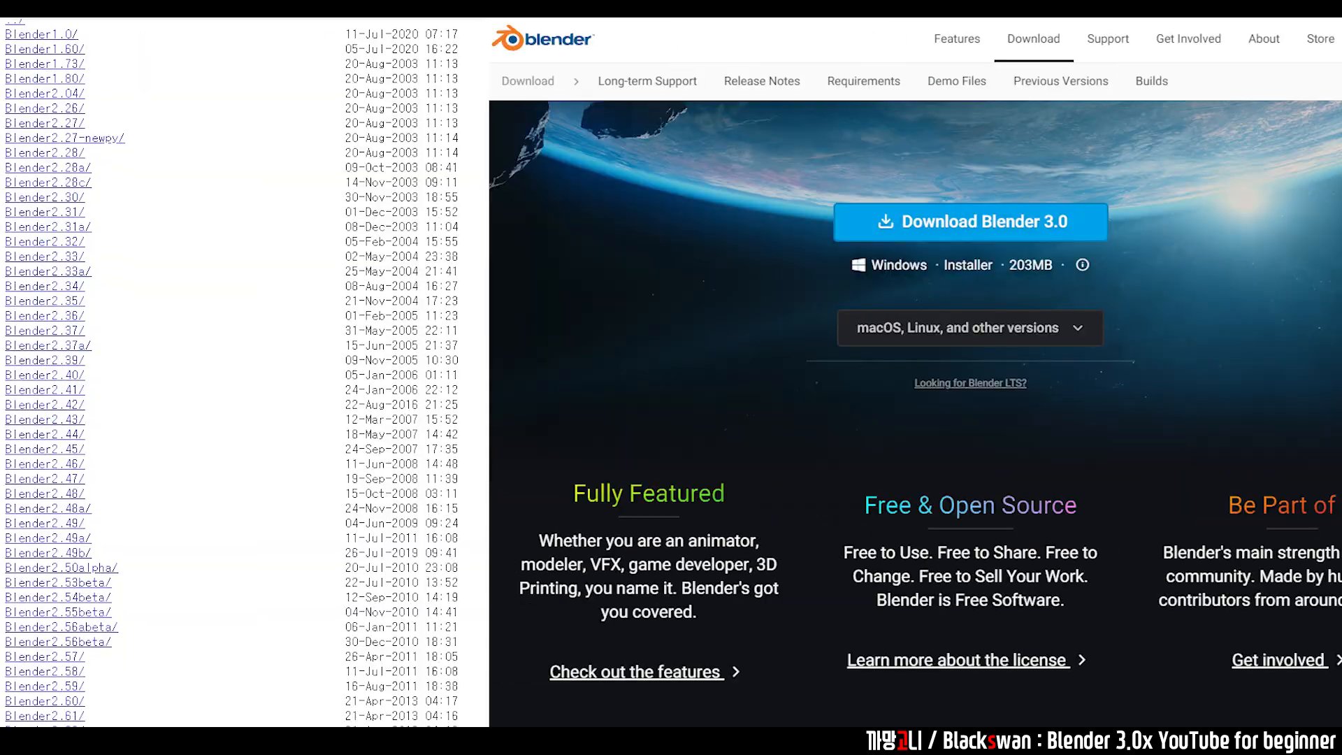
# Step: Look through the list of Blender releases for the Blender 3.0 folder
pyautogui.scroll(-5, 69, 370)
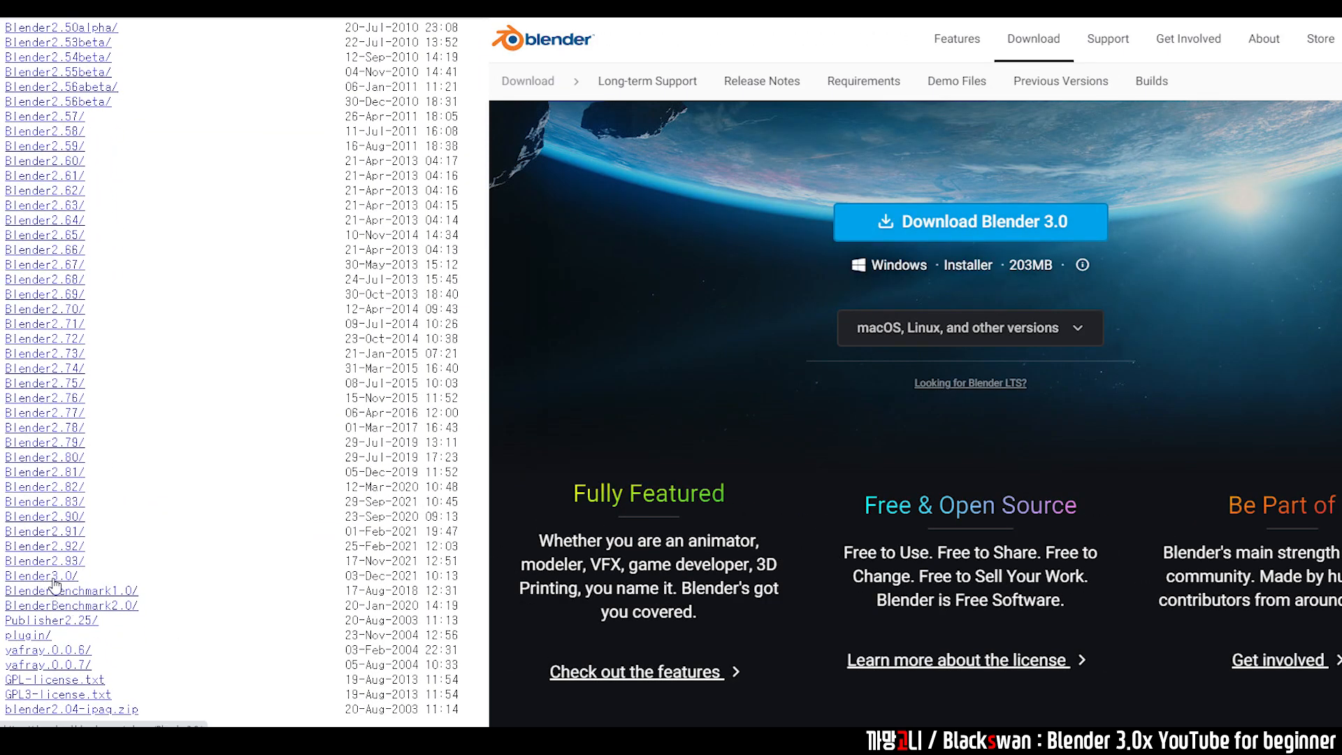
pyautogui.moveTo(463, 579); pyautogui.dragTo(229, 579)
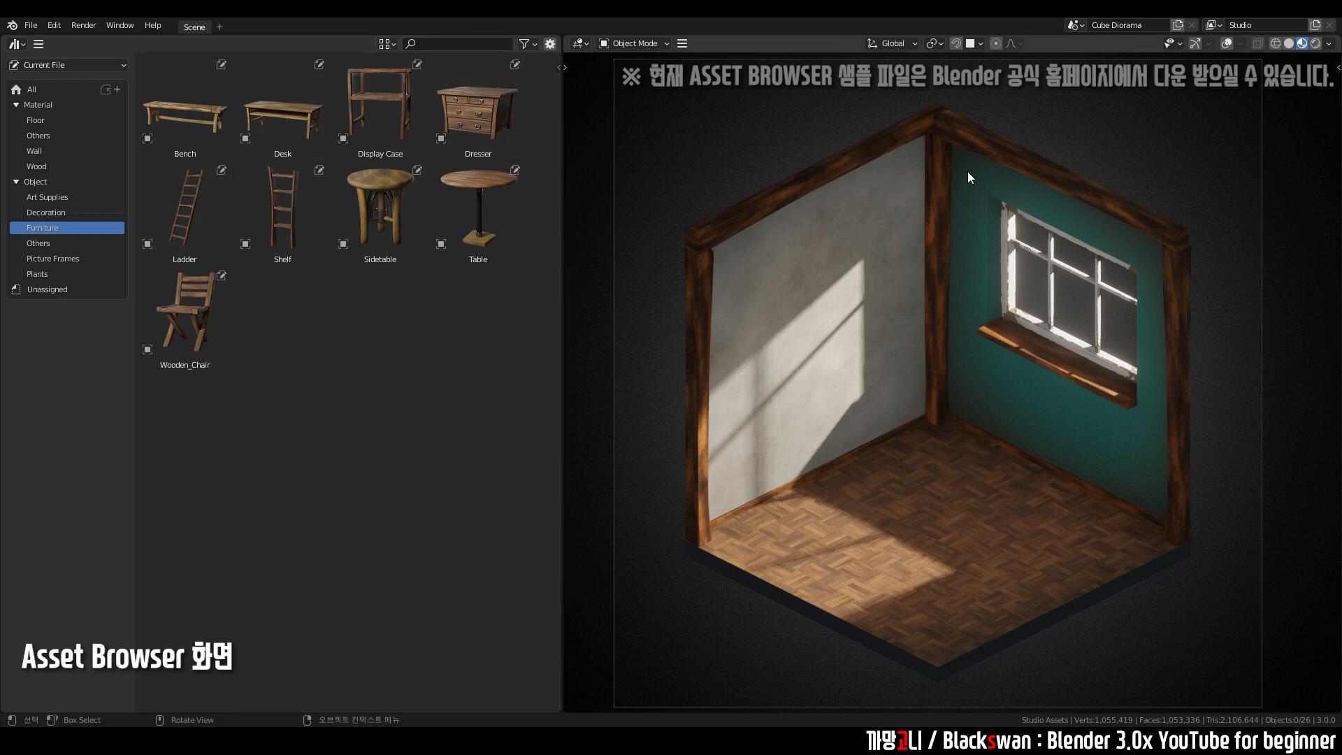
pyautogui.press('t')
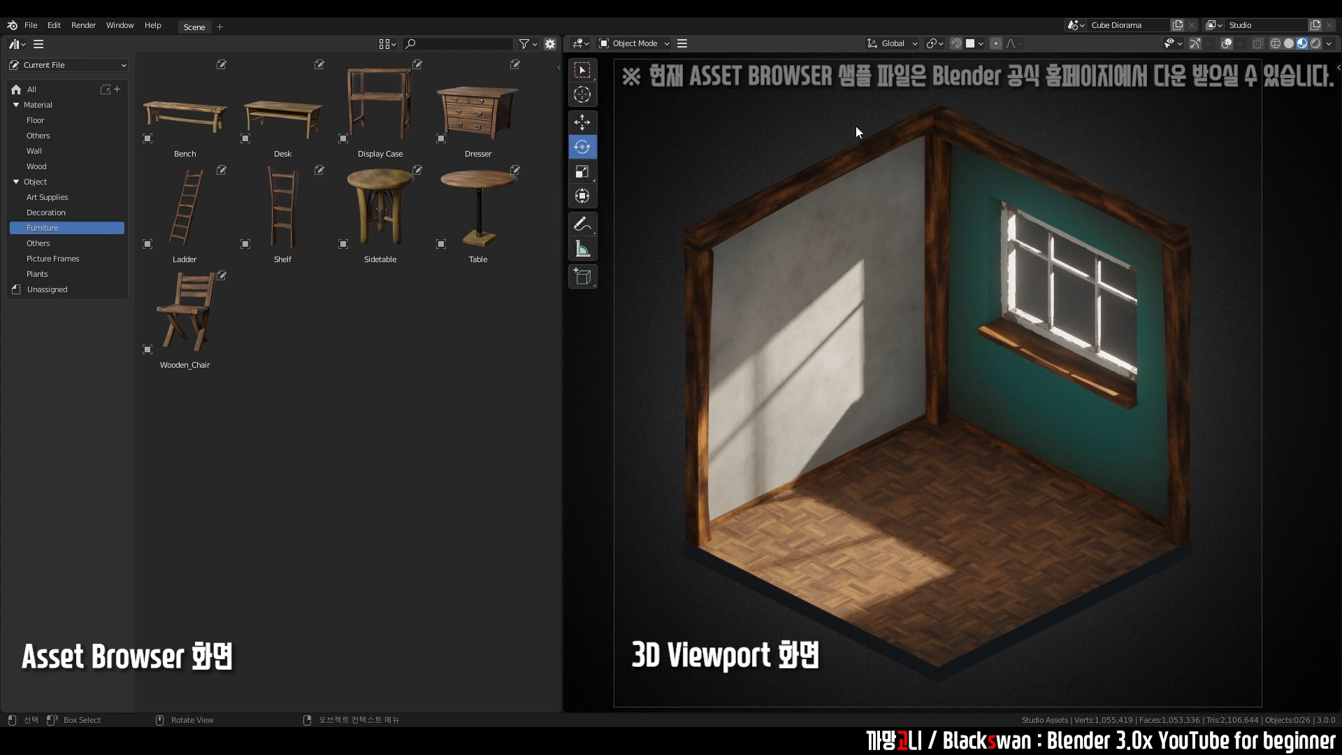
pyautogui.press('t')
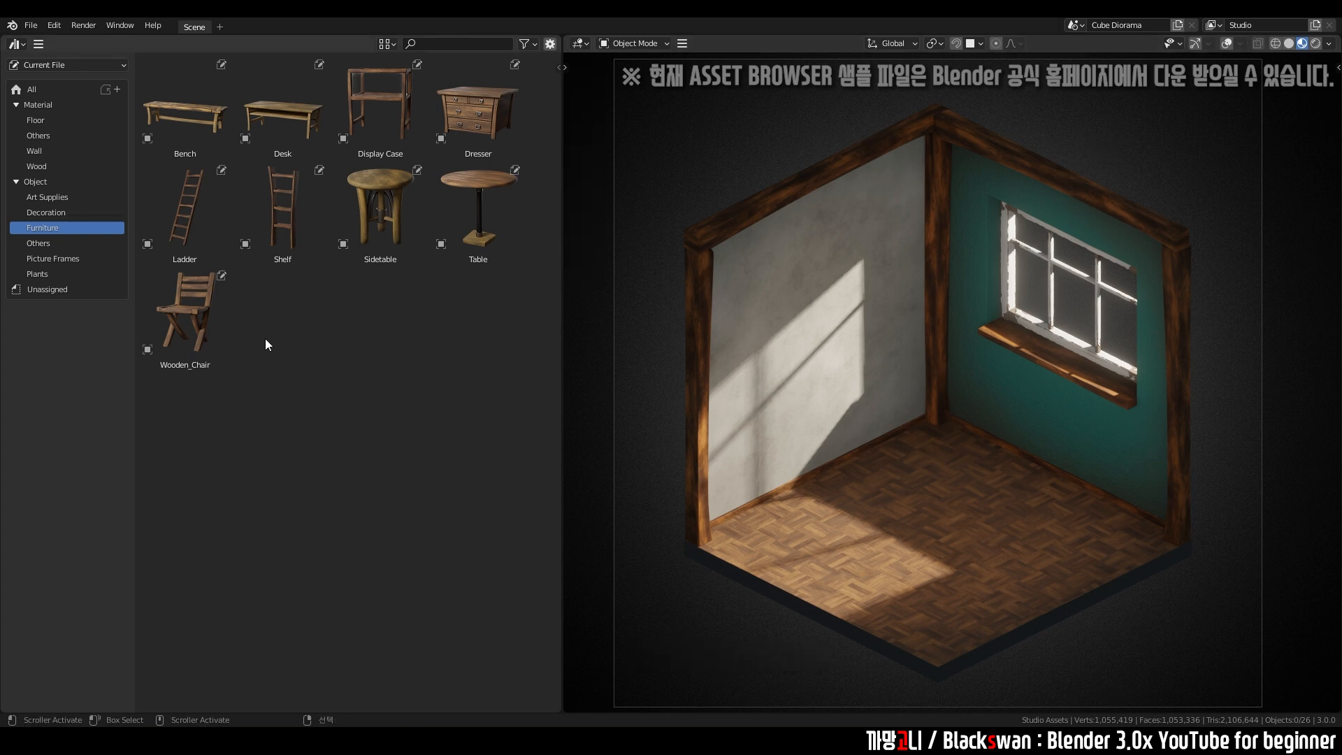
# Step: Browse the sample file's asset catalogs, covering the Material group's Floor and the Object group's Decoration, Furniture and Others
pyautogui.click(185, 315)
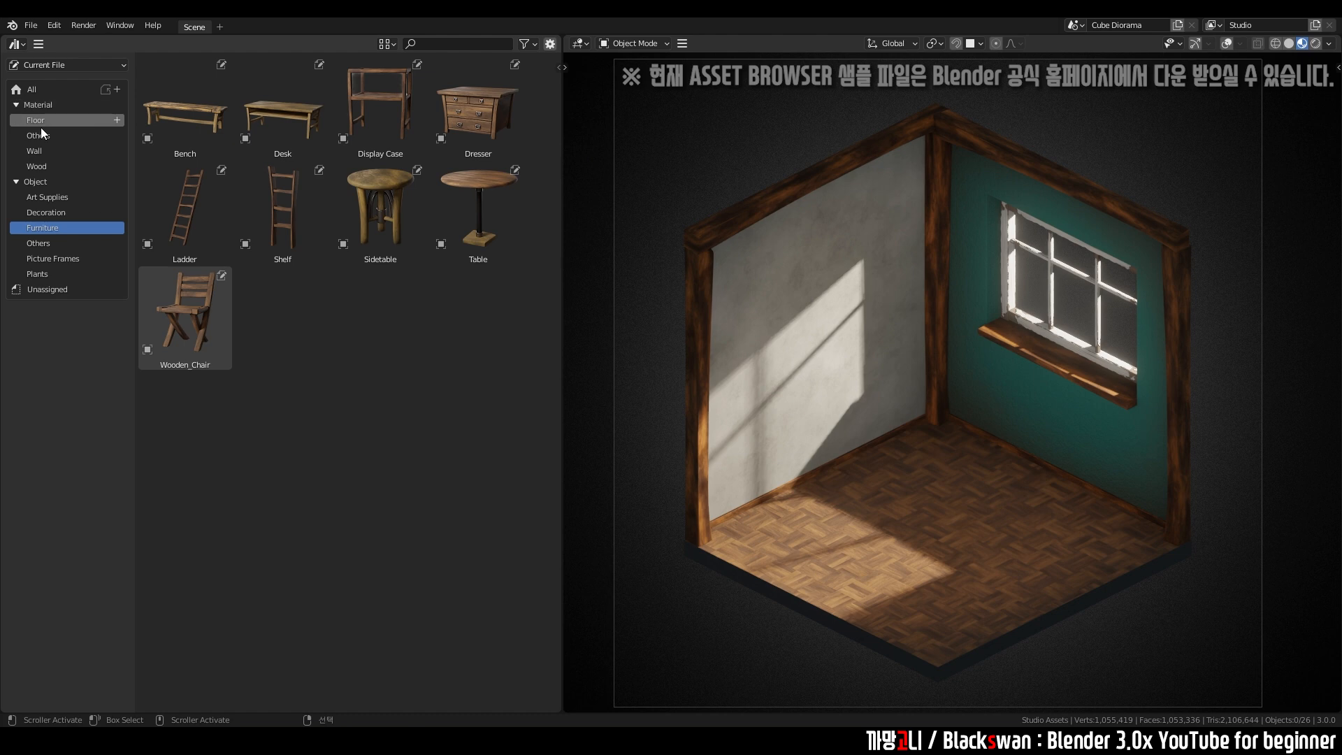
pyautogui.click(45, 119)
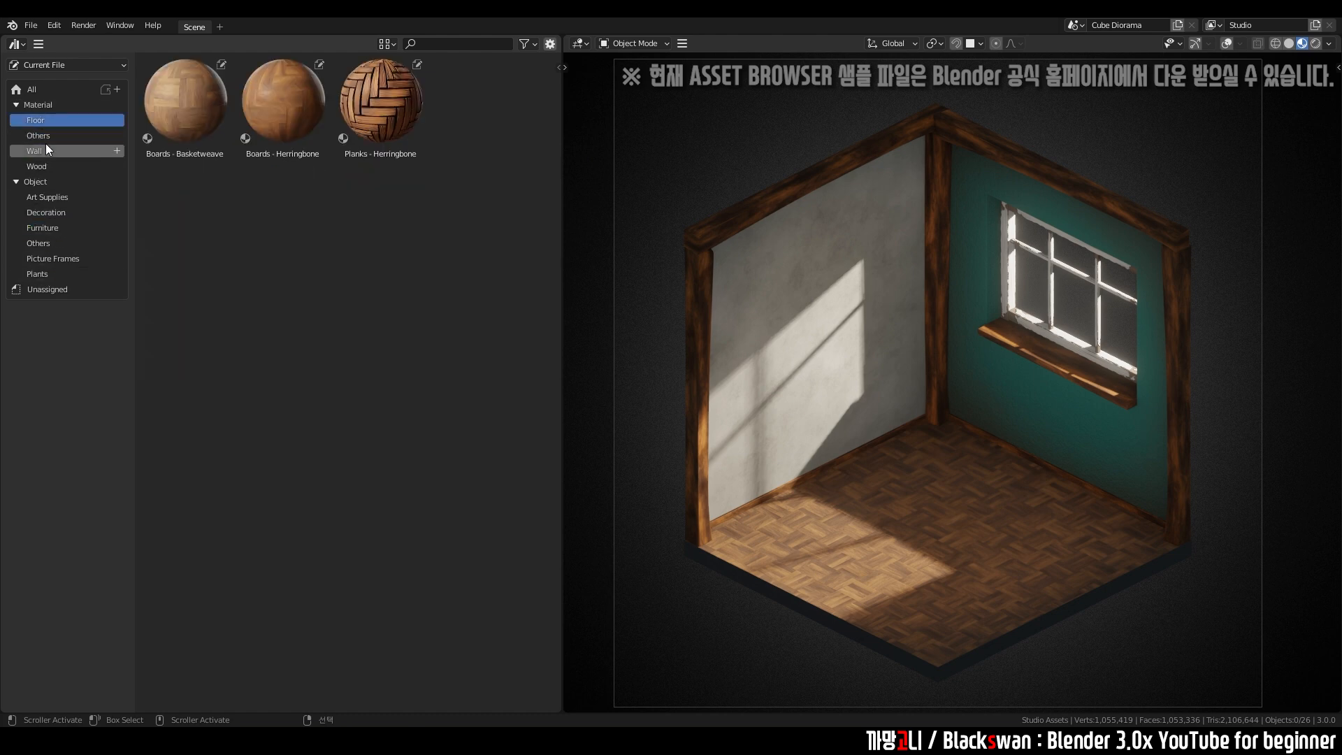
pyautogui.click(45, 148)
pyautogui.click(59, 134)
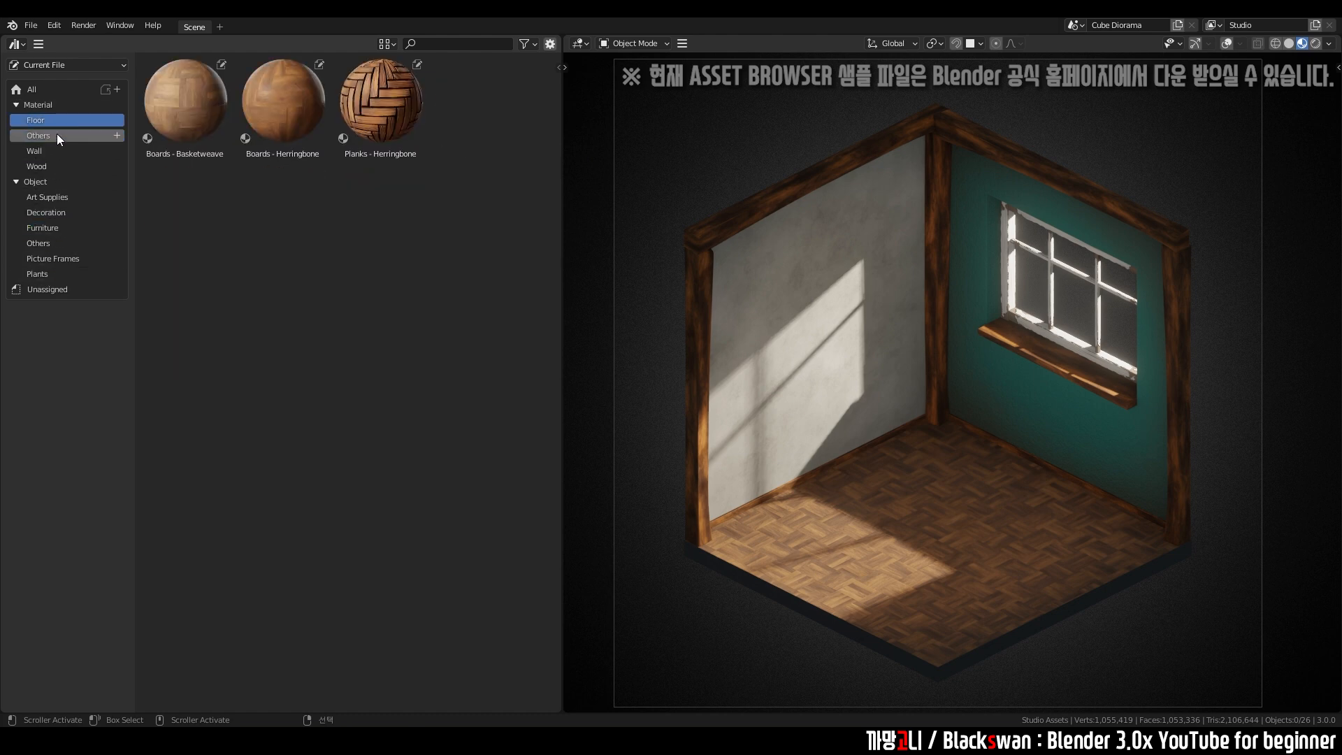
pyautogui.click(59, 150)
pyautogui.click(53, 198)
pyautogui.click(51, 211)
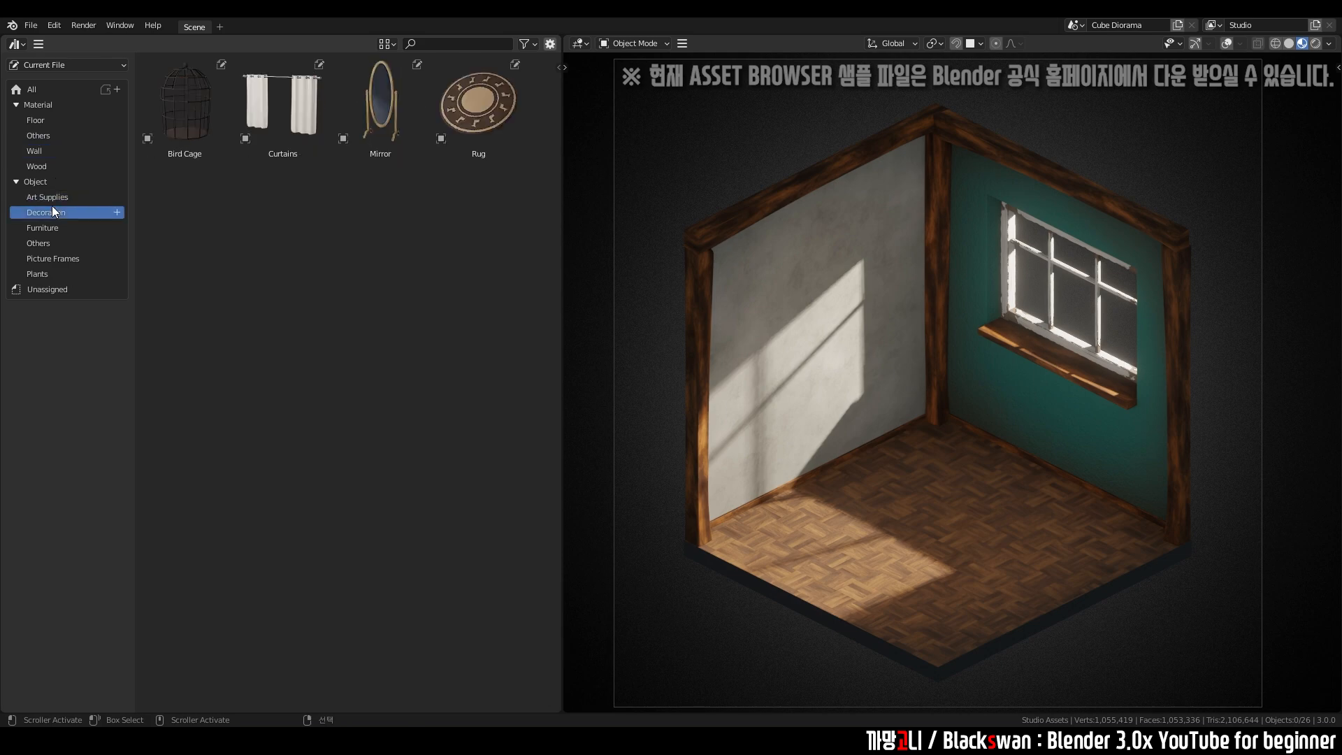
pyautogui.click(49, 229)
pyautogui.click(48, 241)
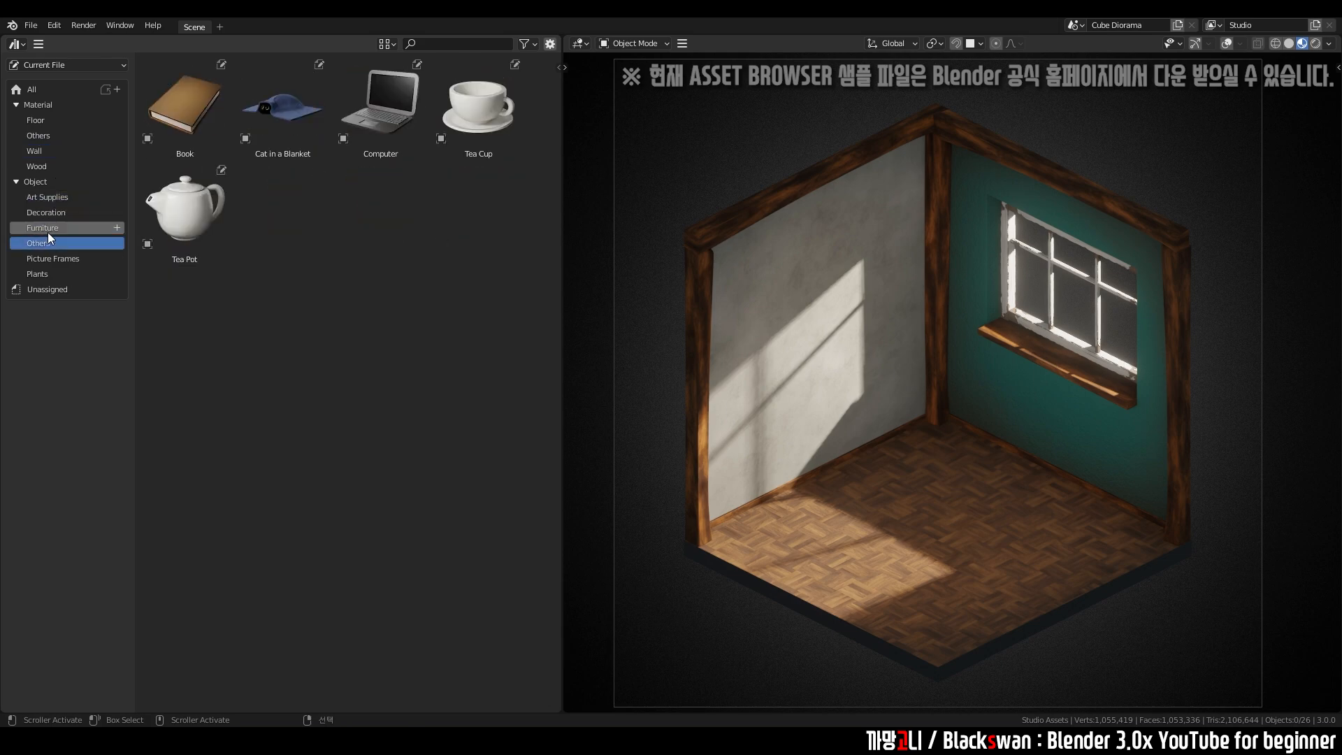
# Step: From the Furniture catalog, place the Dresser below the window and the Sidetable on the floor beside it
pyautogui.click(47, 230)
pyautogui.moveTo(478, 112); pyautogui.dragTo(1037, 501)
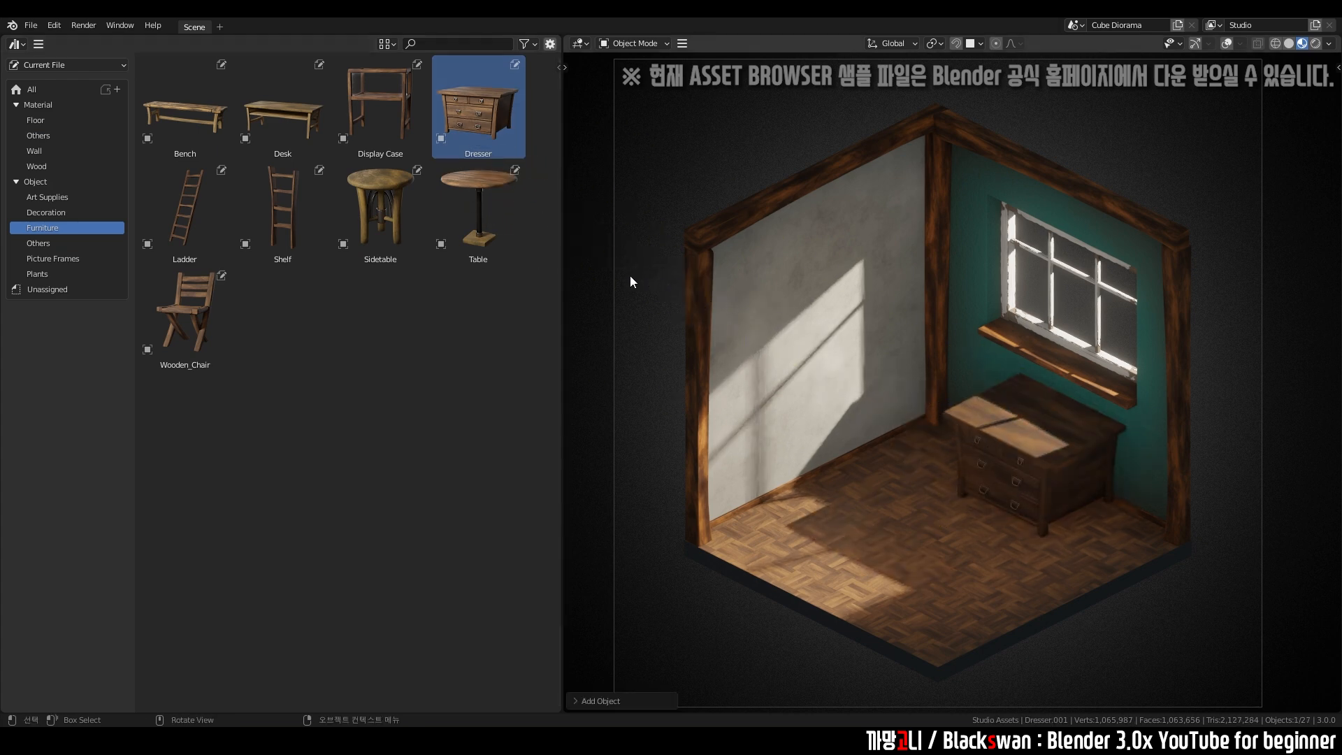
pyautogui.moveTo(384, 218); pyautogui.dragTo(922, 511)
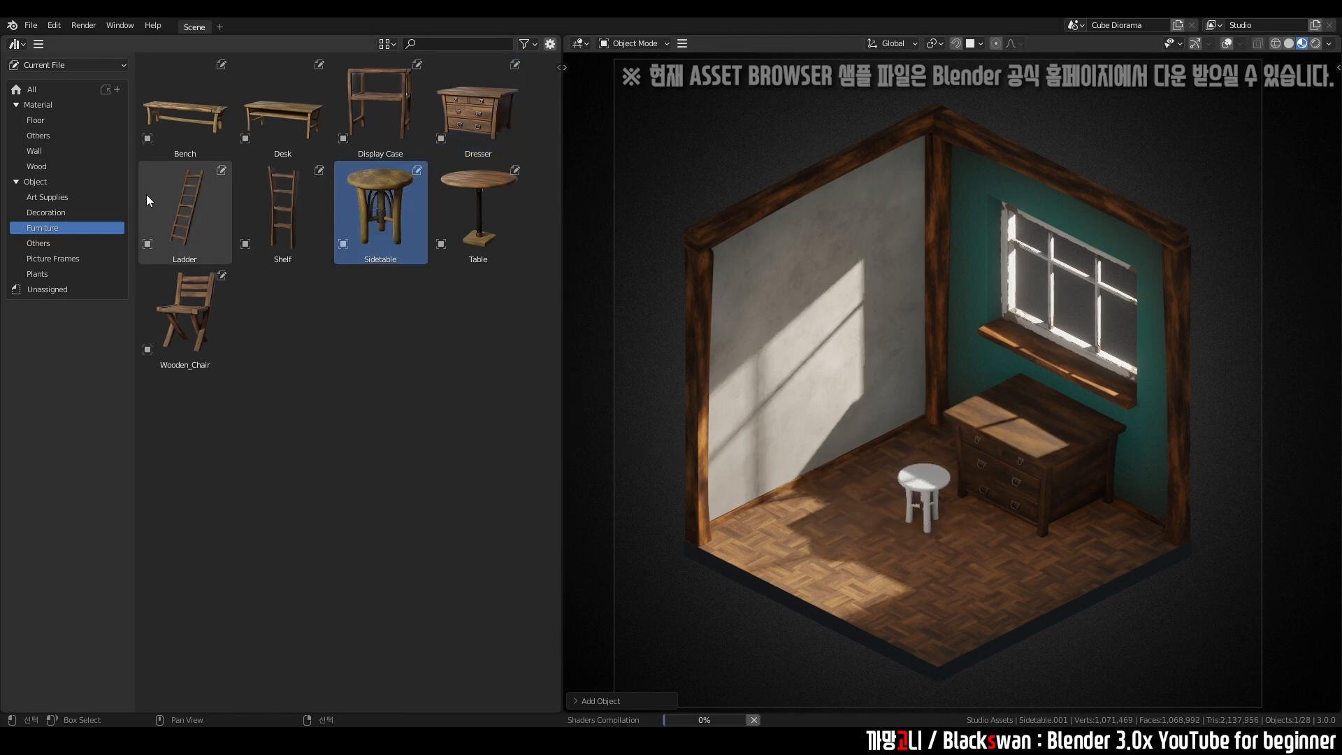
# Step: Apply the Planks - Herringbone material from the Floor catalog to the room's floor
pyautogui.click(44, 121)
pyautogui.moveTo(396, 124); pyautogui.dragTo(888, 549)
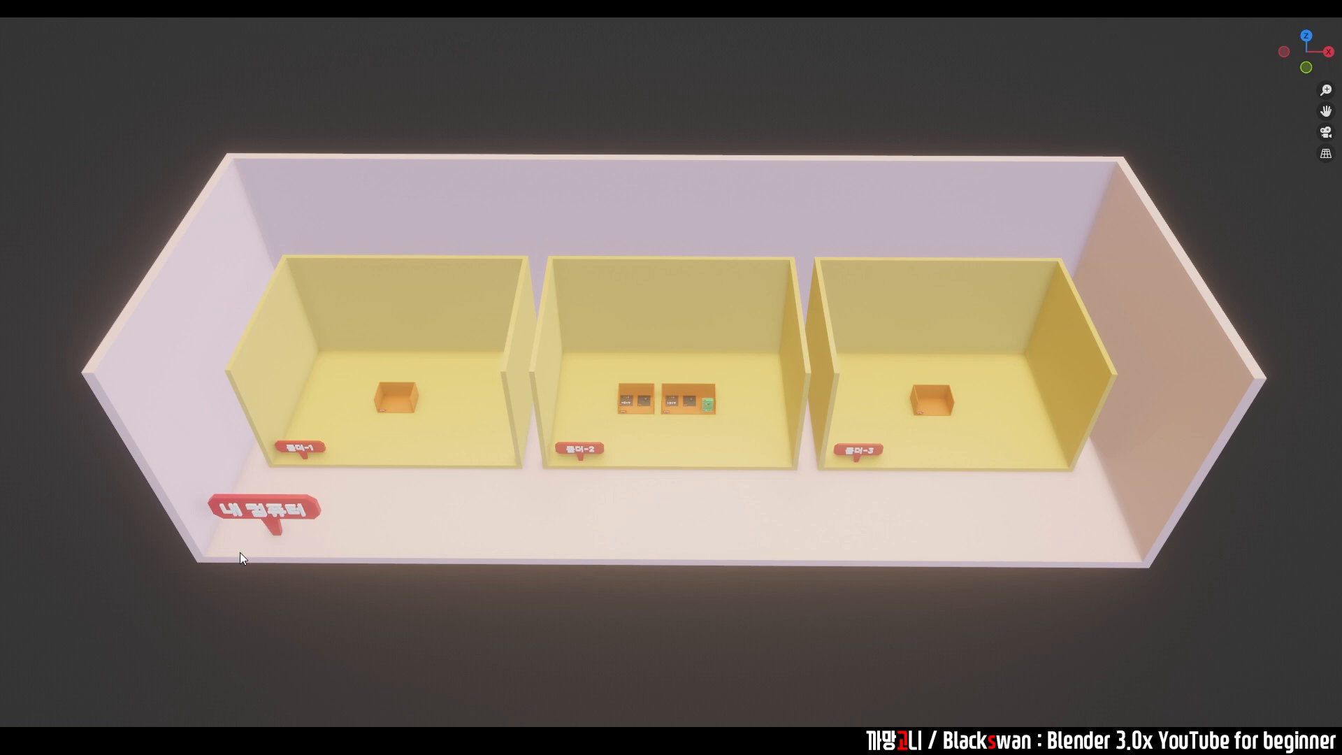
# Step: Examine the diorama's 폴더-2 room and the Blender File and 3D Viewport trays inside its first box
pyautogui.moveTo(193, 517); pyautogui.dragTo(1181, 660)
pyautogui.scroll(3, 619, 464)
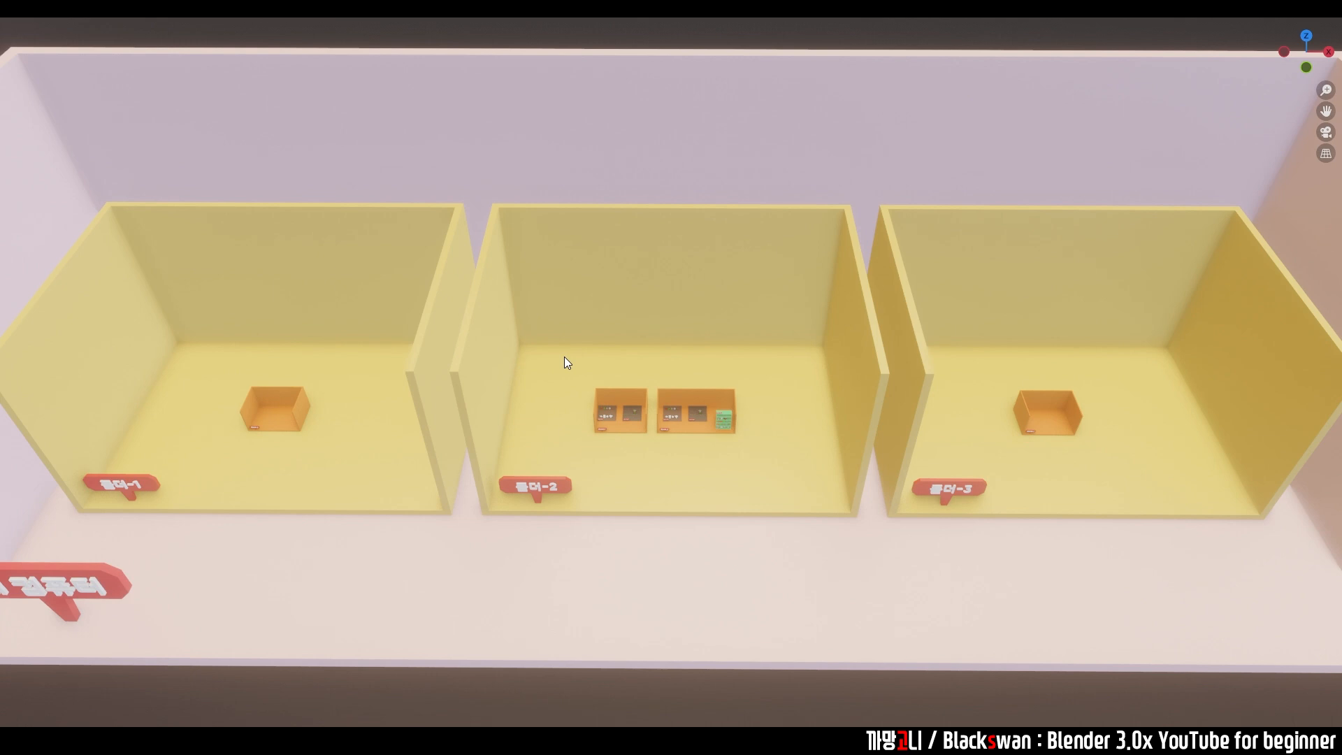
pyautogui.scroll(5, 589, 351)
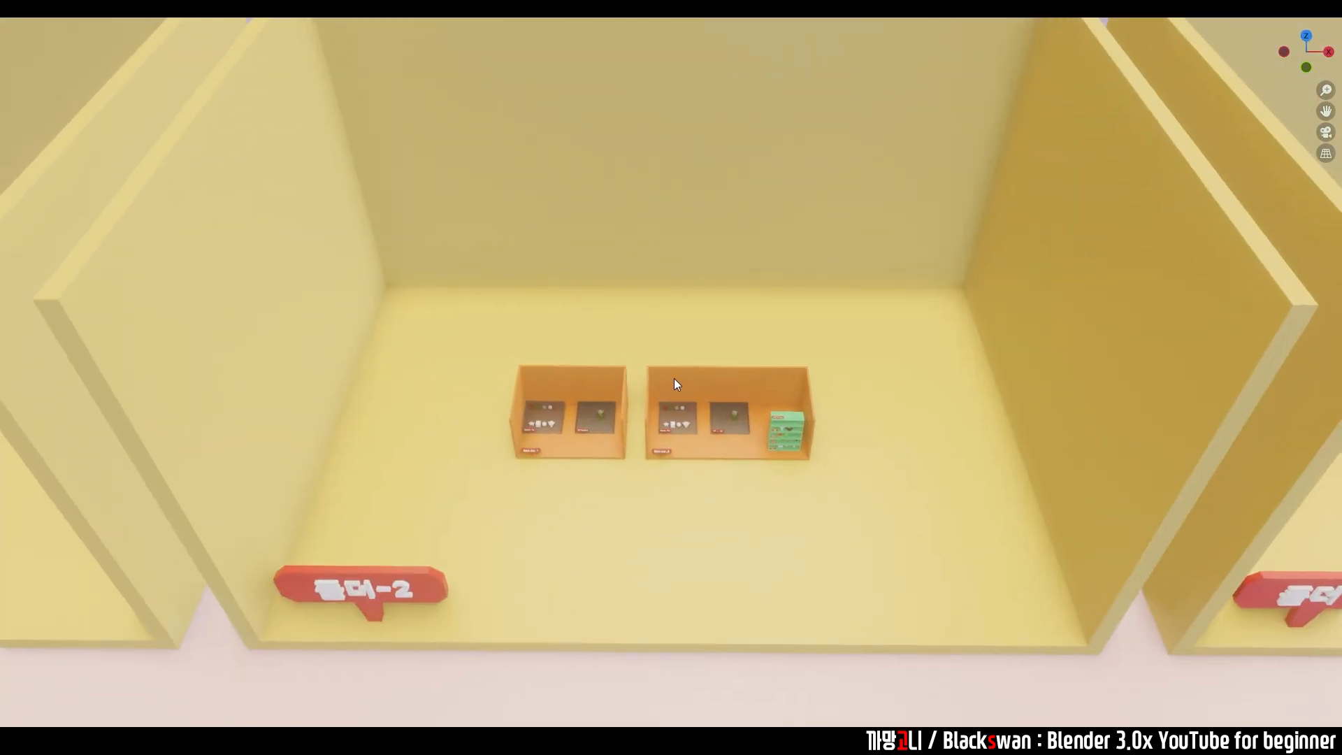
pyautogui.scroll(3, 675, 366)
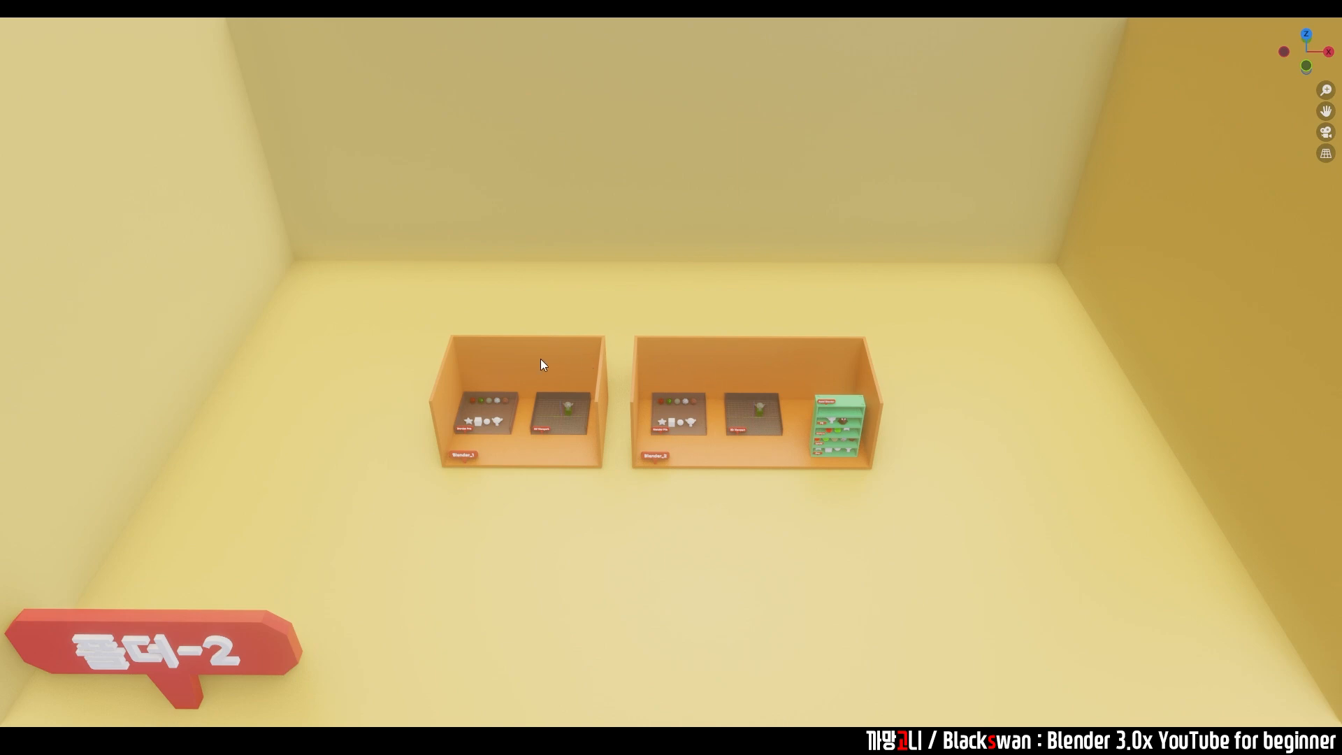
pyautogui.scroll(10, 542, 362)
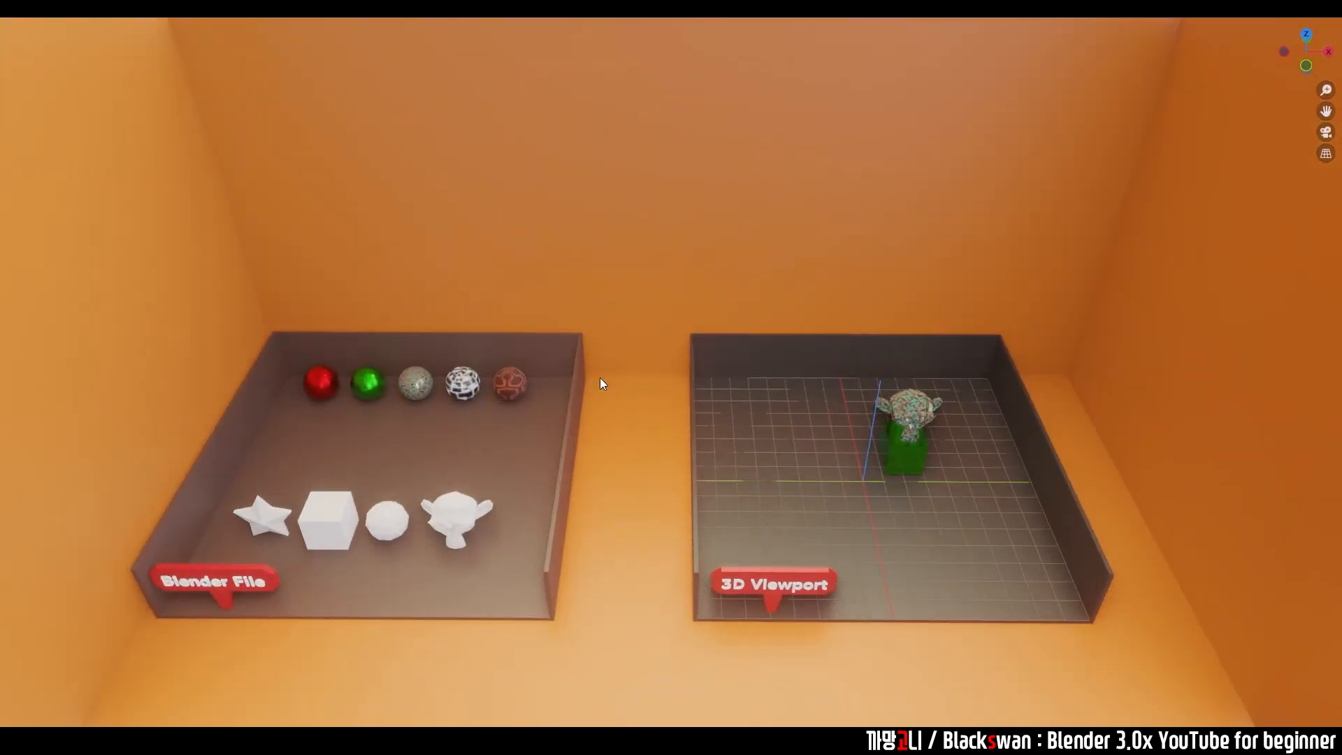
pyautogui.scroll(-2, 481, 342)
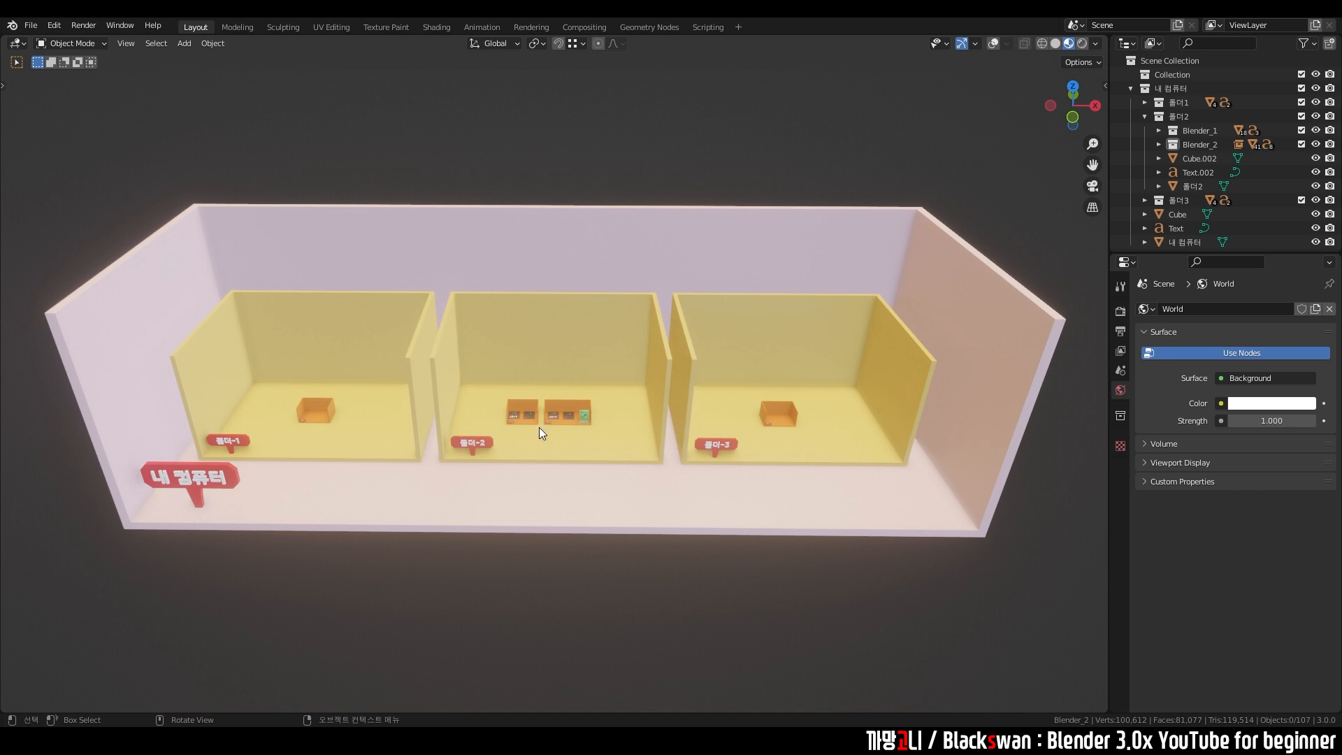
# Step: Examine the Blender_2 box, comparing its Blender File and 3D Viewport trays with the shelves of its Asset Browser cabinet
pyautogui.scroll(10, 540, 422)
pyautogui.scroll(2, 599, 337)
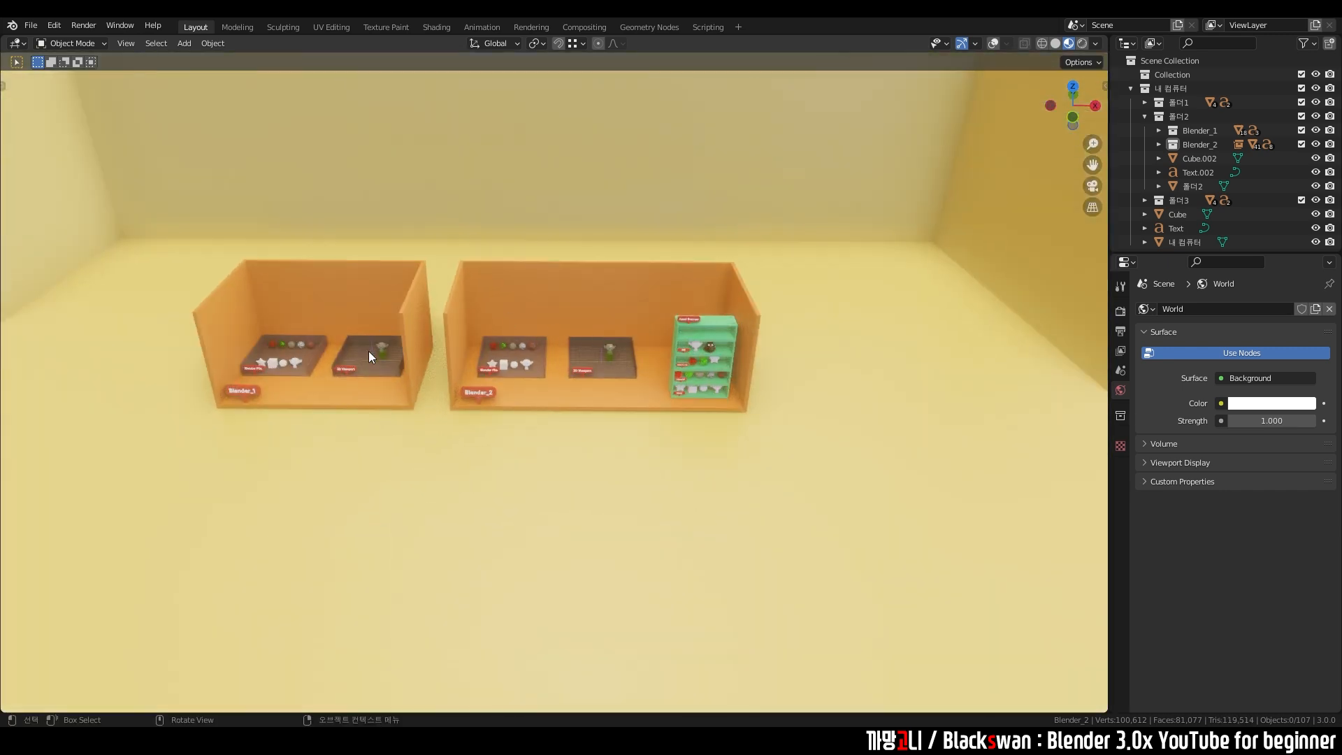
pyautogui.scroll(6, 515, 367)
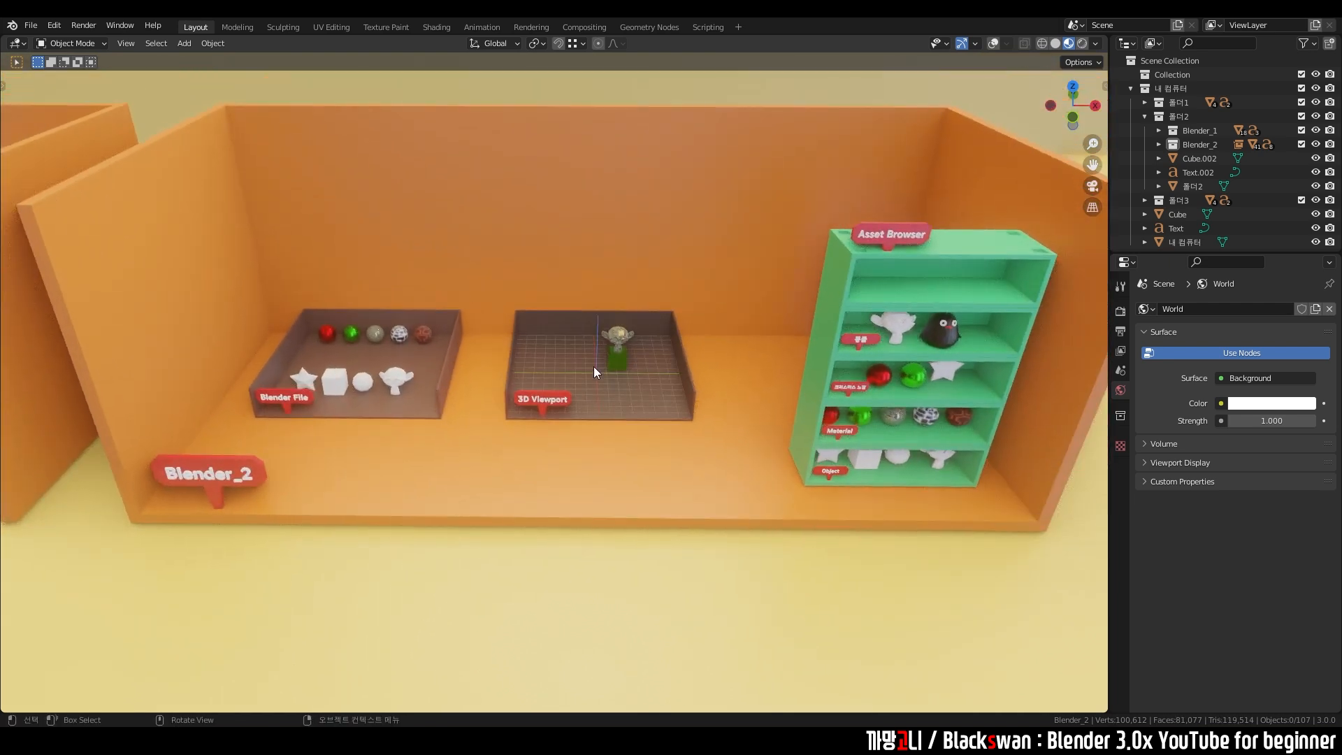
pyautogui.moveTo(593, 367); pyautogui.dragTo(594, 387, button='middle')
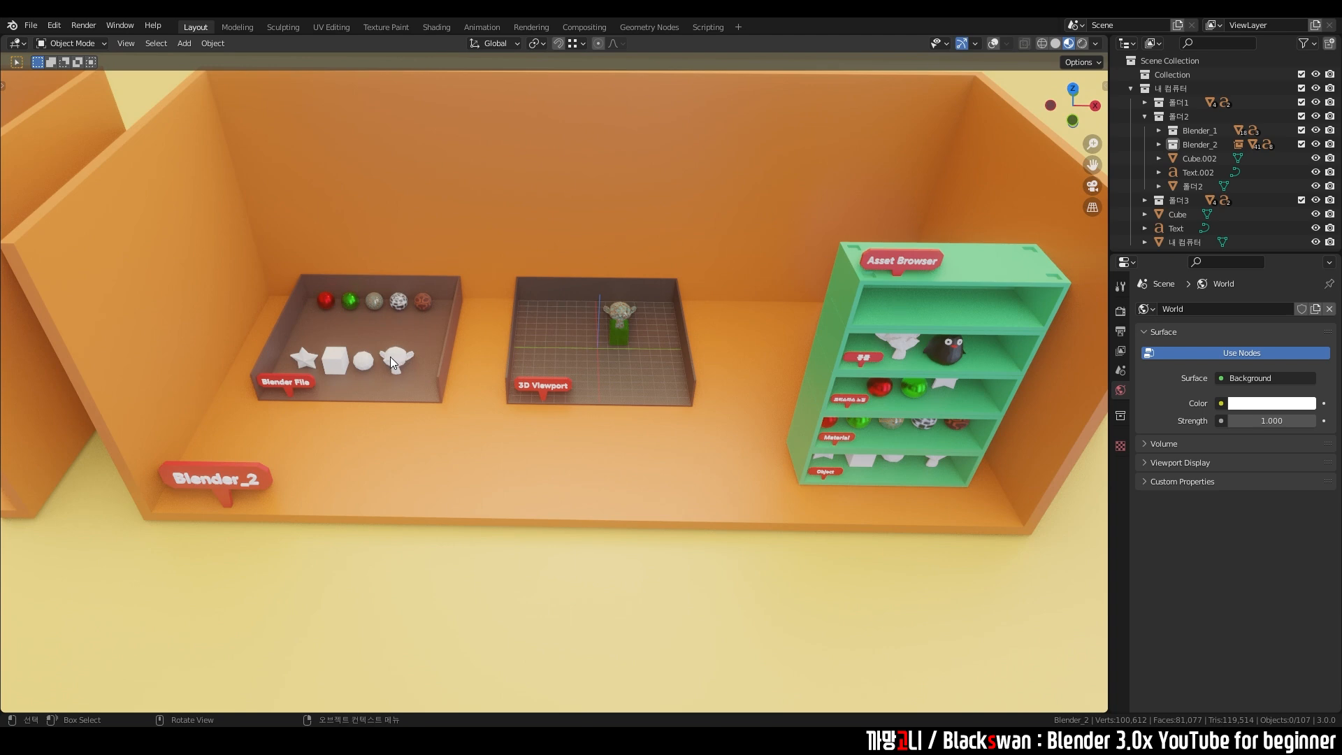
pyautogui.keyDown('shift'); pyautogui.moveTo(873, 366); pyautogui.dragTo(649, 275, button='middle'); pyautogui.keyUp('shift')
pyautogui.scroll(2, 649, 275)
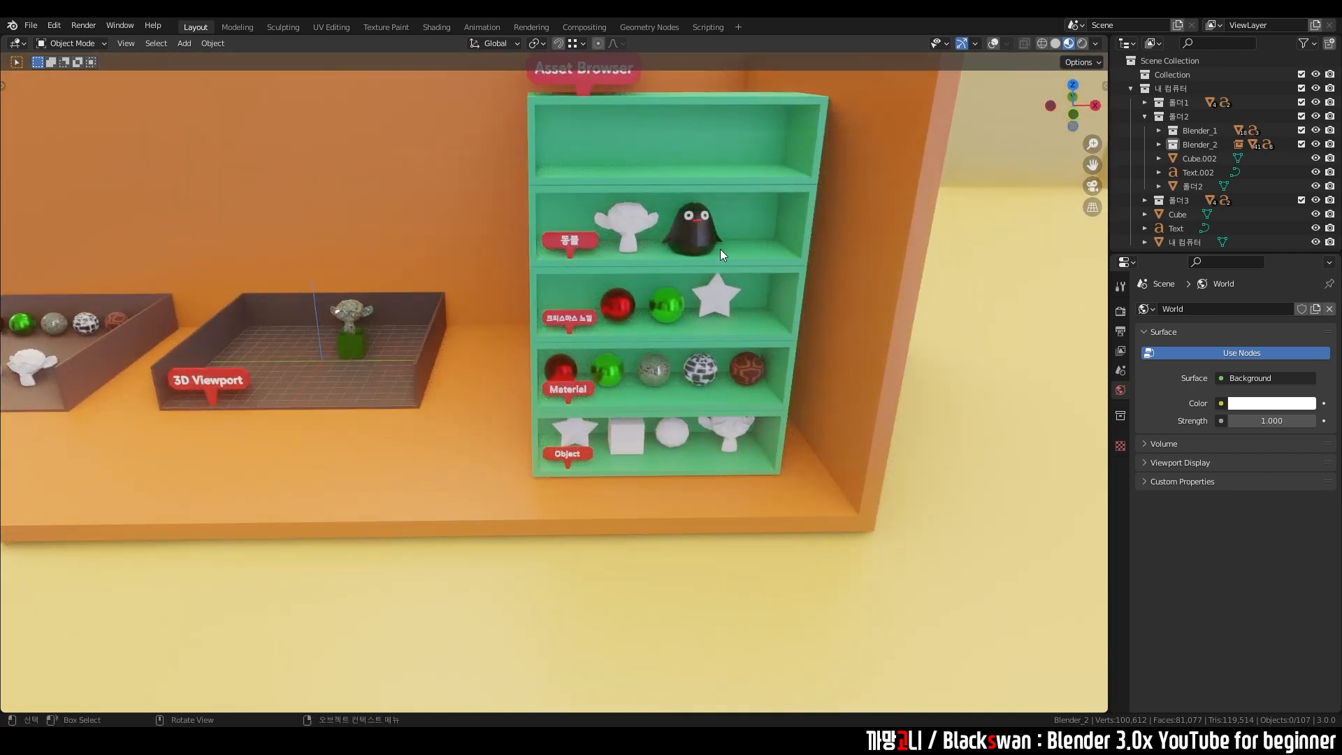
pyautogui.scroll(-7, 653, 321)
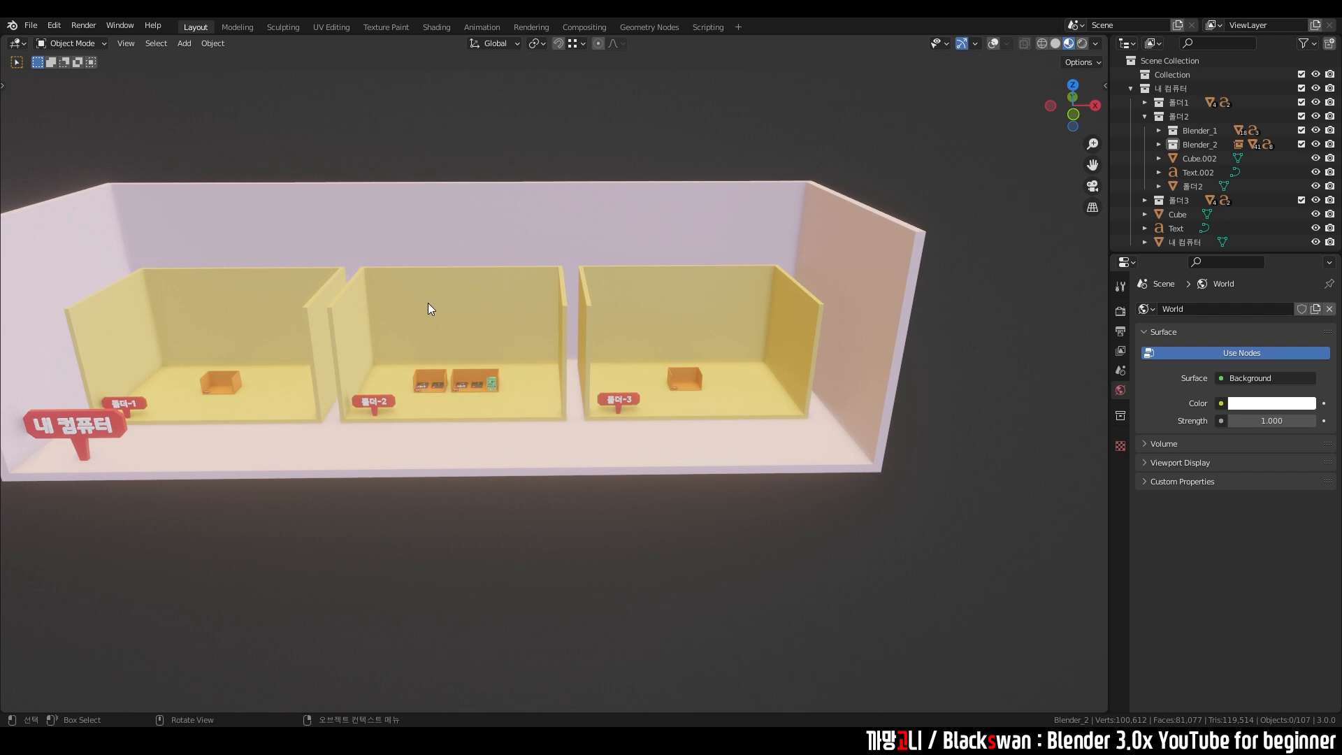
# Step: Focus on the empty orange box in 폴더-3, split the viewport, and turn the new area into an Asset Browser
pyautogui.click(694, 381)
pyautogui.press('KP_Decimal')
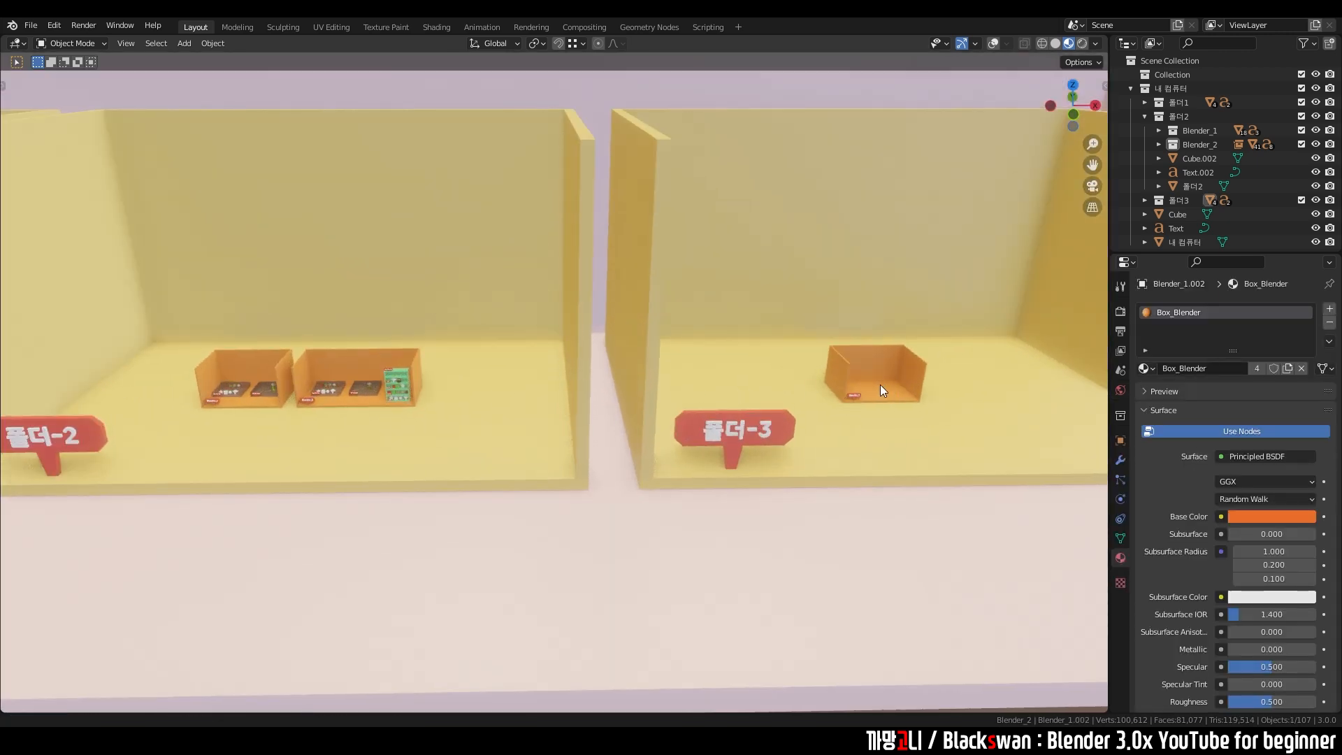
pyautogui.scroll(-1, 624, 388)
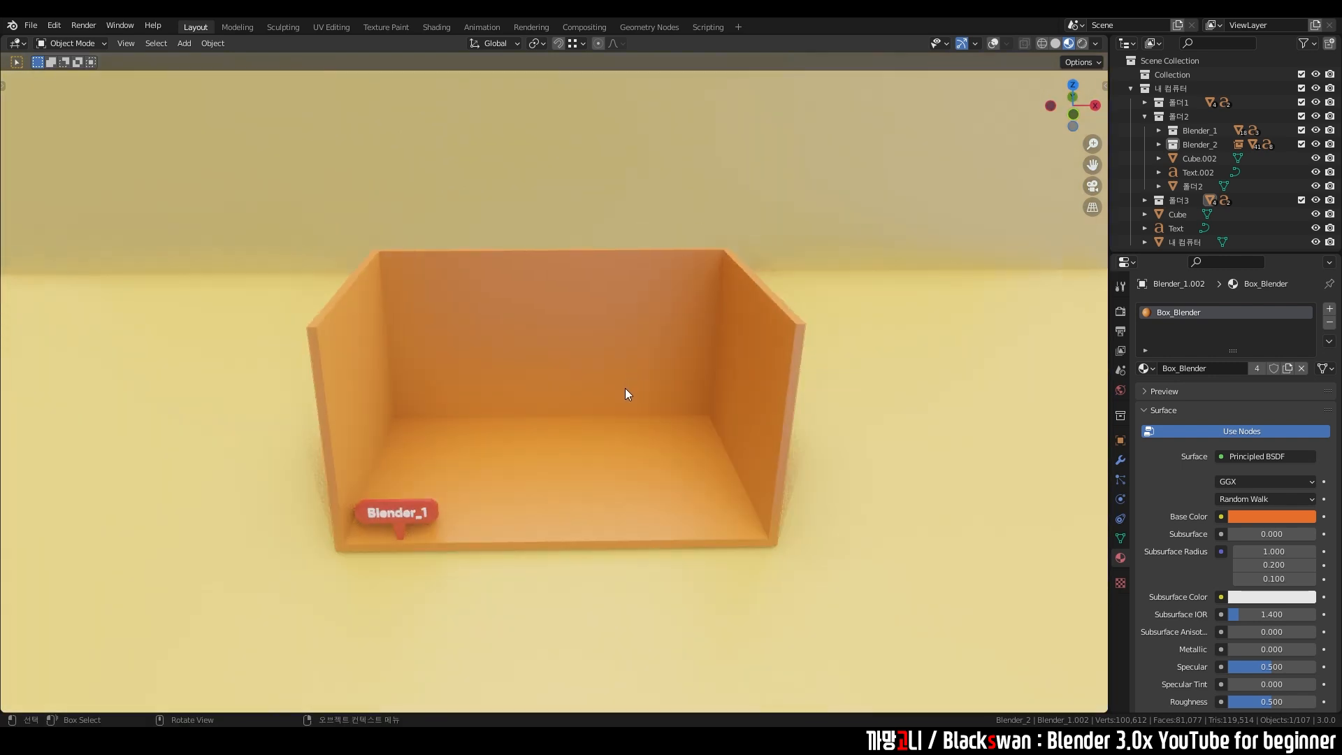
pyautogui.moveTo(3, 37); pyautogui.dragTo(270, 46)
pyautogui.click(17, 43)
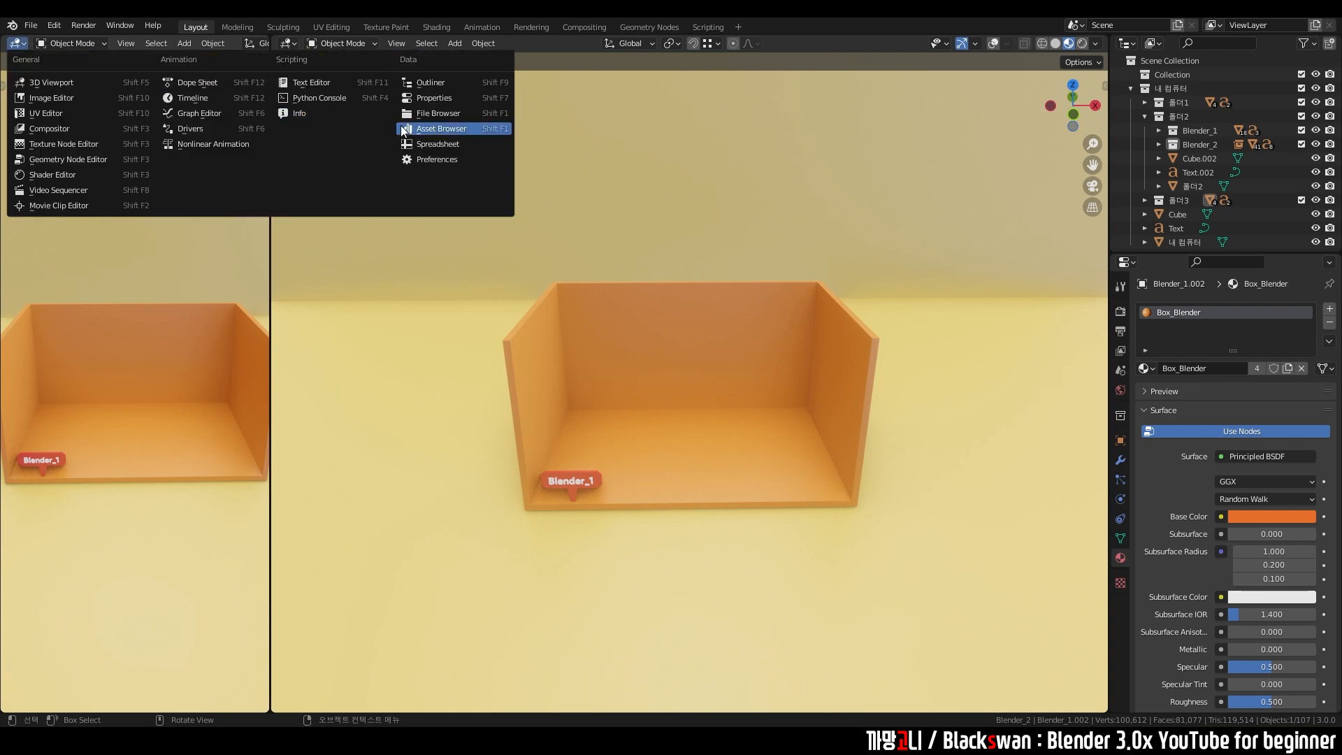
pyautogui.click(419, 128)
# Step: Switch the asset source to the My Asset library and place the Sphere.000 character in the empty Blender_1 box
pyautogui.click(60, 65)
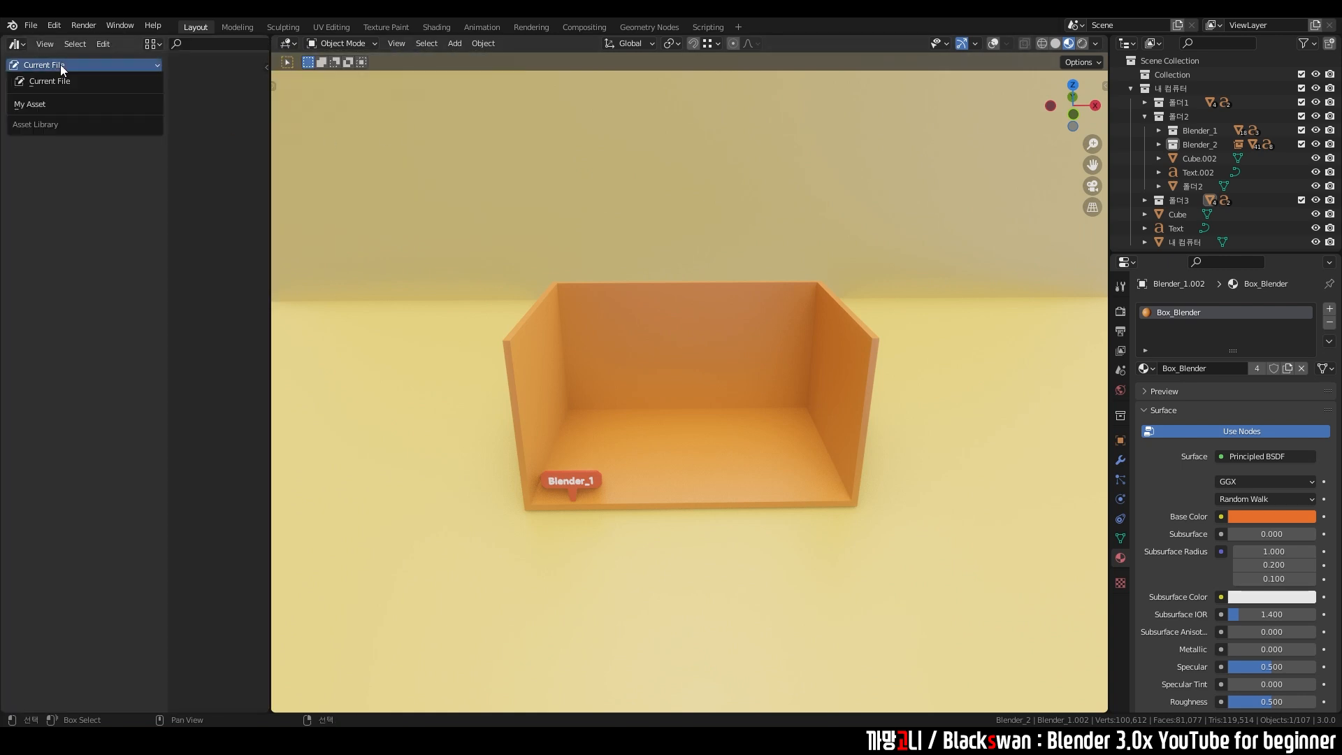
pyautogui.click(57, 102)
pyautogui.scroll(-3, 202, 262)
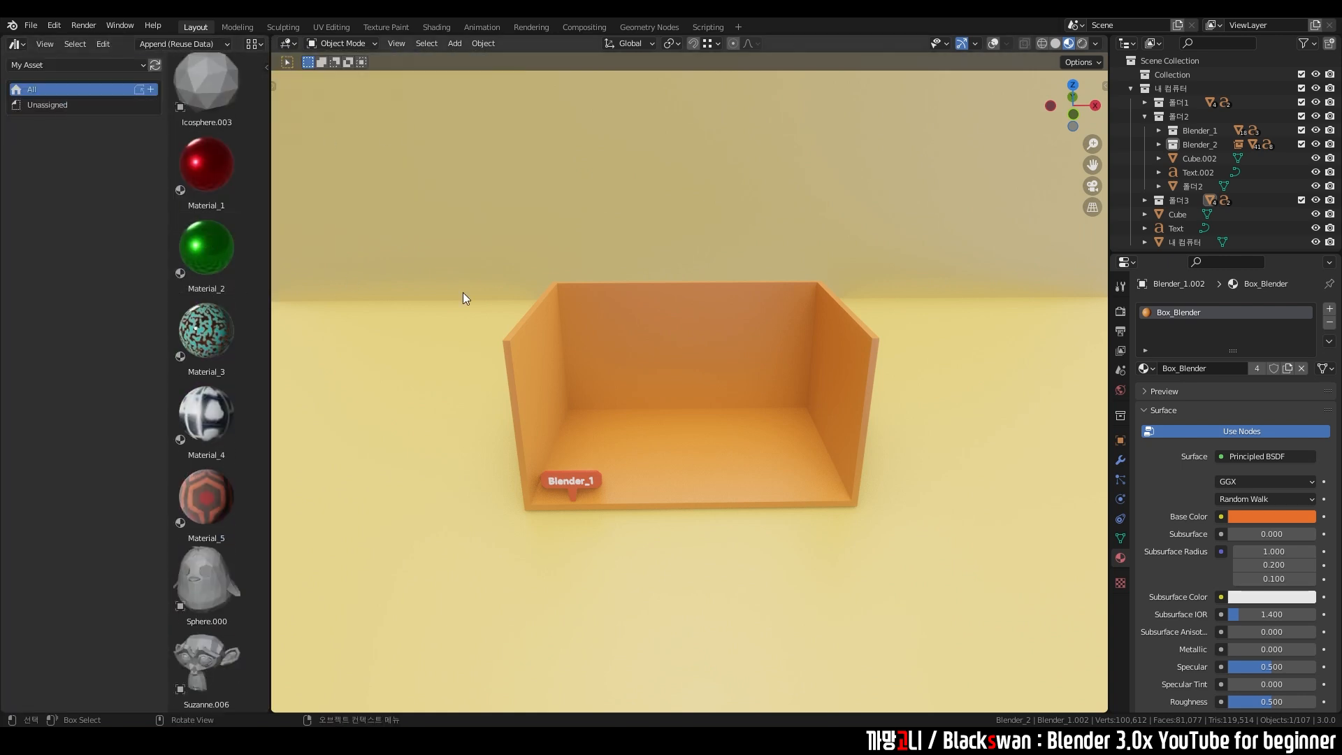
pyautogui.moveTo(199, 618); pyautogui.dragTo(686, 446)
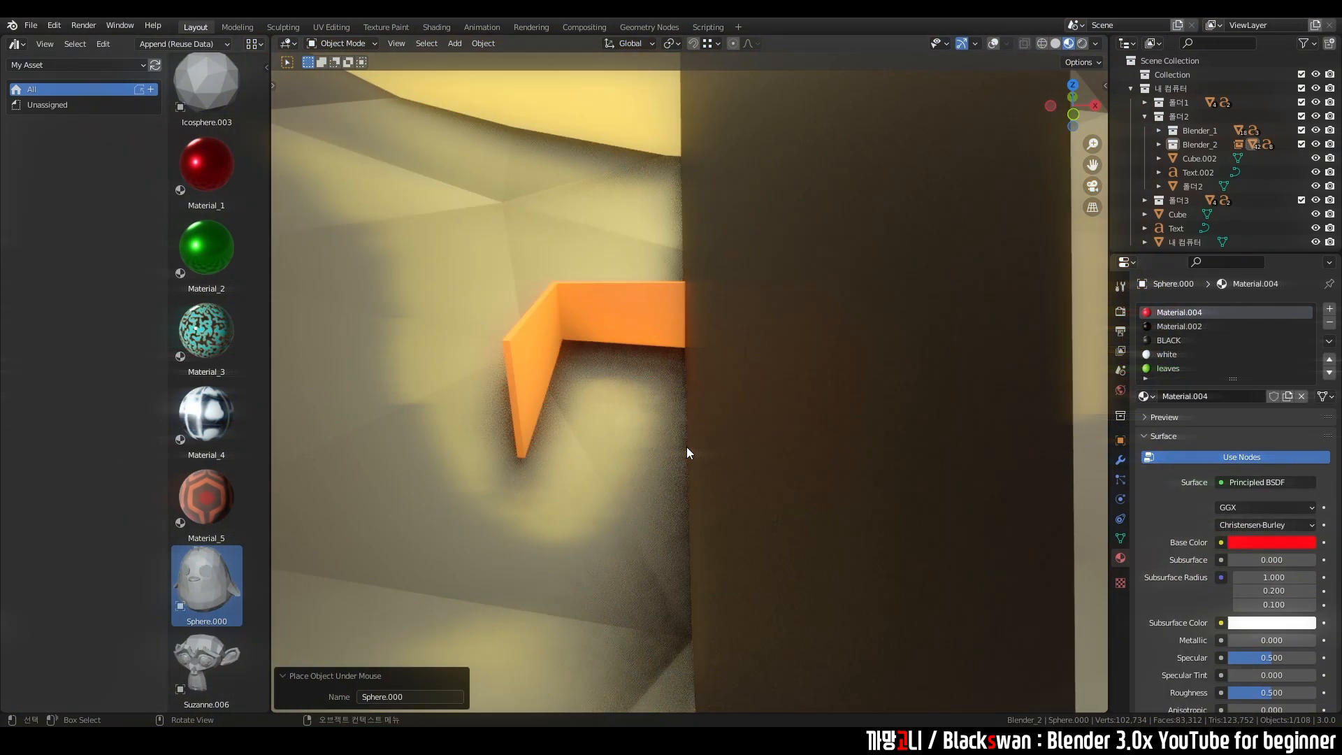
# Step: Scale the placed character down in two passes, the last by about 0.474, and adjust its height along Z to fit the box
pyautogui.scroll(-3, 684, 447)
pyautogui.scroll(3, 719, 425)
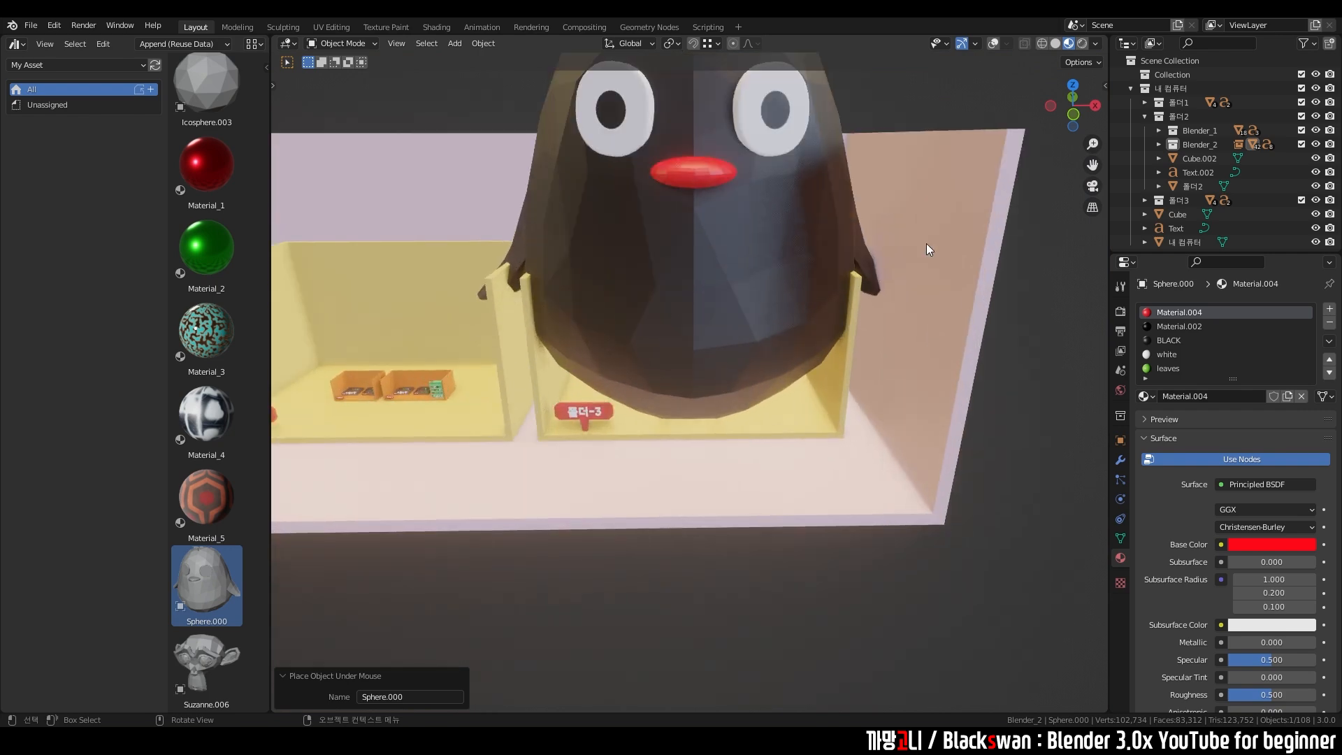
pyautogui.press('s')
pyautogui.click(721, 351)
pyautogui.scroll(7, 724, 352)
pyautogui.press('g')
pyautogui.press('z')
pyautogui.click(737, 392)
pyautogui.press('s')
pyautogui.click(788, 360)
# Step: From the top view, move the character about 0.01 m in X and -0.27 m in Y to center it in the box
pyautogui.press('KP_7')
pyautogui.press('g')
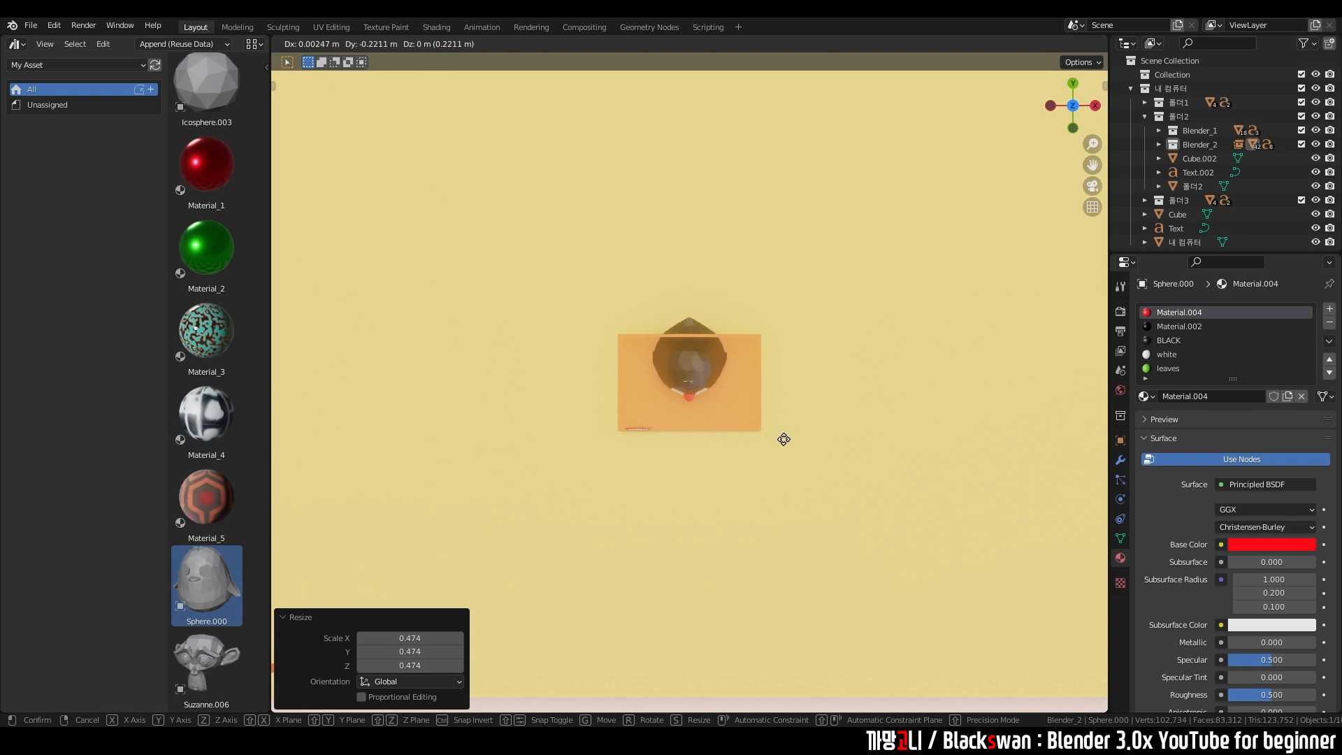
pyautogui.click(730, 435)
pyautogui.press('ctrl+KP_3')
pyautogui.moveTo(677, 413)
pyautogui.mouseDown(button='middle')
pyautogui.moveTo(577, 435)
pyautogui.moveTo(715, 417)
pyautogui.moveTo(699, 400)
pyautogui.mouseUp(button='middle')
pyautogui.scroll(3, 577, 434)
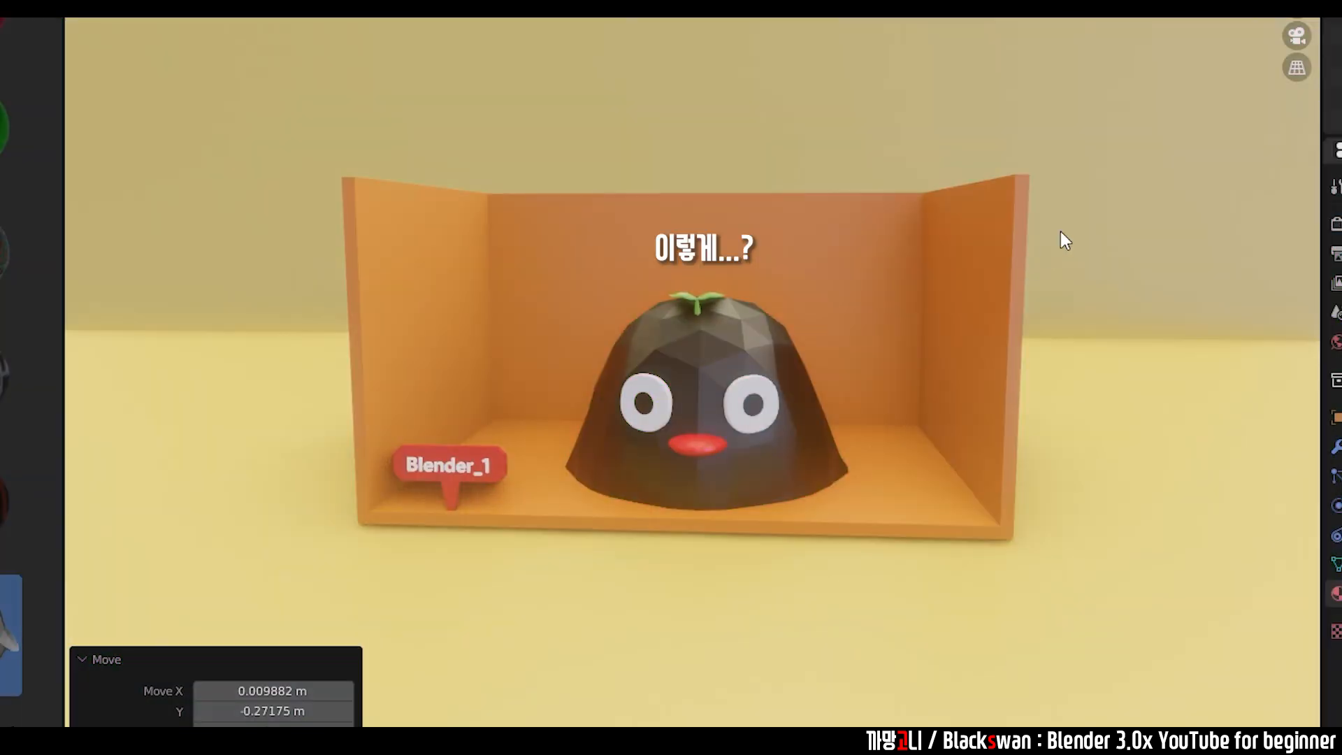
pyautogui.click(292, 592)
pyautogui.moveTo(777, 462); pyautogui.dragTo(787, 466, button='middle')
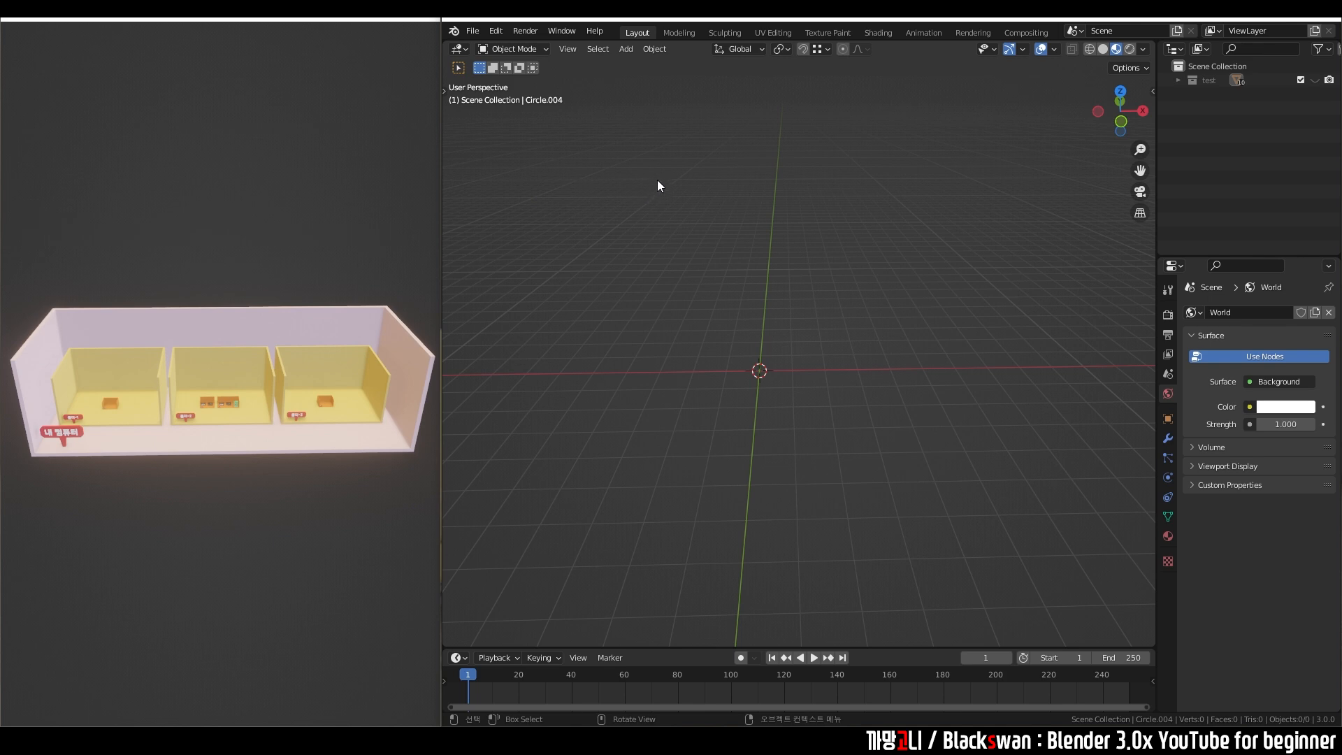
# Step: Open the File Paths preferences and set the asset library's path to the My Asset folder inside Downloads
pyautogui.click(491, 33)
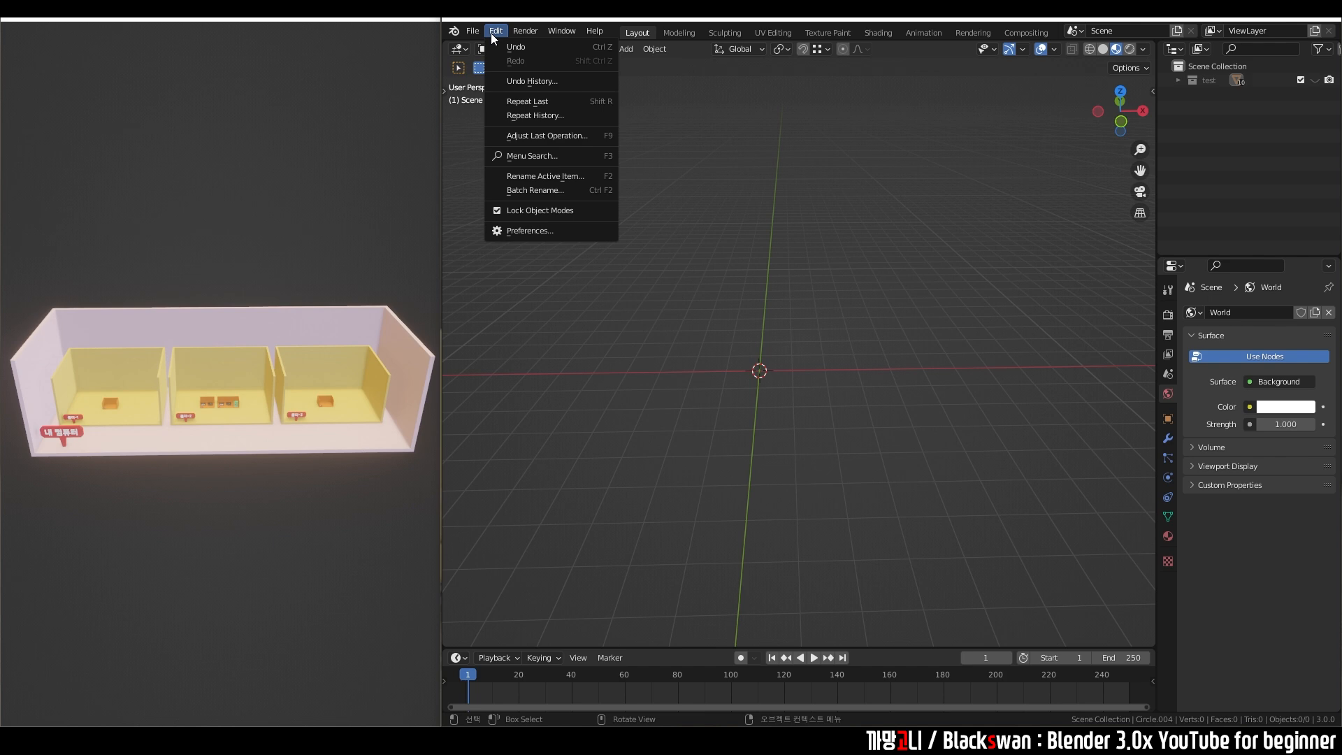
pyautogui.click(529, 230)
pyautogui.moveTo(577, 41); pyautogui.dragTo(794, 108)
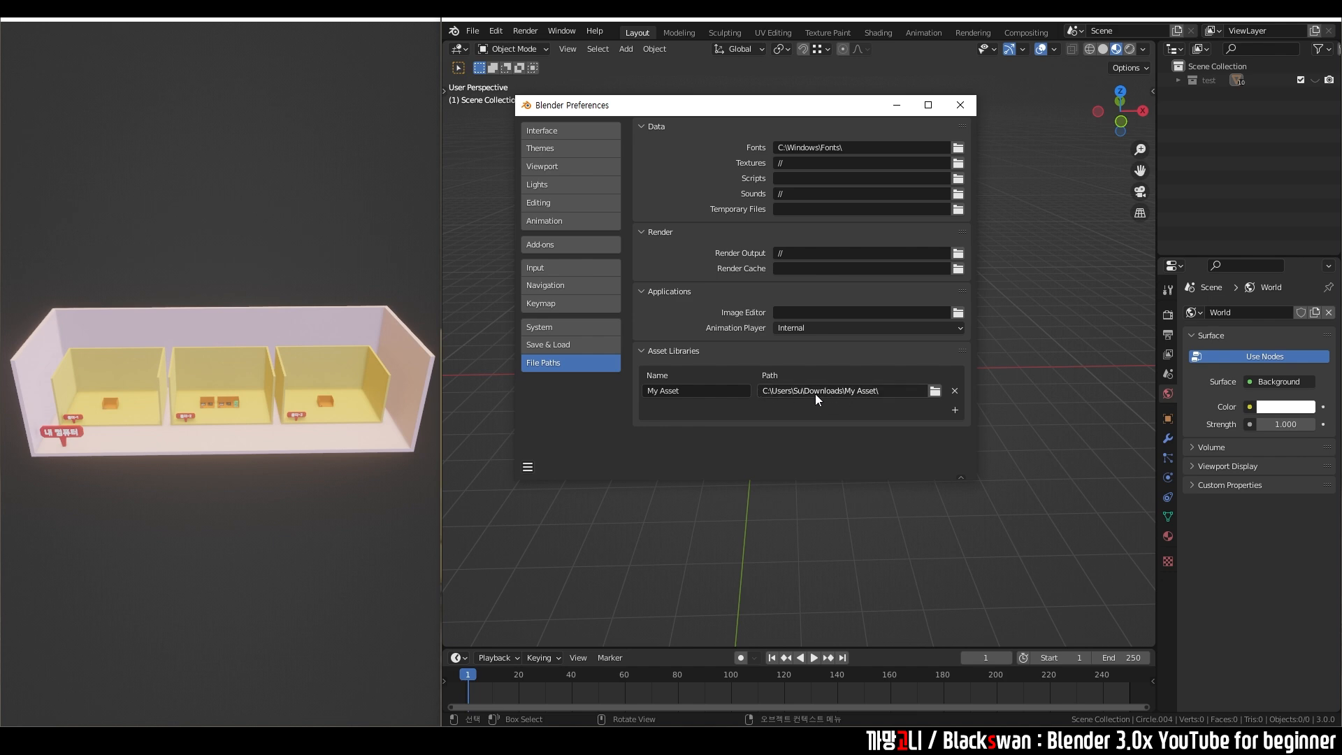
pyautogui.click(934, 392)
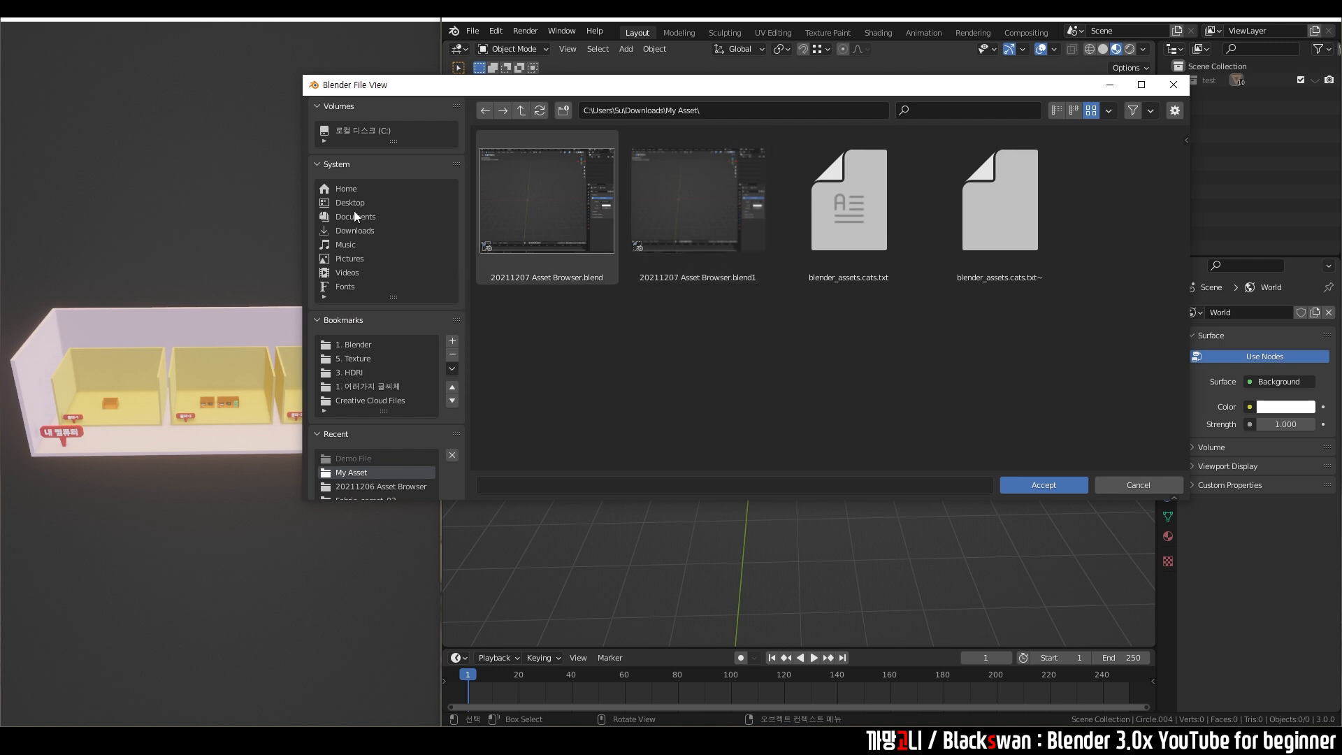
pyautogui.click(353, 203)
pyautogui.click(355, 231)
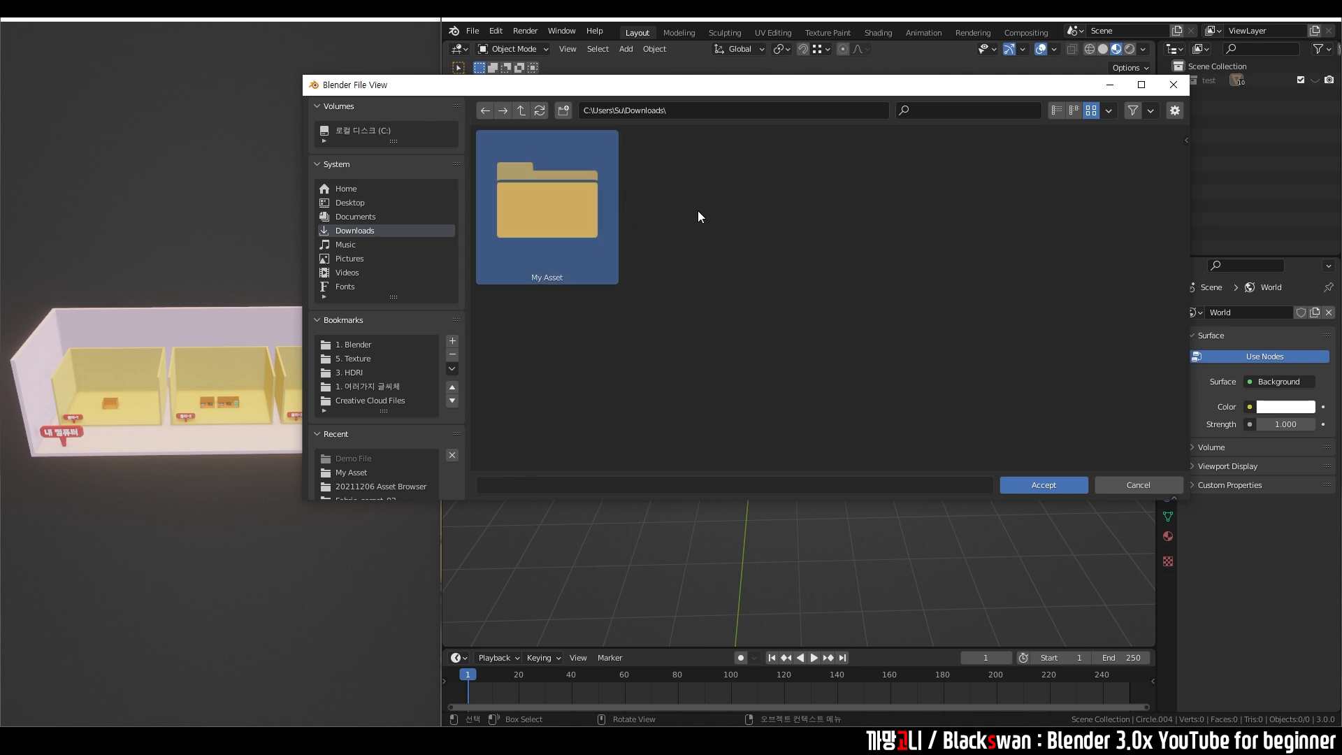
pyautogui.doubleClick(576, 208)
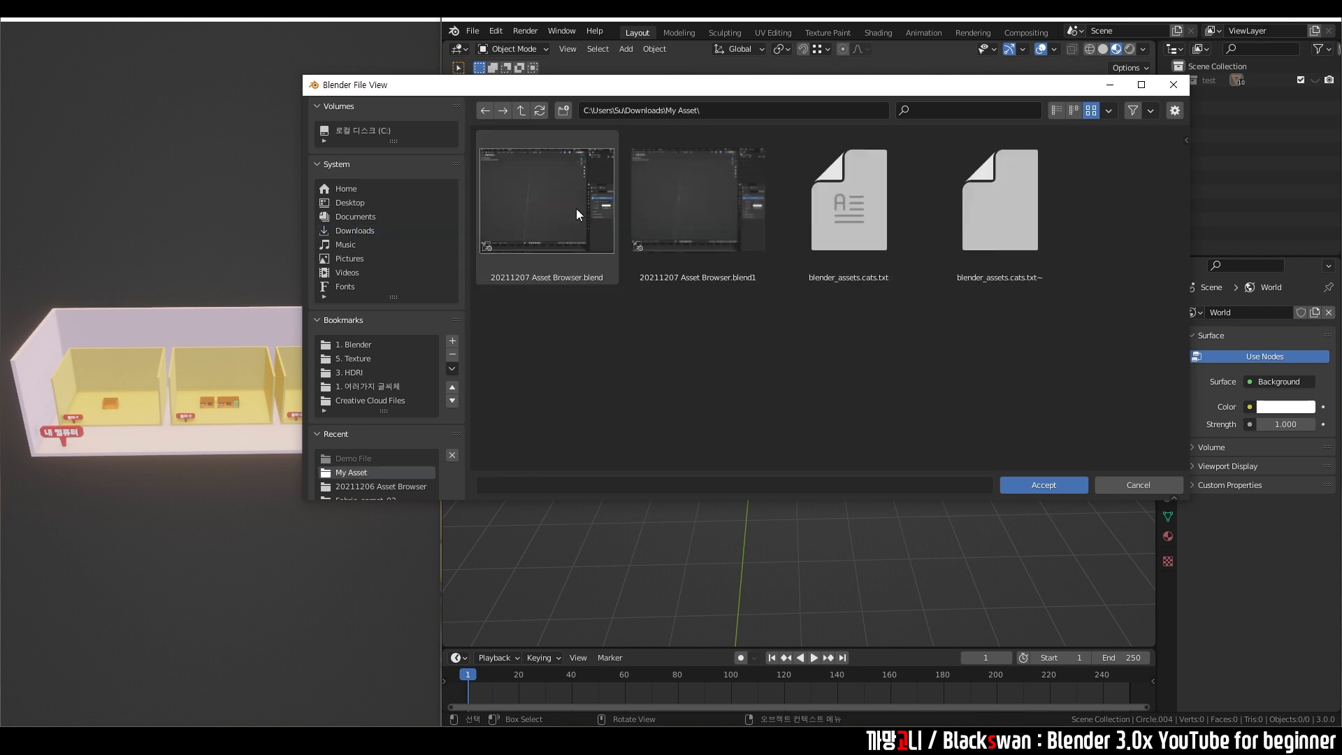
pyautogui.click(1044, 485)
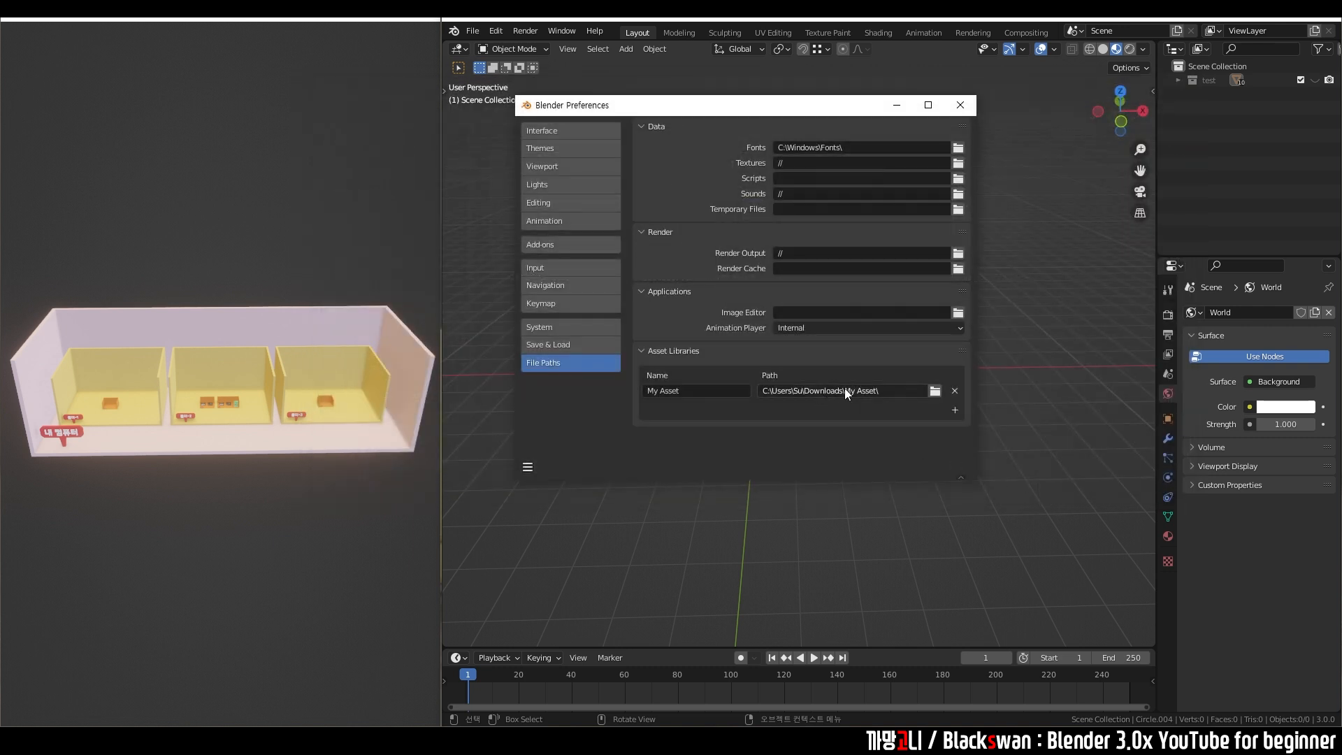
# Step: Rename the asset library to Kkamang, save the preferences, and close the preferences window
pyautogui.click(712, 390)
pyautogui.write('d')
pyautogui.press('BackSpace')
pyautogui.write('Kkamang')
pyautogui.click(527, 467)
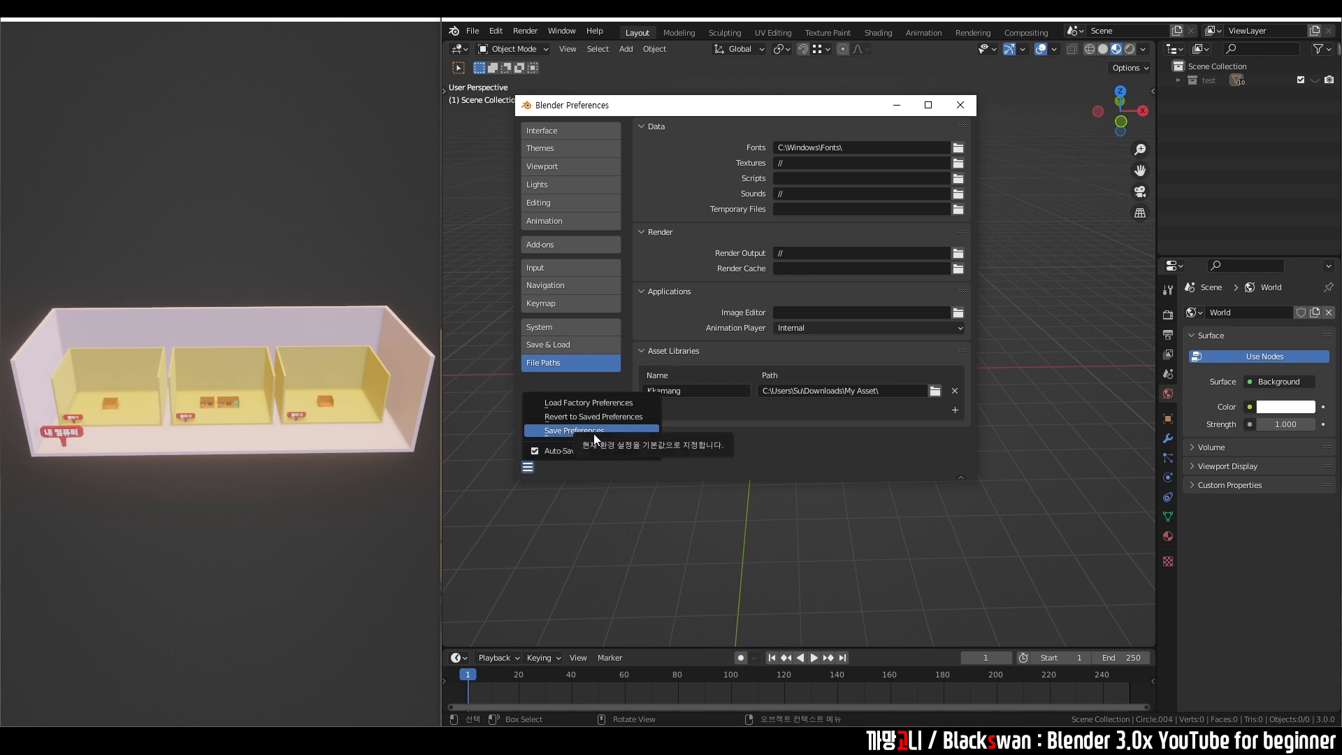
pyautogui.click(593, 433)
pyautogui.click(527, 468)
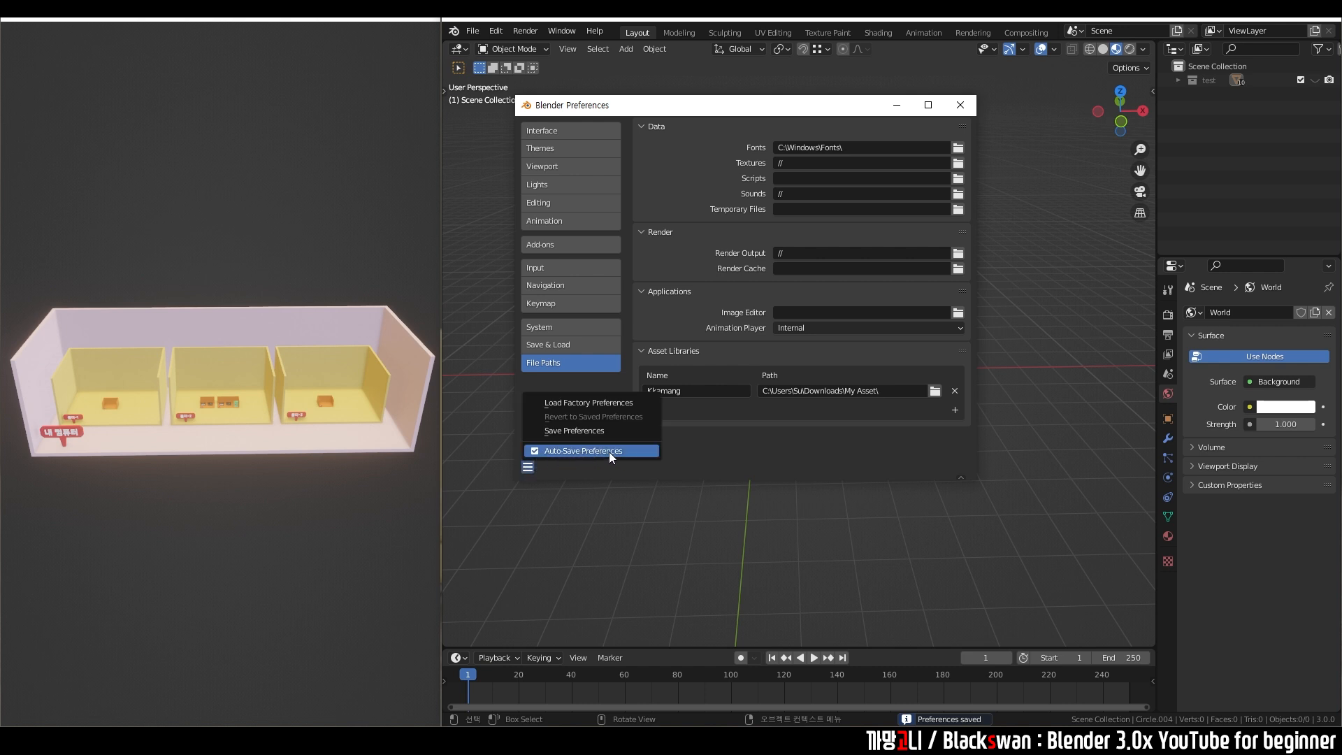
pyautogui.click(623, 430)
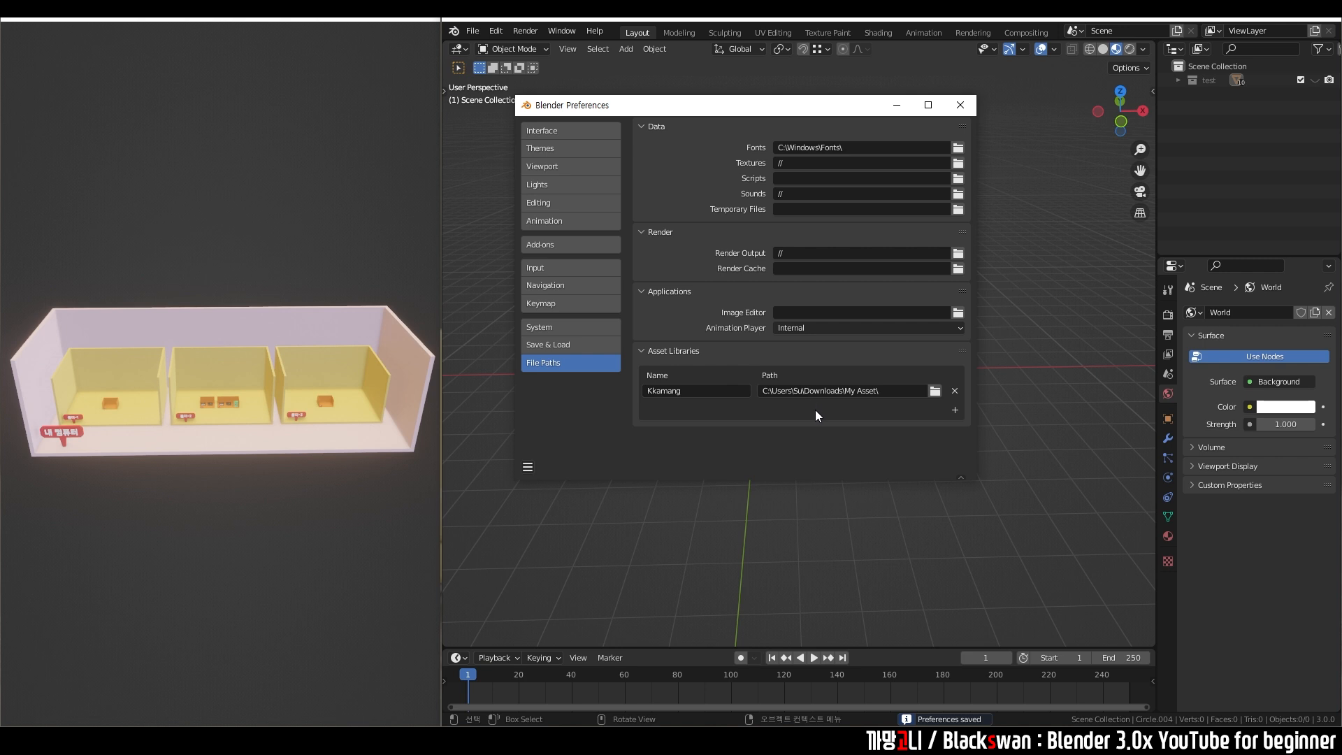
pyautogui.click(960, 105)
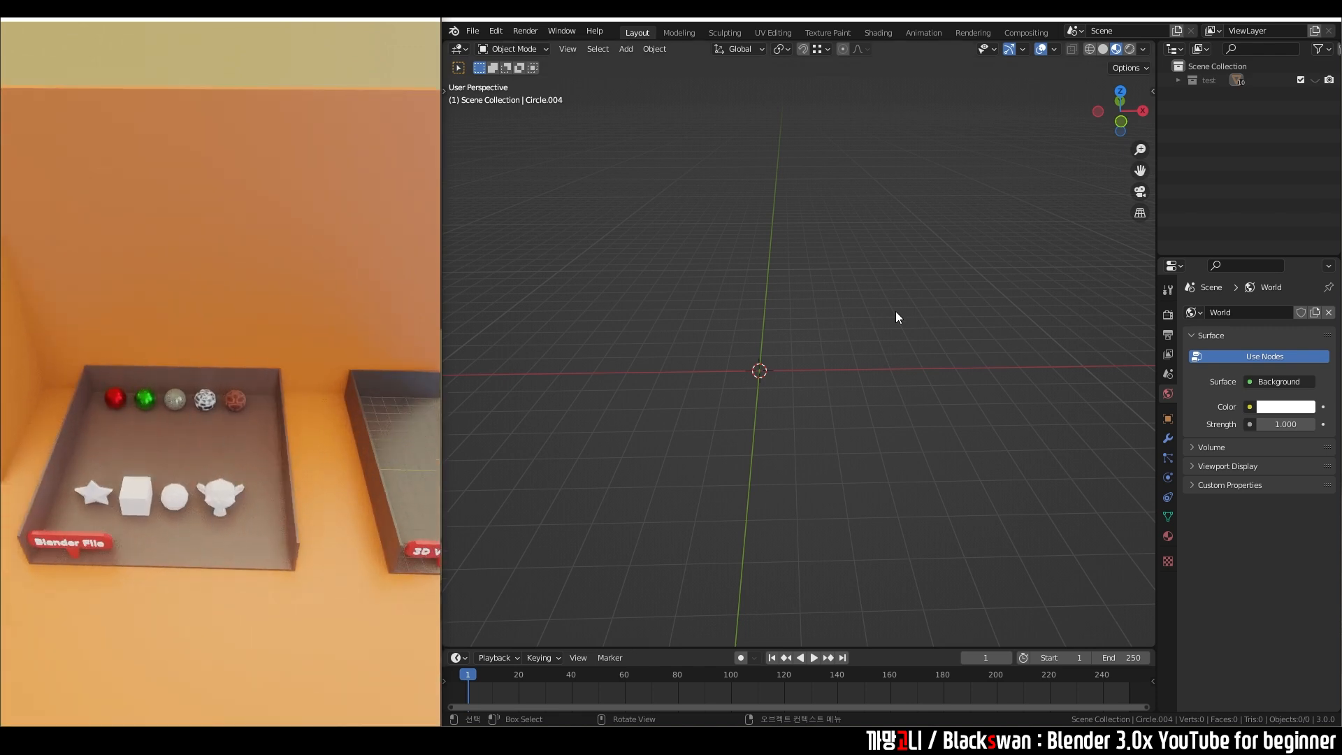
# Step: Unhide the test collection, frame all objects in the viewport, and inspect its meshes and material spheres one by one
pyautogui.click(1314, 79)
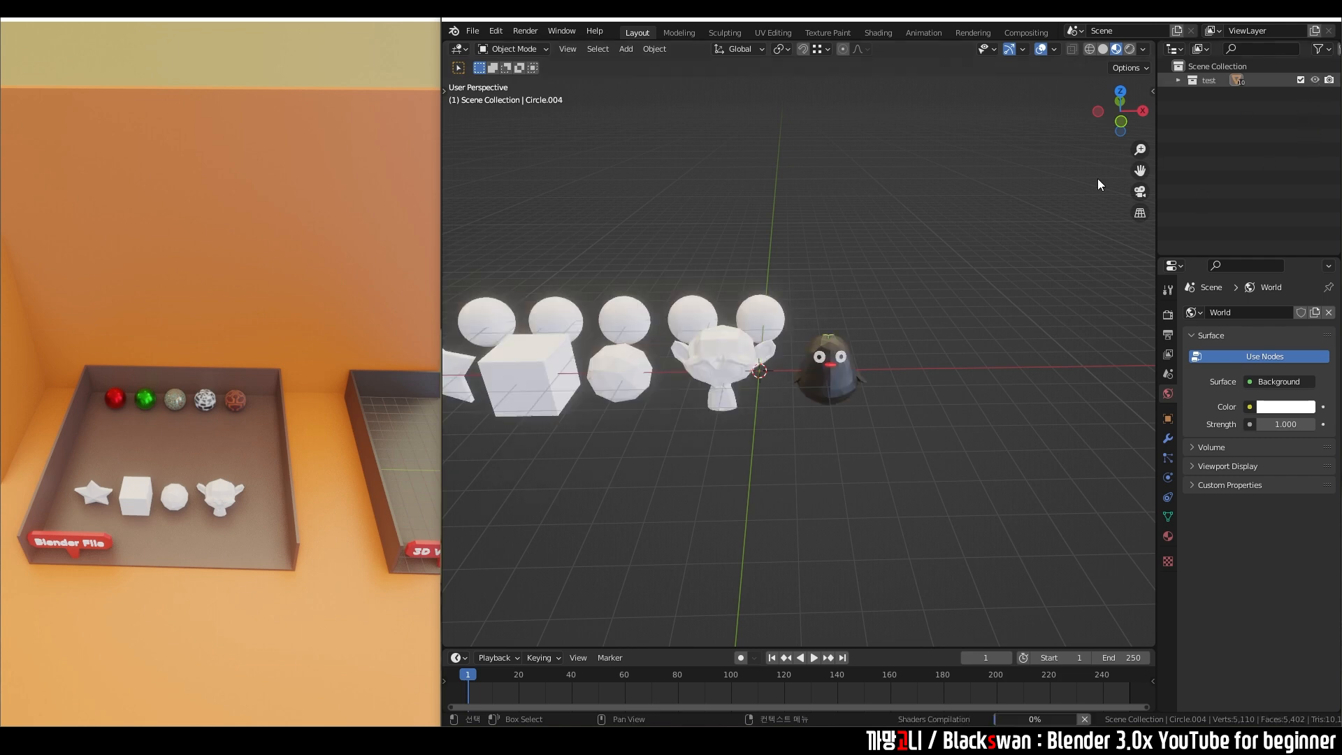
pyautogui.hotkey('shift', 'c')
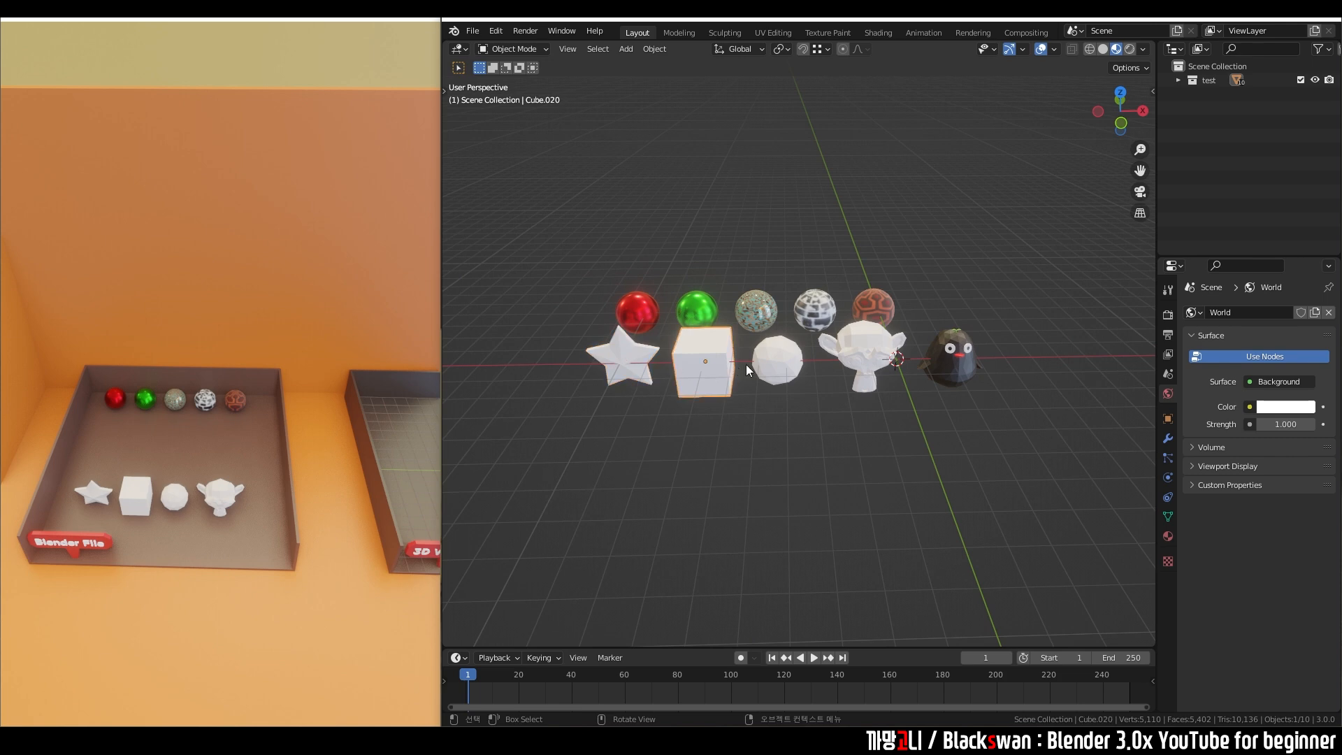
pyautogui.click(775, 361)
pyautogui.click(858, 358)
pyautogui.click(655, 317)
pyautogui.click(696, 309)
pyautogui.click(756, 309)
pyautogui.click(814, 307)
pyautogui.click(873, 302)
pyautogui.click(878, 264)
pyautogui.moveTo(872, 262)
pyautogui.mouseDown(button='middle')
pyautogui.moveTo(843, 264)
pyautogui.moveTo(854, 274)
pyautogui.mouseUp(button='middle')
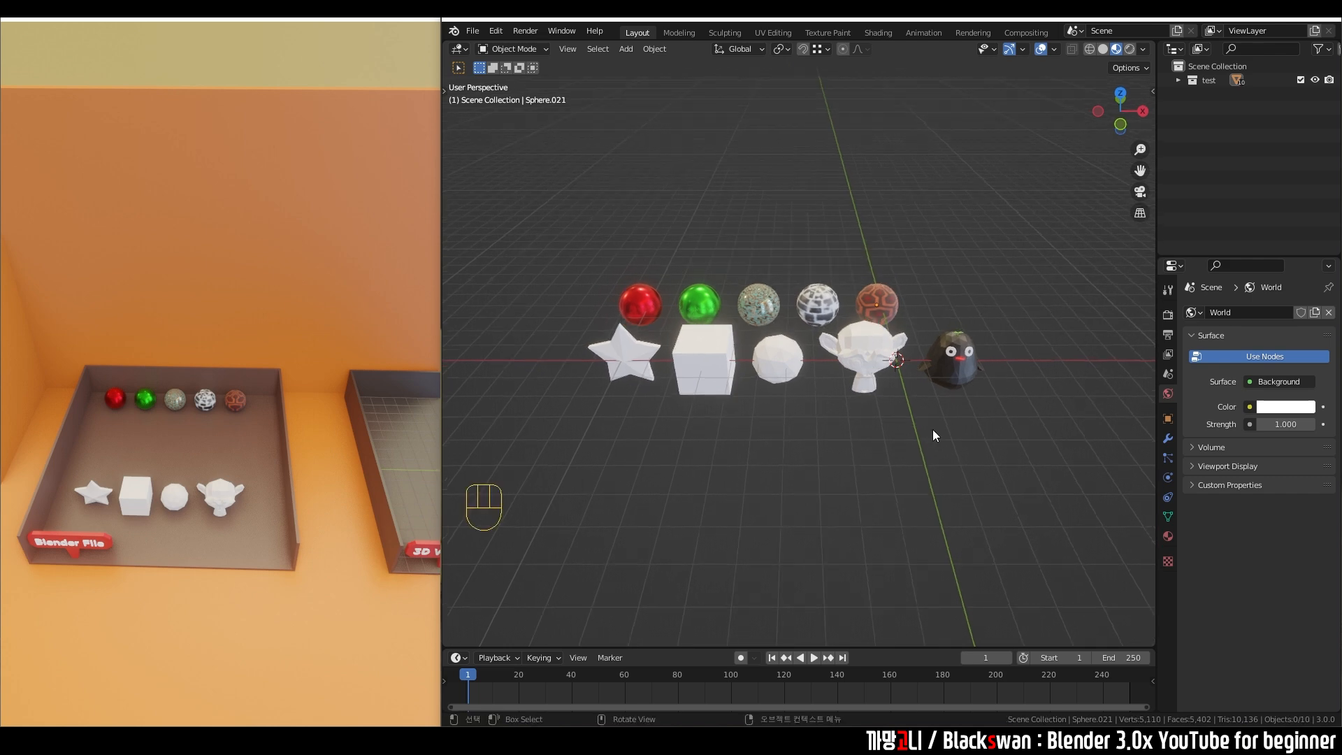
# Step: Add an Ico Sphere mesh and move it to an empty spot behind the row of material spheres
pyautogui.moveTo(949, 424); pyautogui.dragTo(874, 437)
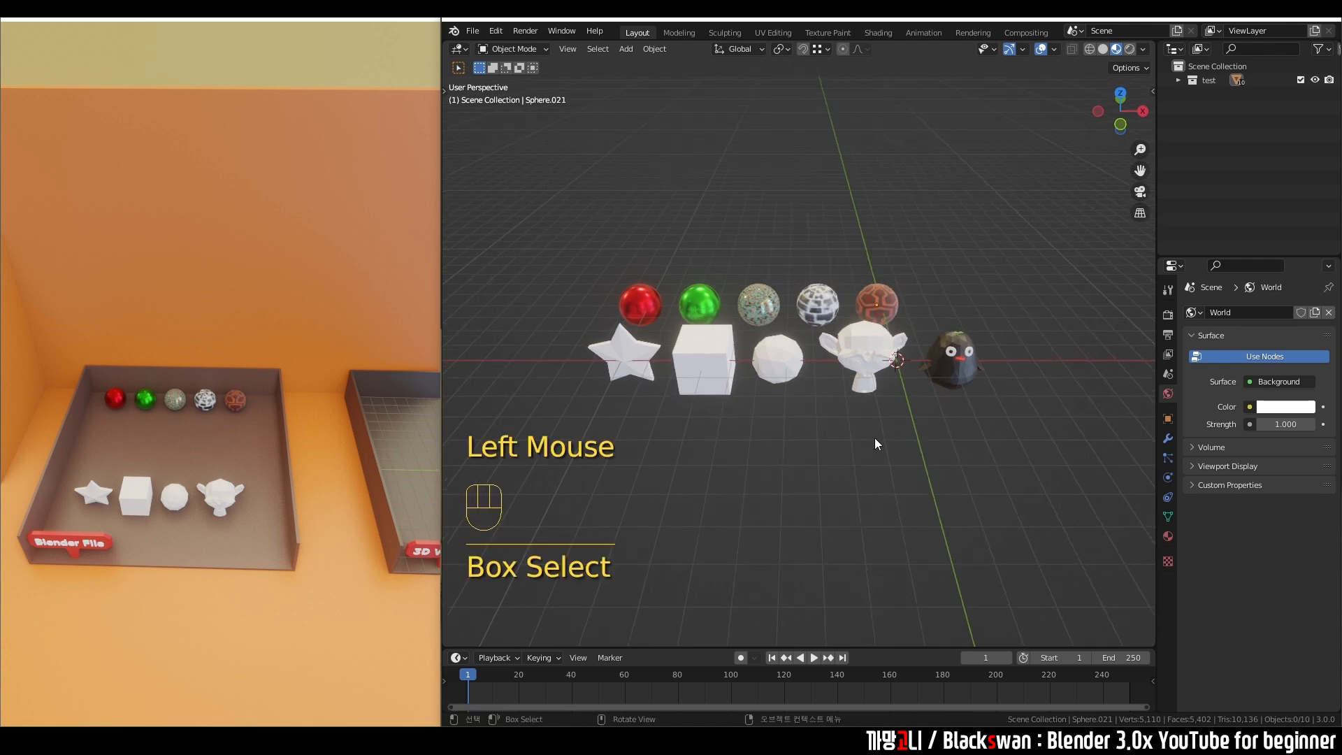
pyautogui.hotkey('shift', 'a')
pyautogui.moveTo(874, 439)
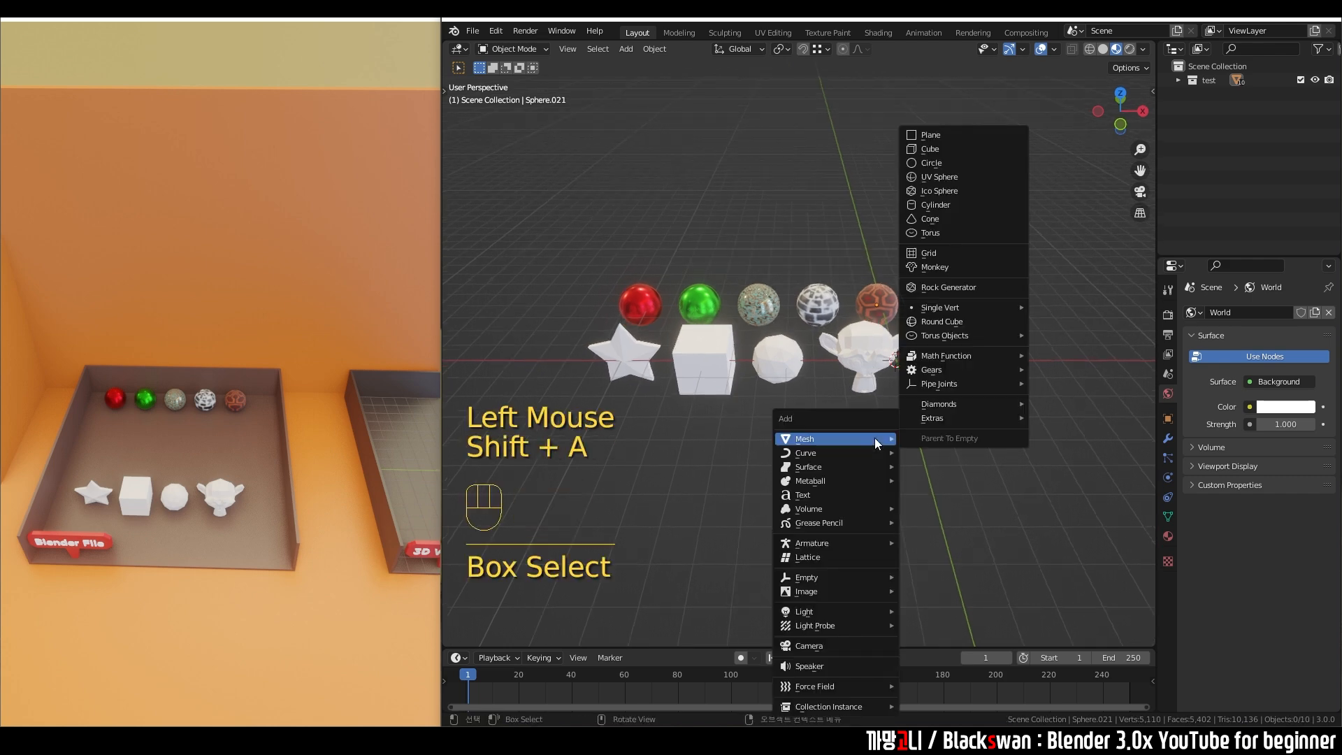
pyautogui.click(936, 190)
pyautogui.press('g')
pyautogui.click(892, 303)
pyautogui.moveTo(950, 258); pyautogui.dragTo(925, 237)
pyautogui.moveTo(815, 200); pyautogui.dragTo(918, 242)
pyautogui.click(927, 218)
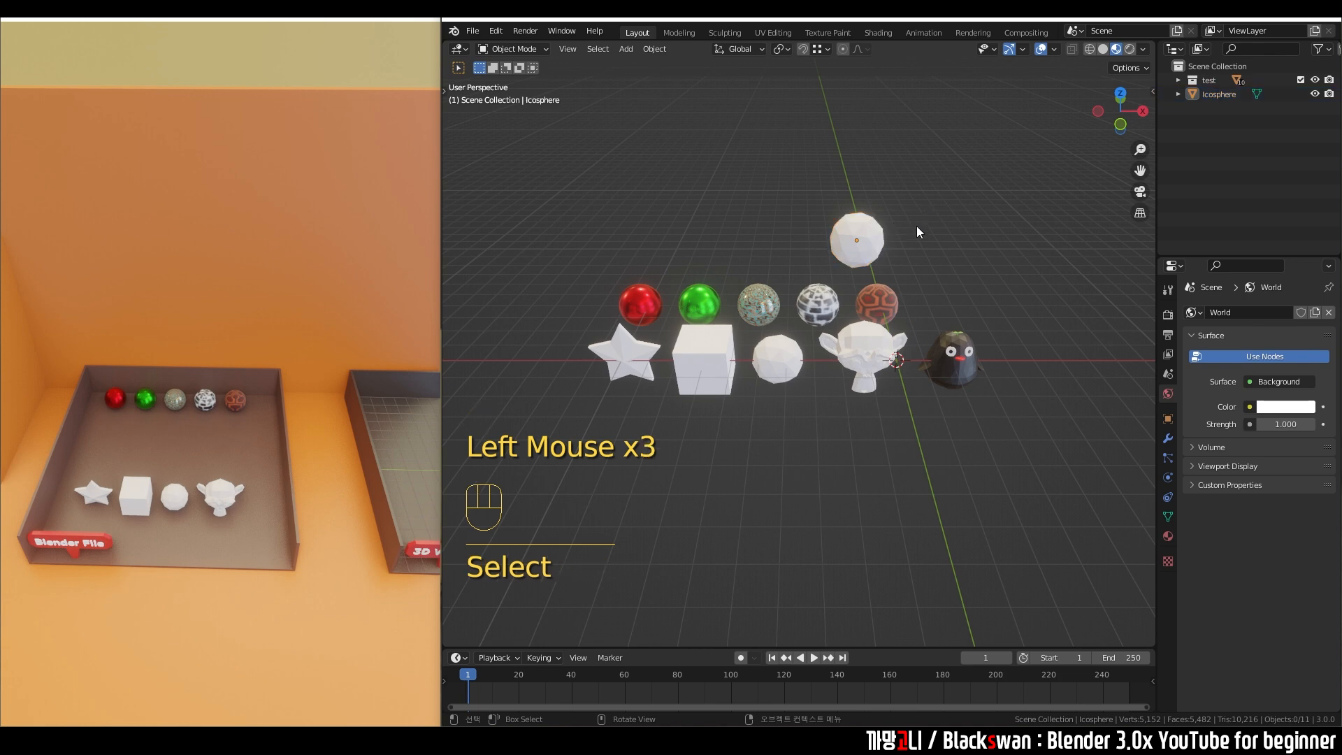
# Step: Create a new material on the added Ico Sphere, keeping its default name
pyautogui.click(875, 250)
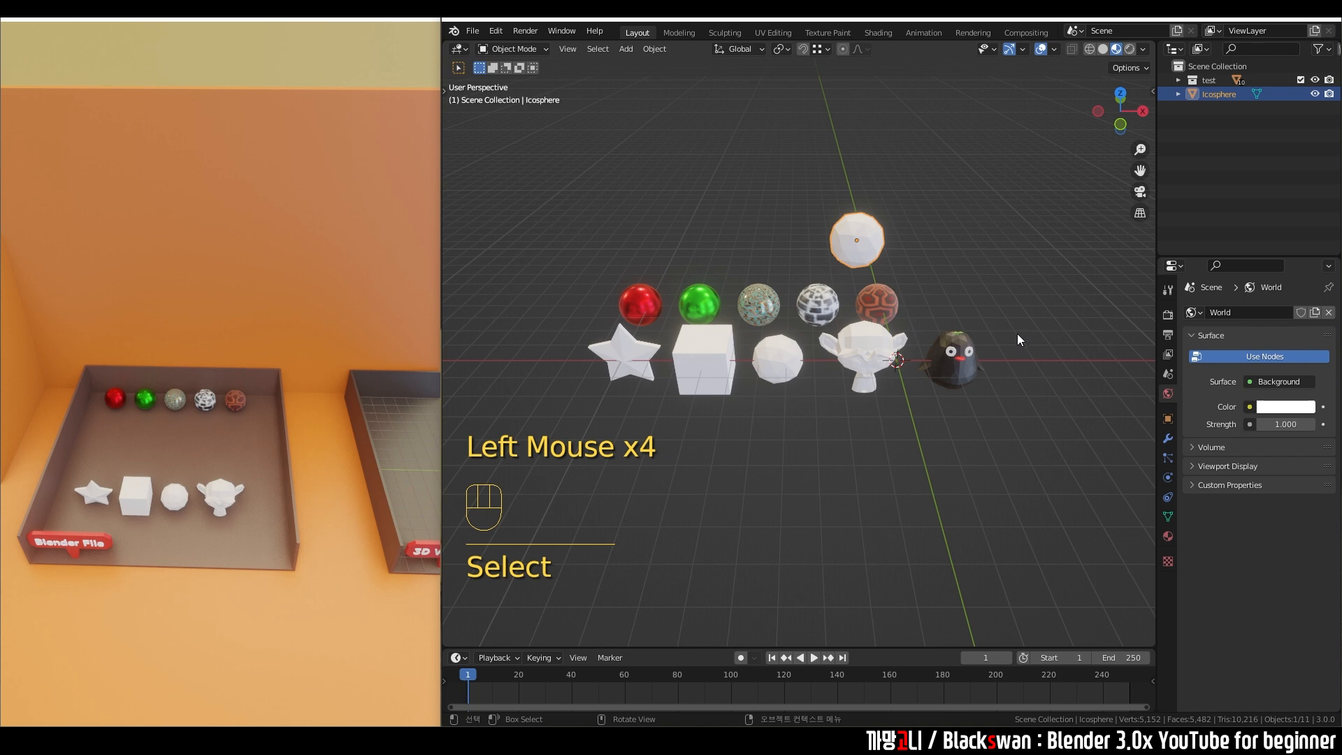
pyautogui.click(1171, 539)
pyautogui.click(1267, 371)
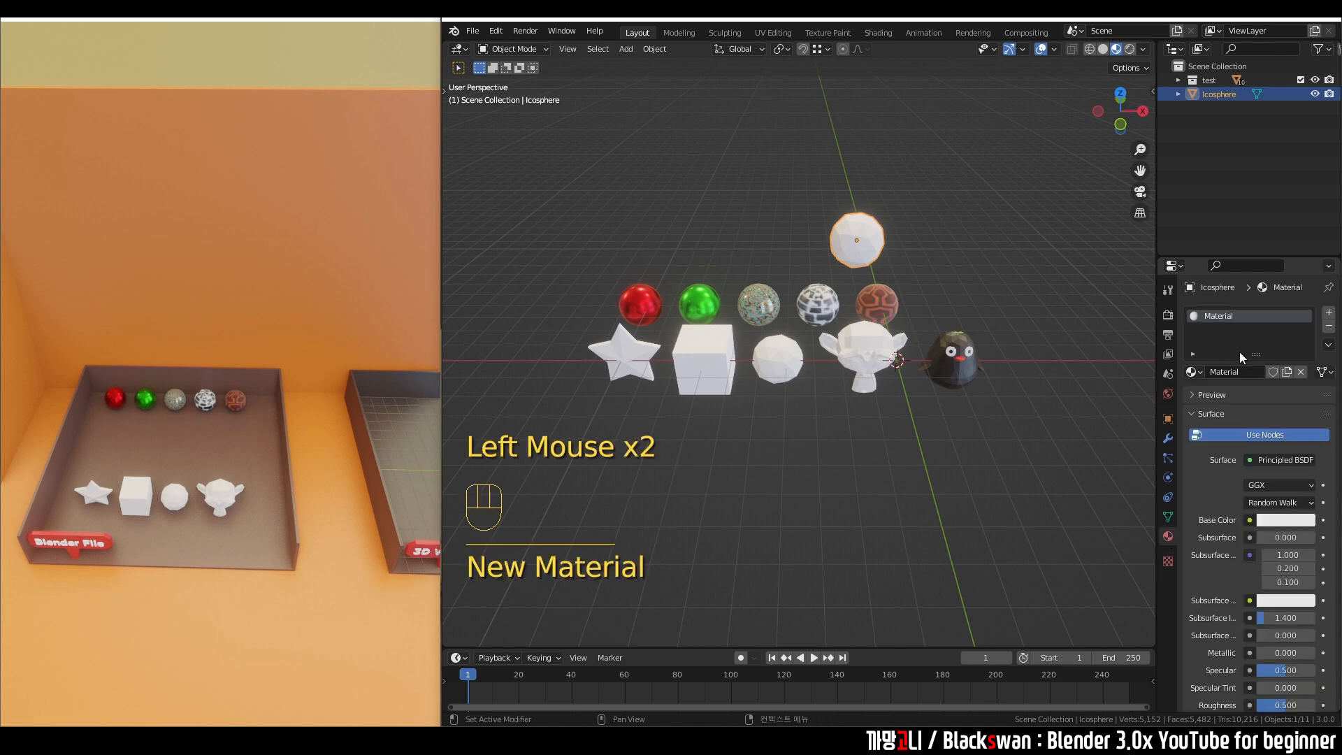
pyautogui.click(1233, 372)
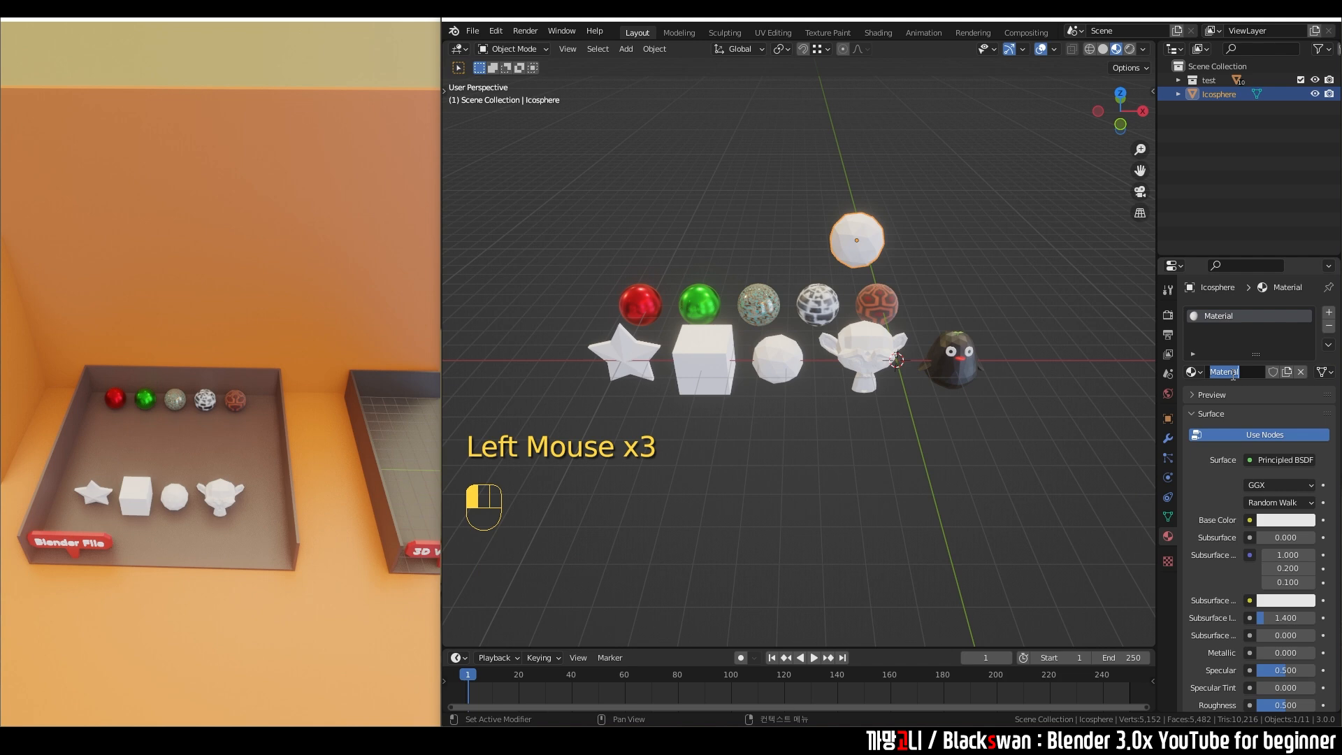
pyautogui.click(1231, 336)
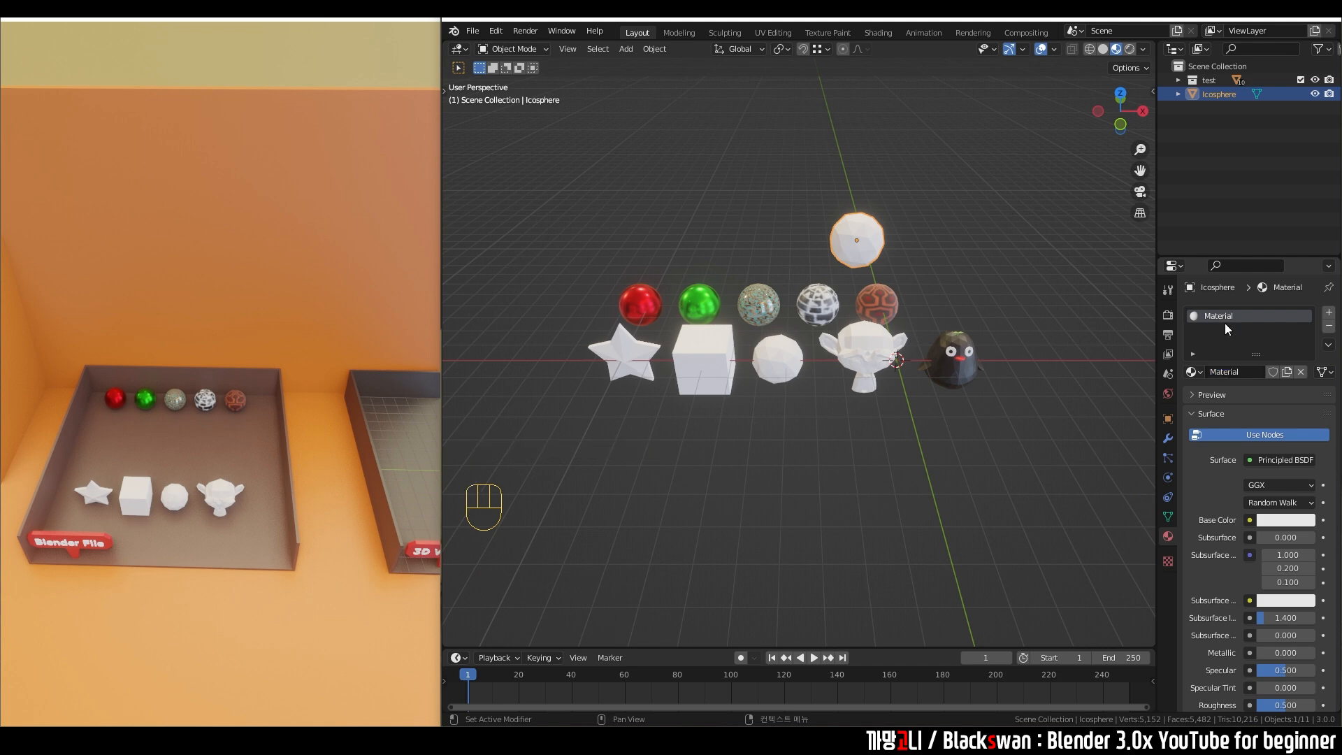
pyautogui.moveTo(868, 463); pyautogui.dragTo(597, 359)
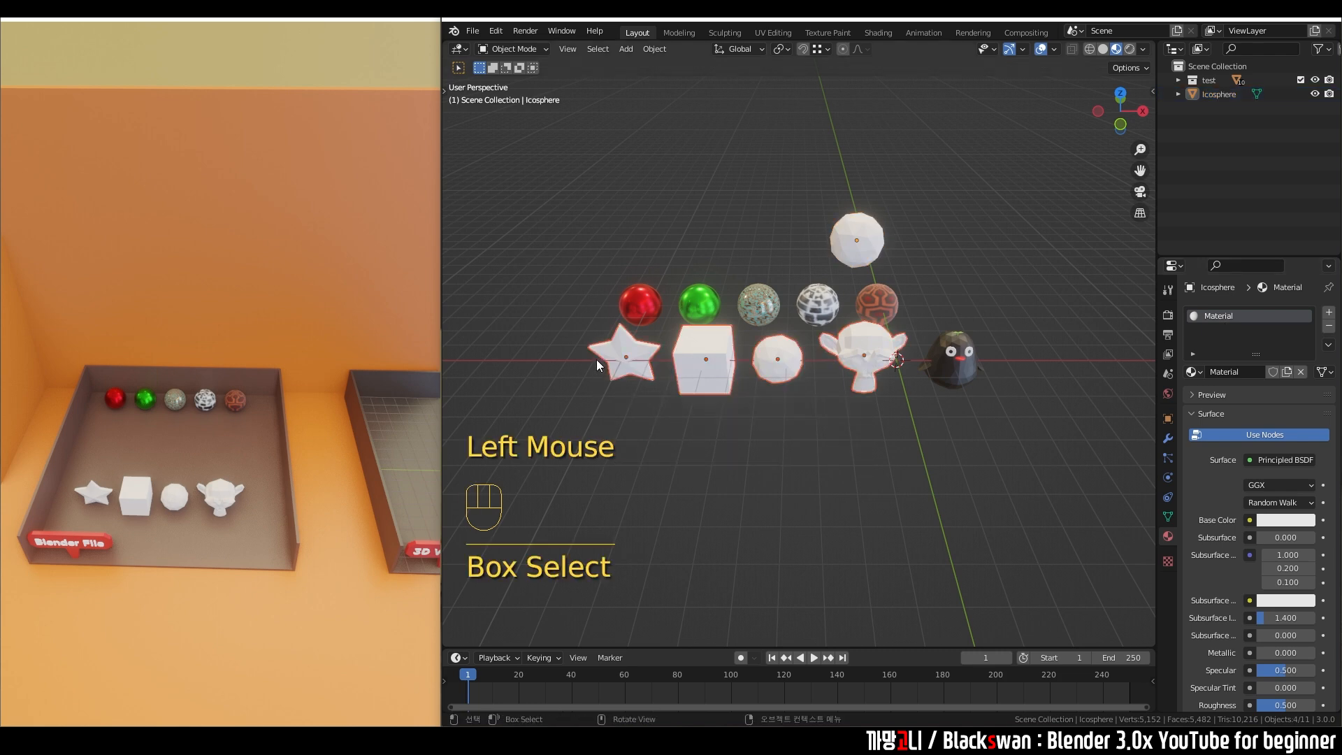
pyautogui.click(739, 395)
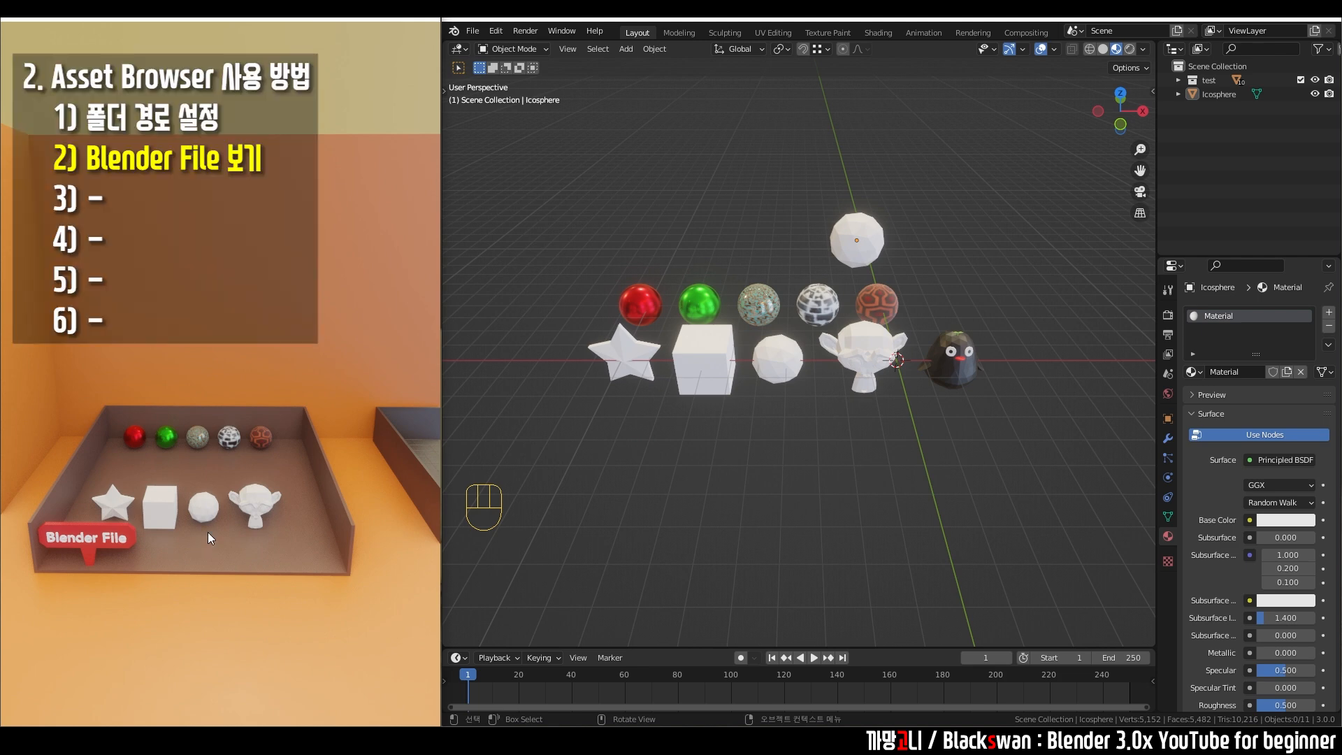
pyautogui.click(974, 269)
pyautogui.click(983, 263)
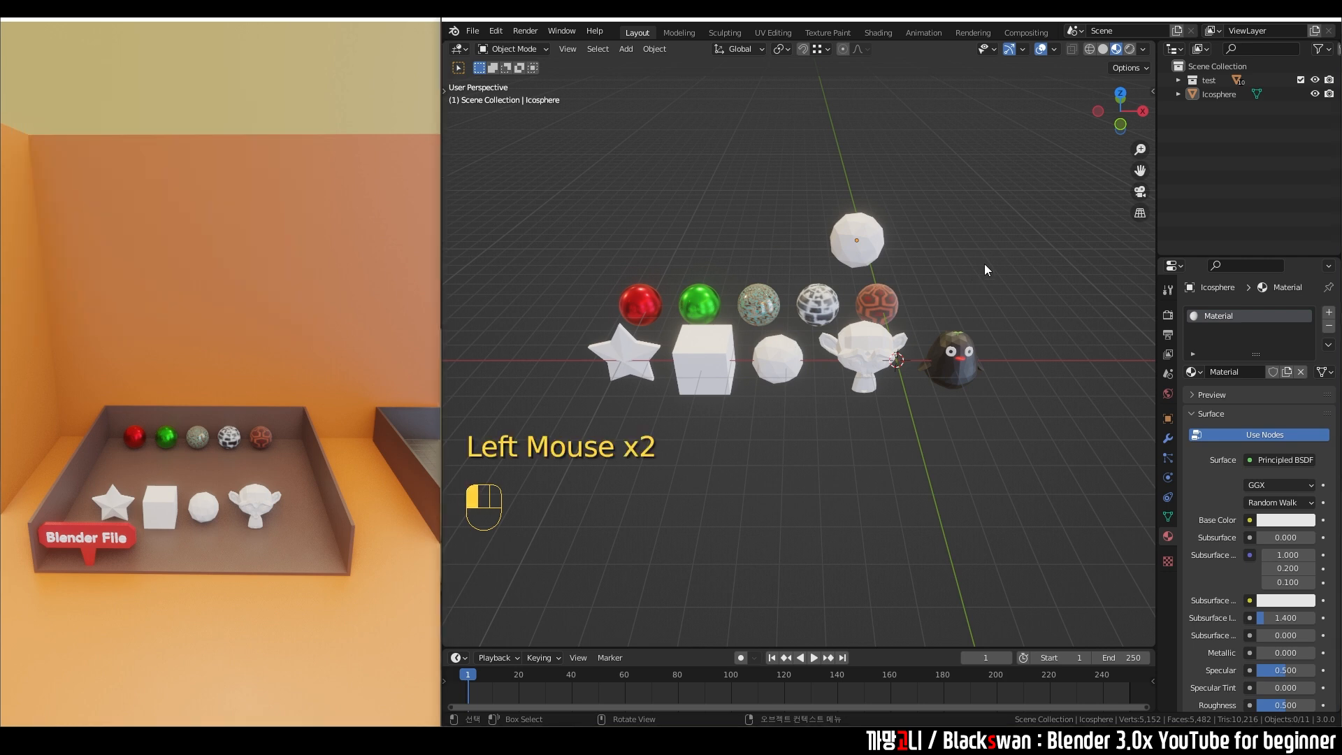
# Step: Examine the objects stored in the test collection in the Outliner's View Layer display, and collapse it again
pyautogui.click(1176, 53)
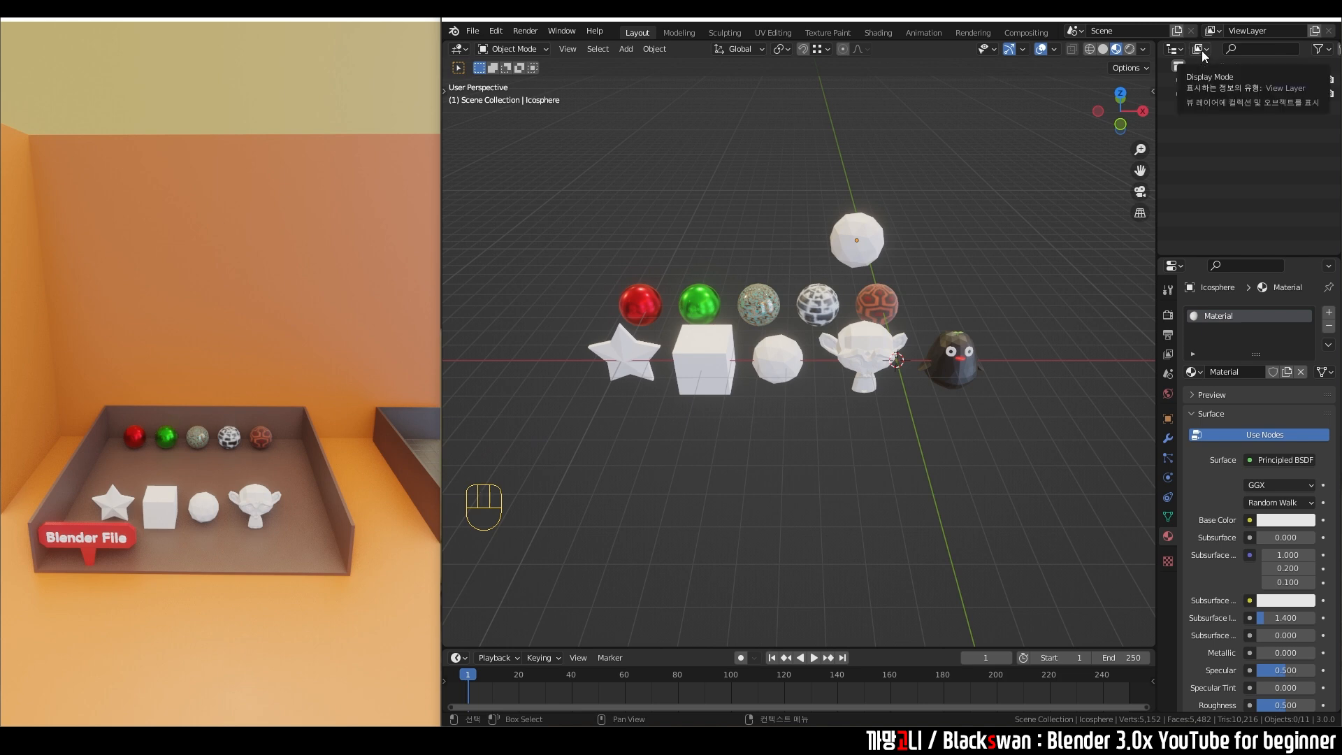
pyautogui.click(1201, 50)
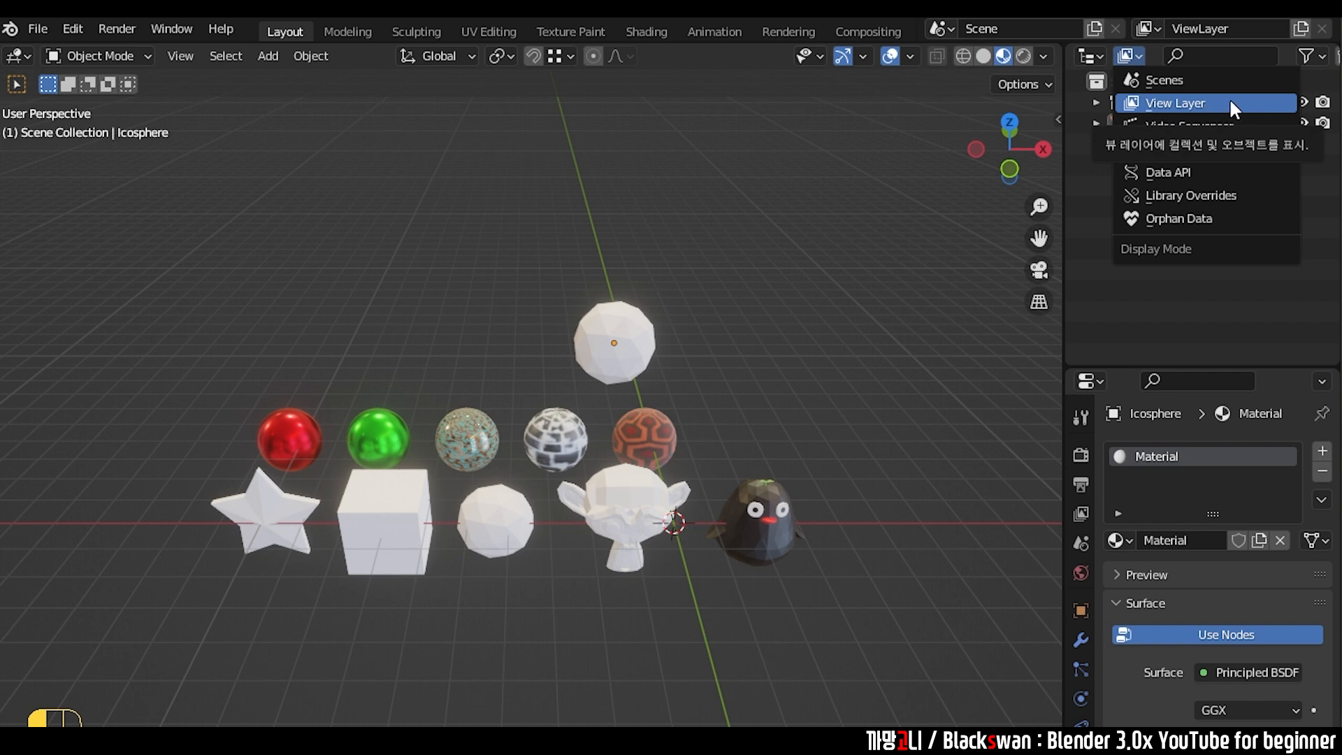
pyautogui.click(1097, 212)
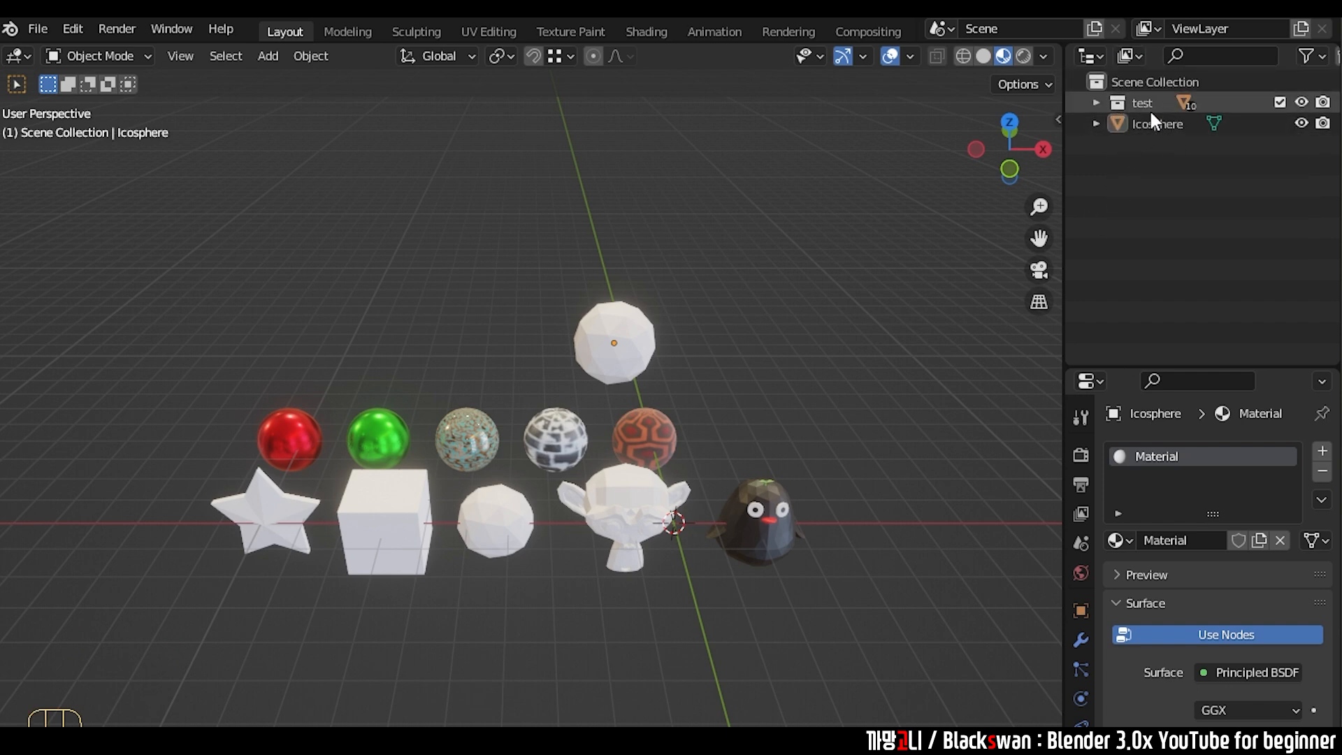
pyautogui.click(1096, 102)
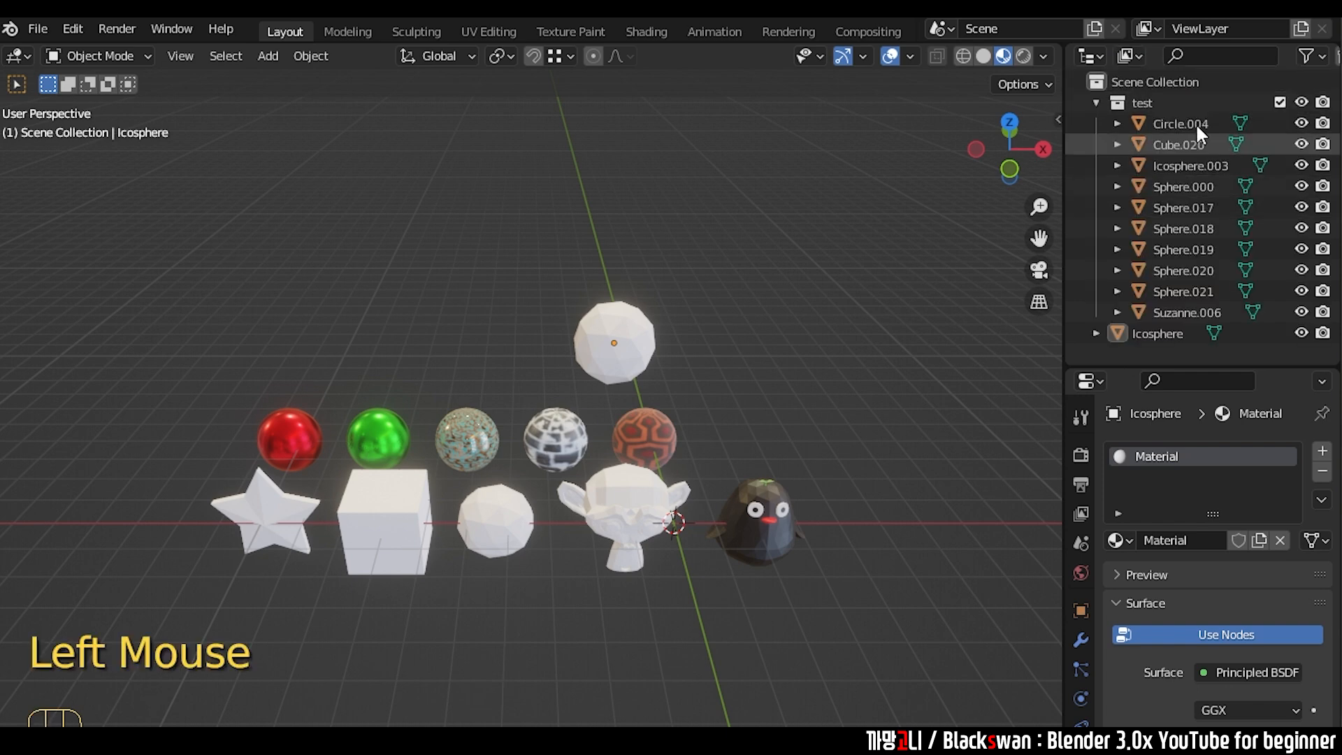
pyautogui.click(1095, 106)
# Step: Switch the Outliner's display mode to Blender File and look through the file's Images data
pyautogui.click(1129, 54)
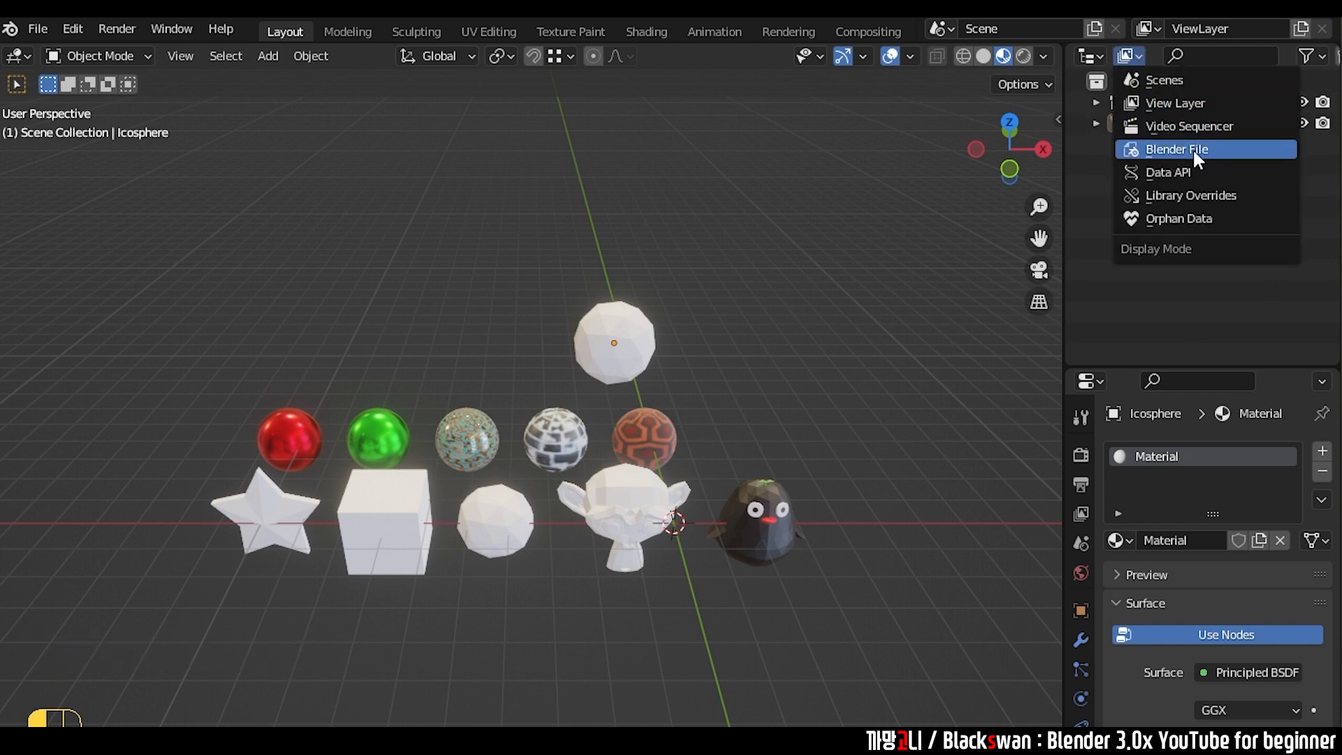
pyautogui.click(1218, 148)
pyautogui.click(1105, 101)
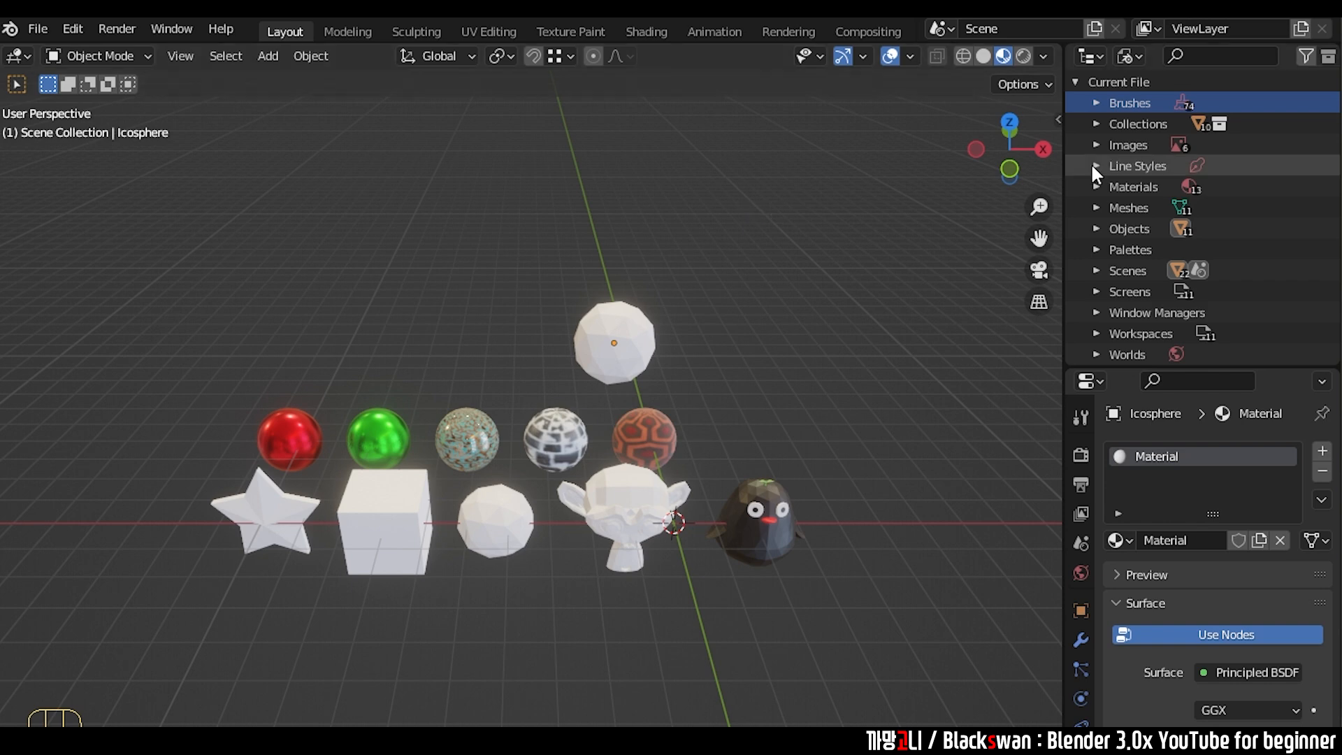
pyautogui.click(1096, 145)
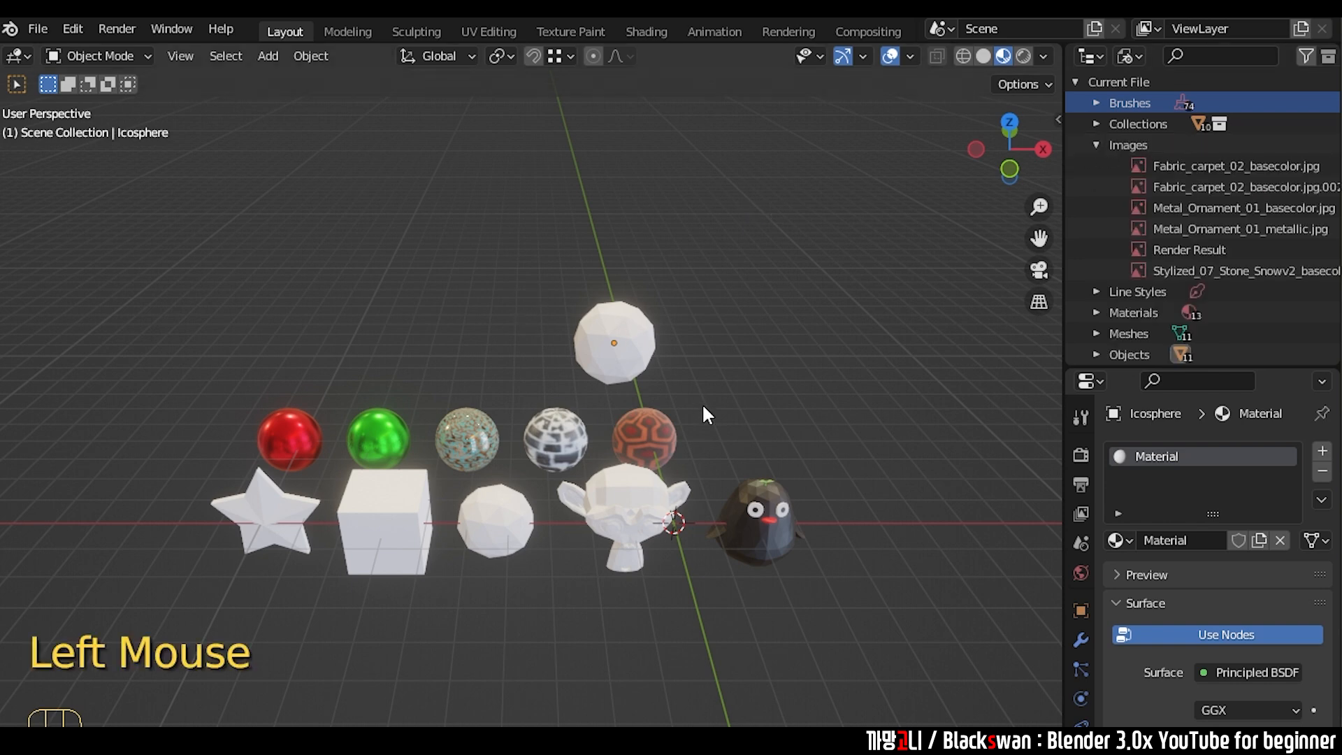
pyautogui.click(1094, 144)
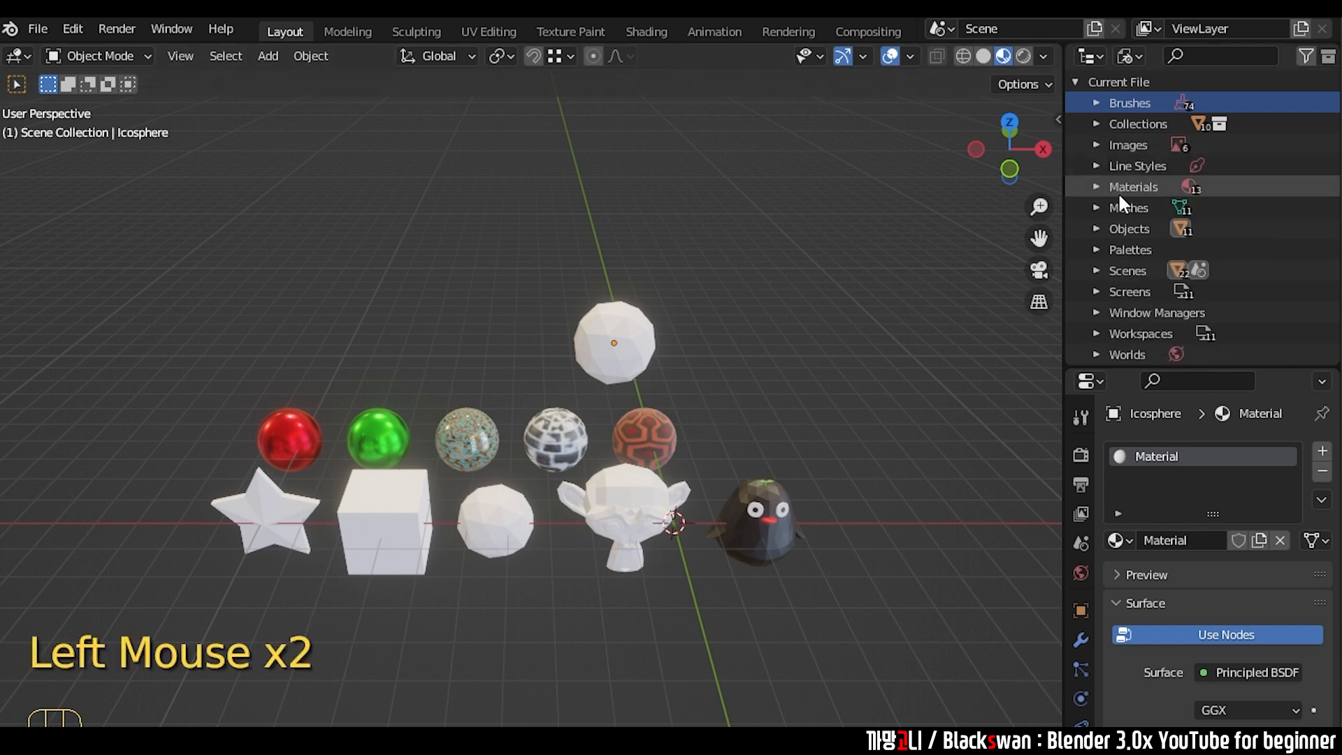
# Step: Examine the full list of materials stored in the current file, and collapse the Materials category
pyautogui.click(1136, 186)
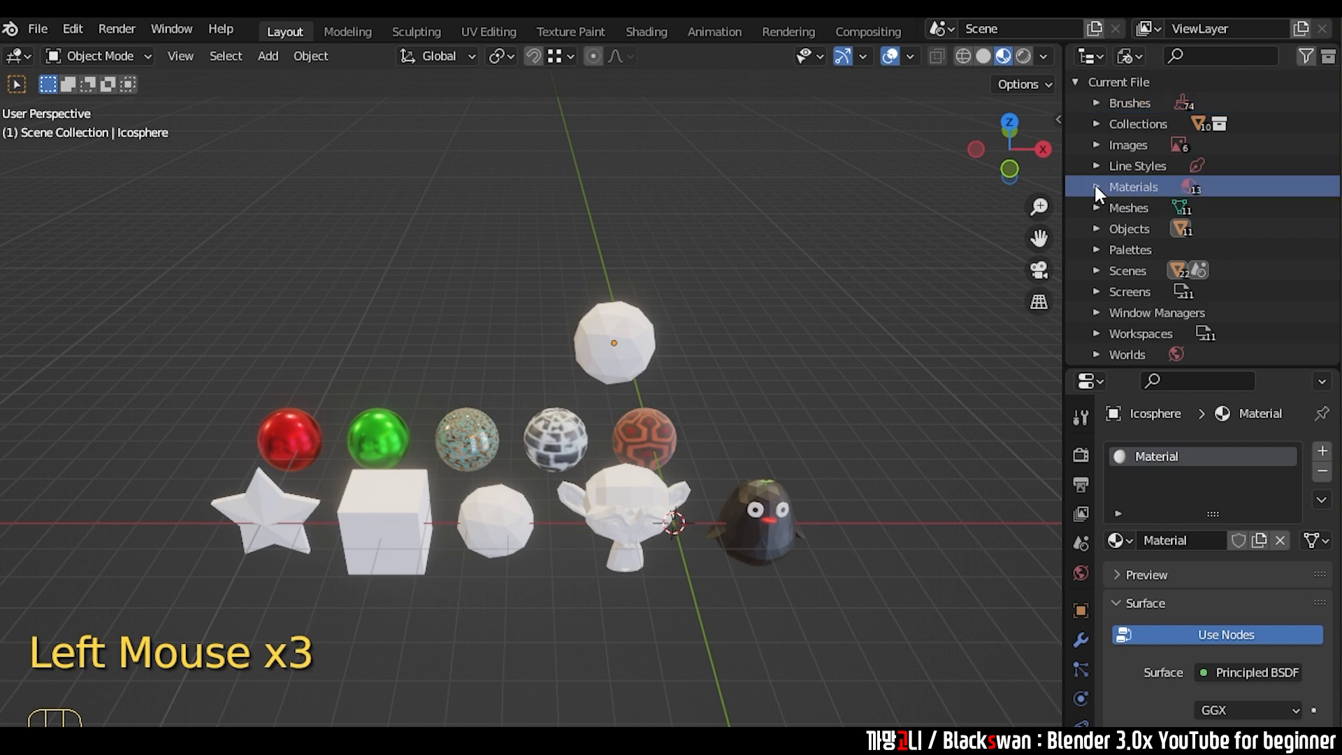
pyautogui.click(1095, 188)
pyautogui.click(1164, 203)
pyautogui.scroll(-3, 1163, 203)
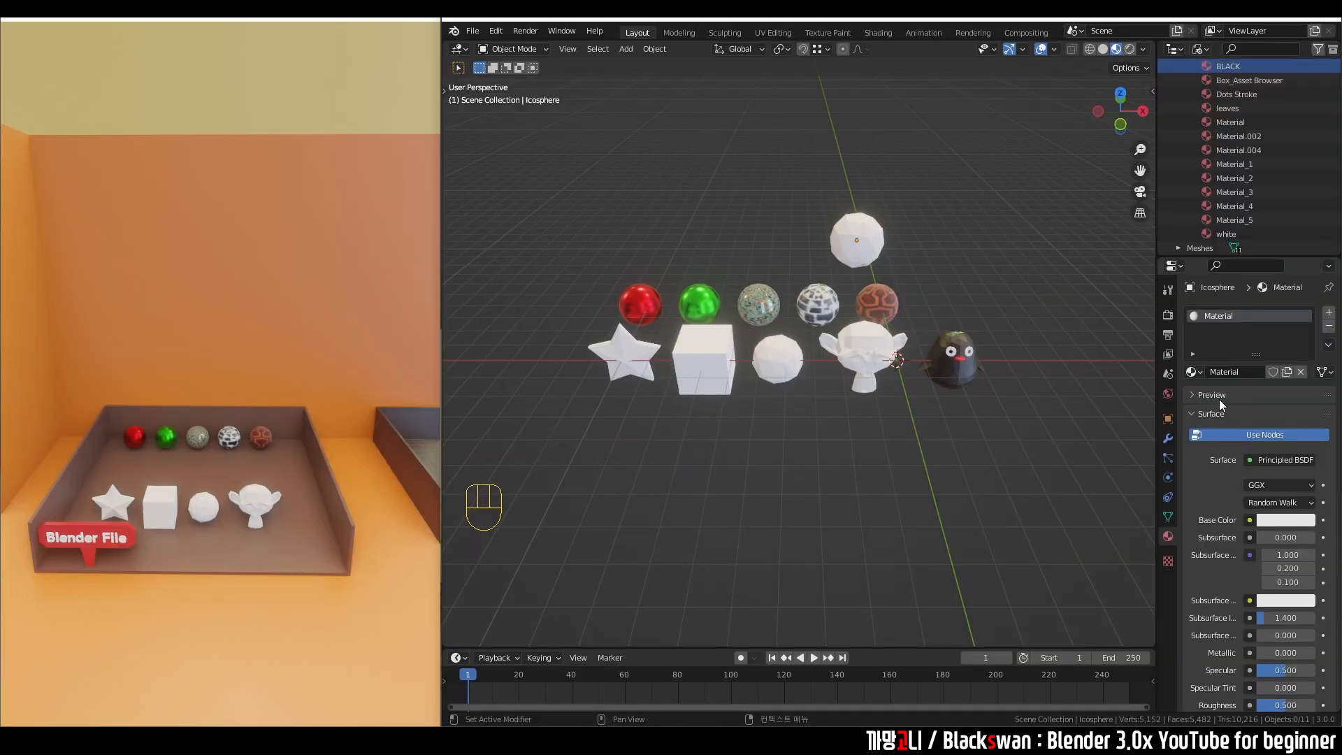
pyautogui.click(1196, 375)
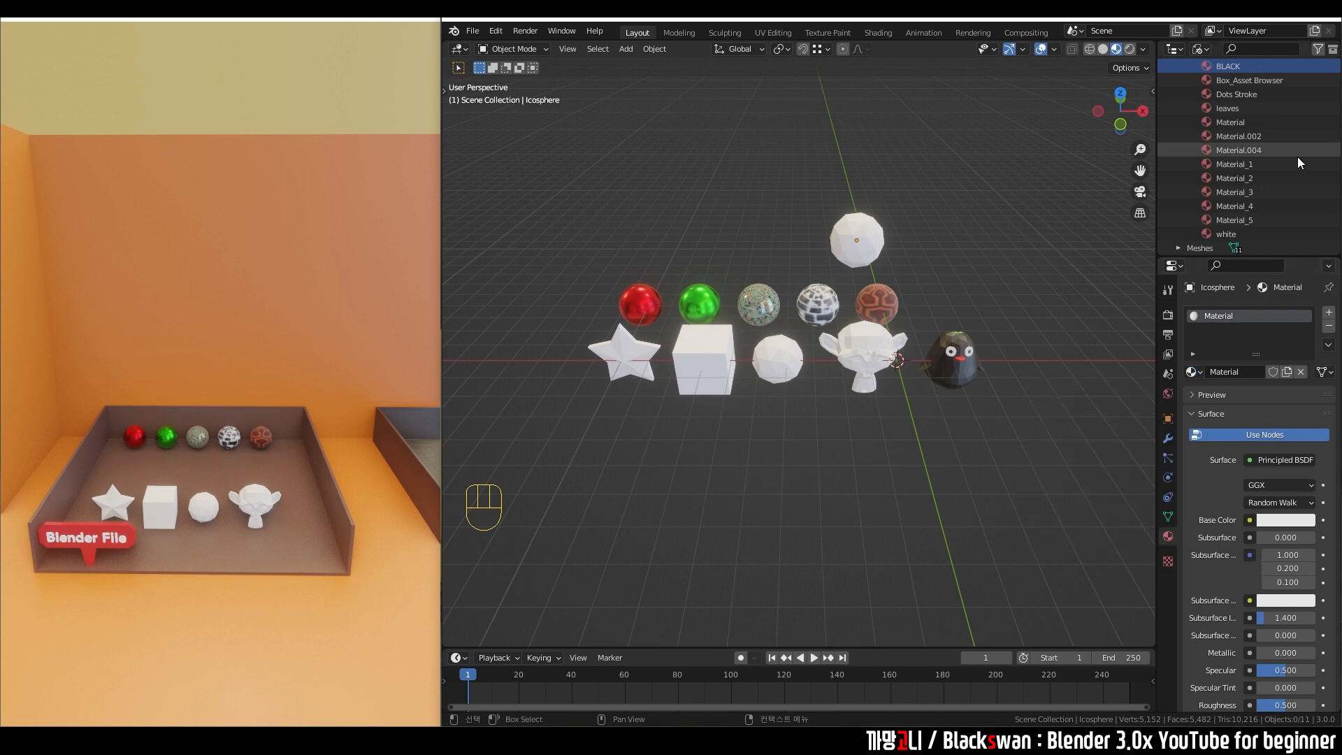
pyautogui.scroll(2, 1296, 157)
pyautogui.click(1178, 109)
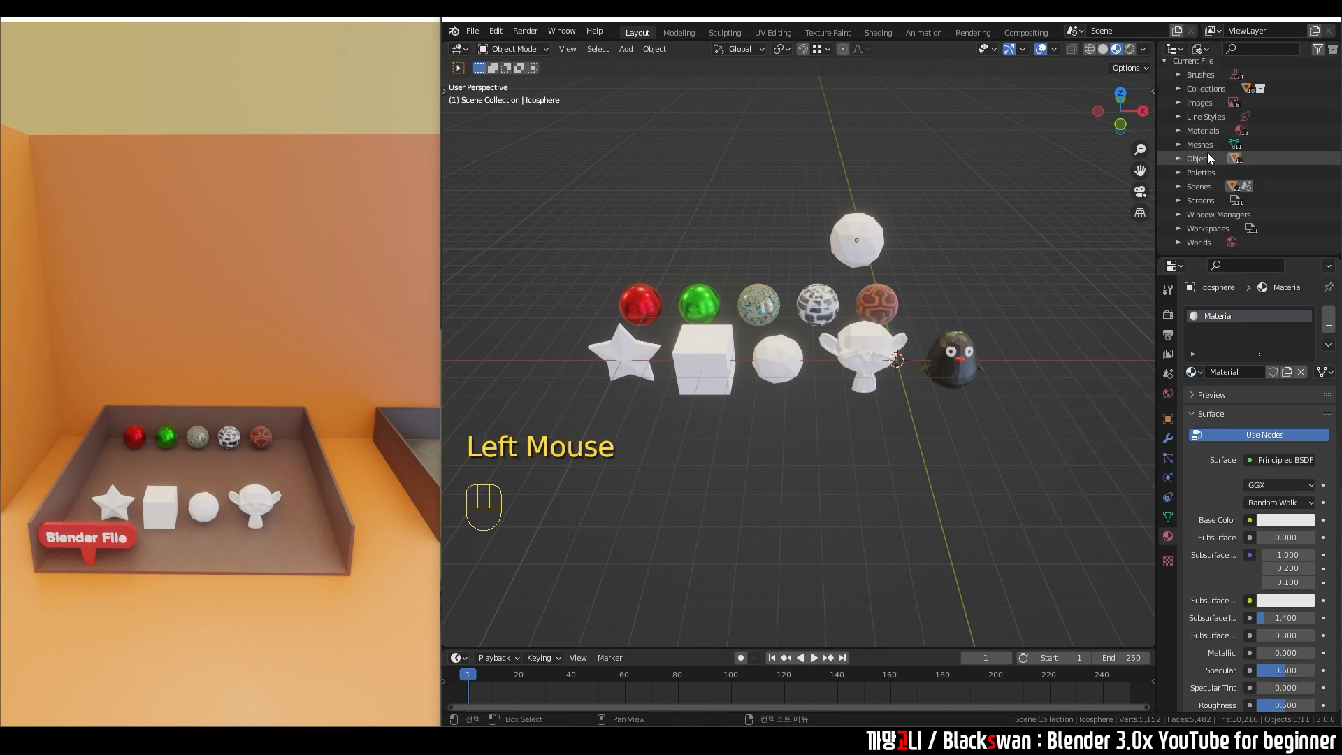
# Step: Examine the Objects category of the current file in the Outliner, collapse it again, and clear the object selection
pyautogui.click(1179, 159)
pyautogui.click(1221, 172)
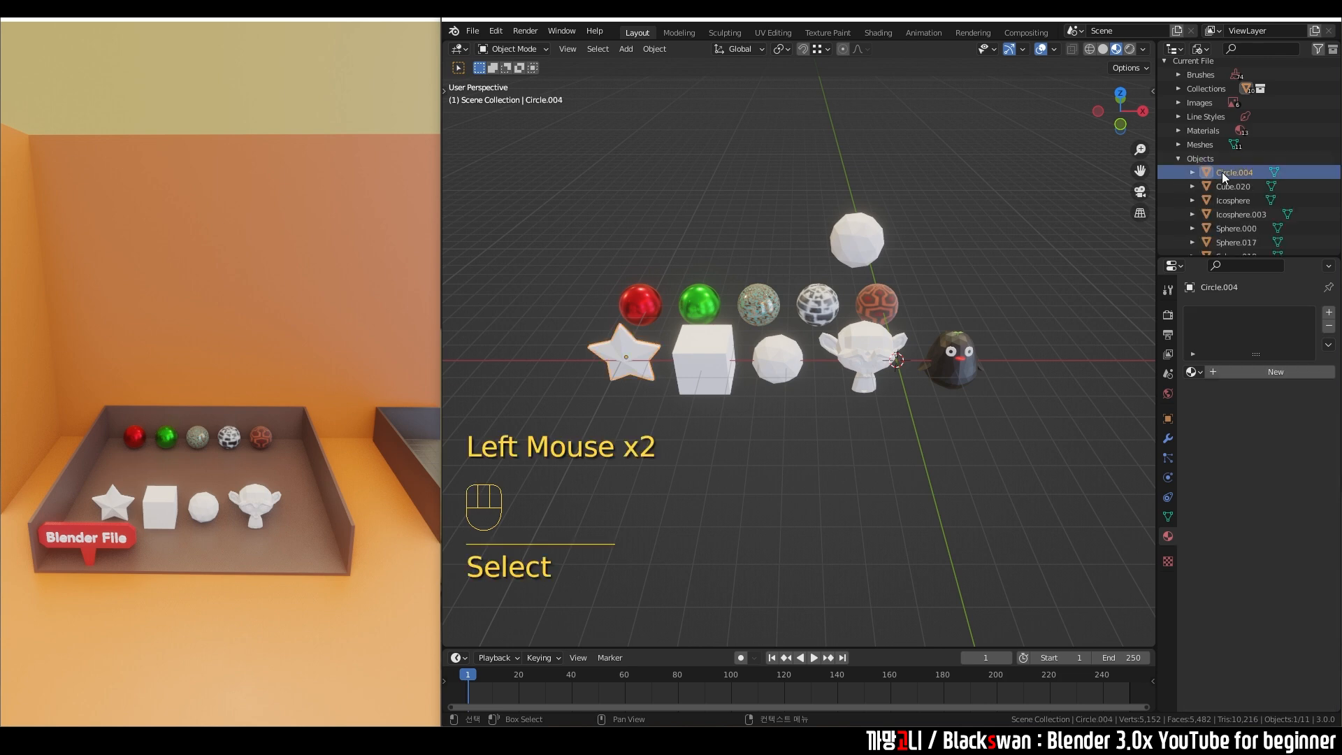
pyautogui.scroll(-2, 1230, 186)
pyautogui.scroll(2, 1218, 206)
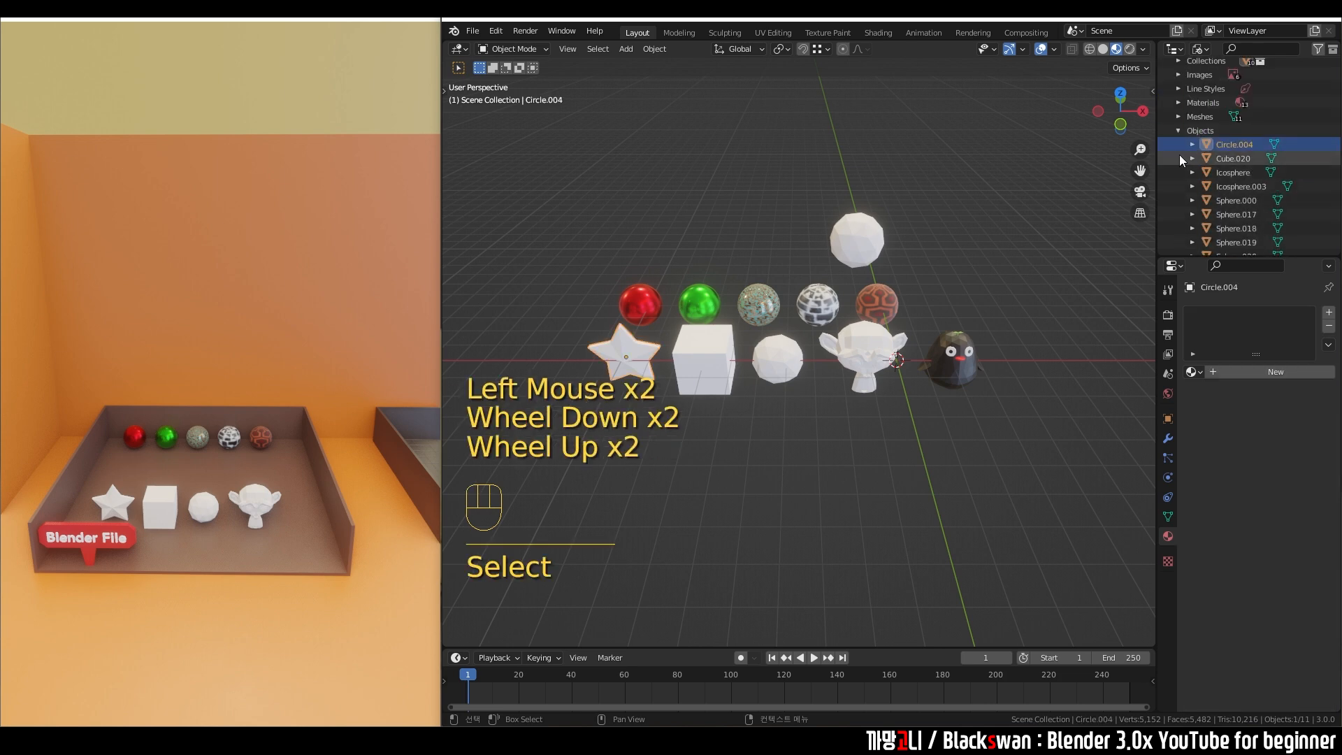
pyautogui.click(1178, 163)
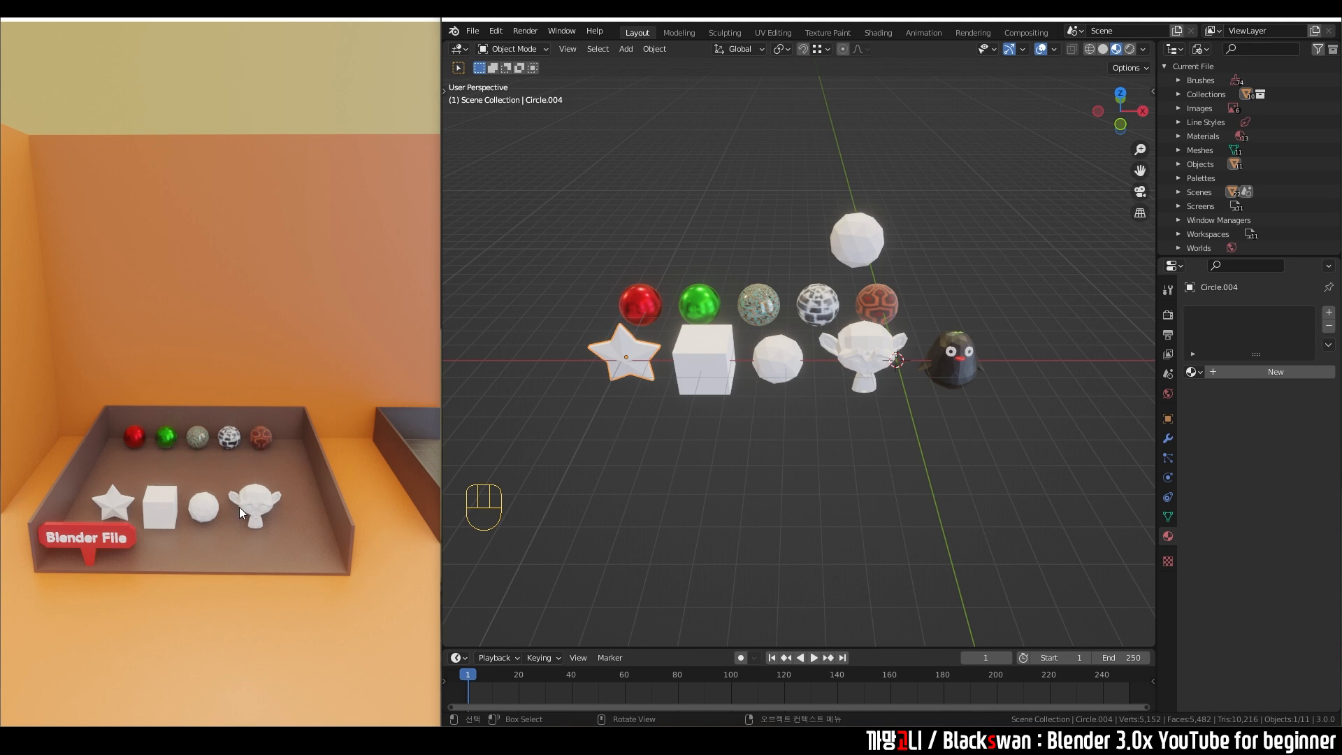
pyautogui.doubleClick(574, 170)
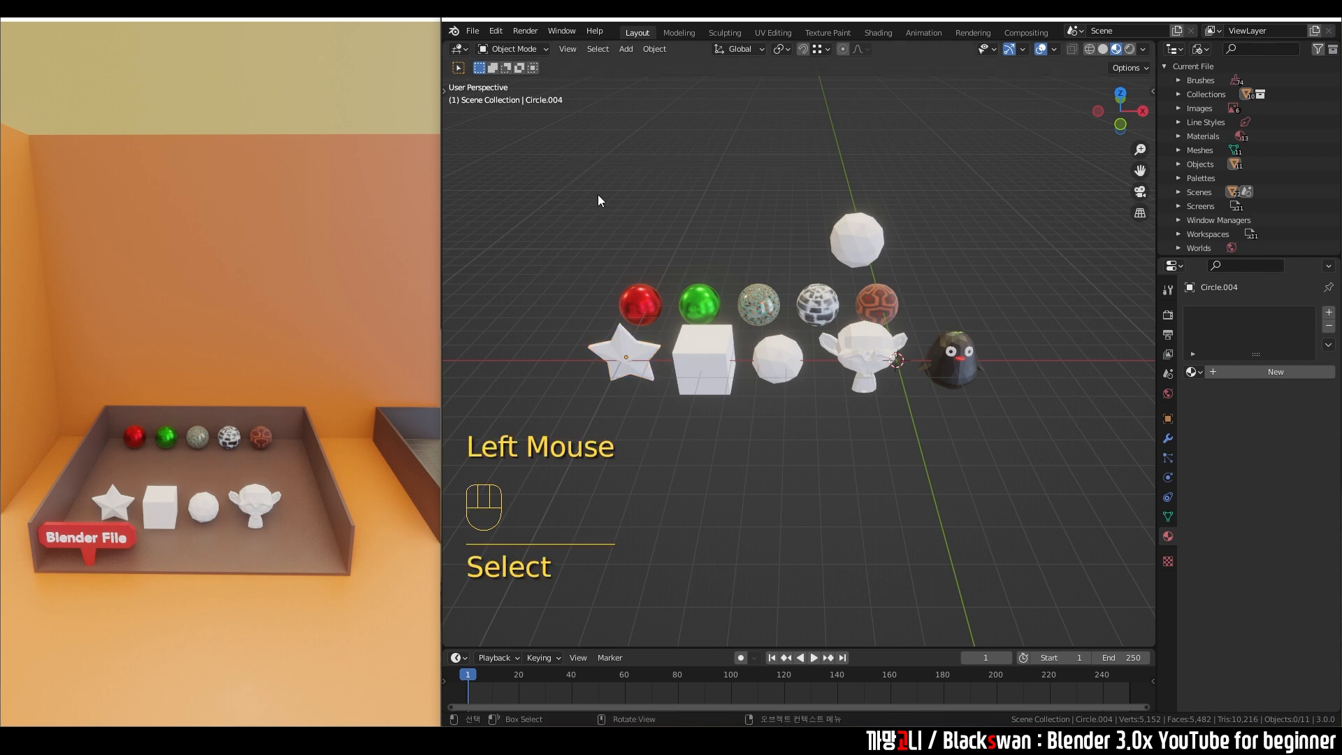
# Step: Duplicate the monkey head from the Blender File tray and place the copy in the 3D Viewport tray
pyautogui.moveTo(902, 270); pyautogui.dragTo(732, 209)
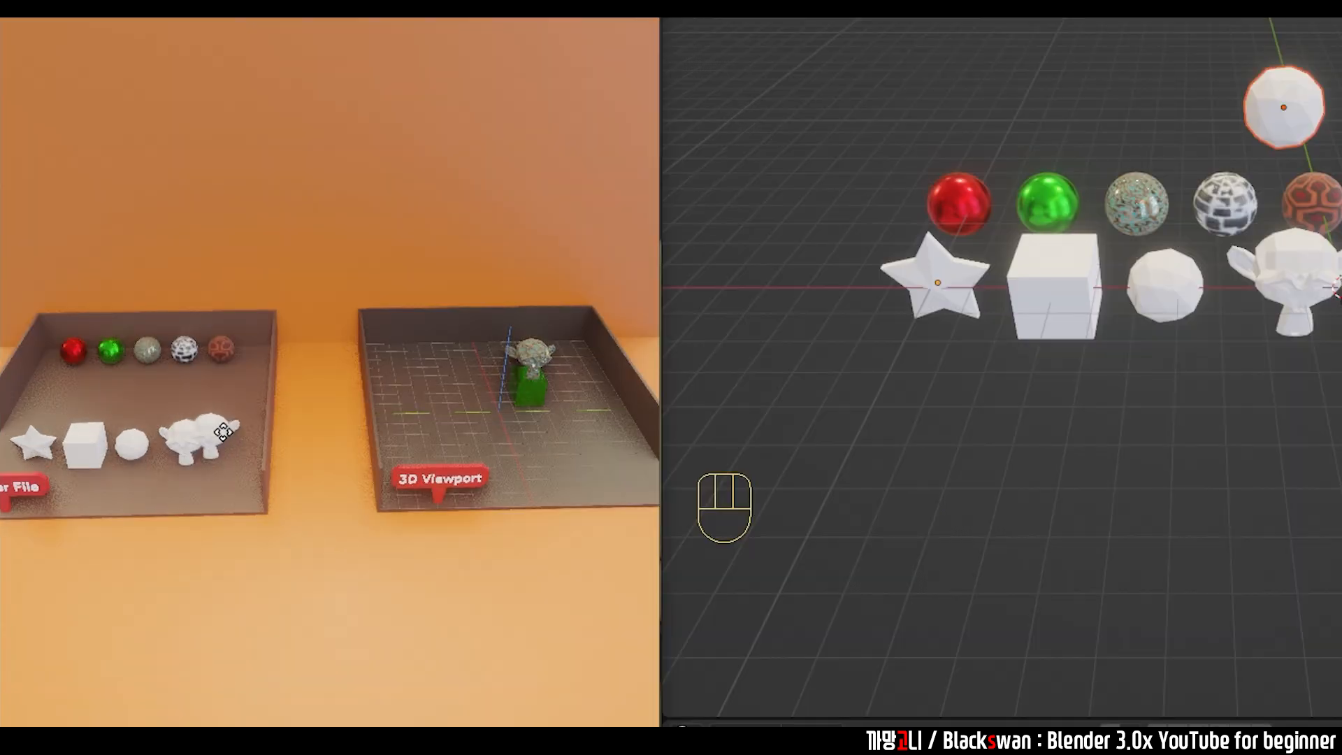
pyautogui.click(605, 445)
pyautogui.keyDown('shift'); pyautogui.moveTo(567, 446); pyautogui.dragTo(510, 440, button='middle'); pyautogui.keyUp('shift')
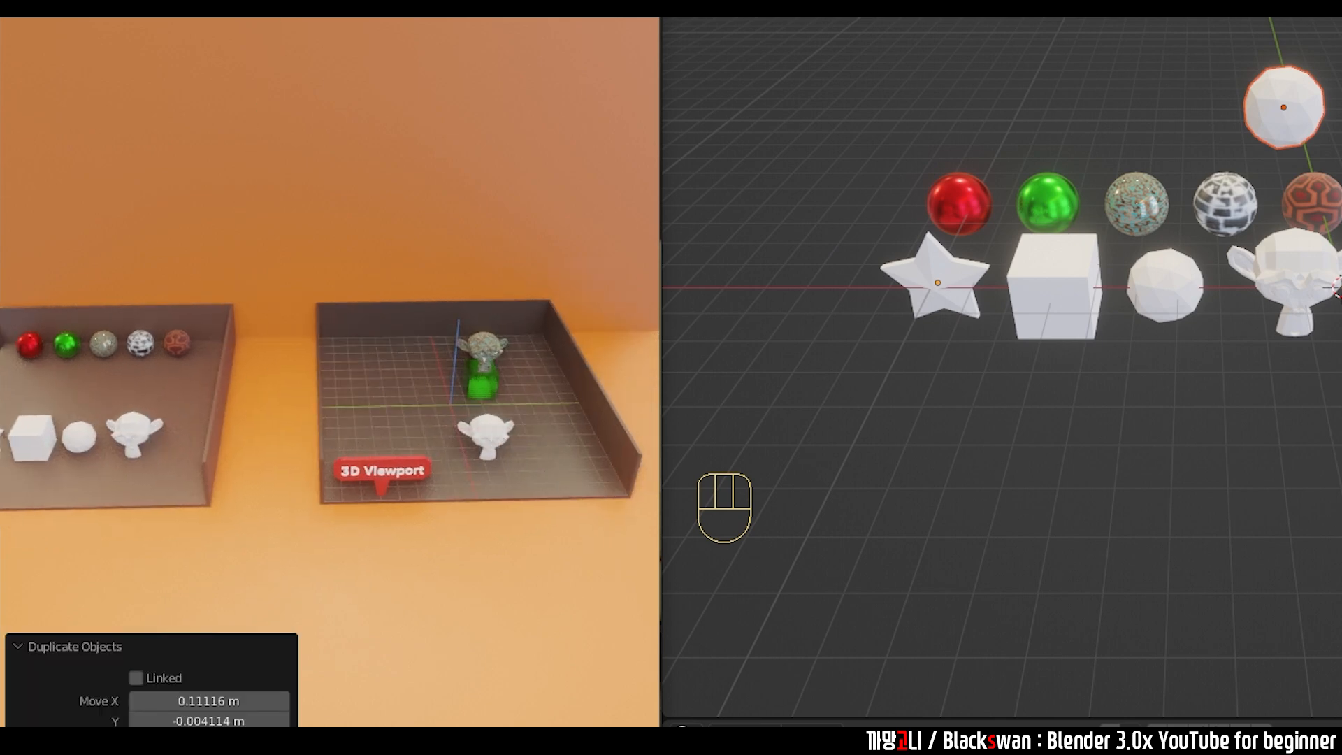
pyautogui.click(1250, 482)
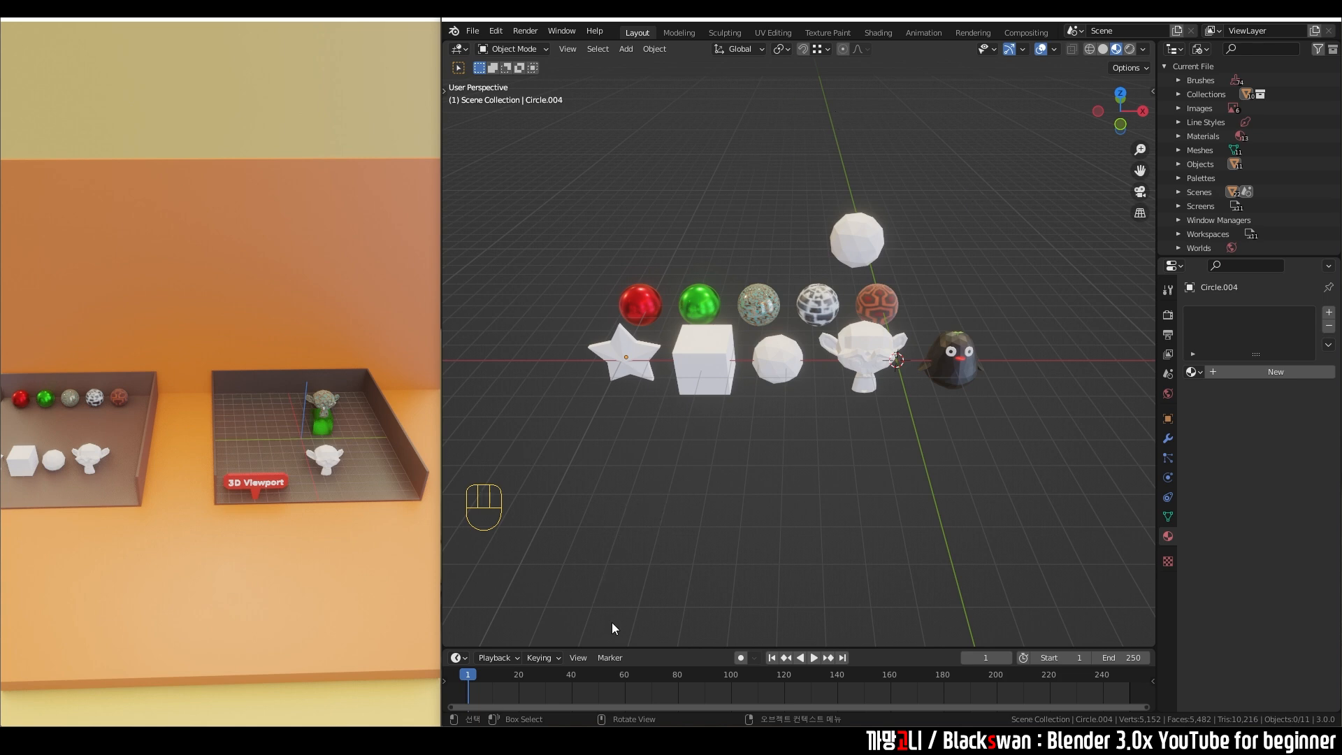
# Step: Enlarge the Timeline area below the 3D viewport and change its editor type to Asset Browser
pyautogui.moveTo(622, 648); pyautogui.dragTo(643, 498)
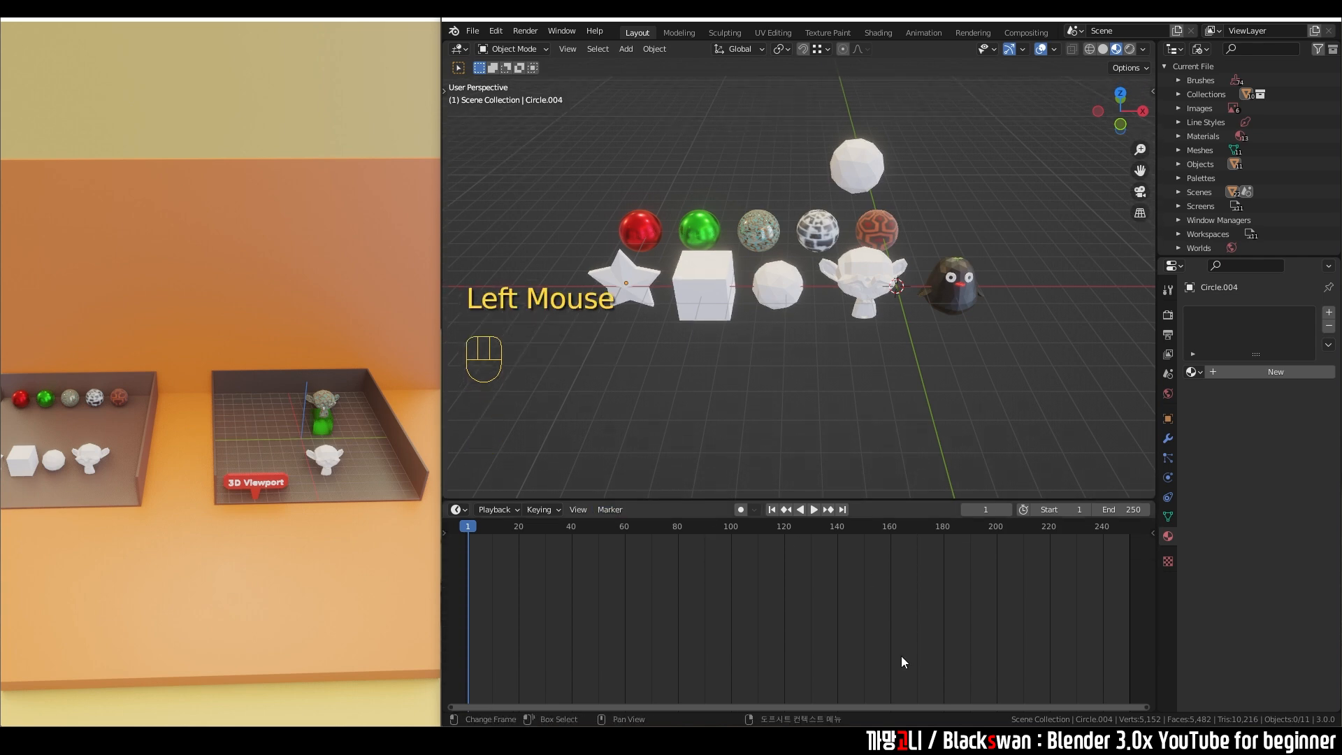
pyautogui.click(455, 512)
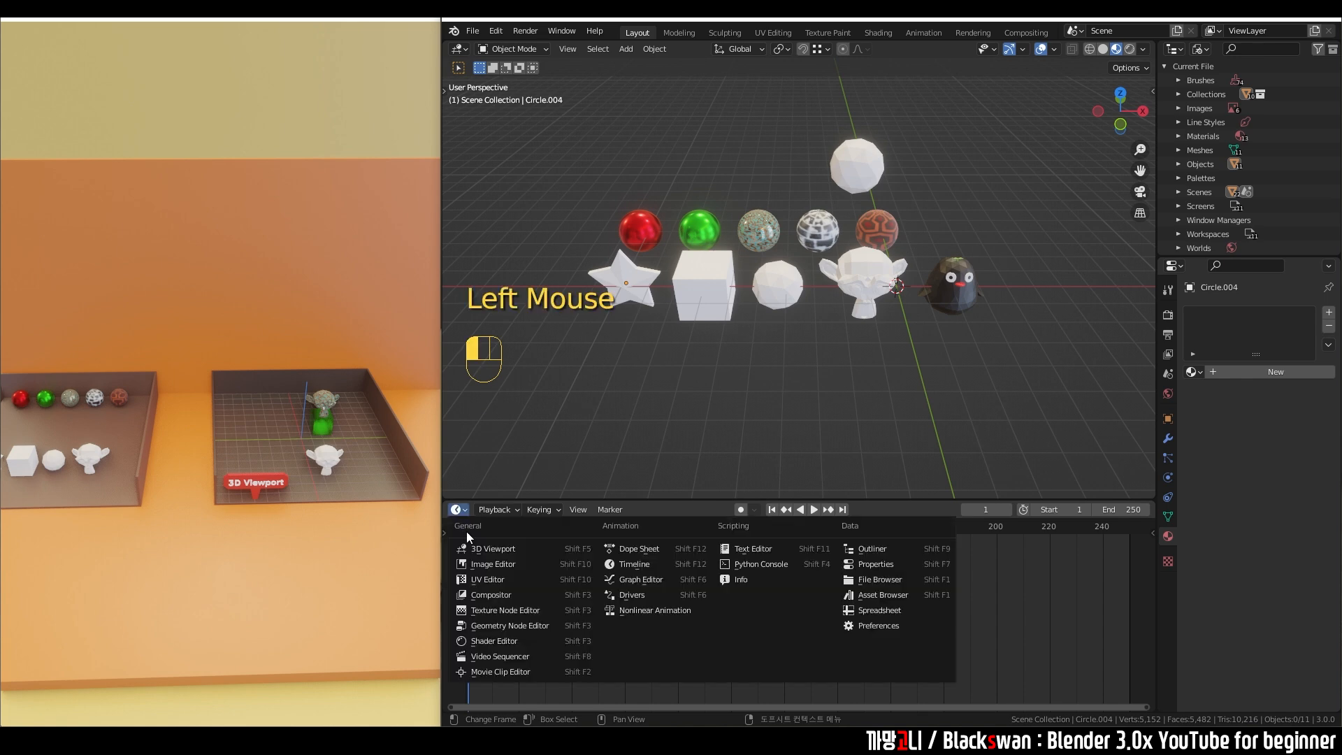
pyautogui.click(905, 598)
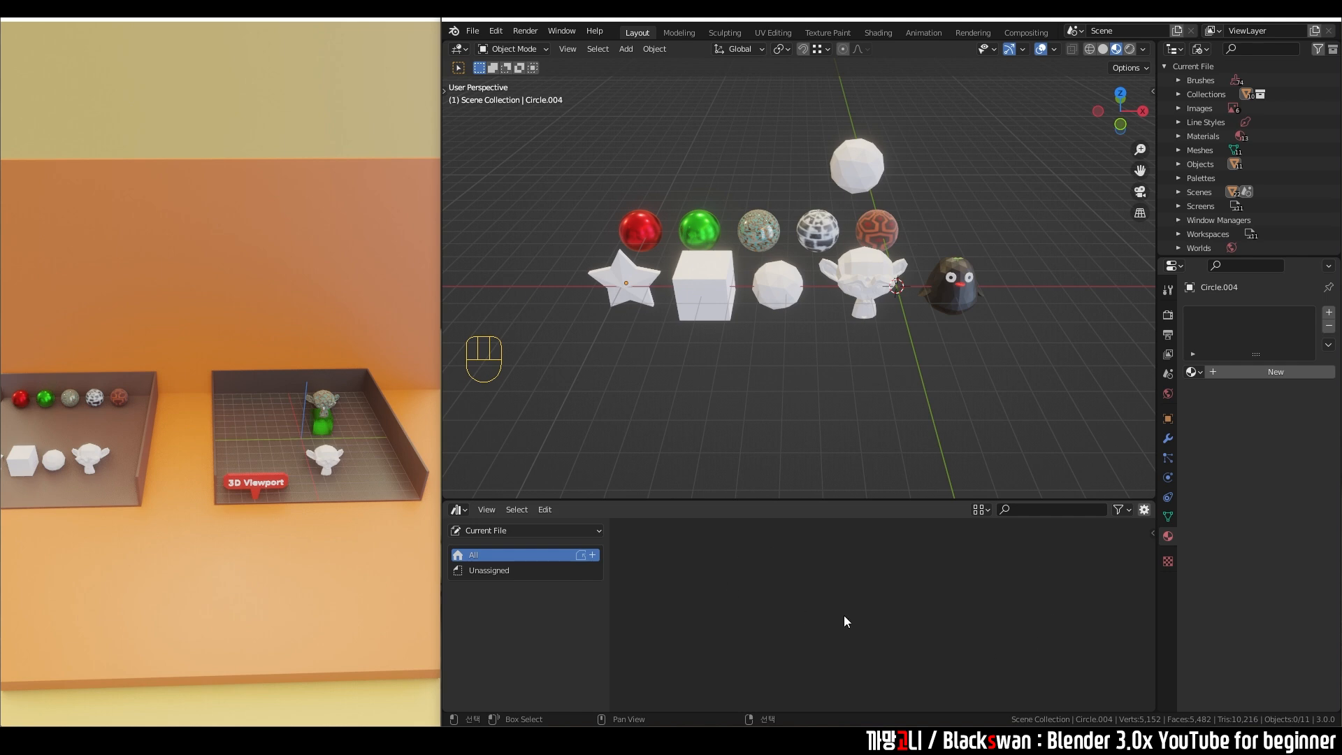
pyautogui.click(778, 591)
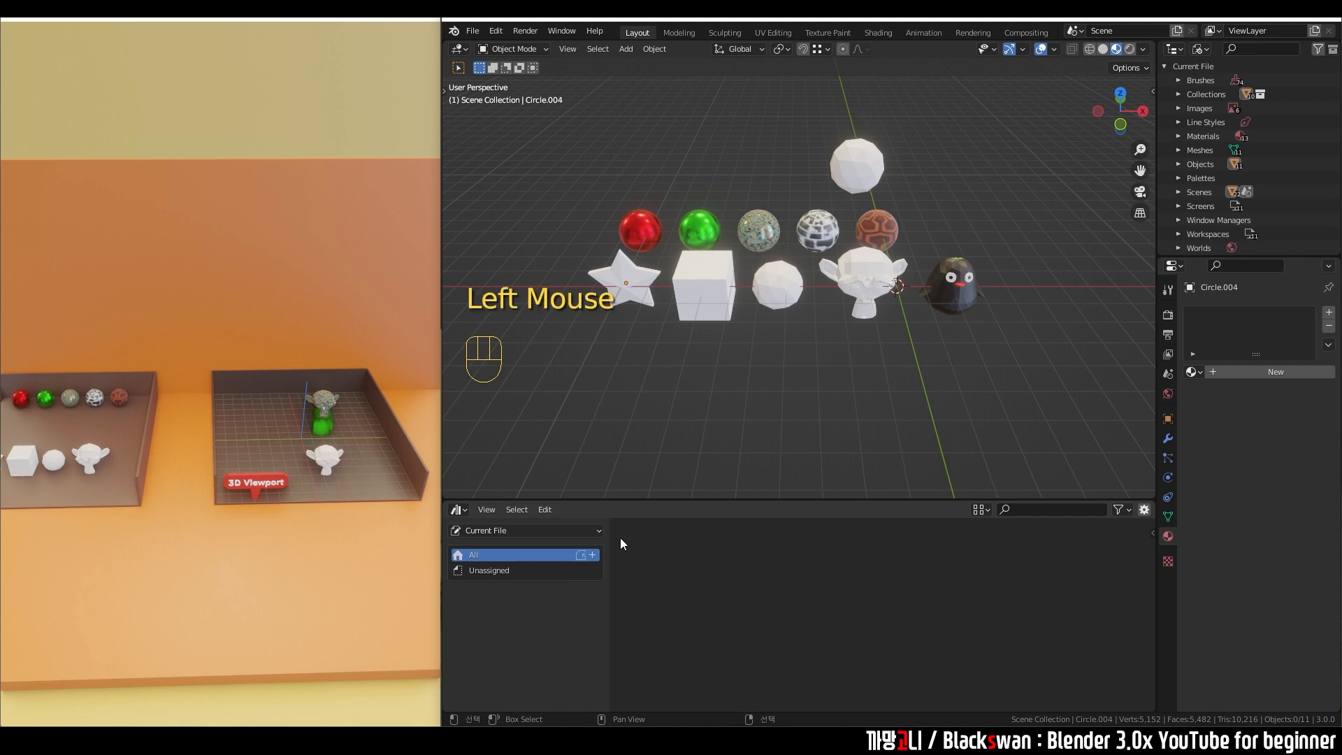
pyautogui.click(674, 553)
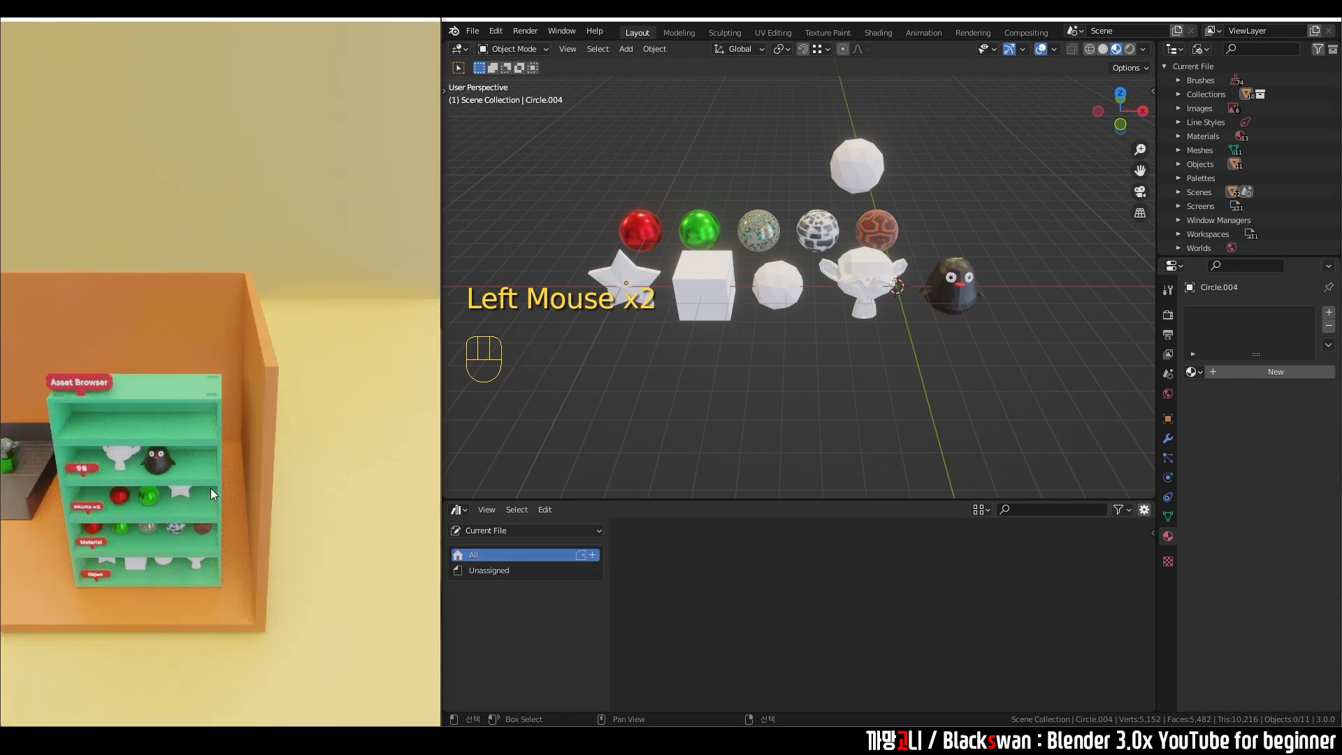
pyautogui.click(667, 561)
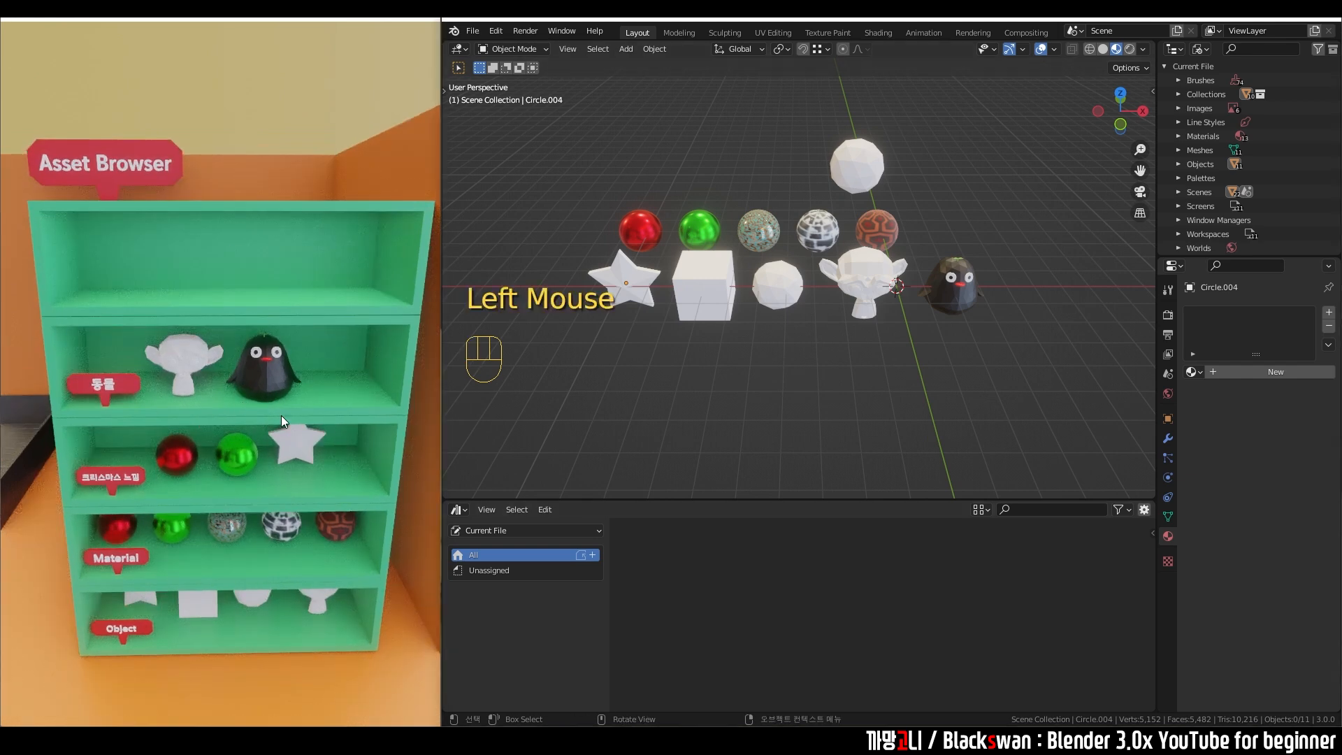
pyautogui.click(728, 607)
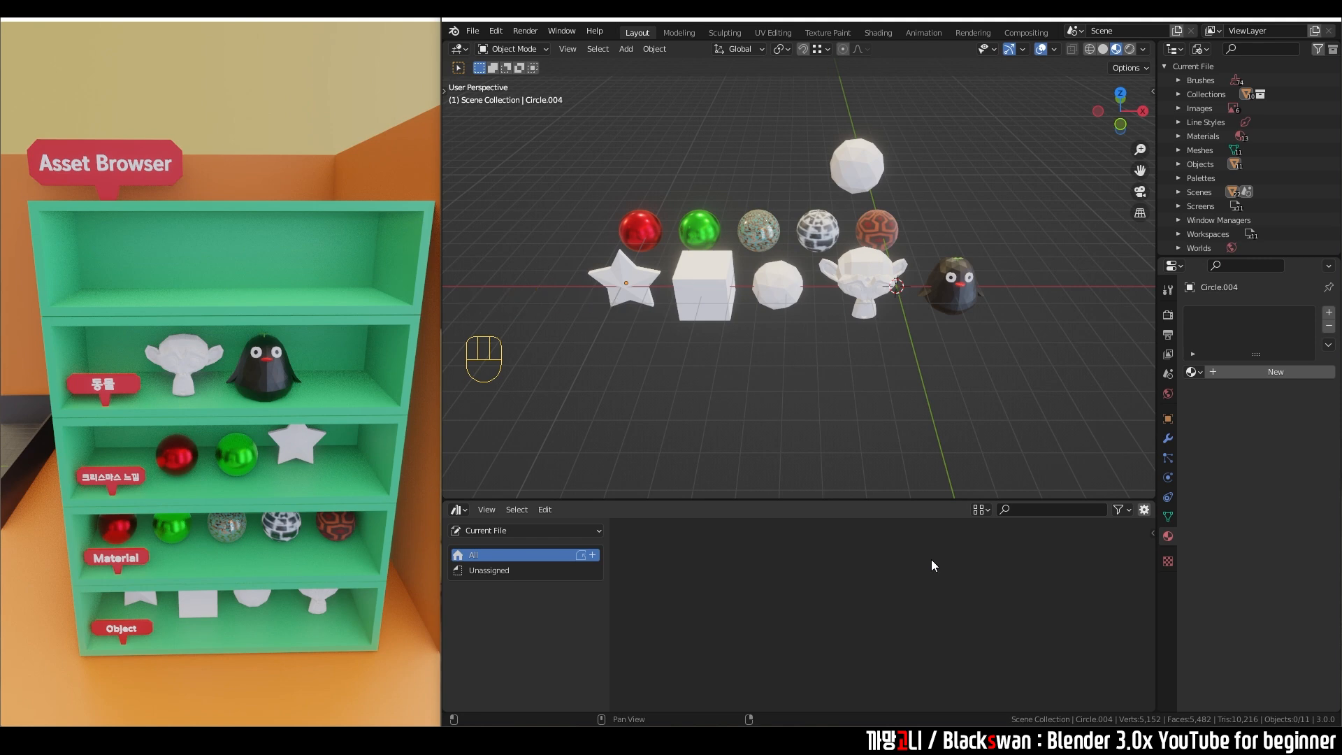
# Step: Switch the Outliner's display mode to View Layer, expand the test collection, and check several of its objects
pyautogui.click(1200, 49)
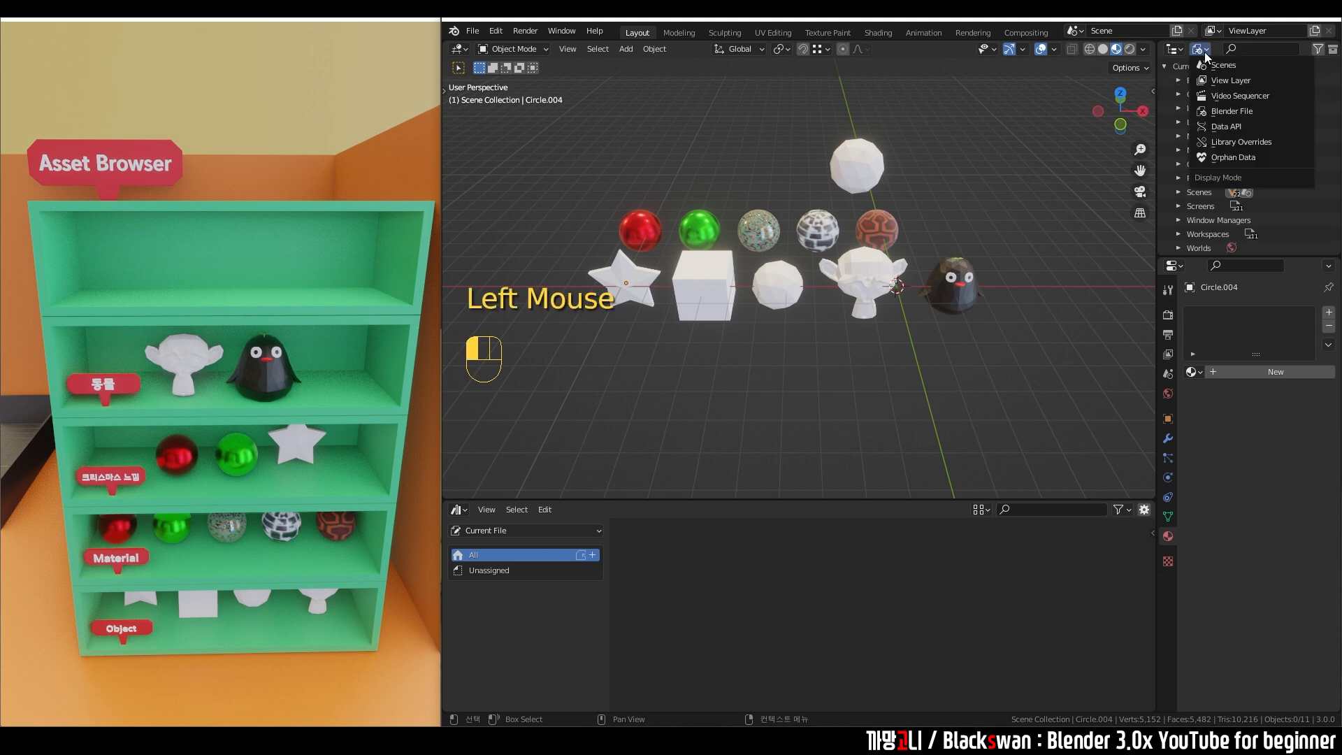
pyautogui.click(1232, 81)
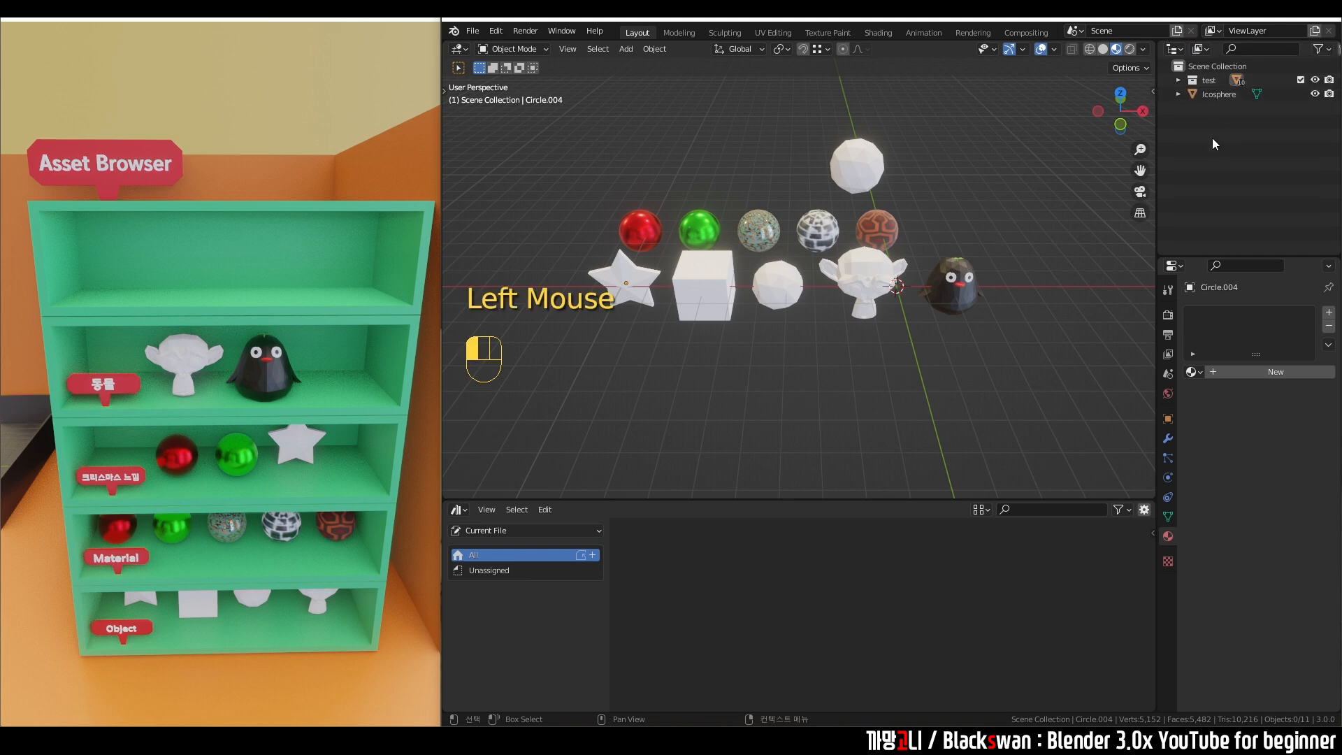
pyautogui.click(1180, 81)
pyautogui.click(1218, 96)
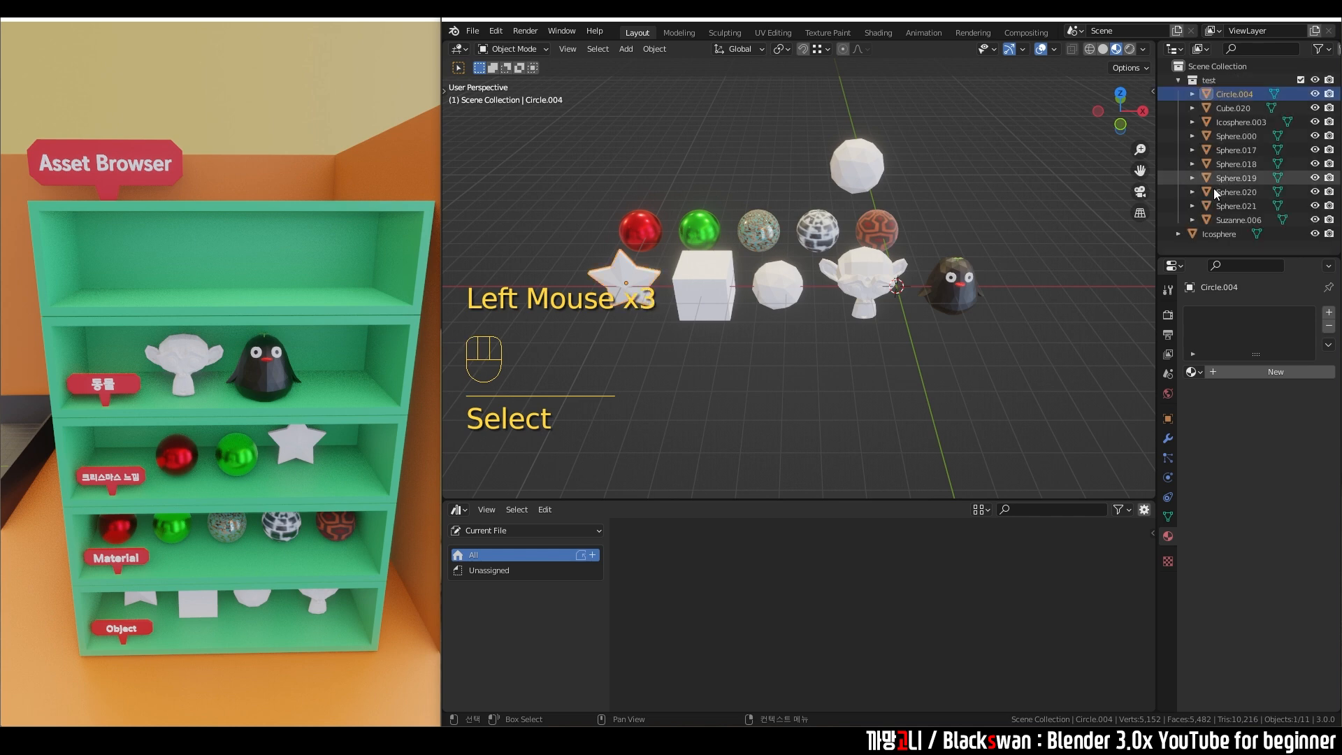
pyautogui.click(1225, 220)
pyautogui.click(1231, 192)
pyautogui.click(1235, 145)
pyautogui.click(1237, 113)
pyautogui.click(857, 383)
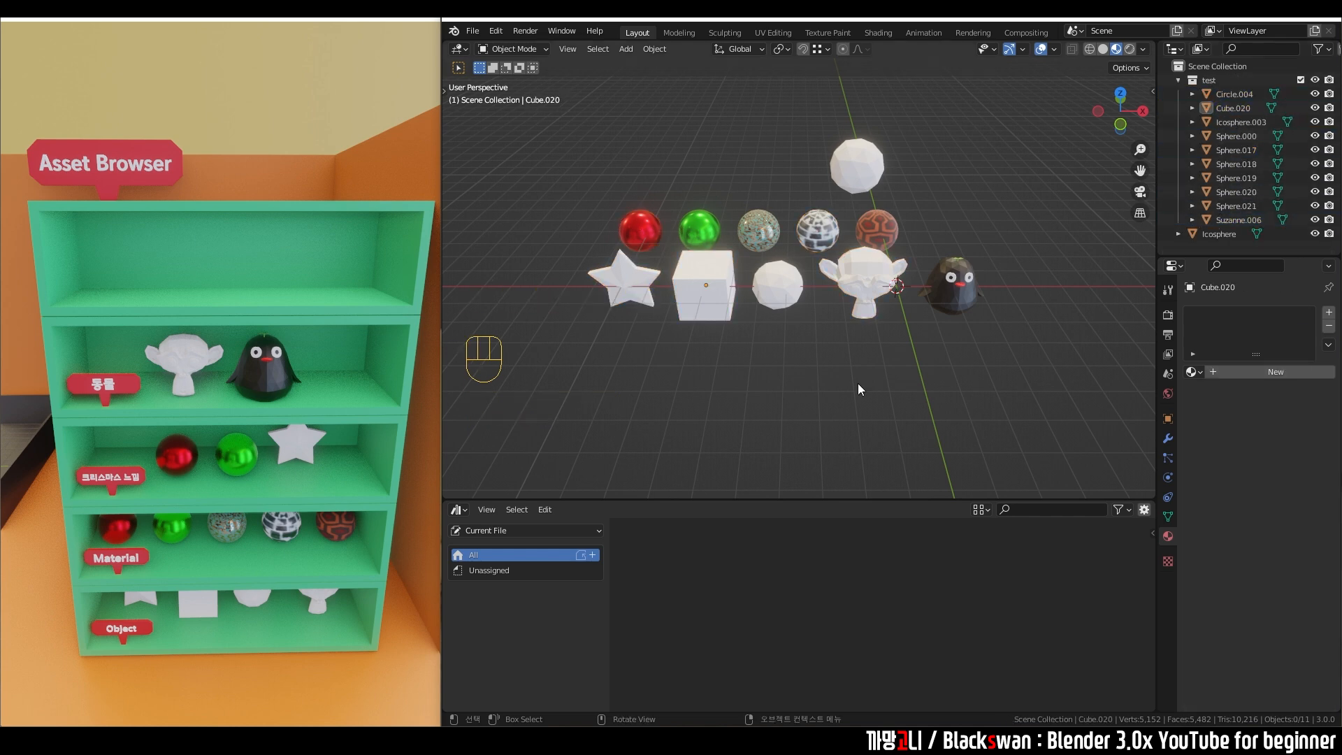
# Step: Mark the monkey head object Suzanne.006 as an asset from the Outliner
pyautogui.click(864, 300)
pyautogui.click(864, 270)
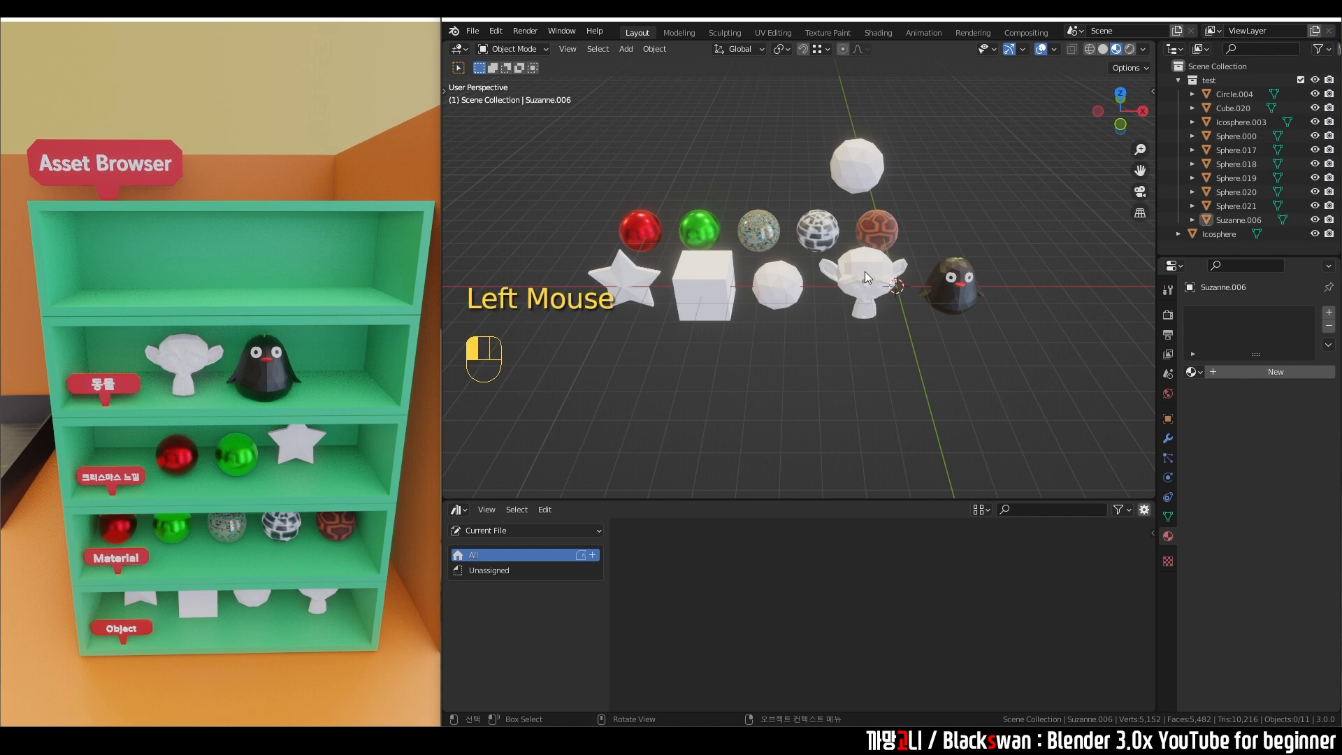
pyautogui.rightClick(1228, 221)
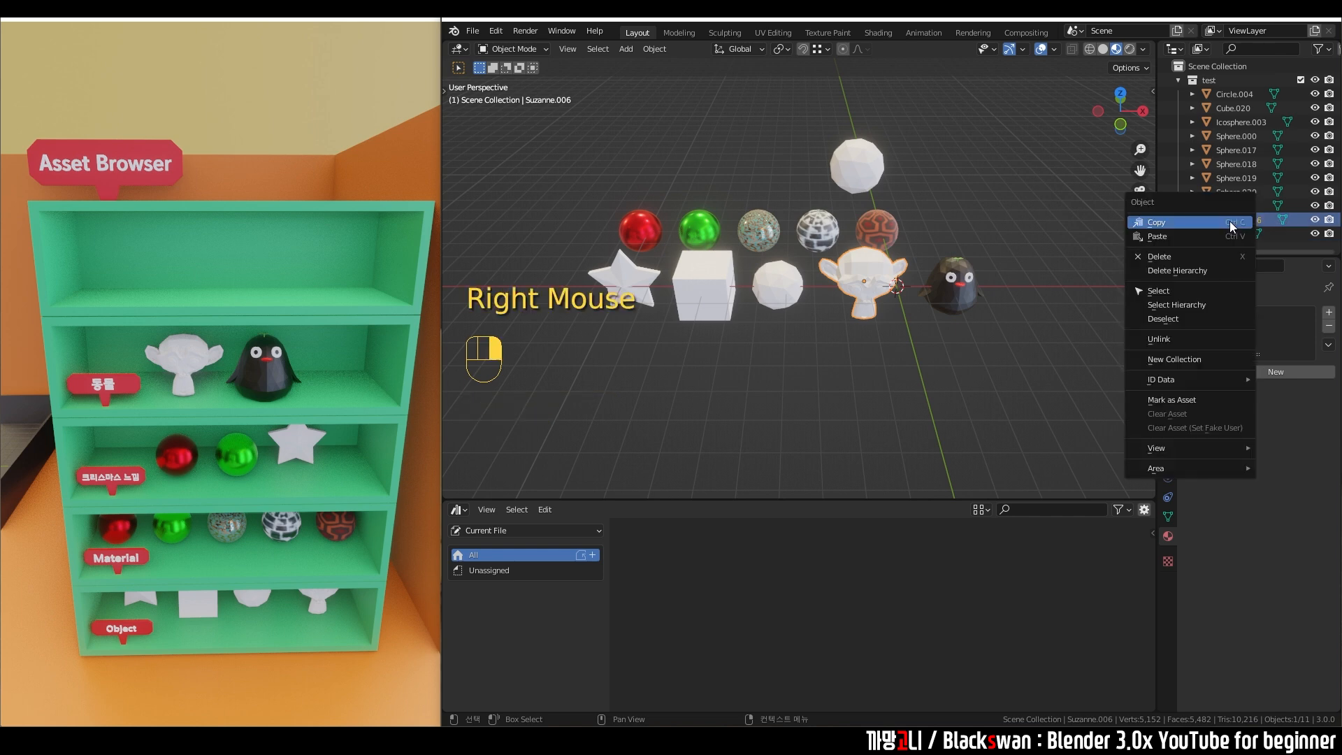
pyautogui.click(1194, 399)
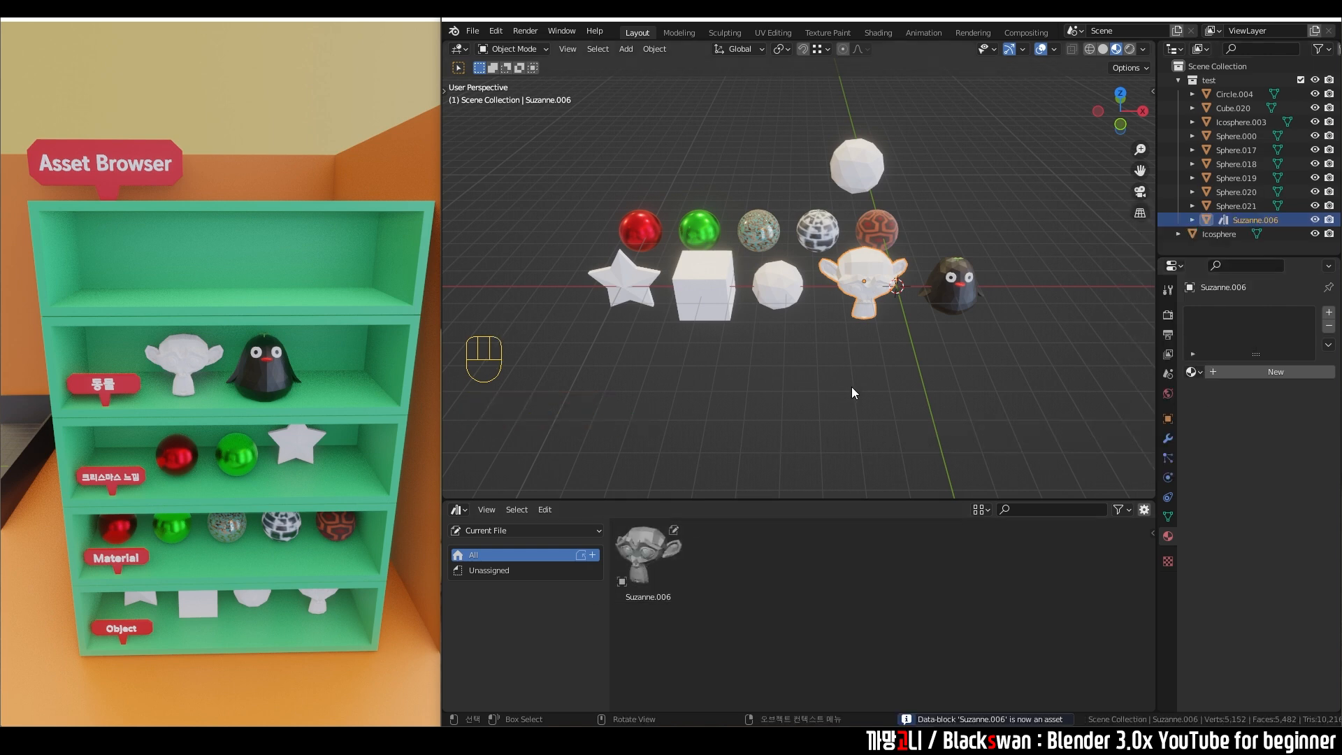
# Step: Mark the small white icosphere between the cube and the monkey head as an asset, and clear the selection
pyautogui.click(779, 286)
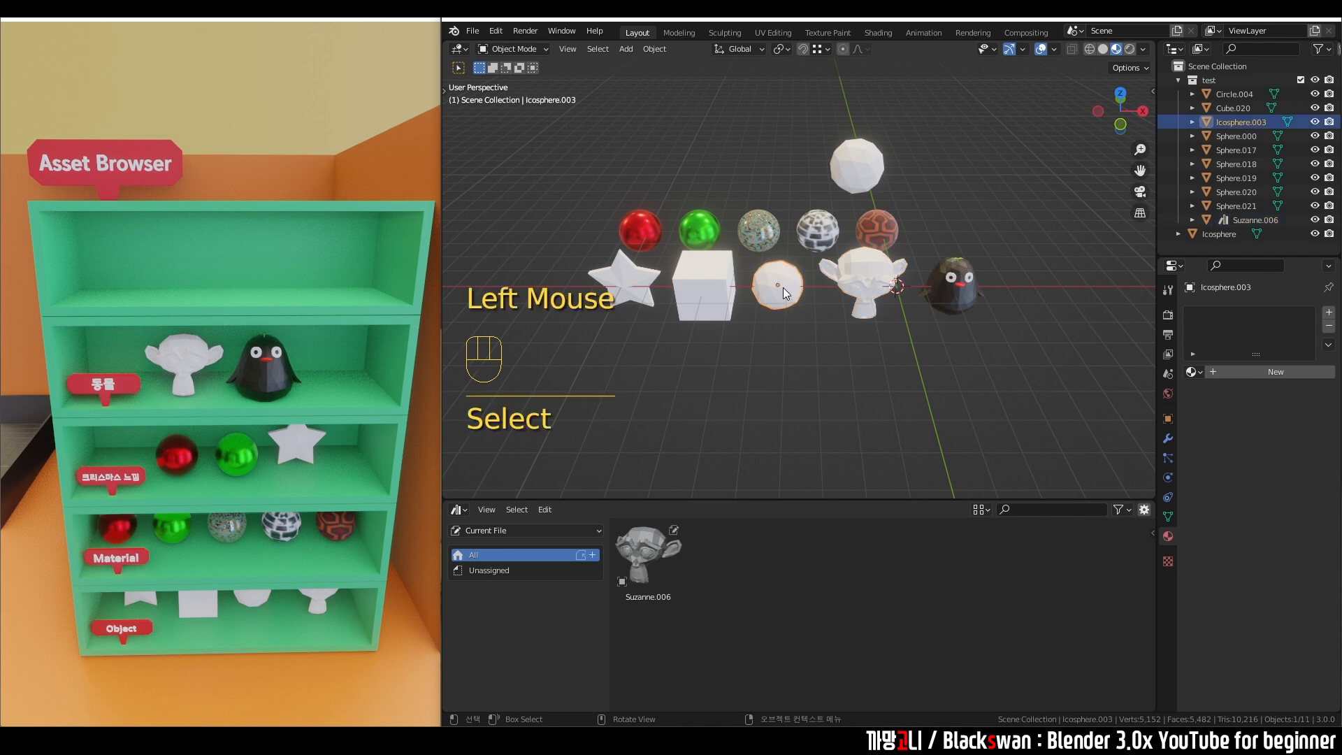
pyautogui.rightClick(1236, 123)
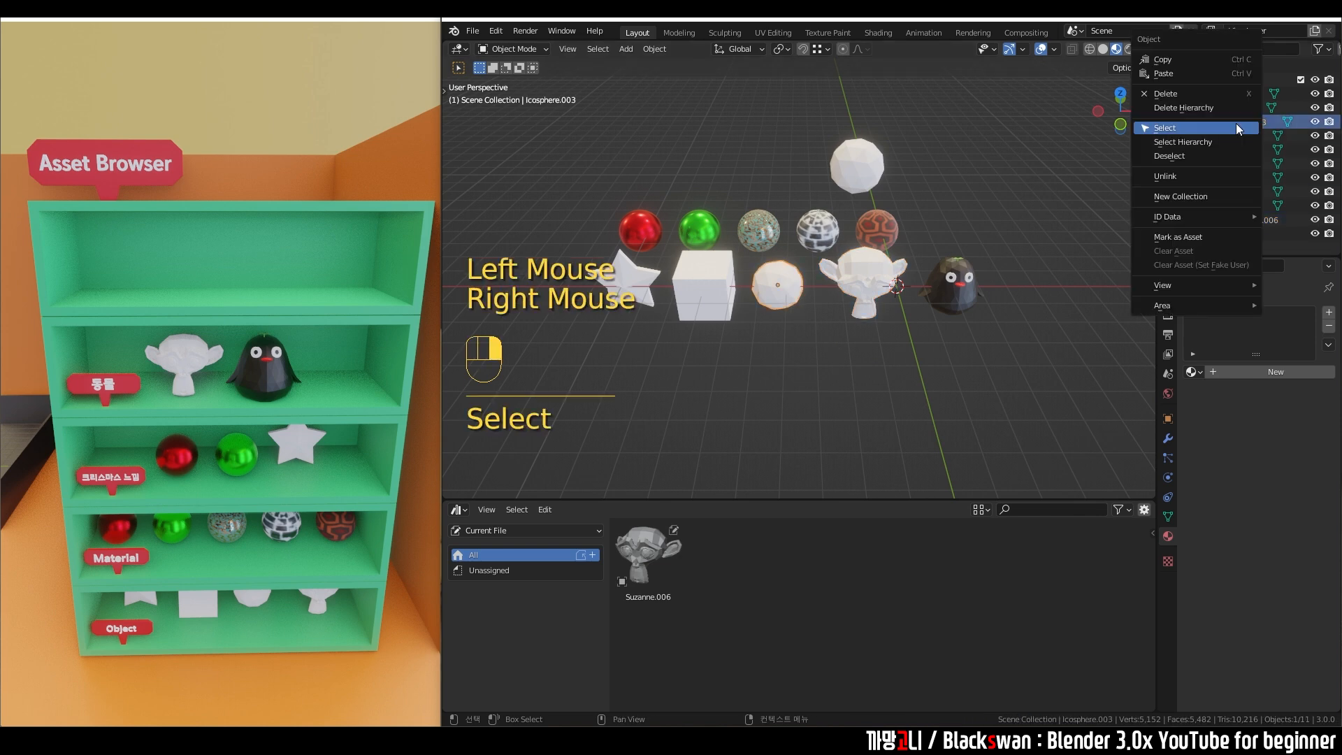
pyautogui.click(1206, 236)
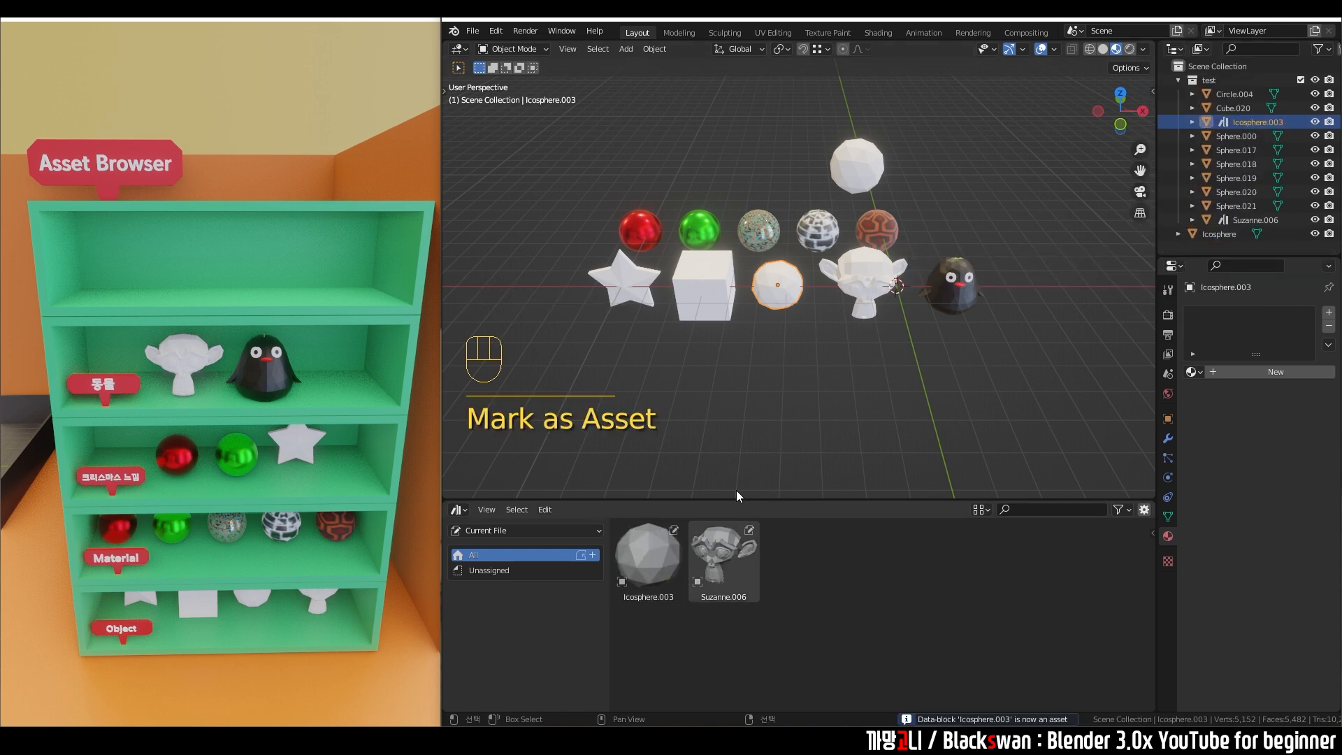
pyautogui.click(816, 415)
# Step: Mark the cube, the star and the black bird together as assets, and deselect them
pyautogui.click(713, 281)
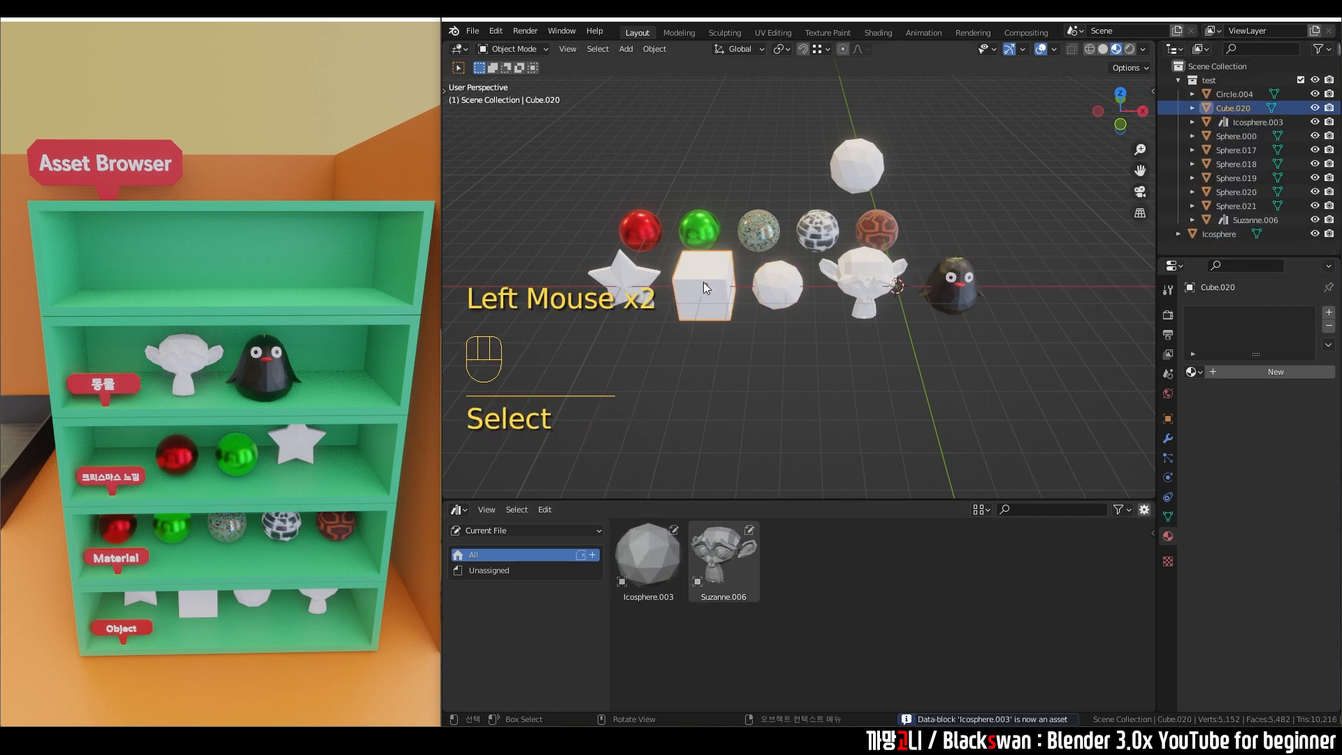
pyautogui.keyDown('shift'); pyautogui.click(626, 286); pyautogui.keyUp('shift')
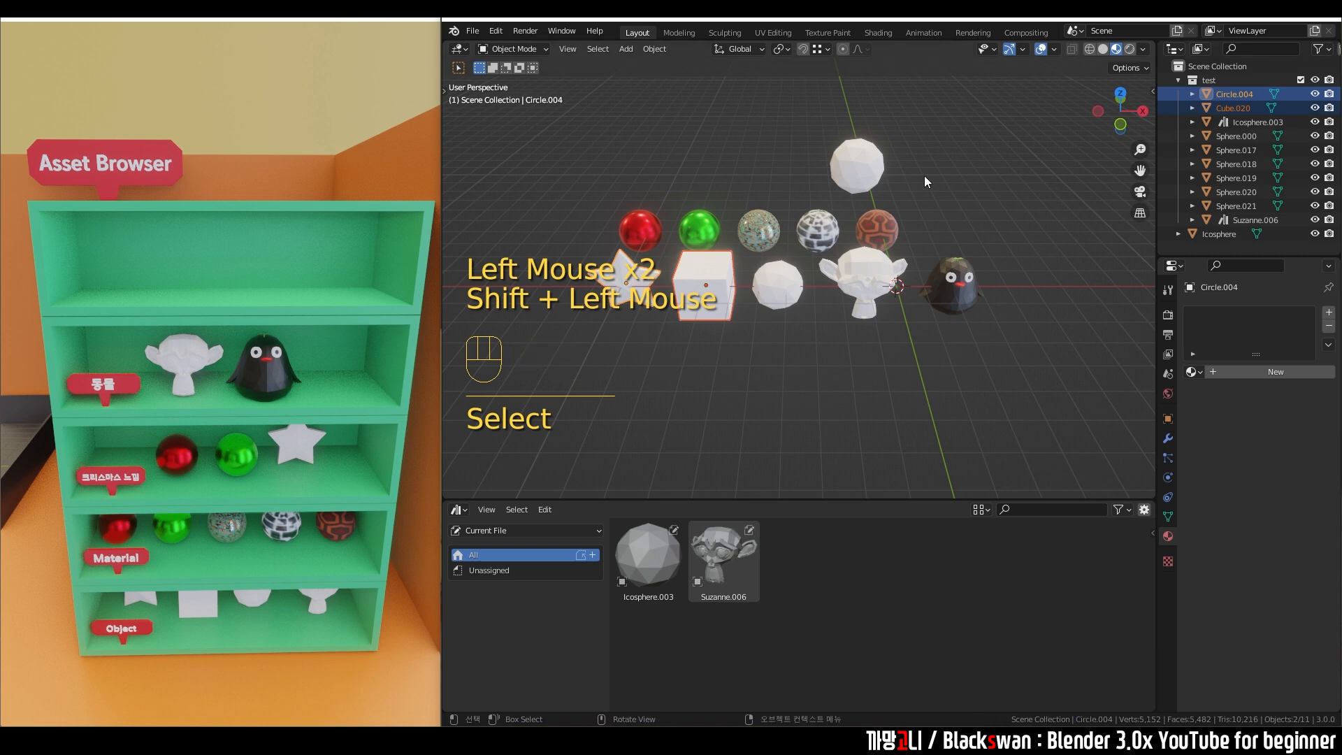
pyautogui.keyDown('shift'); pyautogui.click(954, 282); pyautogui.keyUp('shift')
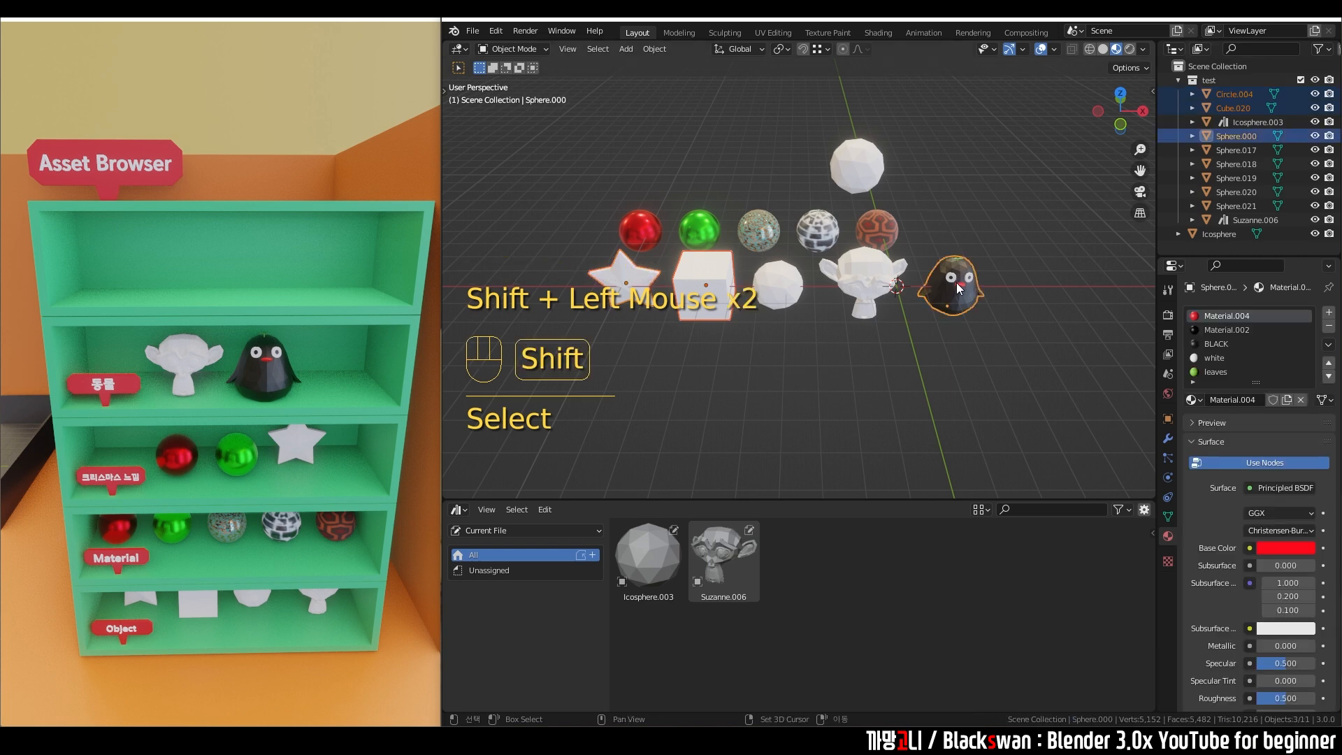
pyautogui.rightClick(1242, 133)
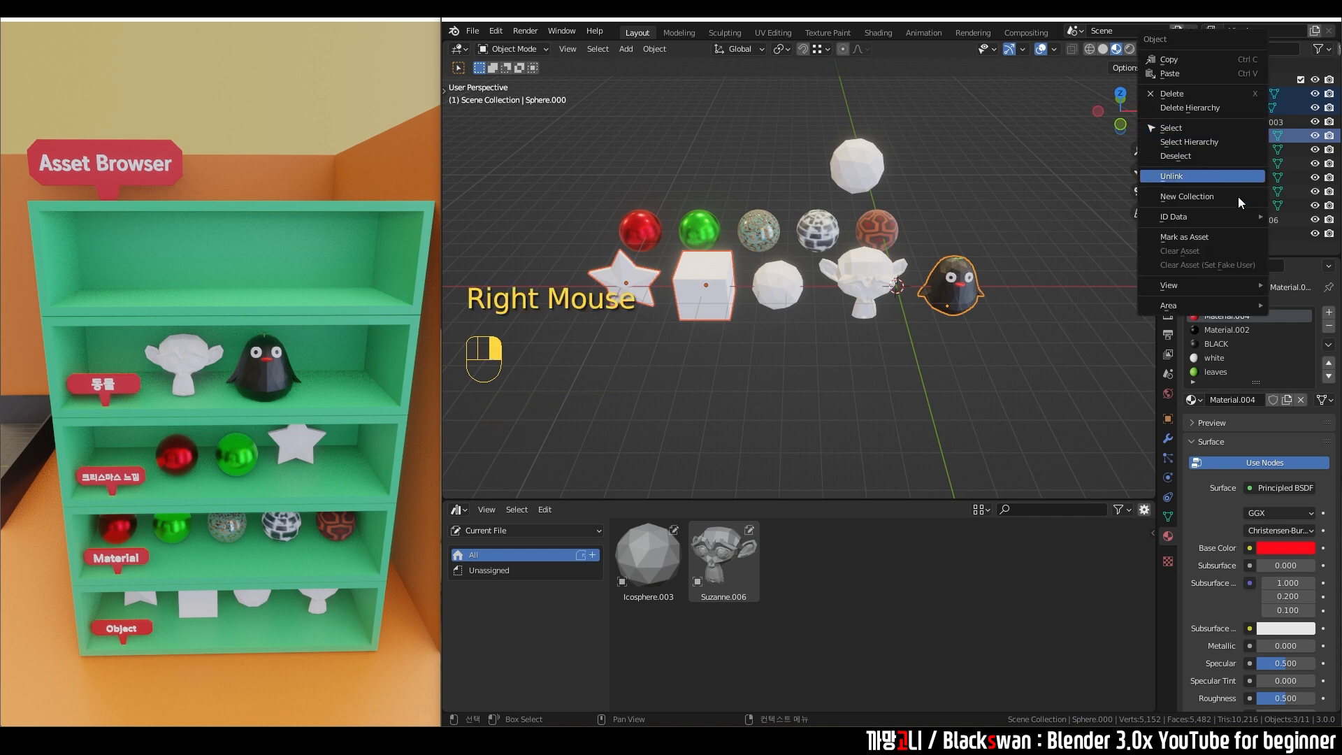
pyautogui.click(1208, 237)
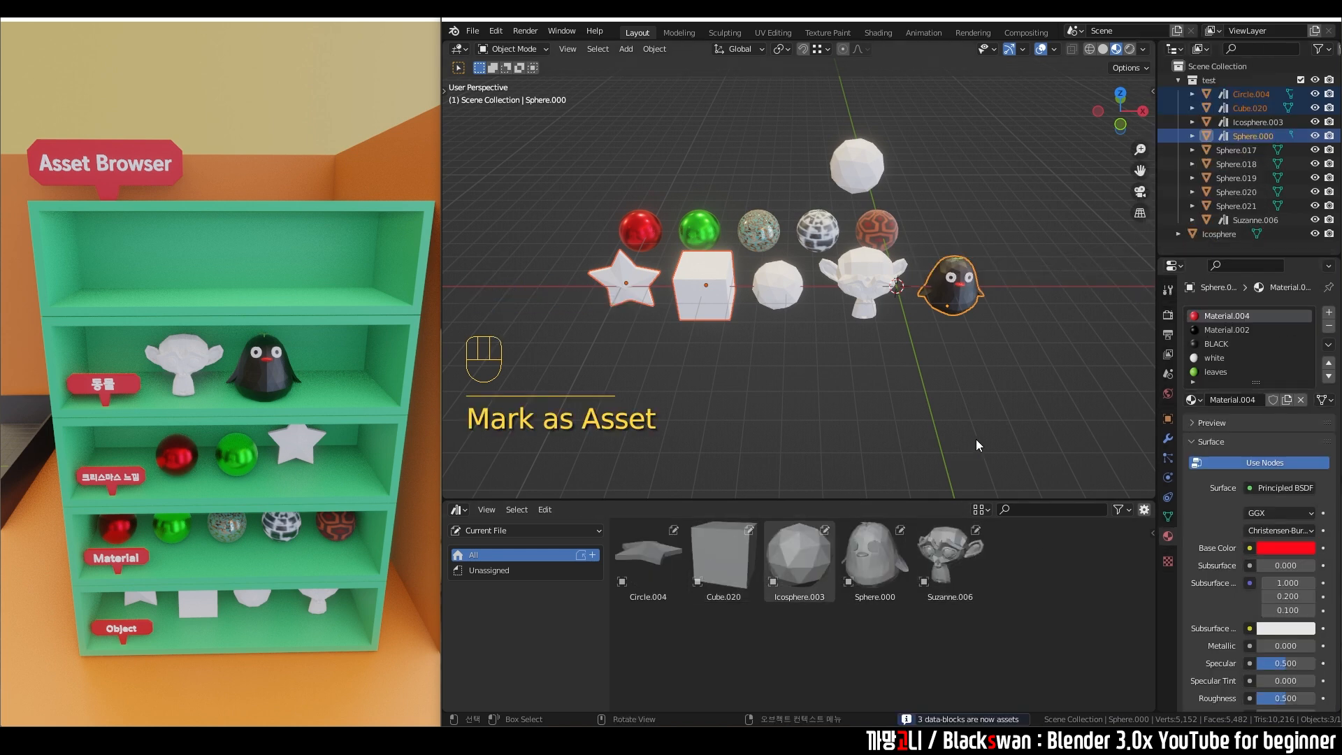
pyautogui.click(919, 381)
pyautogui.moveTo(880, 363); pyautogui.dragTo(878, 371, button='middle')
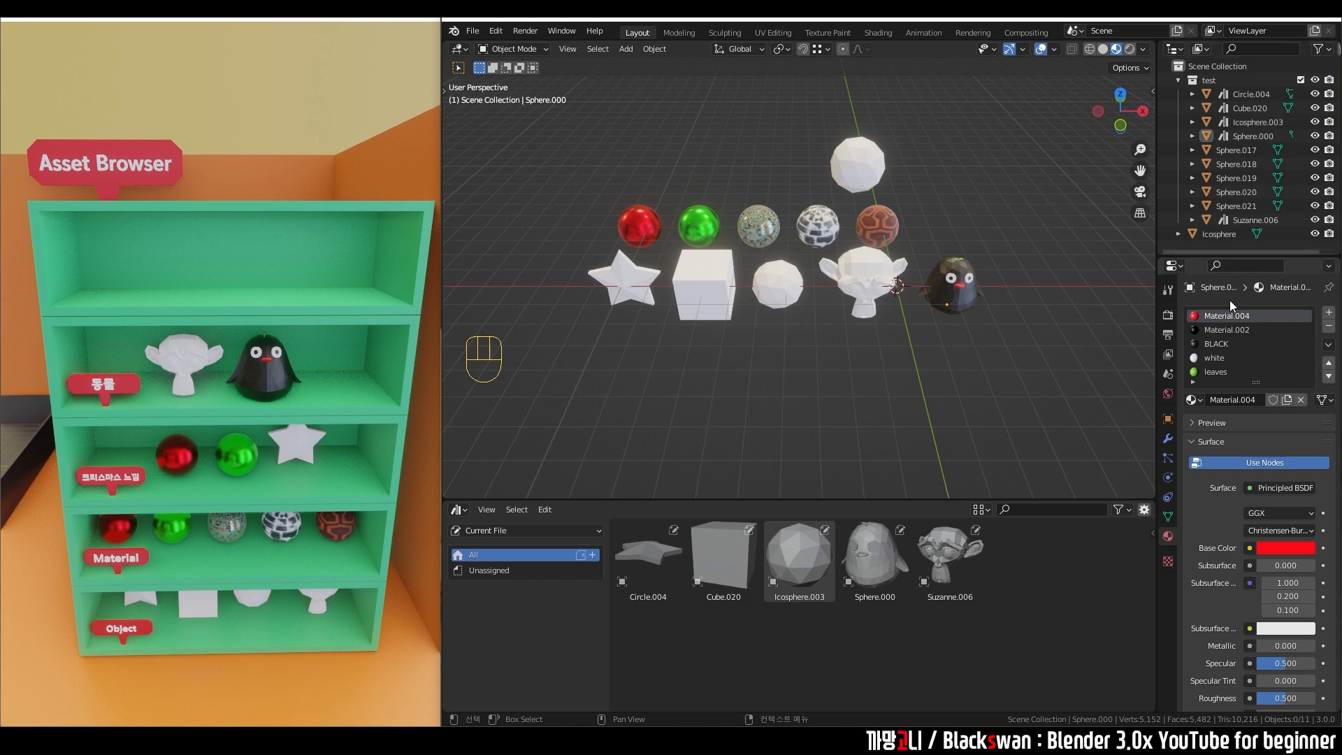
# Step: Mark Material_5 of the red-brown patterned sphere as an asset and select it in the Asset Browser
pyautogui.click(1167, 516)
pyautogui.click(1169, 537)
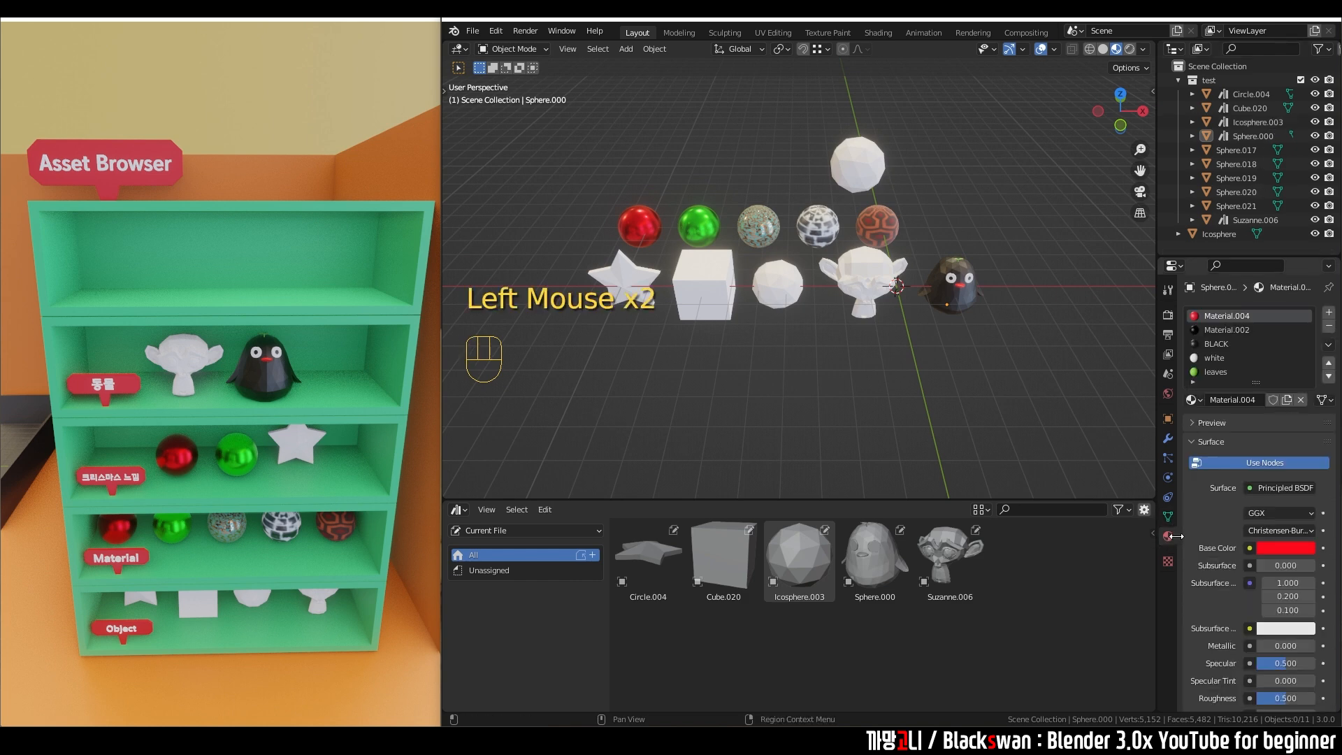
pyautogui.click(875, 235)
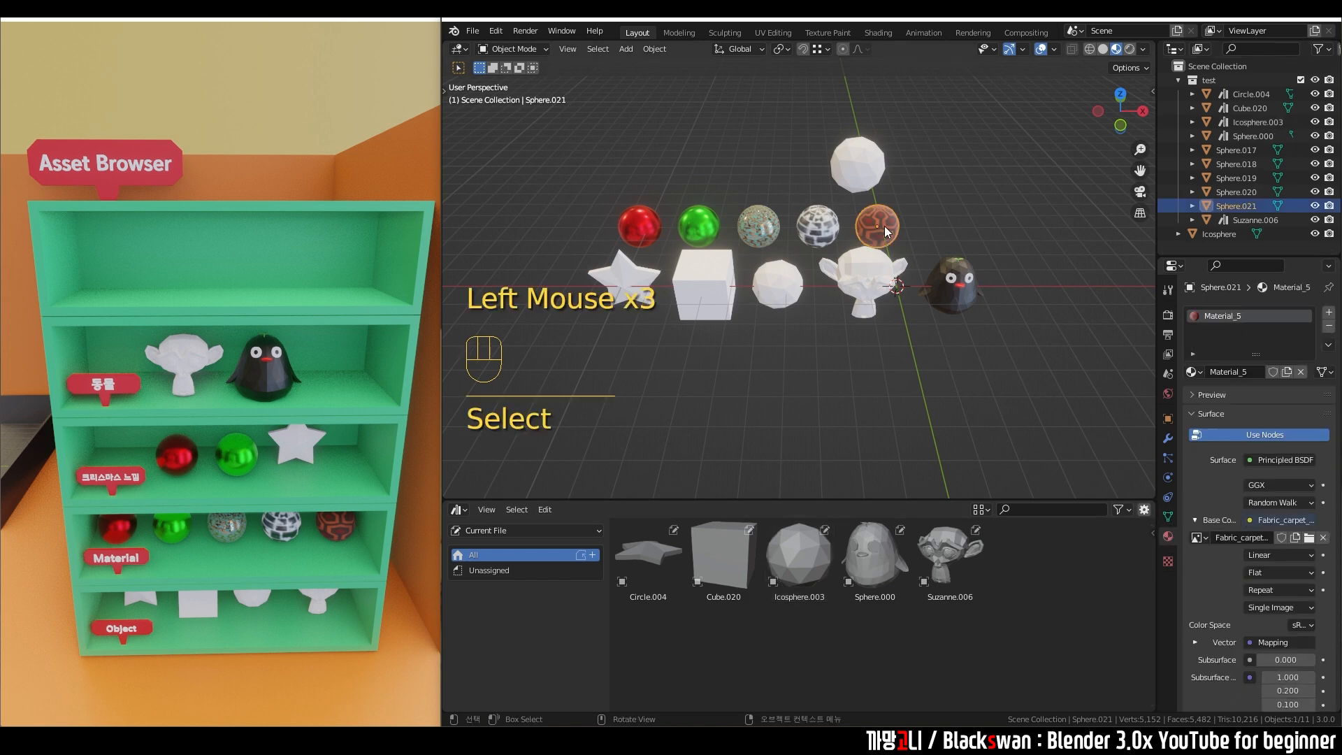
pyautogui.press('KP_Decimal')
pyautogui.scroll(-2, 876, 259)
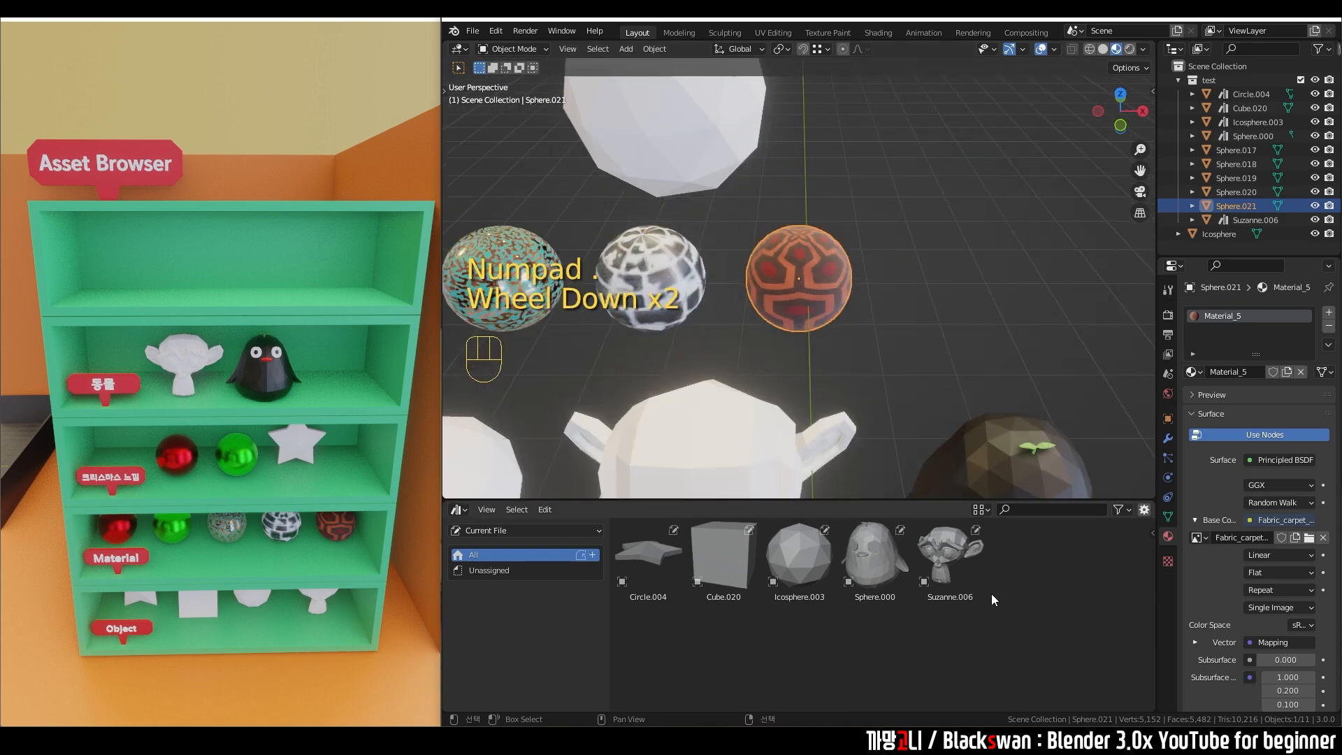
pyautogui.click(953, 313)
pyautogui.click(810, 261)
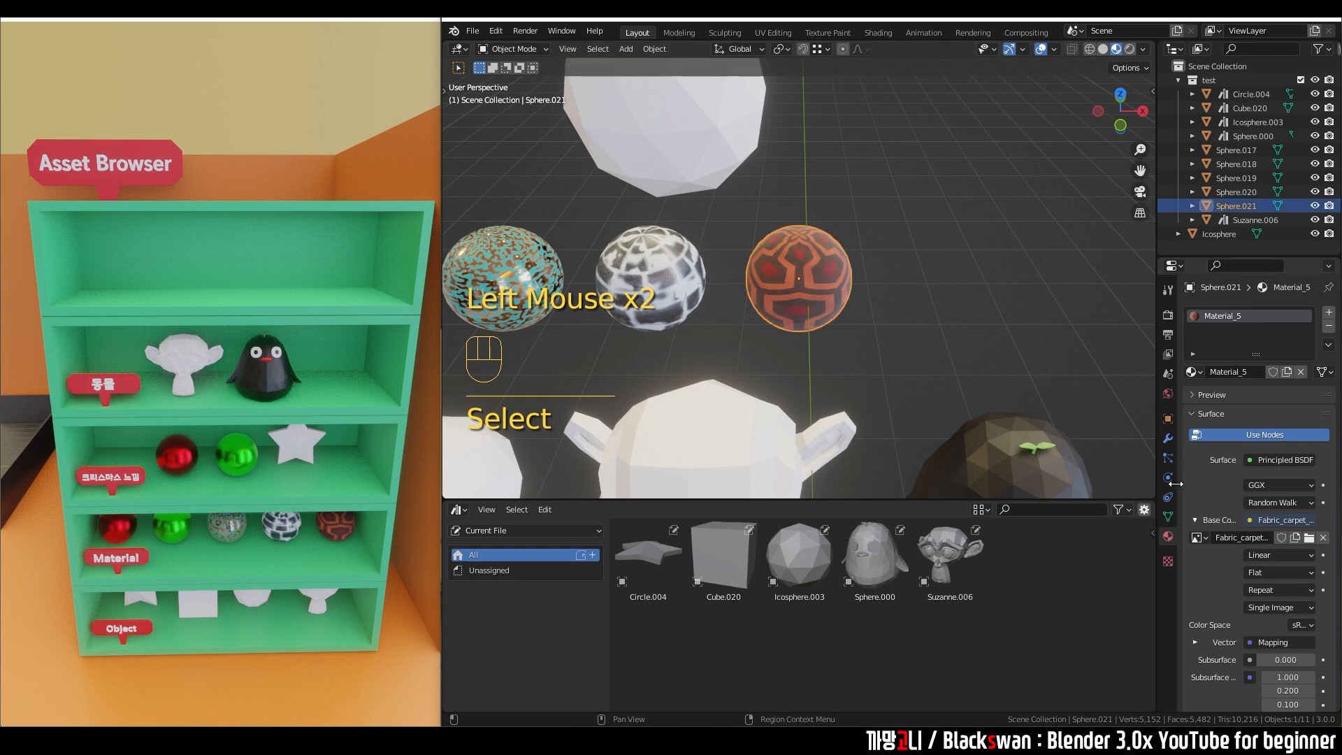
pyautogui.rightClick(1230, 321)
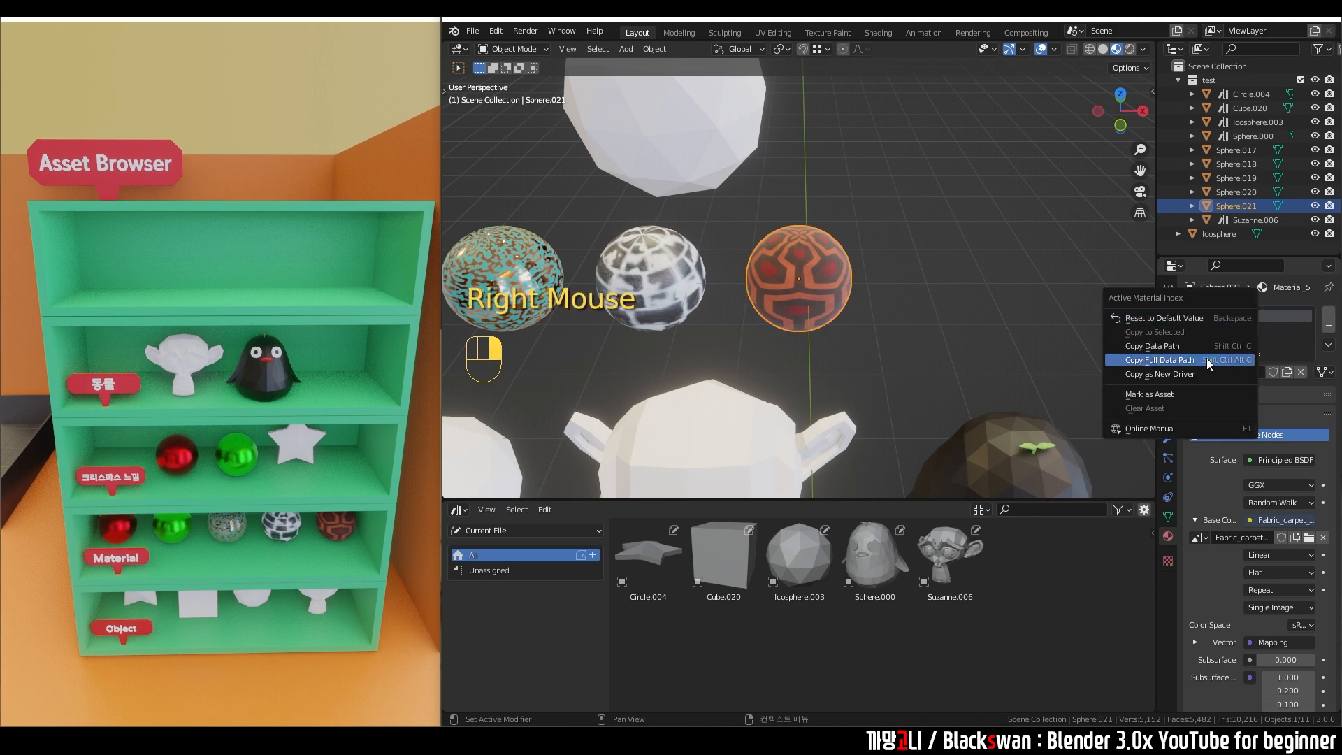
pyautogui.click(1180, 396)
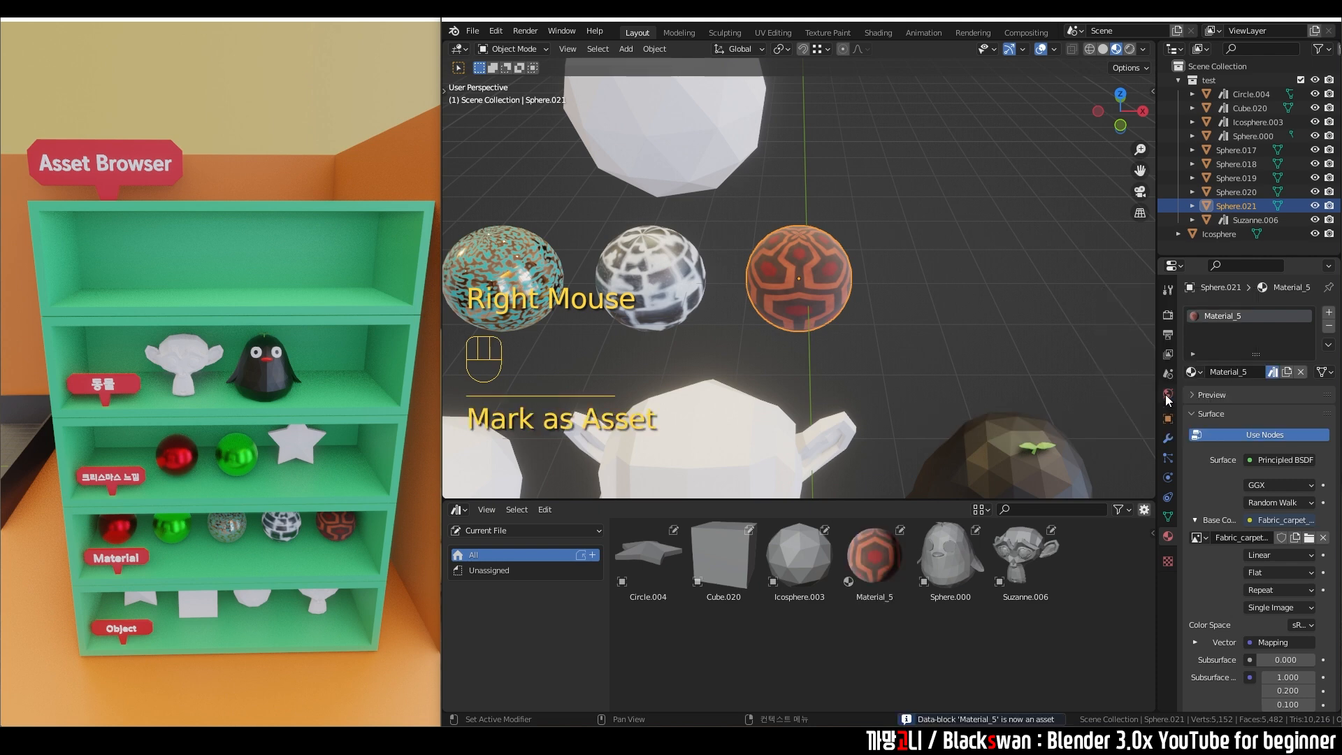
pyautogui.click(877, 554)
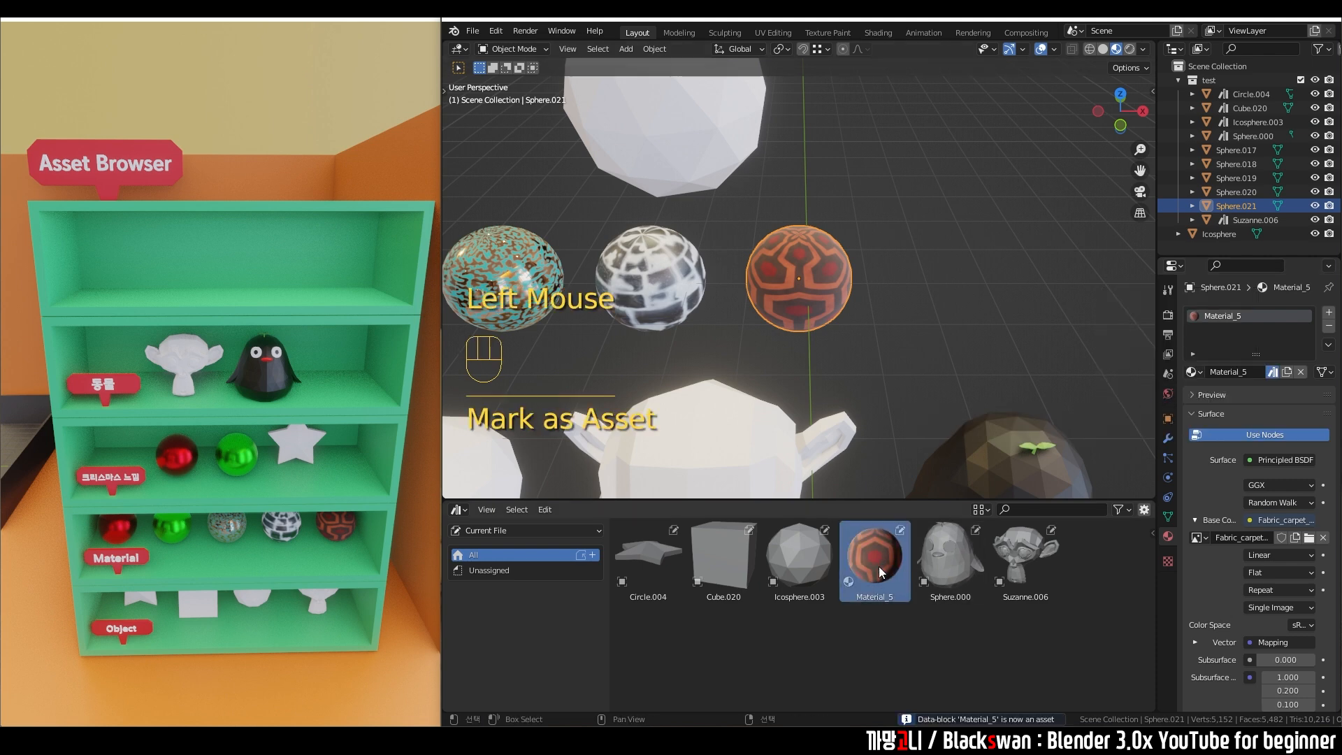
# Step: Clear the sphere selection and mark Material_4 of the black-and-white patterned sphere as an asset
pyautogui.click(864, 362)
pyautogui.scroll(-3, 763, 325)
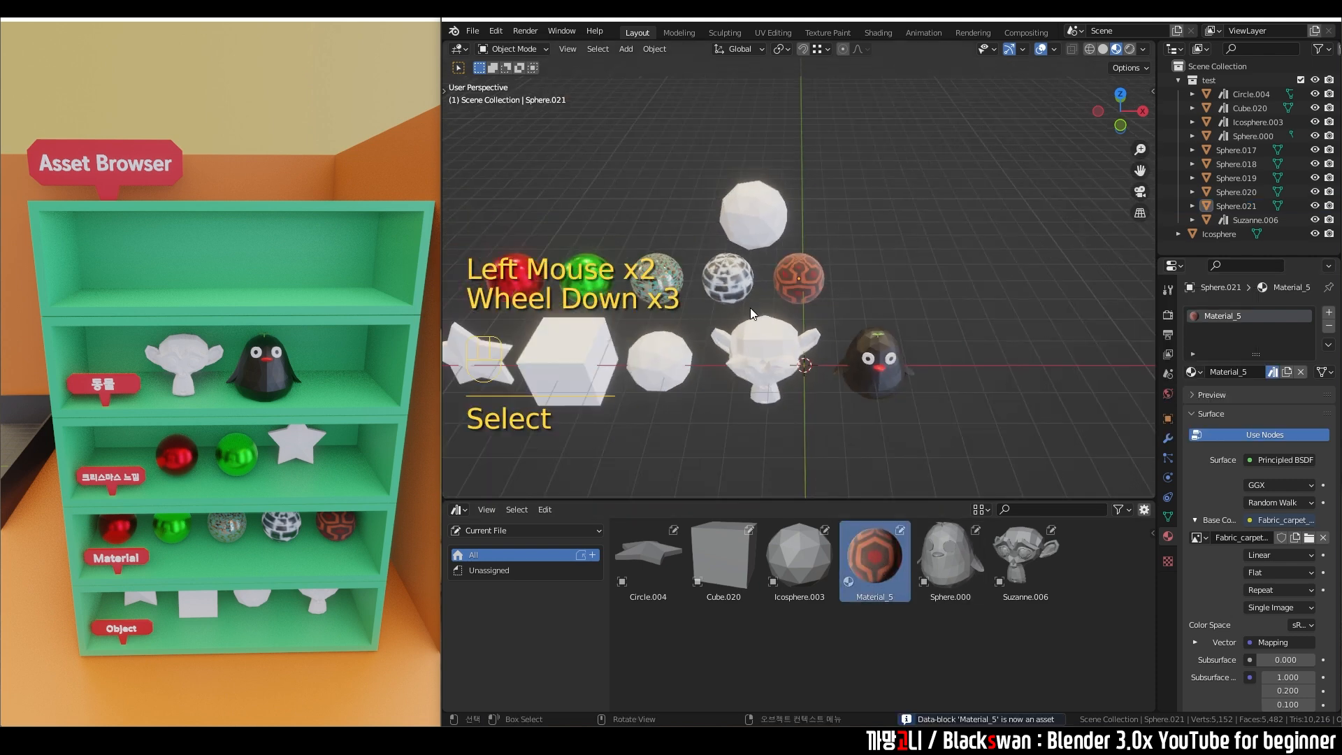
pyautogui.keyDown('shift'); pyautogui.moveTo(760, 305); pyautogui.dragTo(896, 295, button='middle'); pyautogui.keyUp('shift')
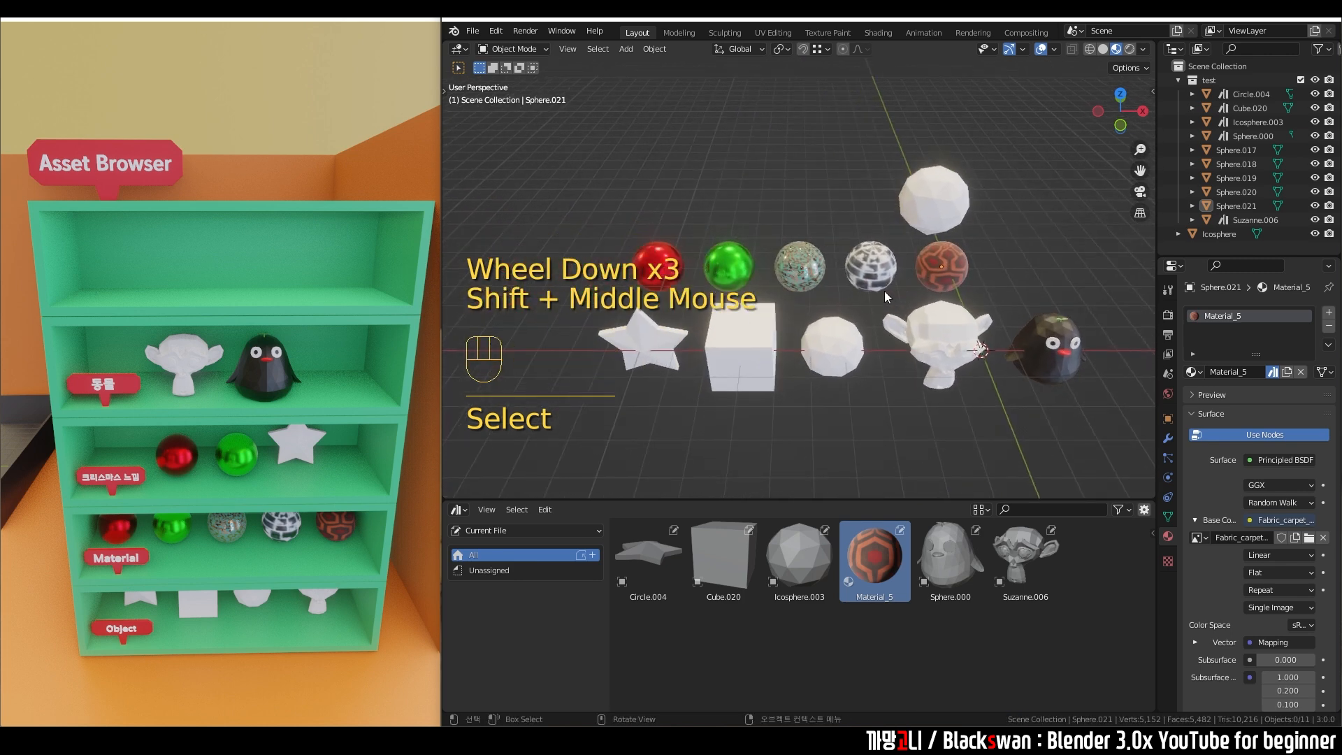
pyautogui.click(873, 269)
pyautogui.click(1226, 337)
pyautogui.rightClick(1210, 316)
pyautogui.click(1203, 316)
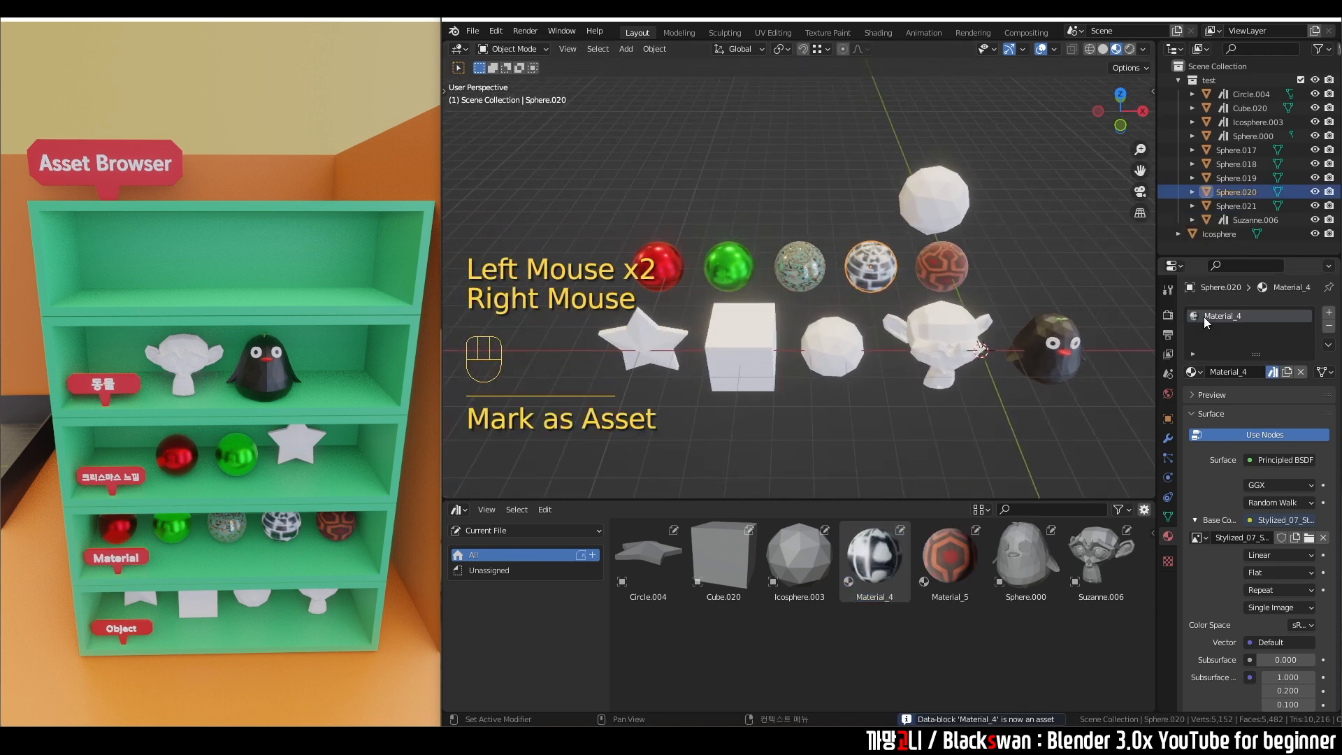
# Step: Mark the materials of the speckled, green and red spheres as assets: Material_3, Material_2 and Material_1
pyautogui.click(812, 273)
pyautogui.rightClick(1211, 316)
pyautogui.click(1155, 317)
pyautogui.click(731, 269)
pyautogui.rightClick(1217, 316)
pyautogui.click(1199, 317)
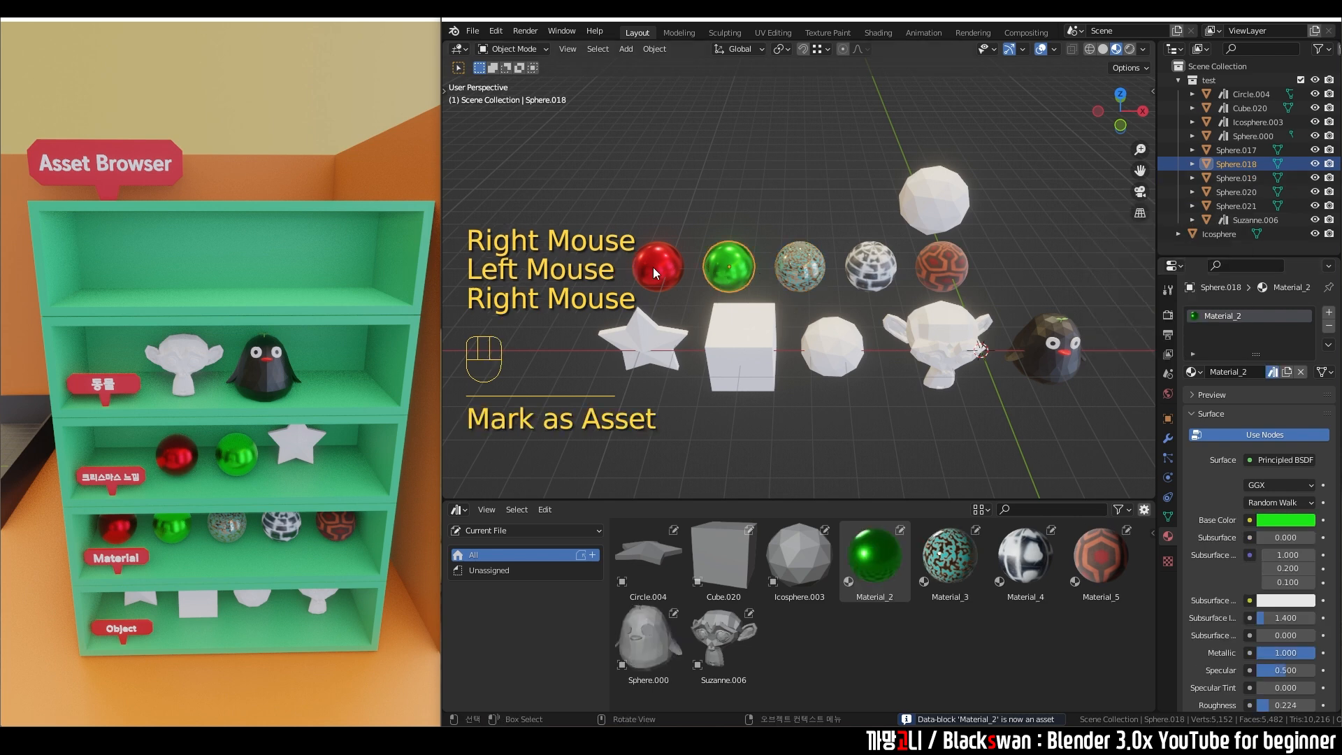
pyautogui.click(660, 269)
pyautogui.rightClick(1215, 317)
pyautogui.click(1191, 317)
# Step: Review the marked assets alongside the scene's spheres, monkey head, bird, icosphere, cube and star
pyautogui.moveTo(1060, 245); pyautogui.dragTo(648, 263)
pyautogui.click(938, 575)
pyautogui.moveTo(1098, 646); pyautogui.dragTo(858, 567)
pyautogui.click(886, 643)
pyautogui.click(954, 357)
pyautogui.click(1048, 350)
pyautogui.click(858, 362)
pyautogui.click(740, 349)
pyautogui.click(652, 359)
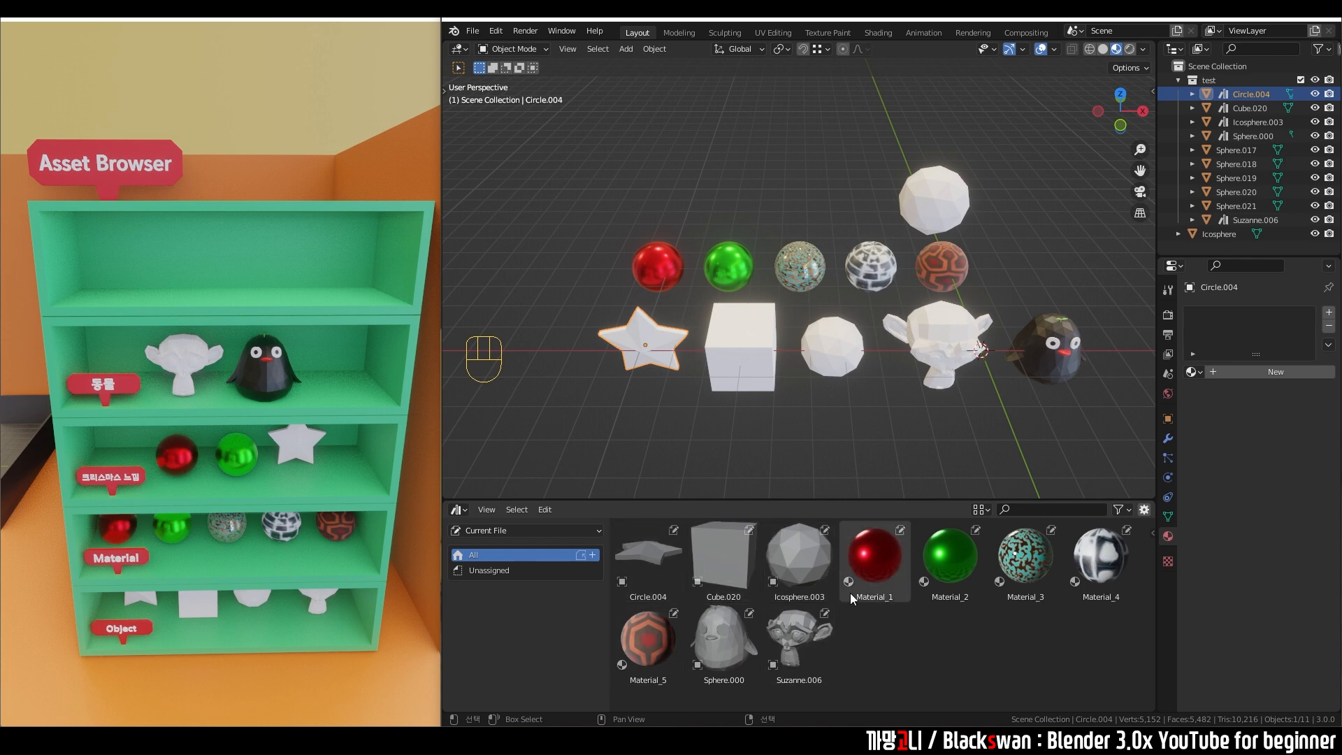
# Step: Select all scene objects and all current-file assets to compare them with the shelf picture, and deselect the scene objects
pyautogui.moveTo(601, 178); pyautogui.dragTo(1106, 385)
pyautogui.click(1040, 635)
pyautogui.moveTo(1129, 667); pyautogui.dragTo(635, 555)
pyautogui.click(1048, 656)
pyautogui.moveTo(1109, 659); pyautogui.dragTo(664, 572)
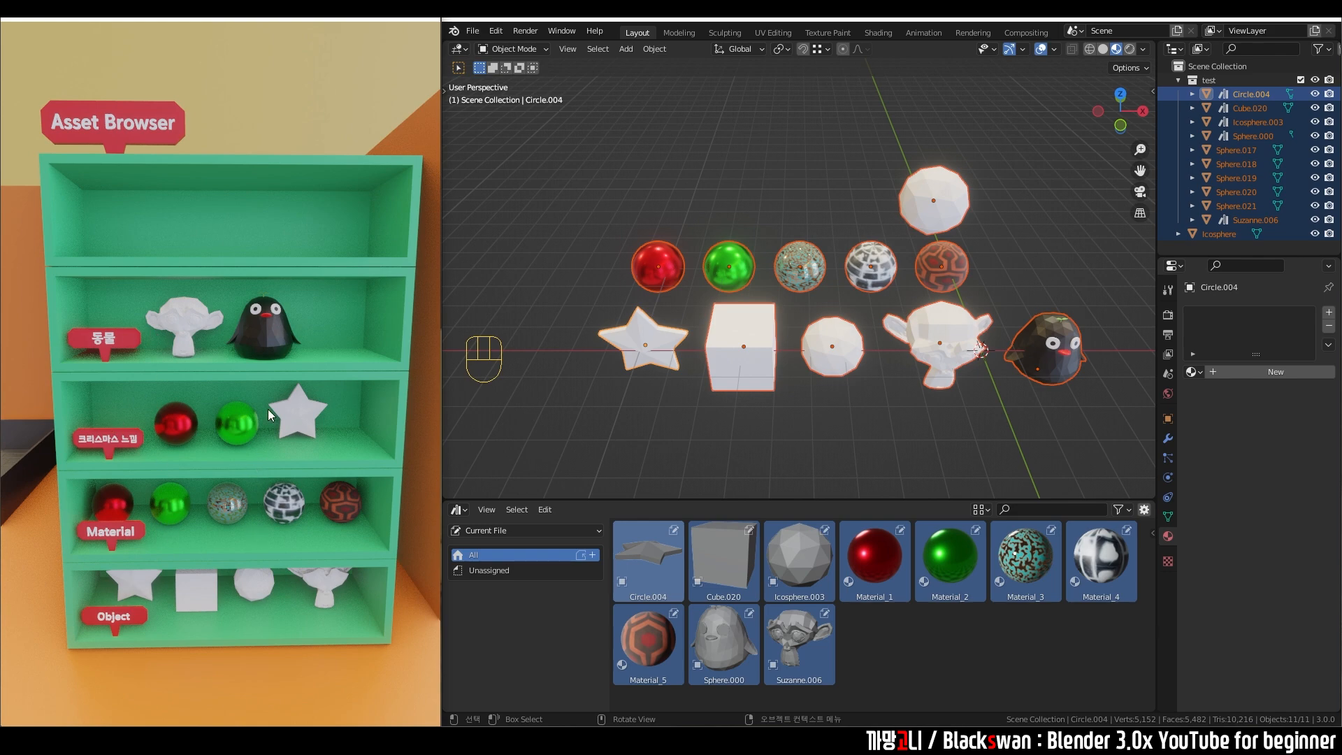
pyautogui.click(737, 417)
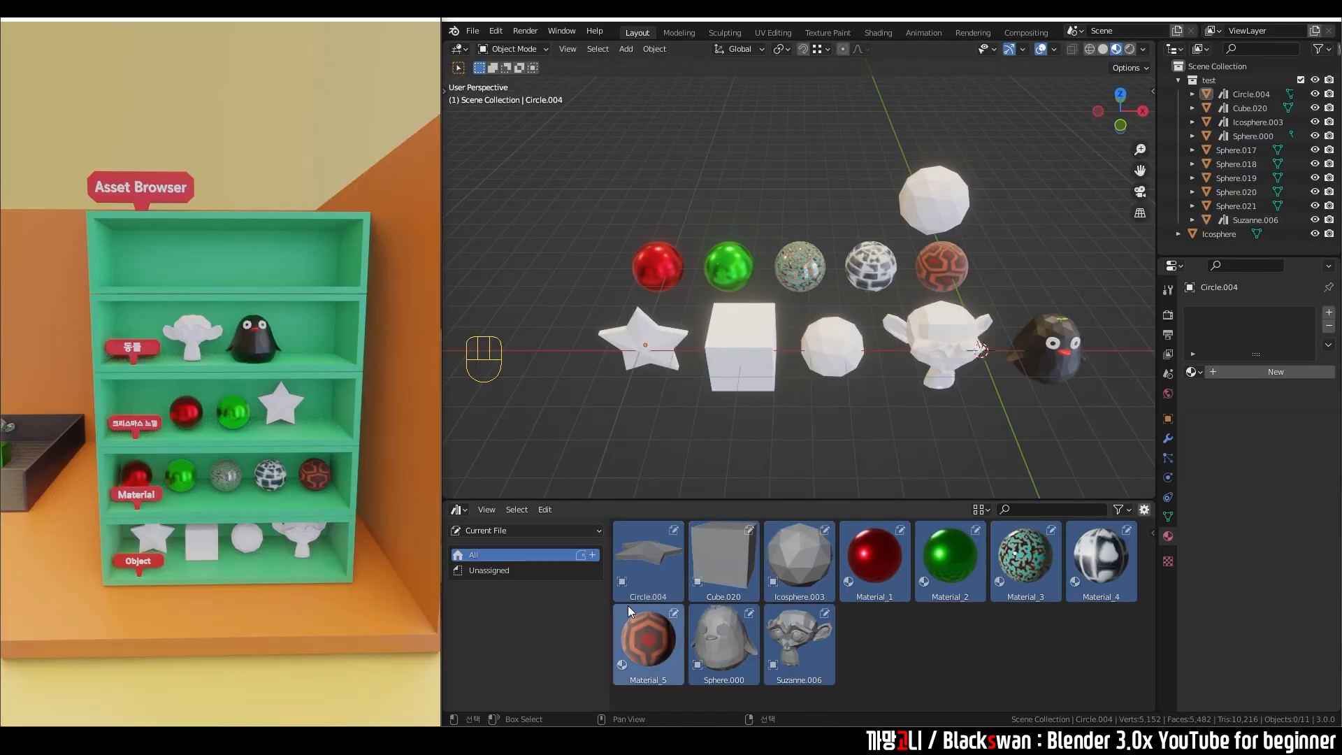
# Step: Enlarge the Asset Browser area and check the assets in the Unassigned catalog
pyautogui.click(831, 499)
pyautogui.moveTo(830, 500); pyautogui.dragTo(858, 318)
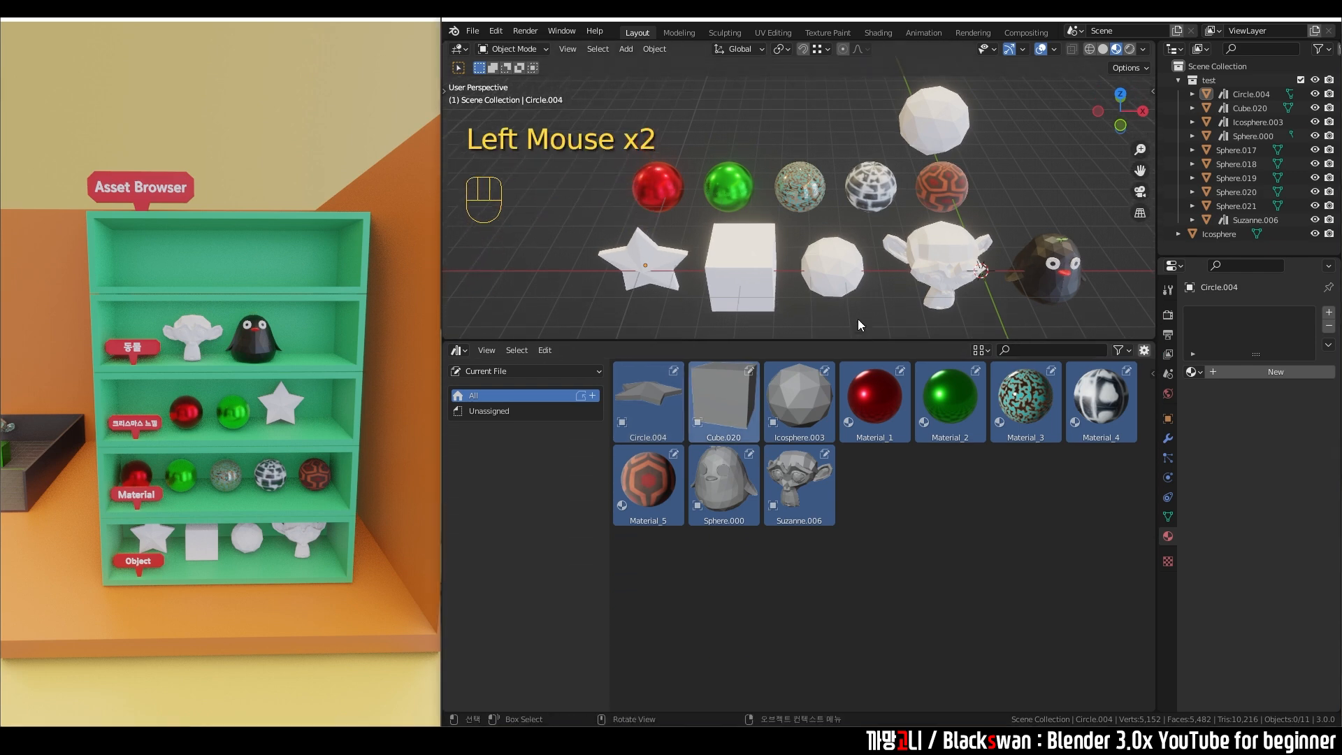
pyautogui.click(489, 410)
pyautogui.moveTo(1018, 538); pyautogui.dragTo(650, 389)
pyautogui.click(946, 531)
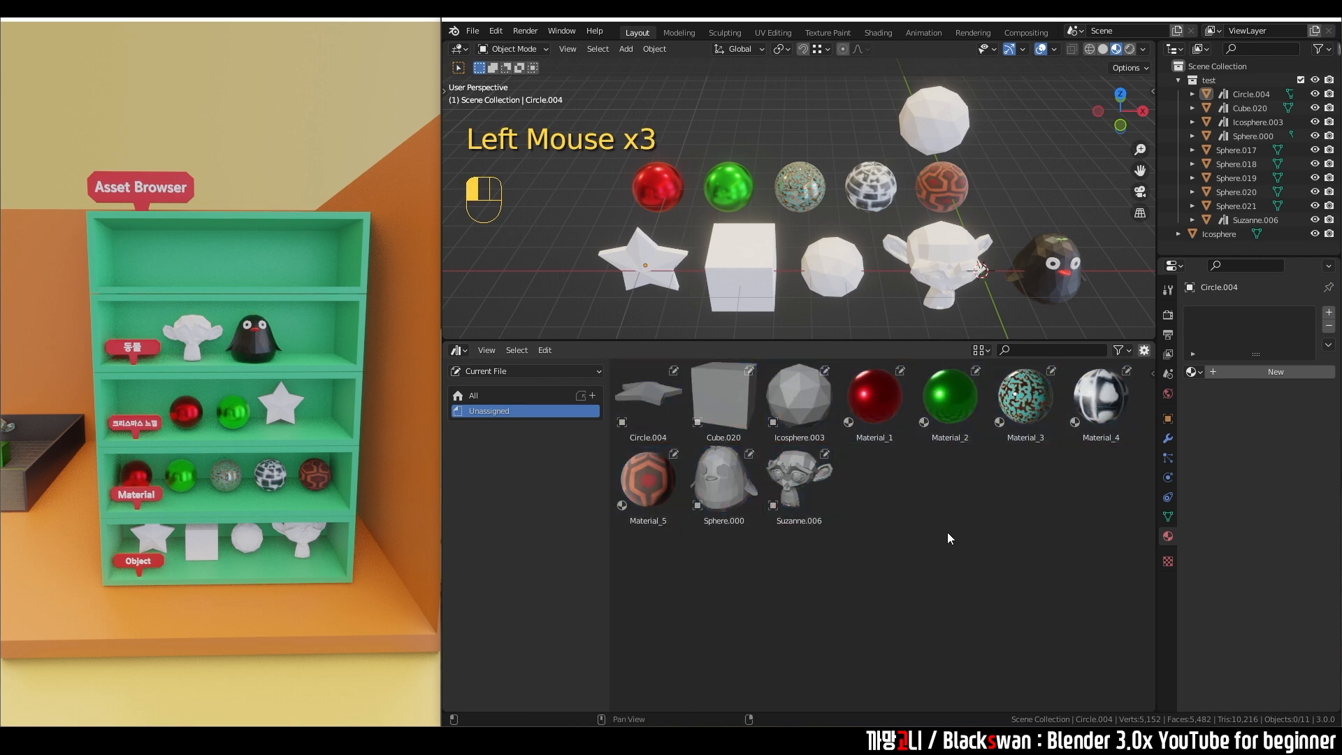
# Step: Examine the complete set of current-file assets under All, and clear the asset selection
pyautogui.click(496, 367)
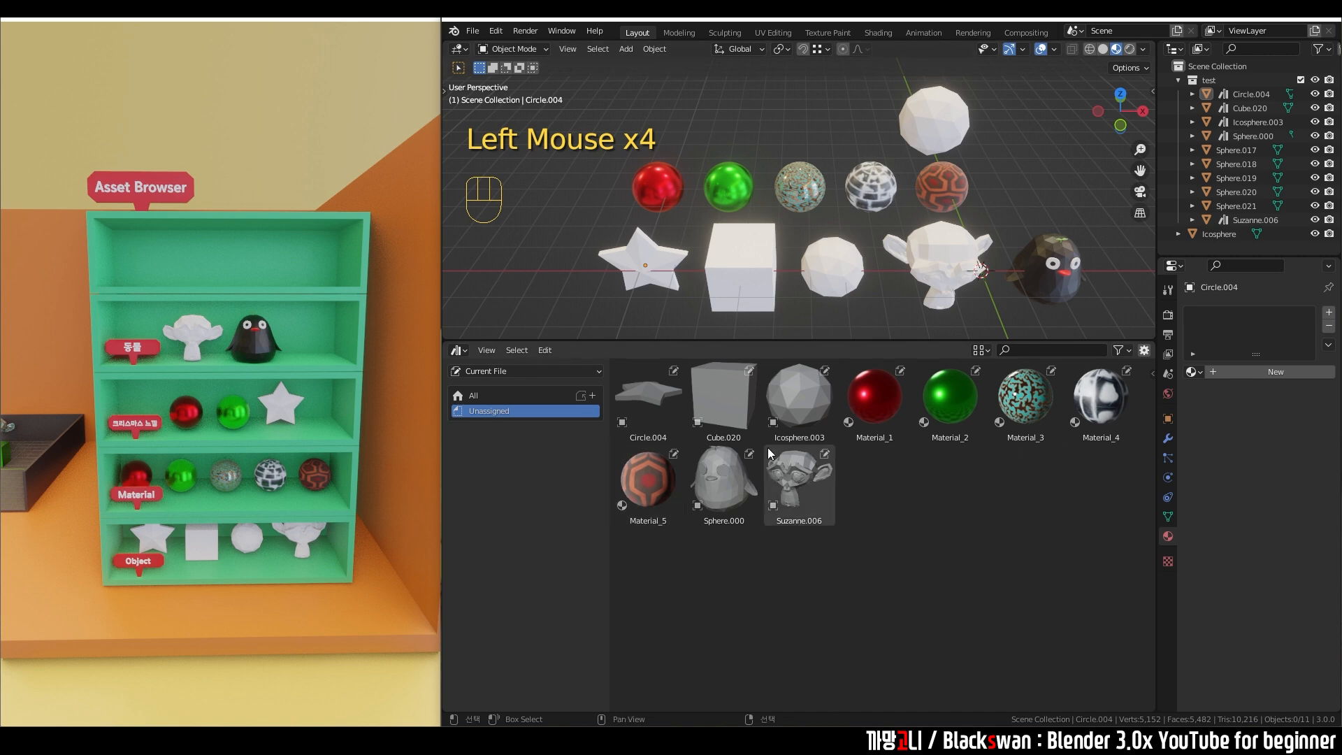
pyautogui.click(528, 447)
pyautogui.click(489, 396)
pyautogui.click(1114, 545)
pyautogui.moveTo(1114, 545); pyautogui.dragTo(680, 378)
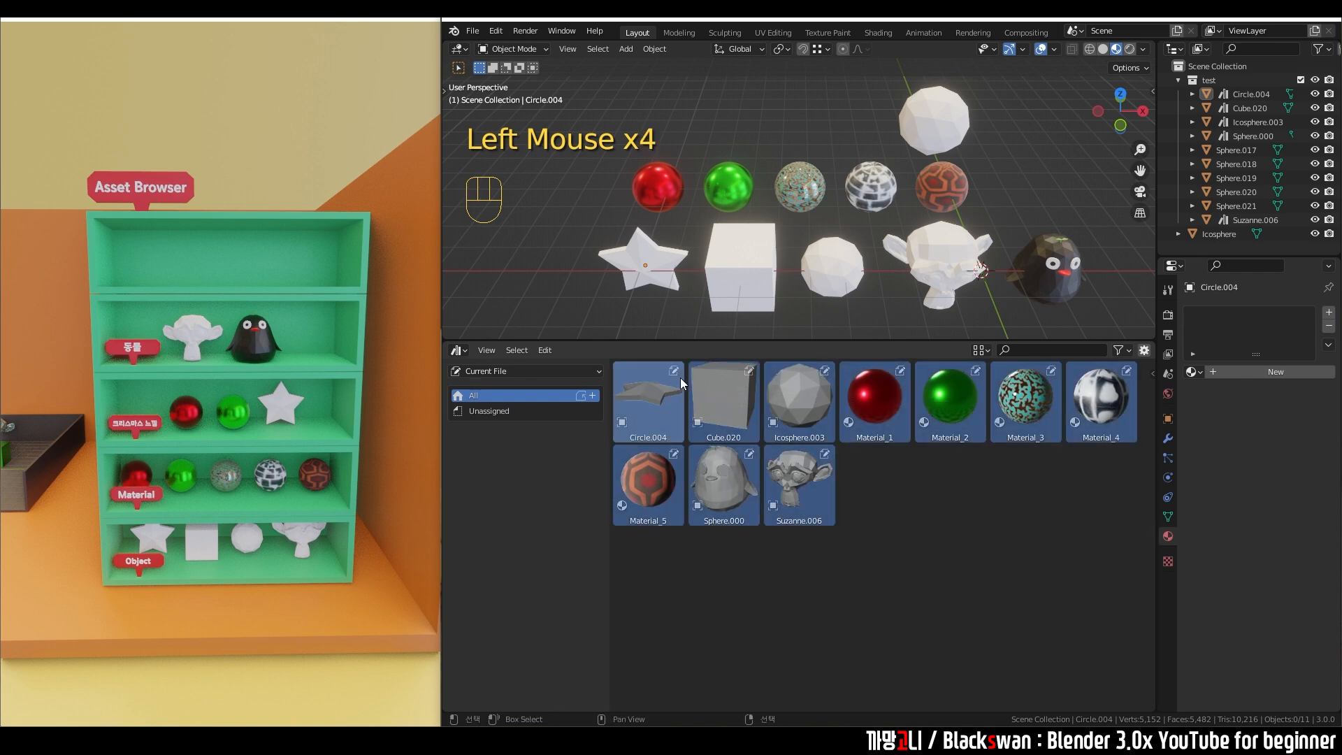
pyautogui.click(811, 534)
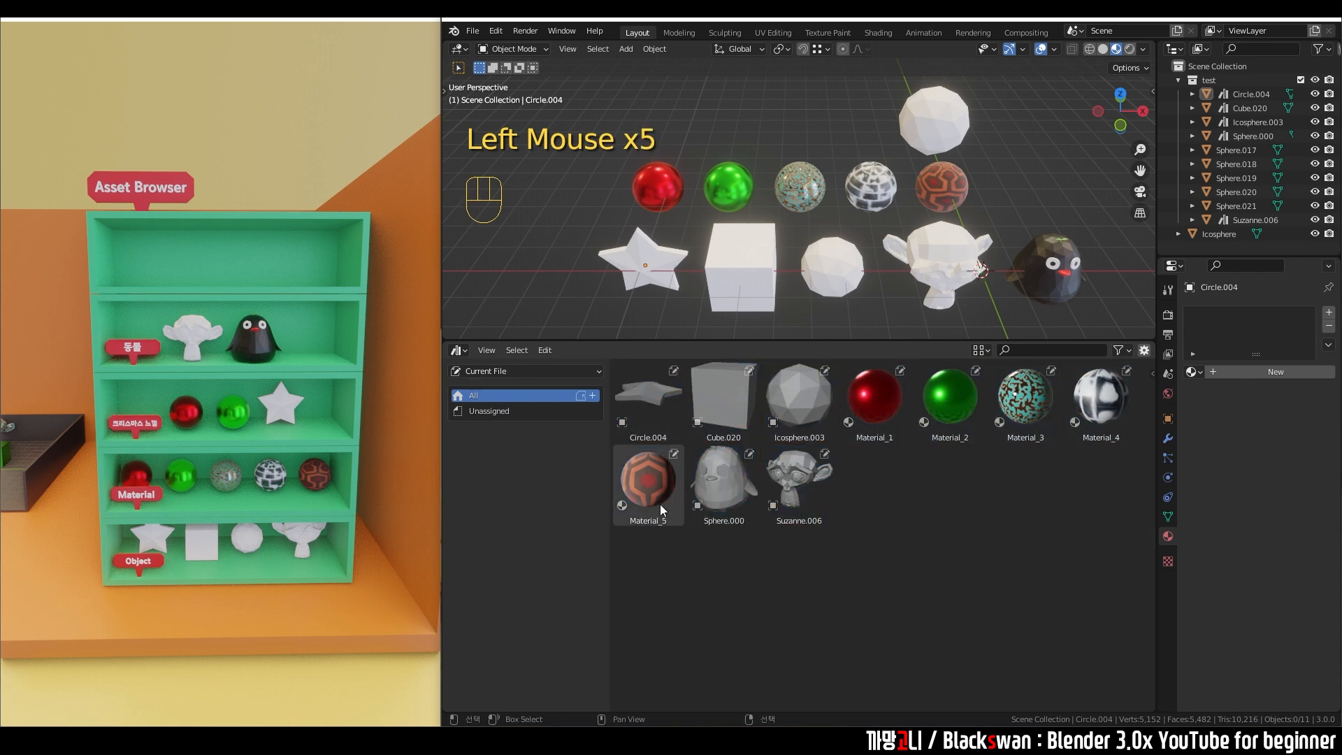
# Step: Create a new asset catalog and name it Object
pyautogui.click(592, 396)
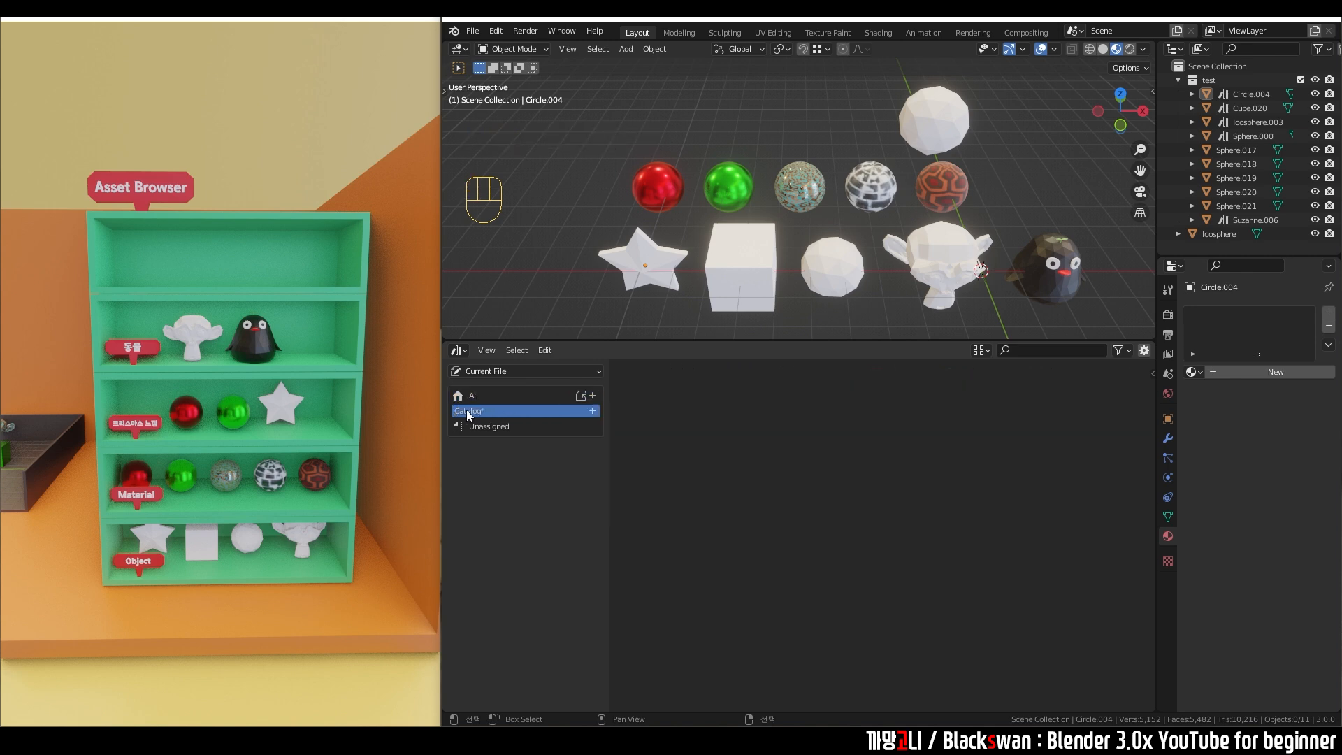
pyautogui.click(499, 416)
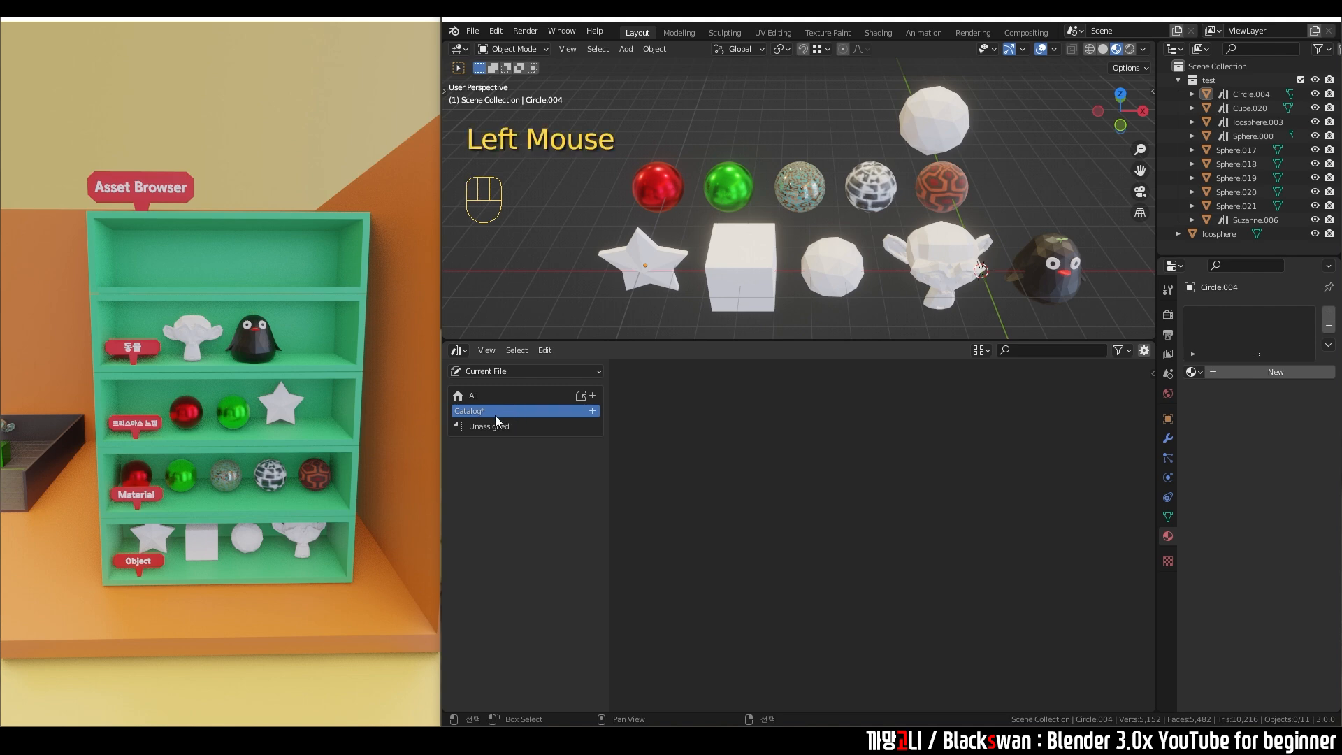
pyautogui.doubleClick(488, 413)
pyautogui.write('df')
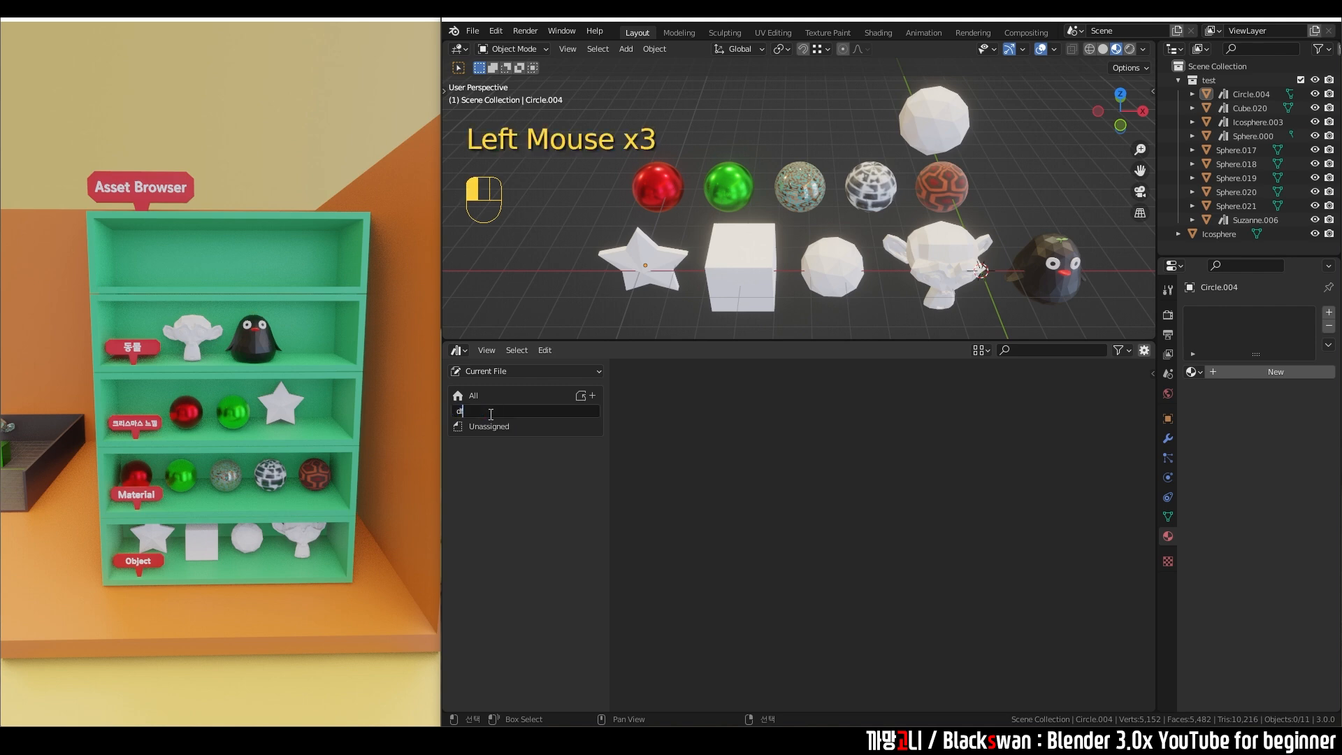
pyautogui.press('BackSpace')
pyautogui.press('BackSpace')
pyautogui.write('Object')
pyautogui.press('Return')
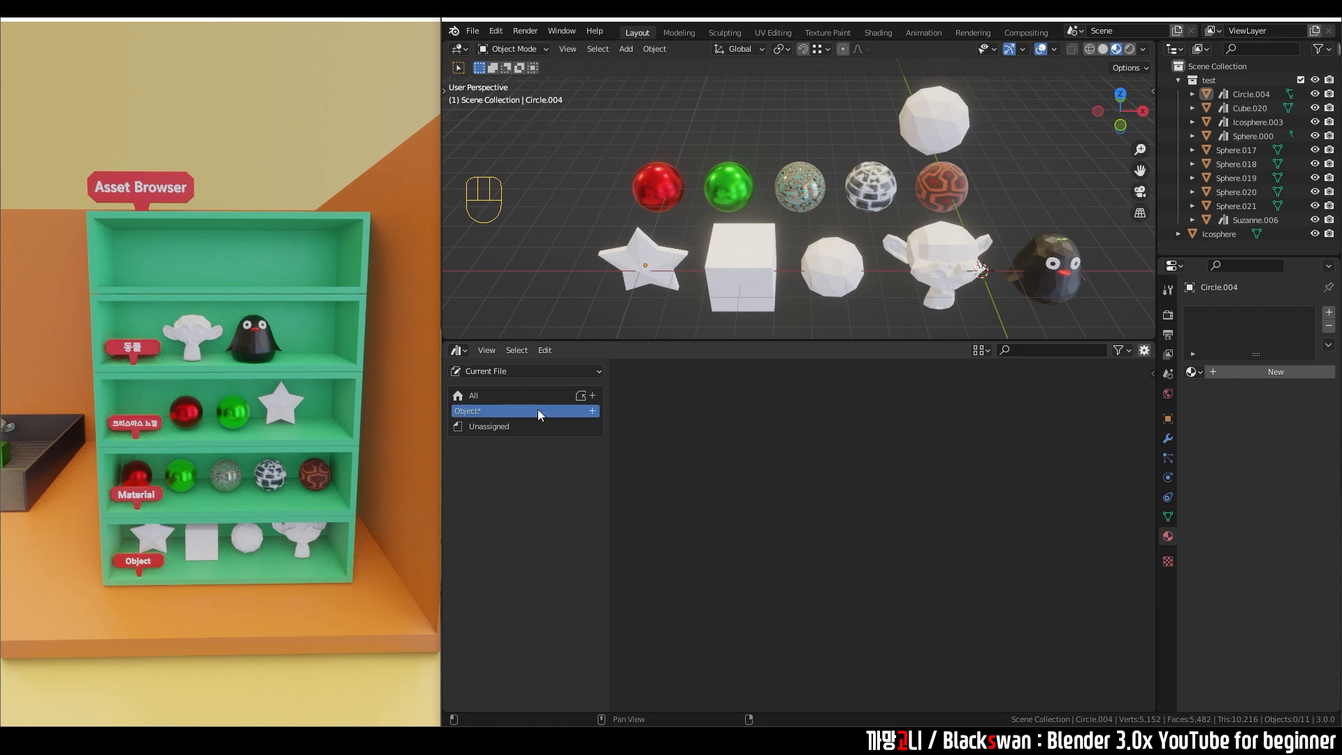
# Step: Create a second top-level asset catalog and name it Material
pyautogui.click(592, 396)
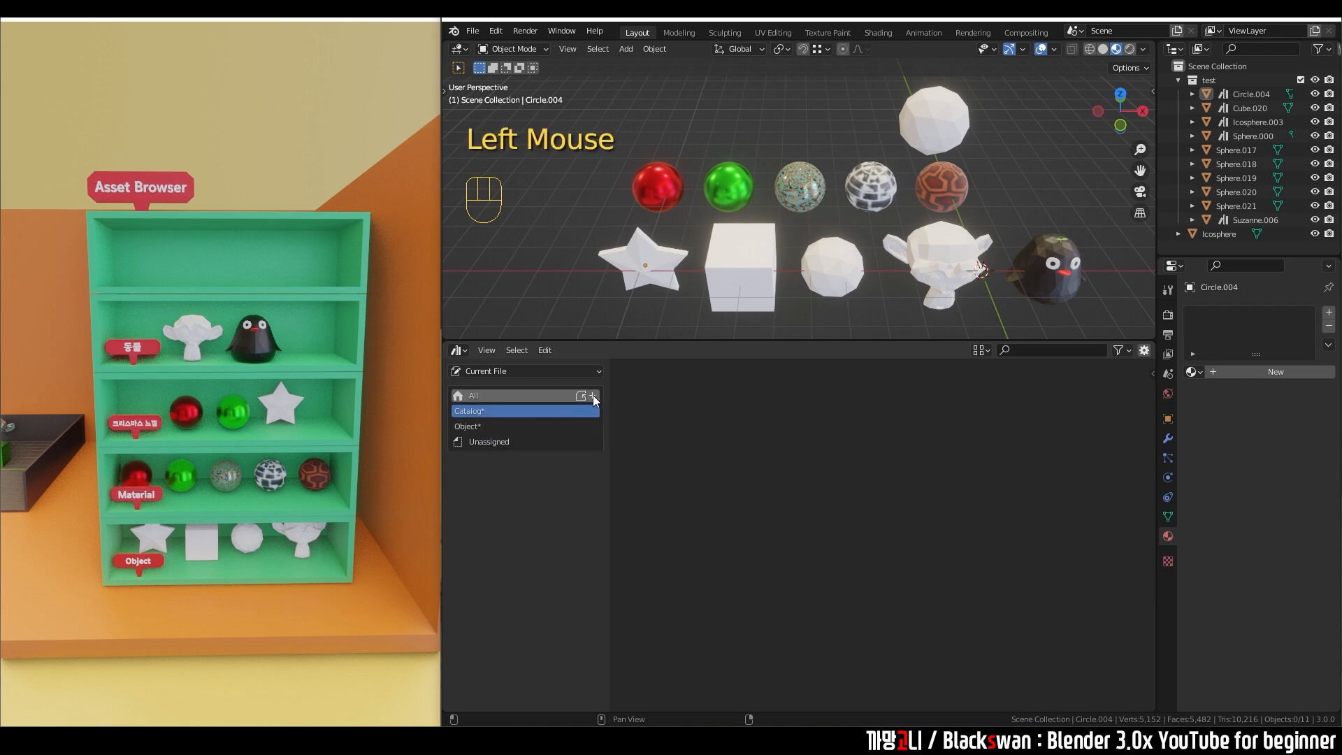
pyautogui.doubleClick(494, 413)
pyautogui.write('df')
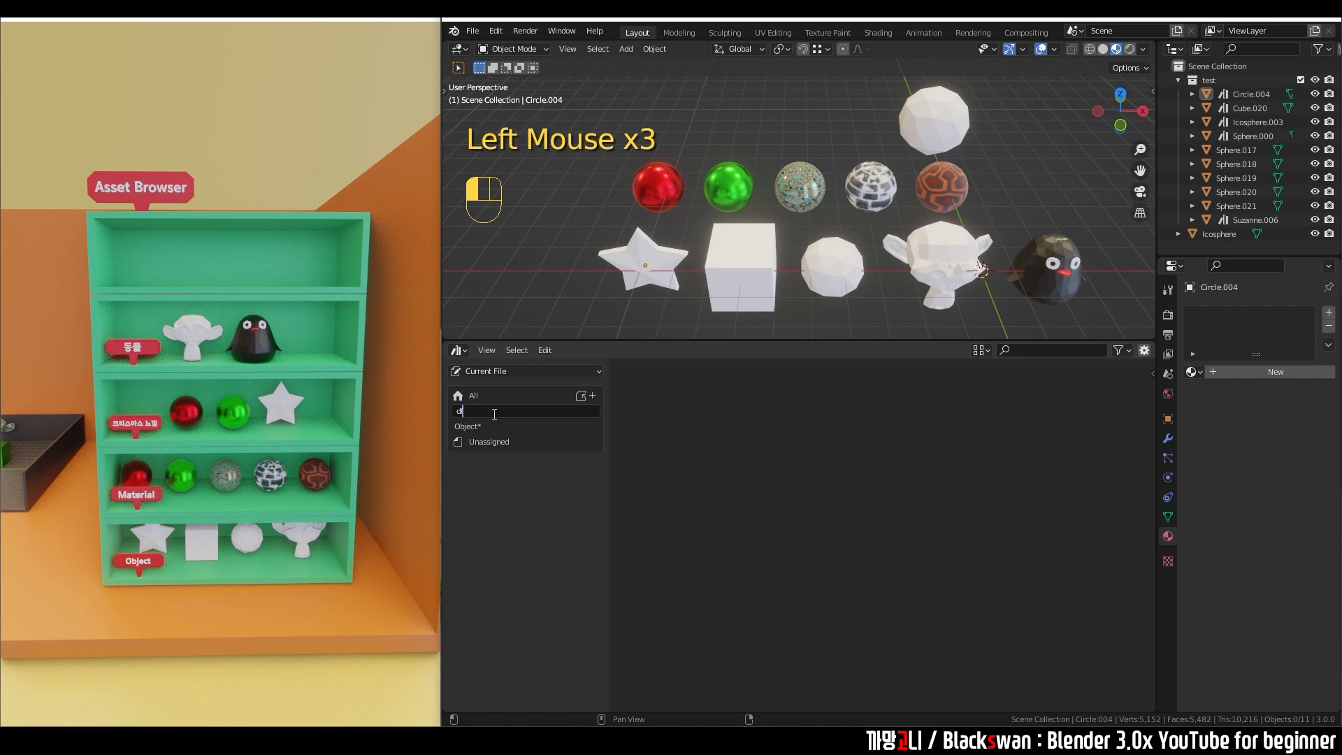
pyautogui.press('BackSpace')
pyautogui.write('Material')
pyautogui.press('Return')
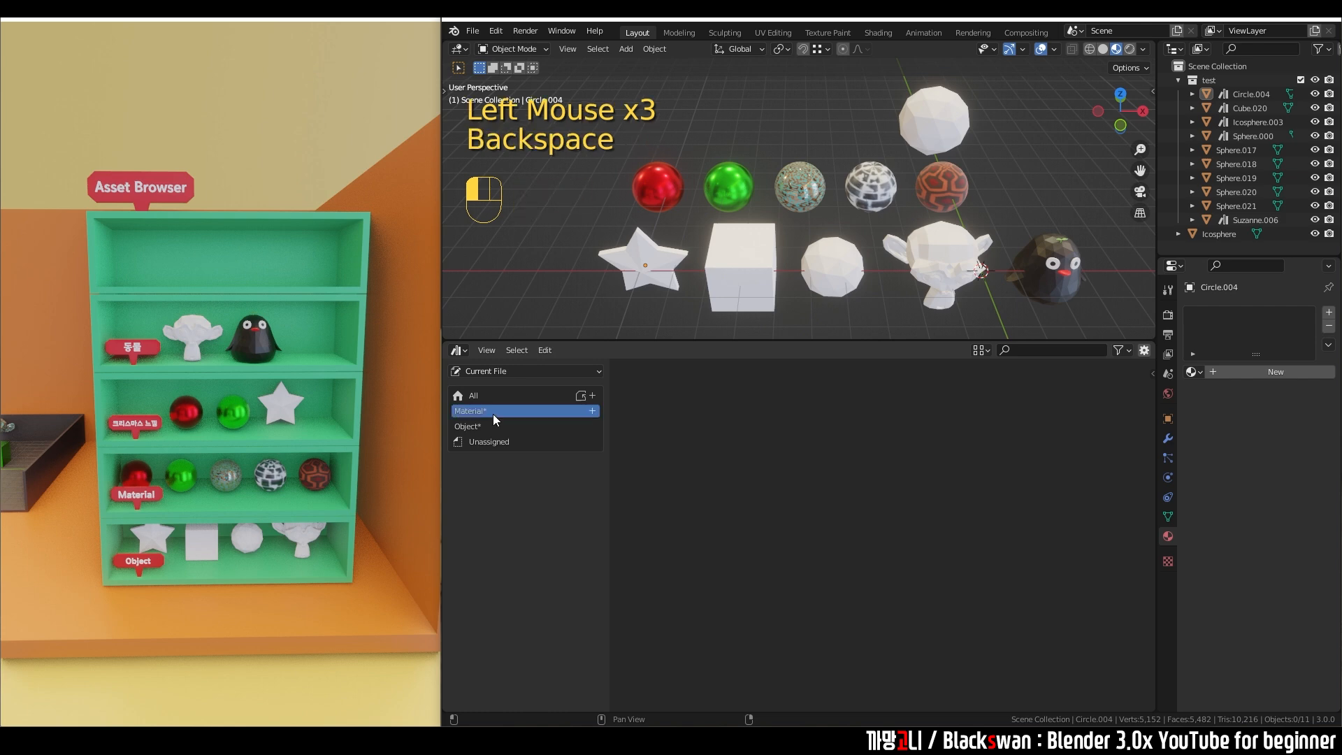
# Step: Check the contents of the Material and Object catalogs
pyautogui.click(476, 426)
pyautogui.click(479, 414)
pyautogui.click(476, 429)
pyautogui.click(481, 410)
pyautogui.click(502, 427)
pyautogui.moveTo(664, 402); pyautogui.dragTo(1083, 672)
pyautogui.click(842, 538)
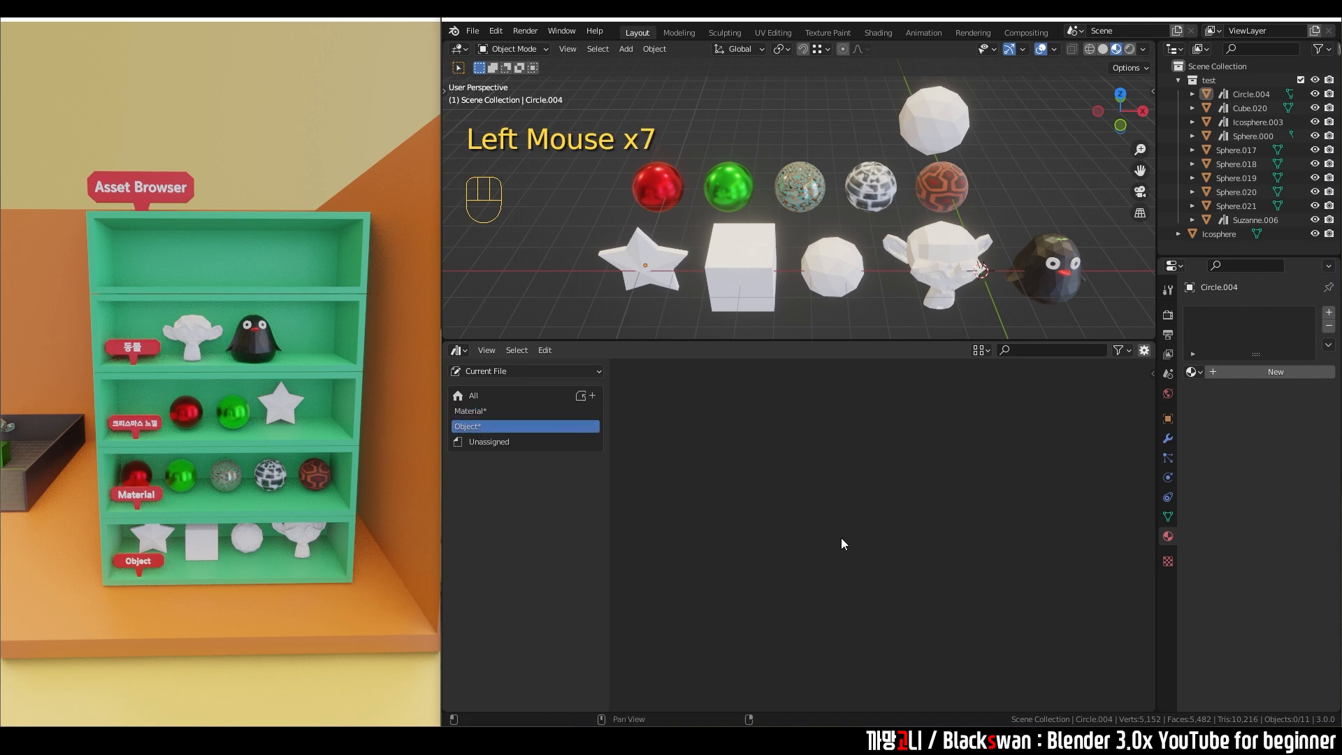
# Step: Assign Circle.004, Cube.020, Icosphere.003 and Suzanne.006 to the Object catalog
pyautogui.click(479, 397)
pyautogui.click(971, 516)
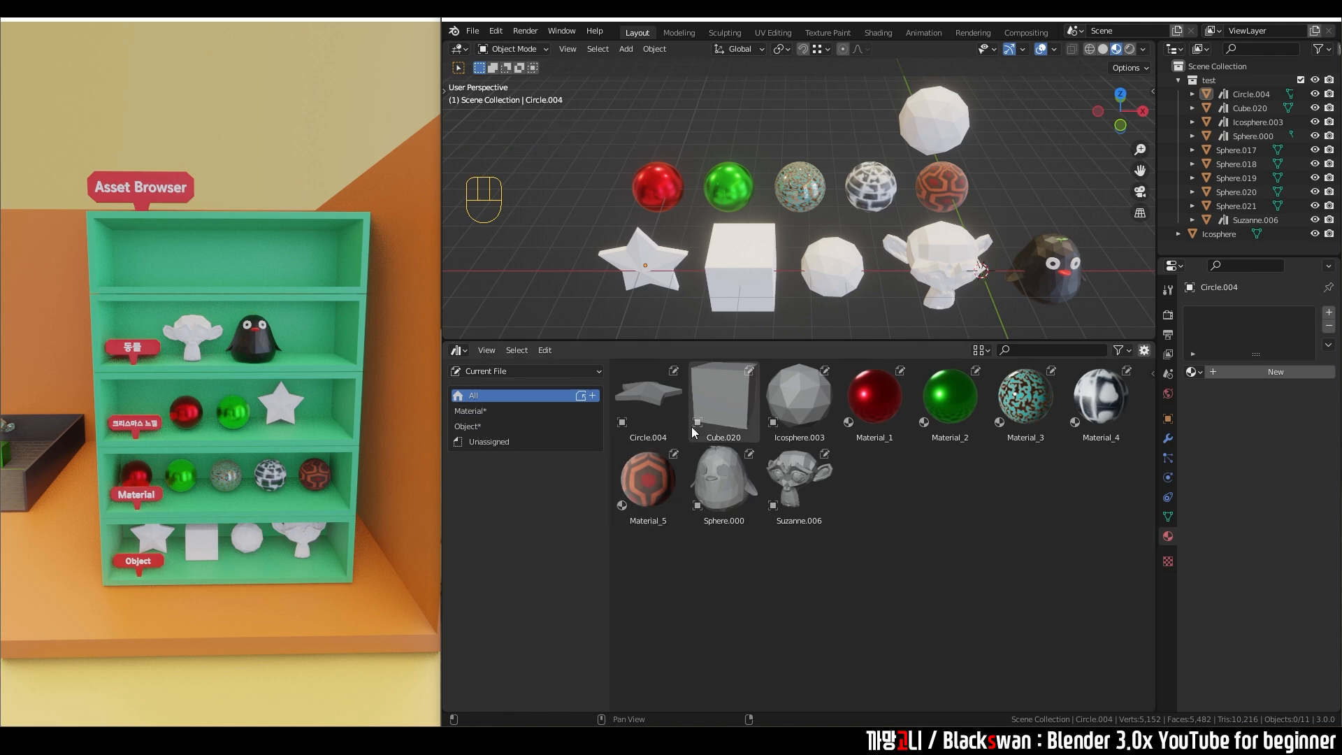
pyautogui.click(664, 402)
pyautogui.keyDown('ctrl'); pyautogui.click(718, 399); pyautogui.keyUp('ctrl')
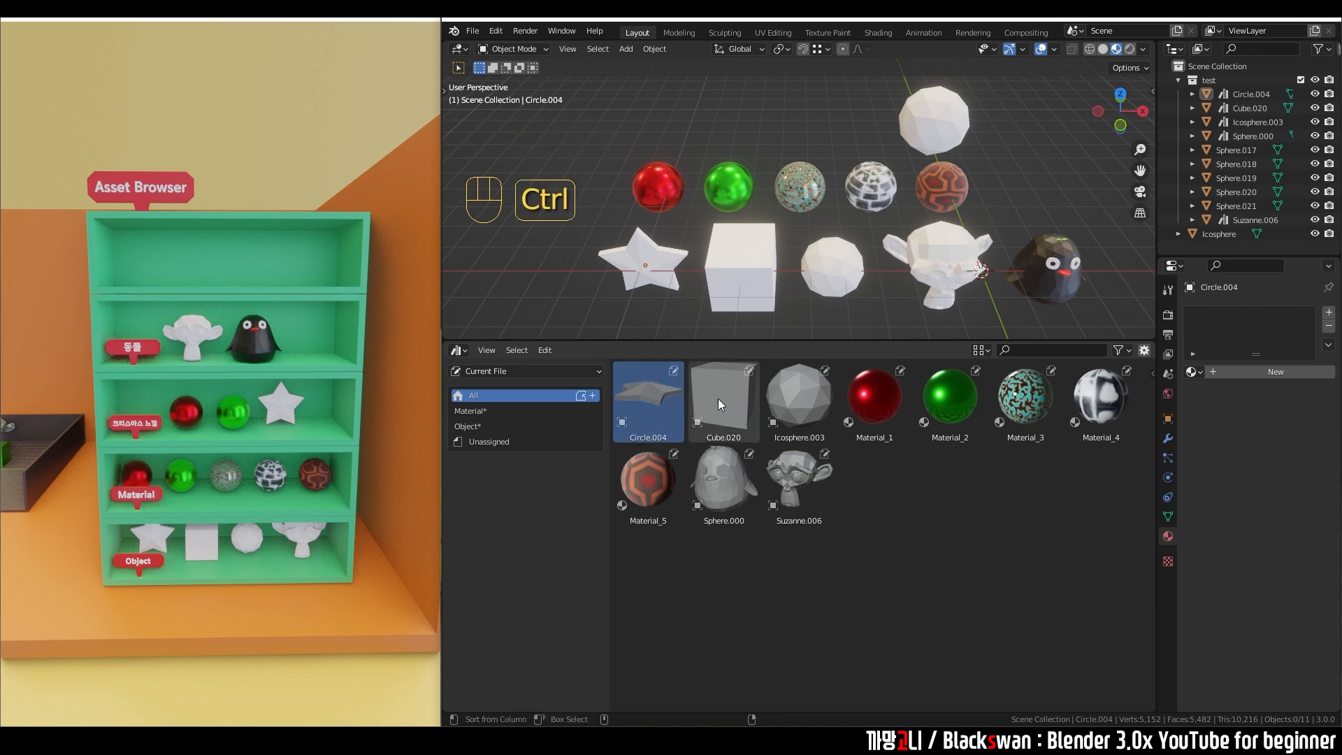
pyautogui.keyDown('ctrl'); pyautogui.click(798, 392); pyautogui.keyUp('ctrl')
pyautogui.keyDown('ctrl'); pyautogui.click(794, 497); pyautogui.keyUp('ctrl')
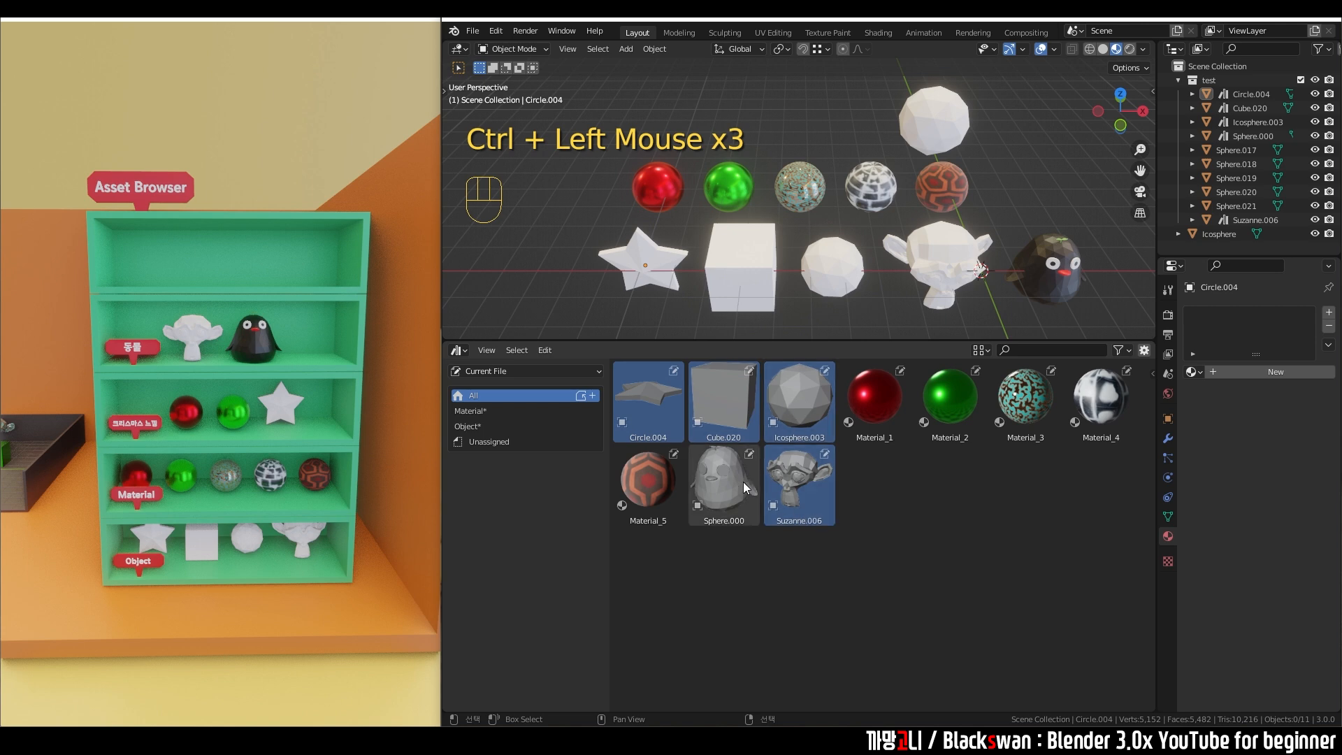
pyautogui.moveTo(655, 395); pyautogui.dragTo(507, 422)
# Step: Open the Object catalog and check the assets assigned to it against the shelf picture
pyautogui.click(507, 422)
pyautogui.click(882, 452)
pyautogui.moveTo(885, 471); pyautogui.dragTo(648, 406)
pyautogui.click(770, 527)
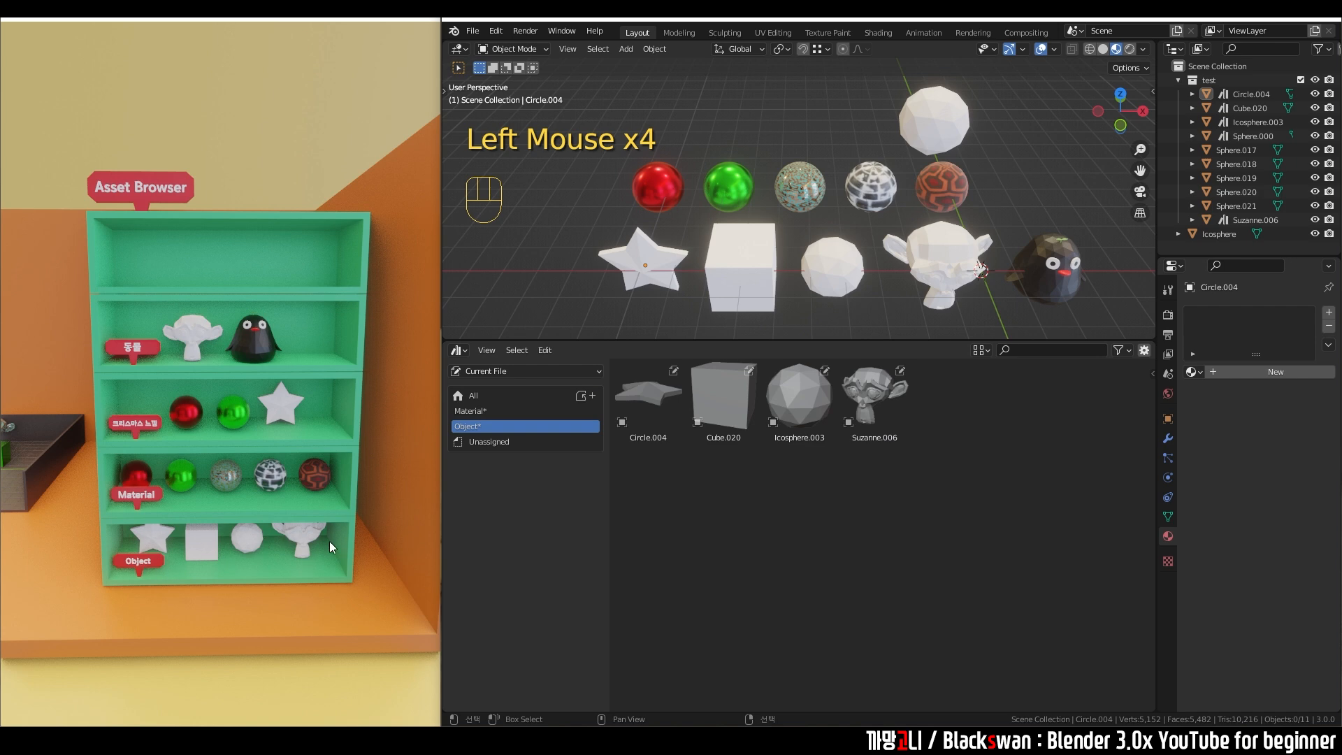
pyautogui.moveTo(956, 510); pyautogui.dragTo(676, 421)
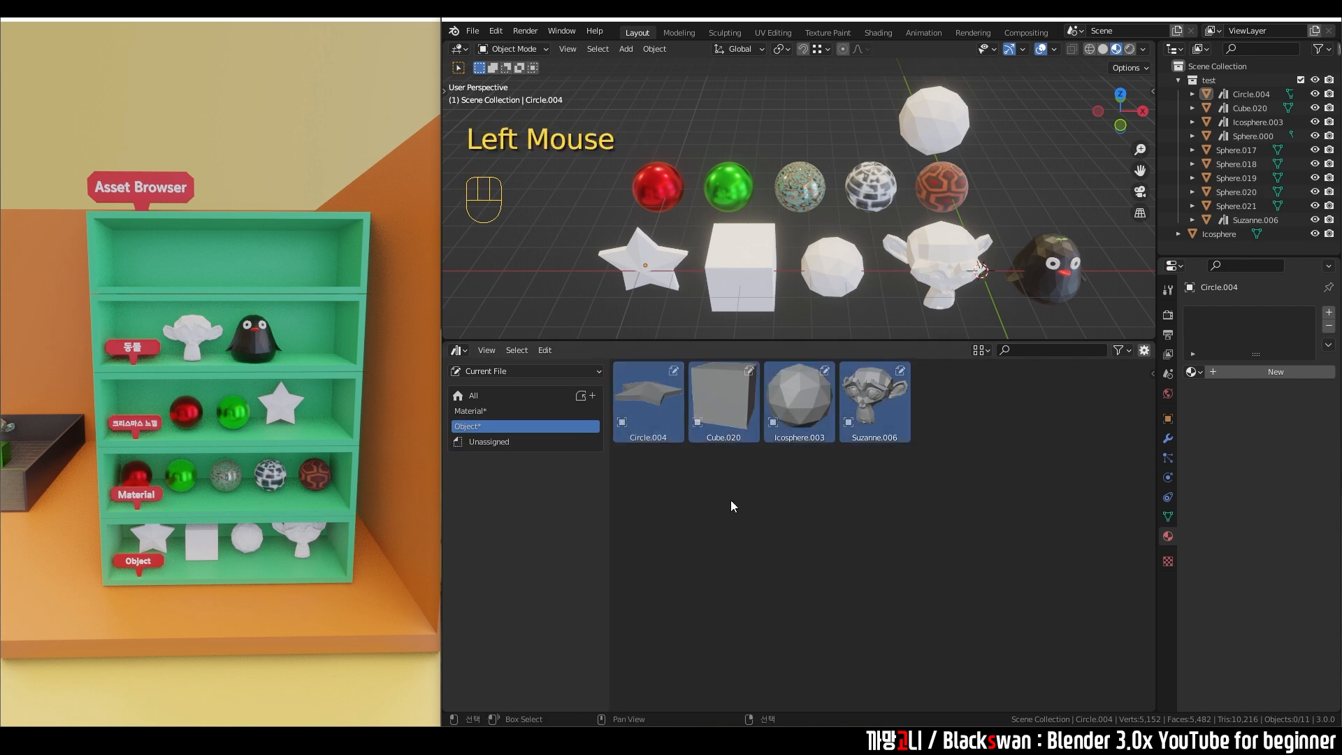
pyautogui.click(732, 505)
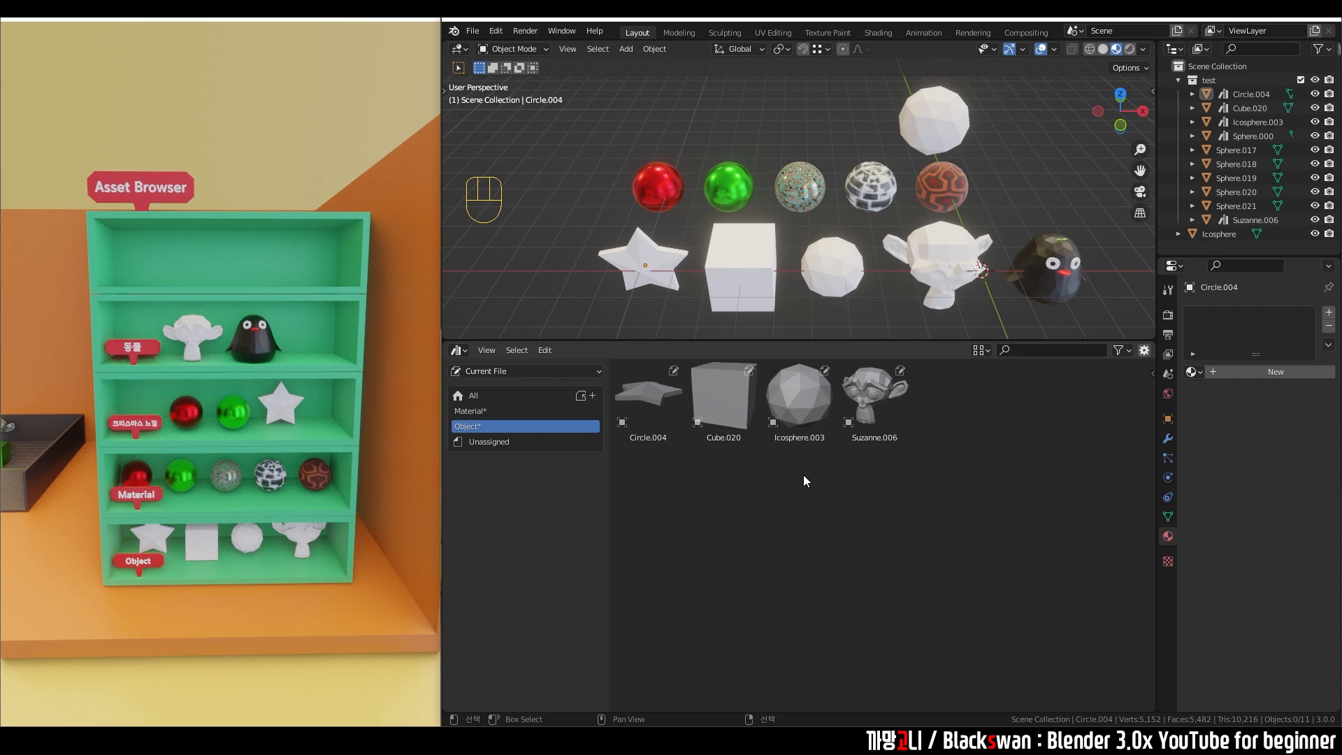
# Step: Check which assets appear under All and which are still in the Unassigned catalog
pyautogui.click(506, 396)
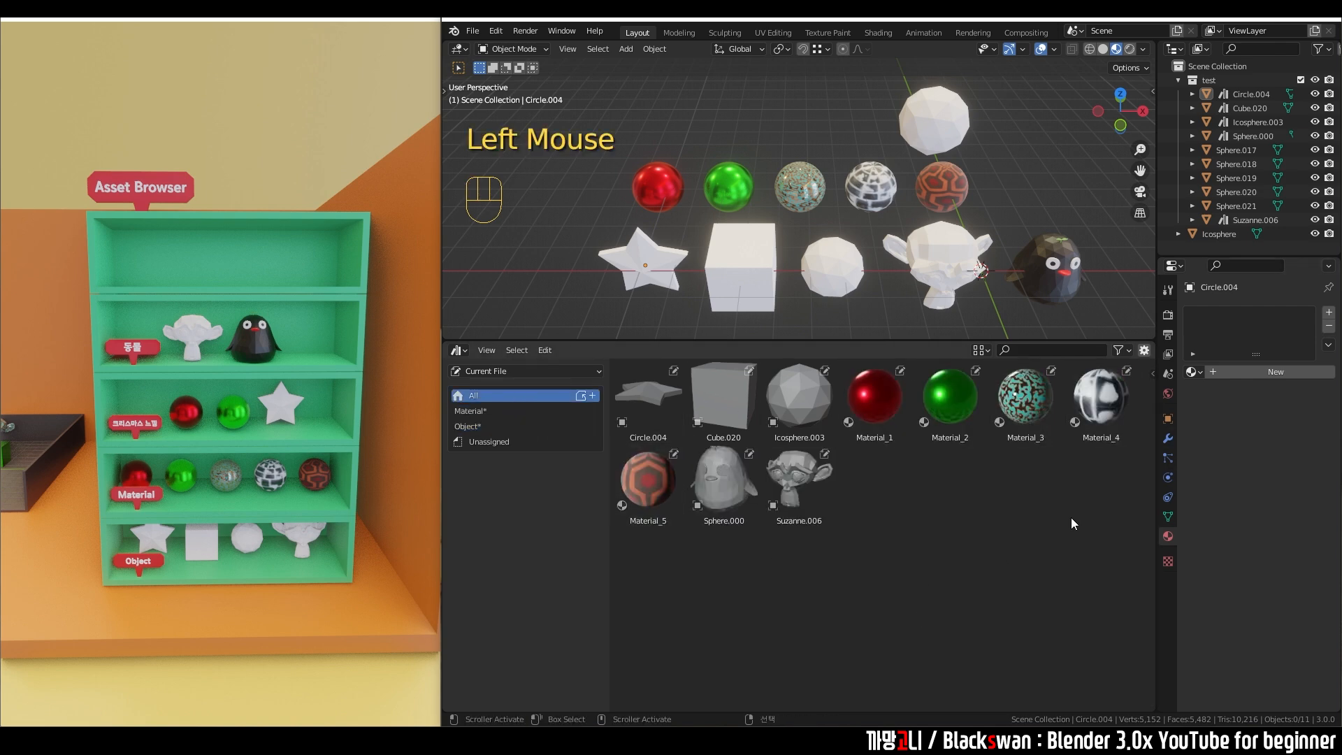
pyautogui.click(487, 441)
pyautogui.click(861, 503)
pyautogui.moveTo(1080, 509); pyautogui.dragTo(664, 430)
pyautogui.click(873, 504)
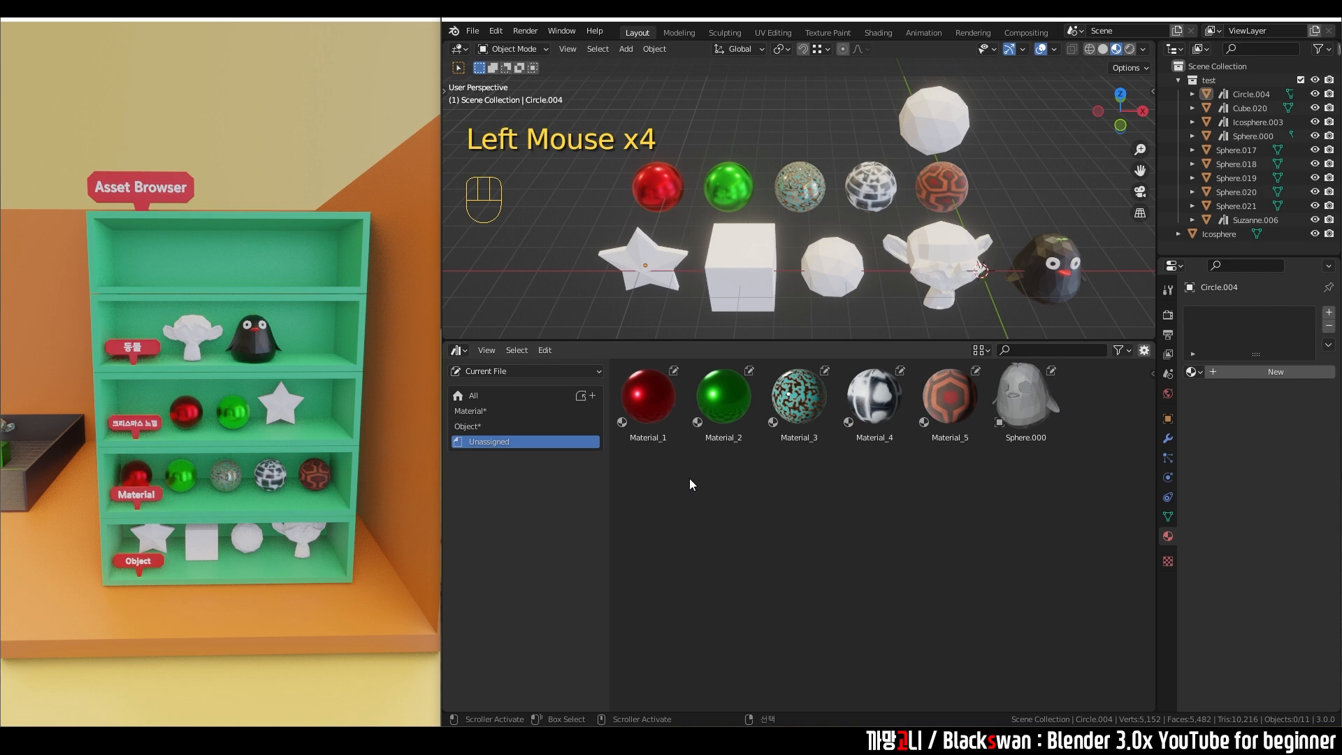
# Step: Check the assets in the Object catalog and the ones that are still unassigned
pyautogui.click(503, 428)
pyautogui.moveTo(943, 496); pyautogui.dragTo(646, 390)
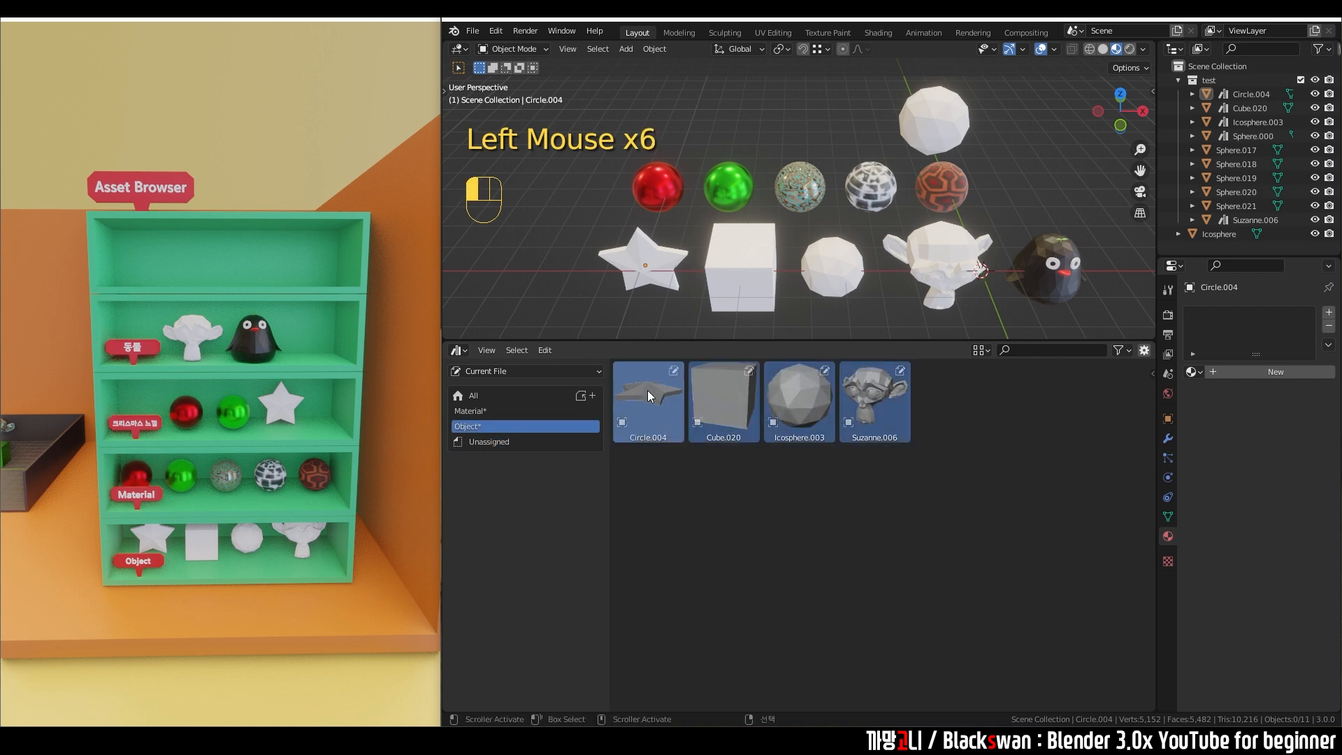
pyautogui.click(487, 440)
pyautogui.click(848, 488)
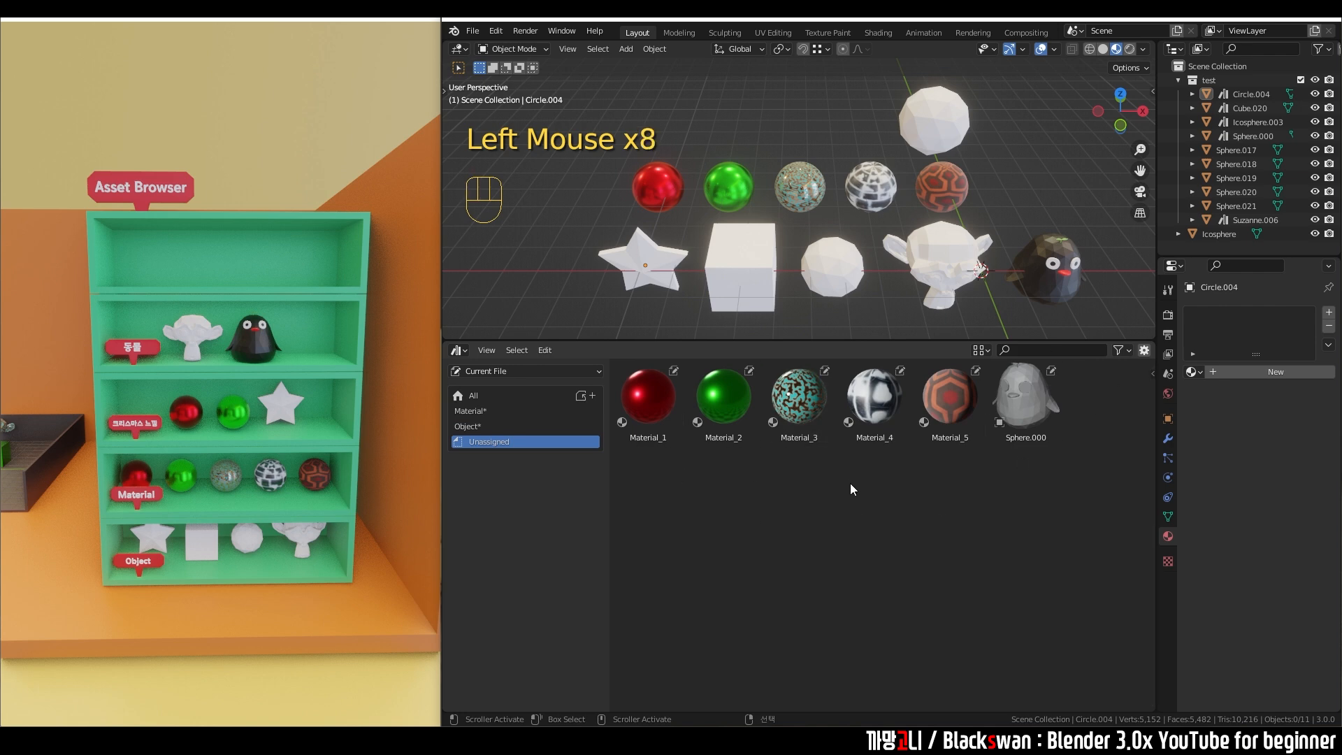
pyautogui.press('a')
pyautogui.click(752, 522)
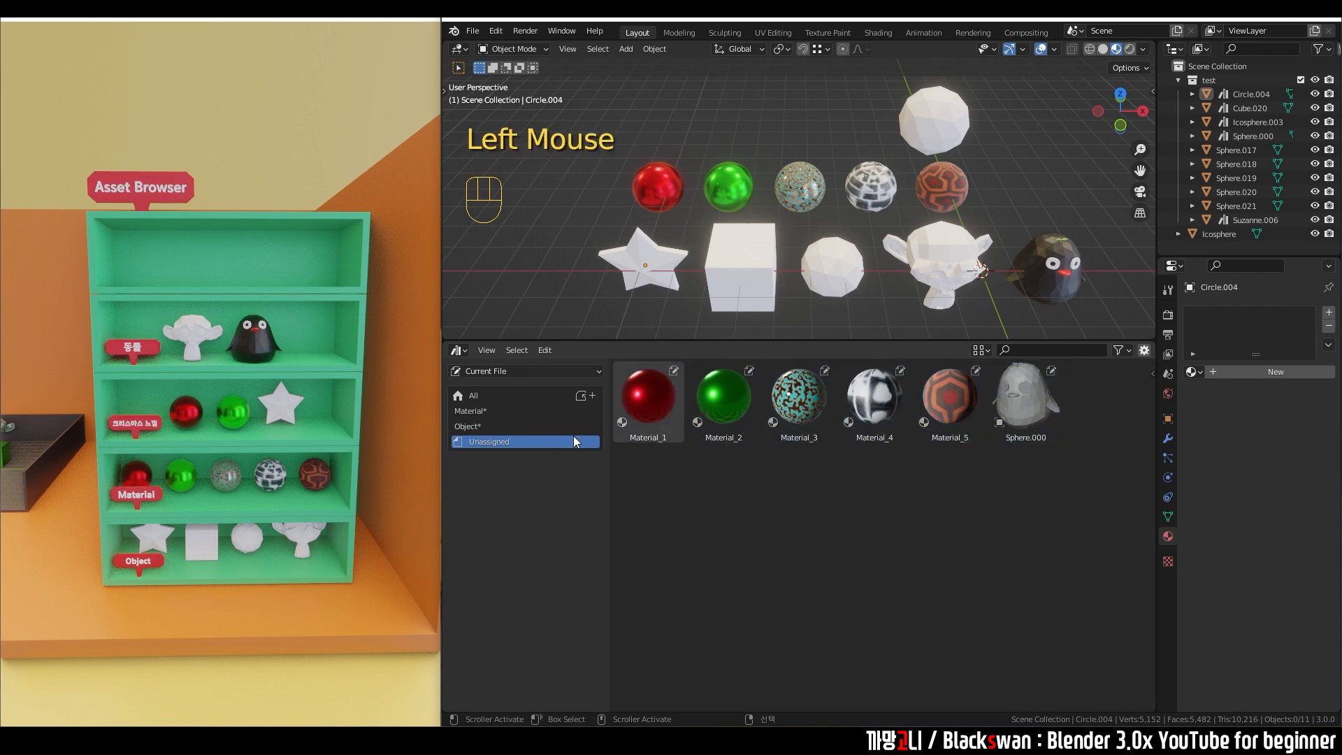
# Step: Assign Material_1, Material_2, Material_3, Material_4 and Material_5 to the Material catalog and open it to check the result
pyautogui.click(495, 397)
pyautogui.click(912, 515)
pyautogui.click(875, 398)
pyautogui.keyDown('ctrl'); pyautogui.click(950, 398); pyautogui.keyUp('ctrl')
pyautogui.keyDown('ctrl'); pyautogui.click(1025, 398); pyautogui.keyUp('ctrl')
pyautogui.keyDown('ctrl'); pyautogui.click(1100, 398); pyautogui.keyUp('ctrl')
pyautogui.keyDown('ctrl'); pyautogui.click(645, 490); pyautogui.keyUp('ctrl')
pyautogui.moveTo(649, 496); pyautogui.dragTo(510, 410)
pyautogui.click(518, 411)
pyautogui.moveTo(1009, 522); pyautogui.dragTo(825, 461)
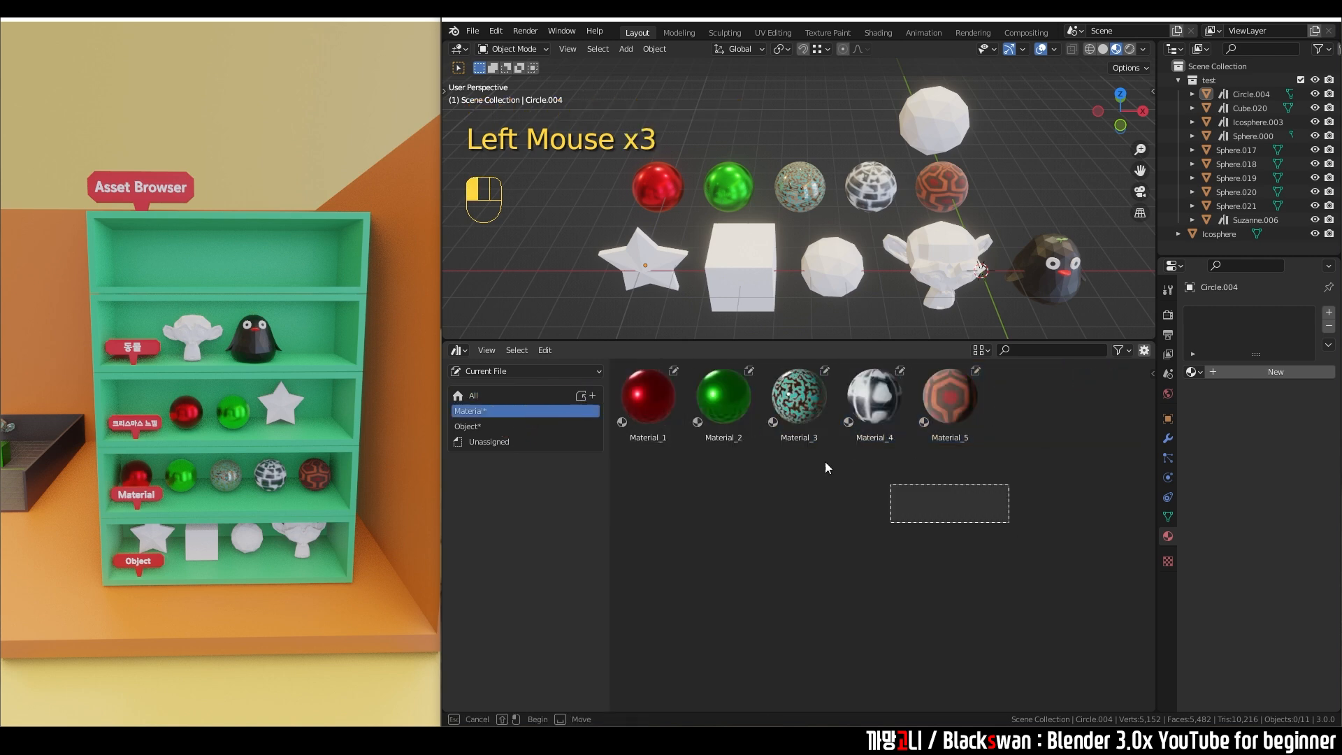
# Step: Create a new top-level catalog and name it 크리스마스느낌
pyautogui.click(592, 395)
pyautogui.click(518, 411)
pyautogui.doubleClick(513, 411)
pyautogui.write('df')
pyautogui.write('크리스마스느낌')
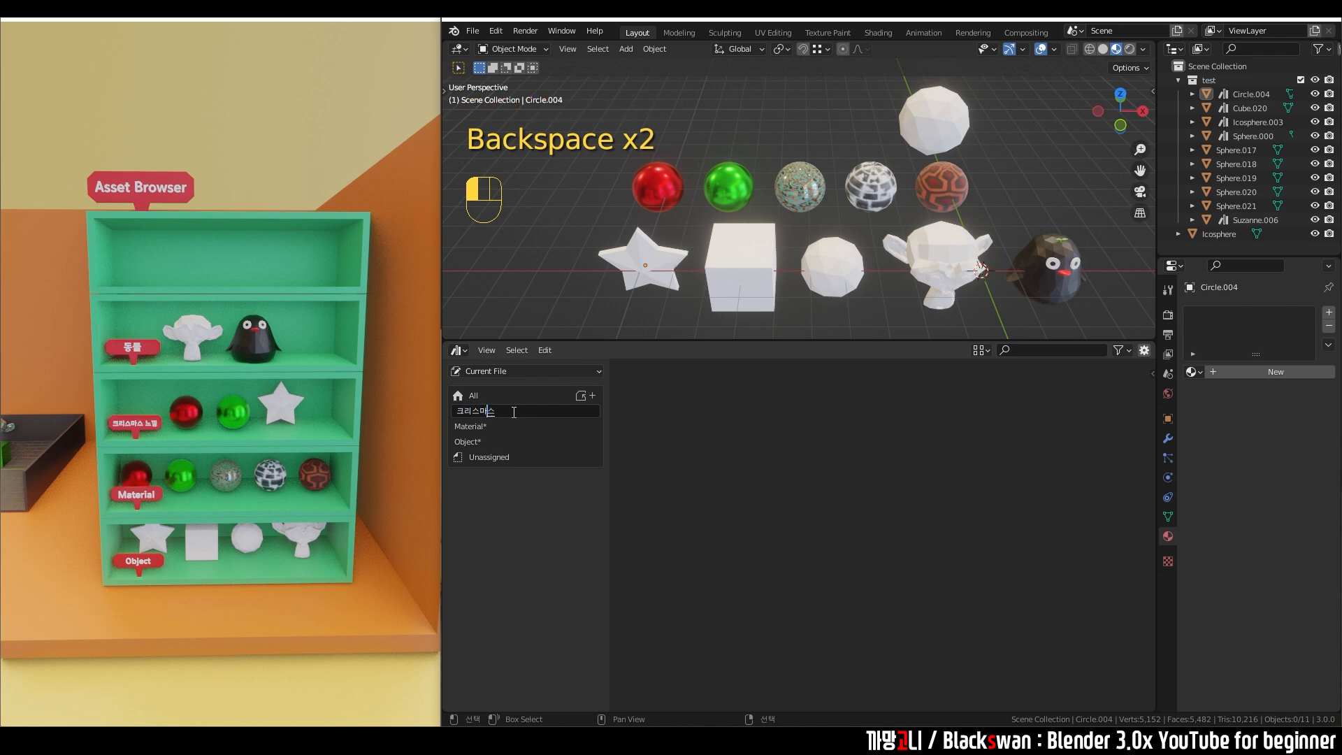
pyautogui.press('Return')
pyautogui.click(496, 423)
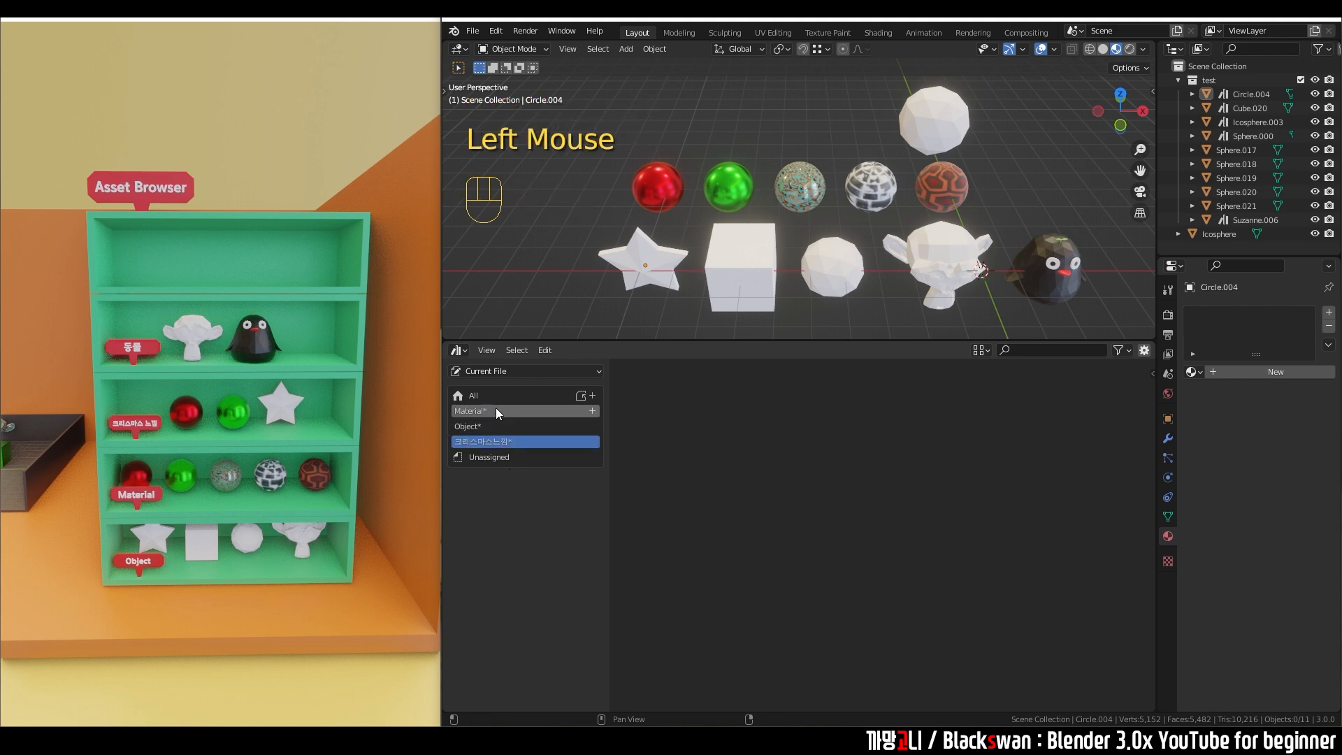
# Step: Assign Circle.004, Material_1 and Material_2 to the 크리스마스느낌 catalog and open it to check its contents
pyautogui.click(482, 395)
pyautogui.click(873, 398)
pyautogui.keyDown('ctrl'); pyautogui.click(945, 412); pyautogui.keyUp('ctrl')
pyautogui.keyDown('ctrl'); pyautogui.click(640, 396); pyautogui.keyUp('ctrl')
pyautogui.moveTo(640, 396); pyautogui.dragTo(509, 442)
pyautogui.click(510, 442)
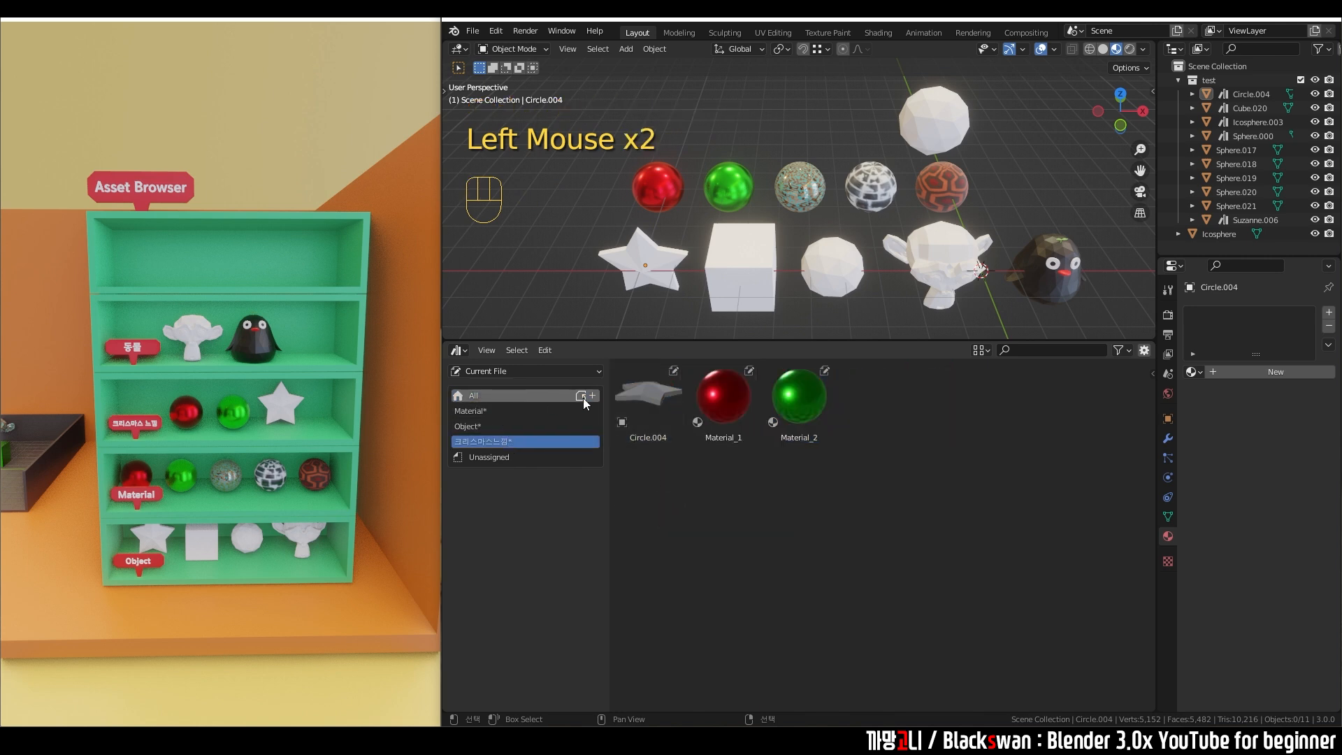
# Step: Create another top-level catalog and name it 동물
pyautogui.click(592, 395)
pyautogui.press('e')
pyautogui.doubleClick(522, 411)
pyautogui.write('ㄷ')
pyautogui.press('BackSpace')
pyautogui.press('BackSpace')
pyautogui.write('동물')
pyautogui.press('Return')
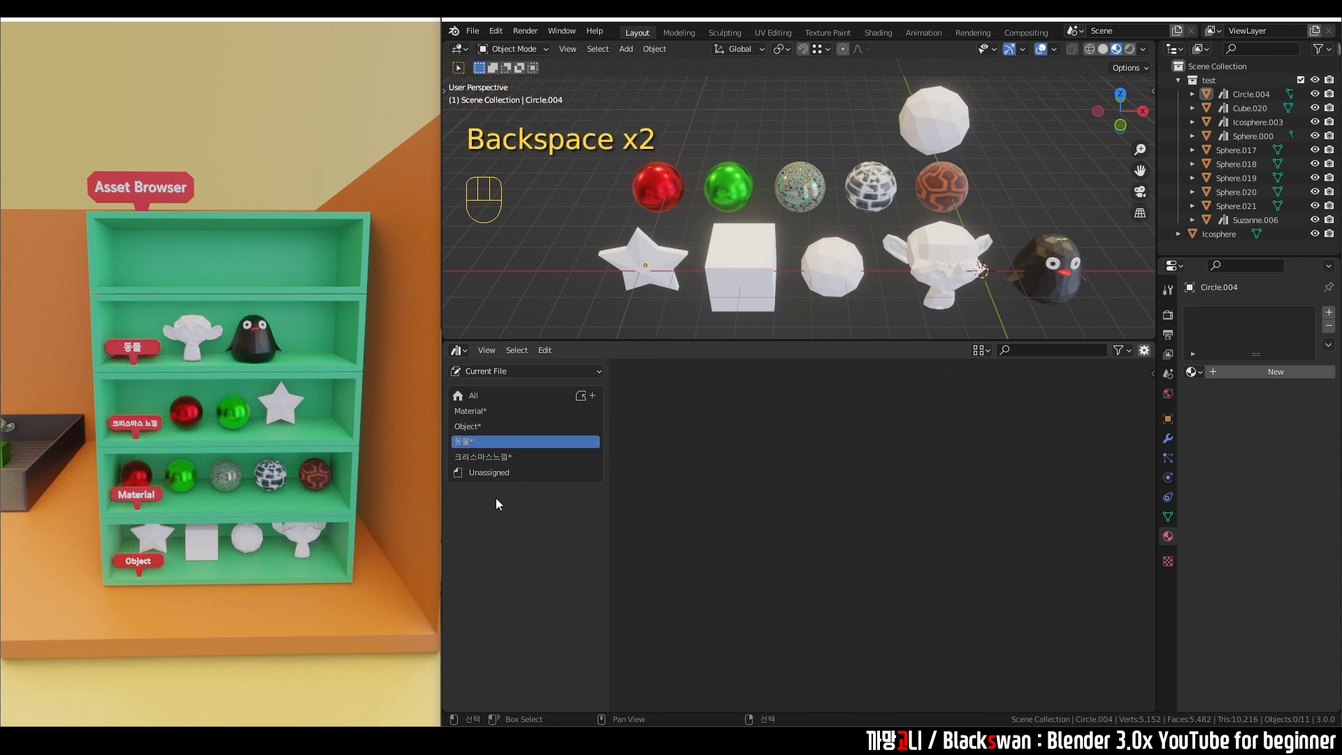
# Step: Assign Sphere.000 and Suzanne.006 to the 동물 catalog
pyautogui.click(543, 396)
pyautogui.click(798, 482)
pyautogui.keyDown('ctrl'); pyautogui.click(741, 489); pyautogui.keyUp('ctrl')
pyautogui.moveTo(741, 489); pyautogui.dragTo(509, 444)
# Step: Go through all the catalogs, including Unassigned and All, to examine which assets each one contains
pyautogui.click(497, 413)
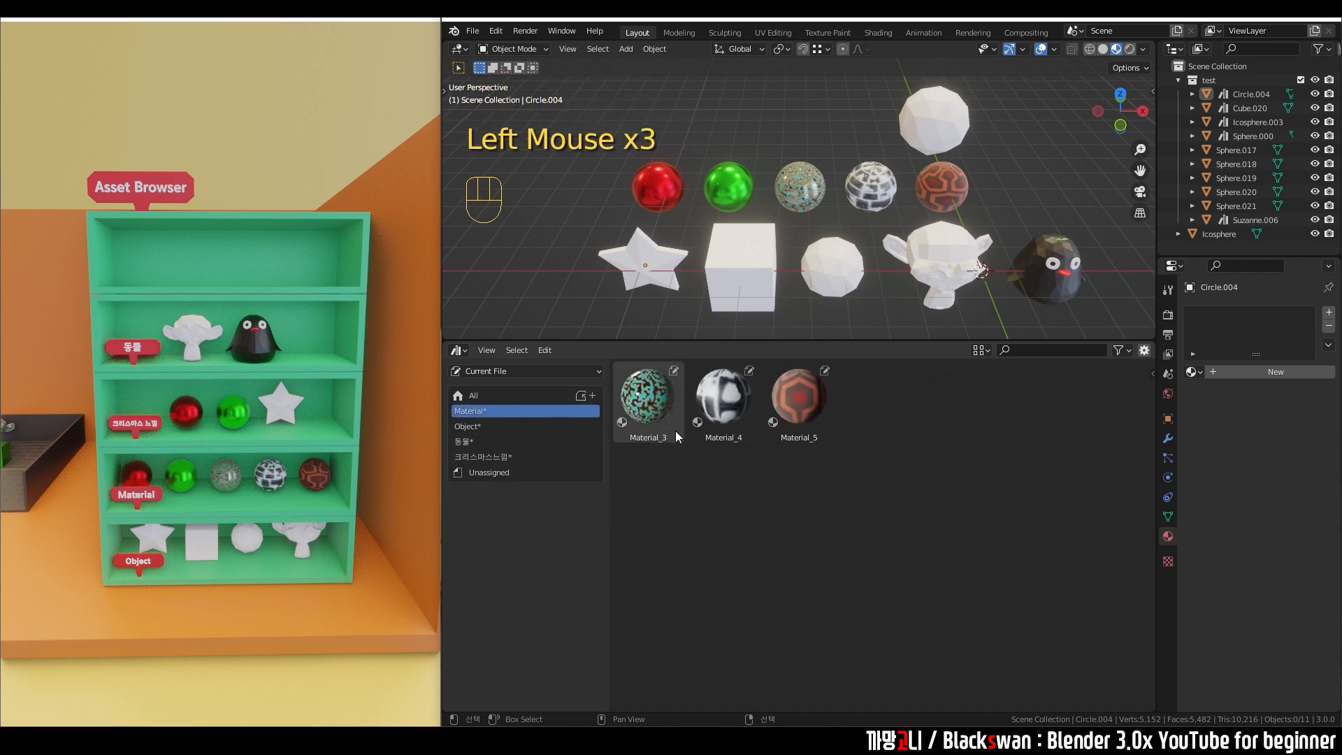
pyautogui.click(522, 396)
pyautogui.click(489, 472)
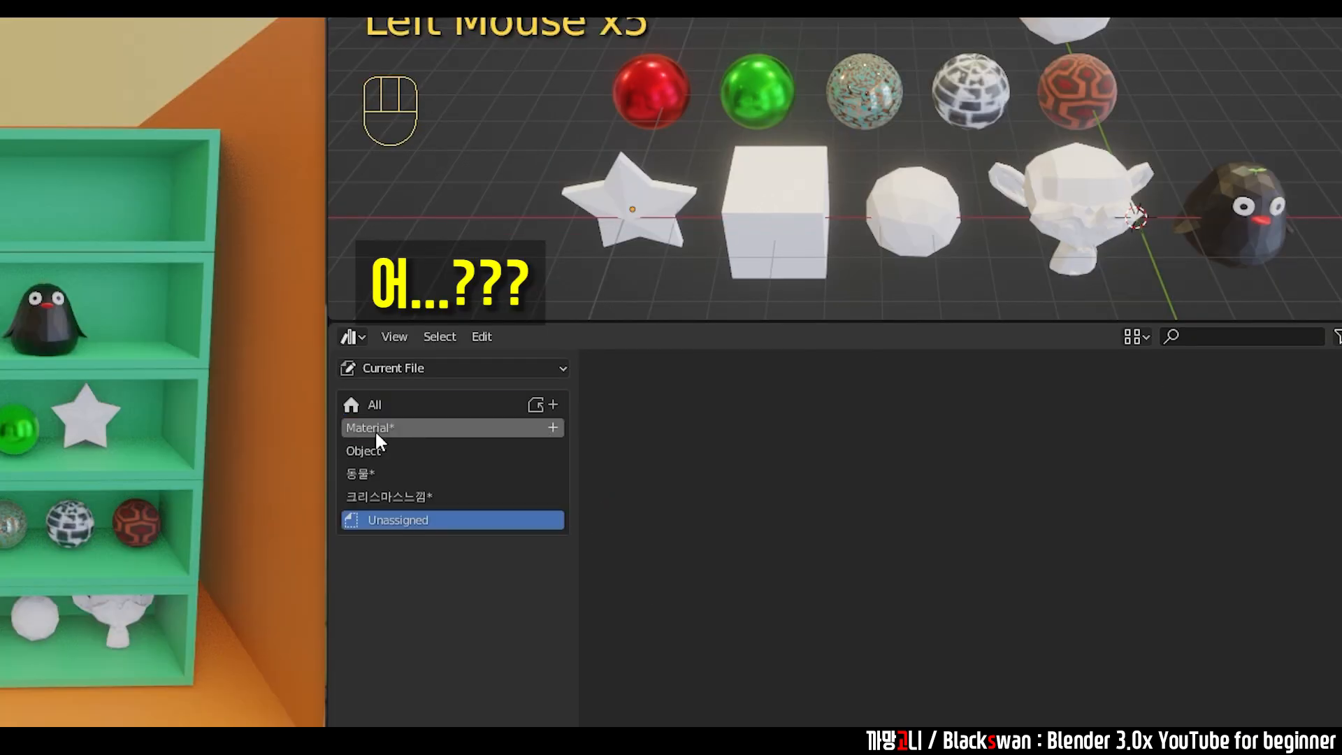
pyautogui.click(376, 428)
pyautogui.click(375, 450)
pyautogui.click(374, 473)
pyautogui.click(378, 496)
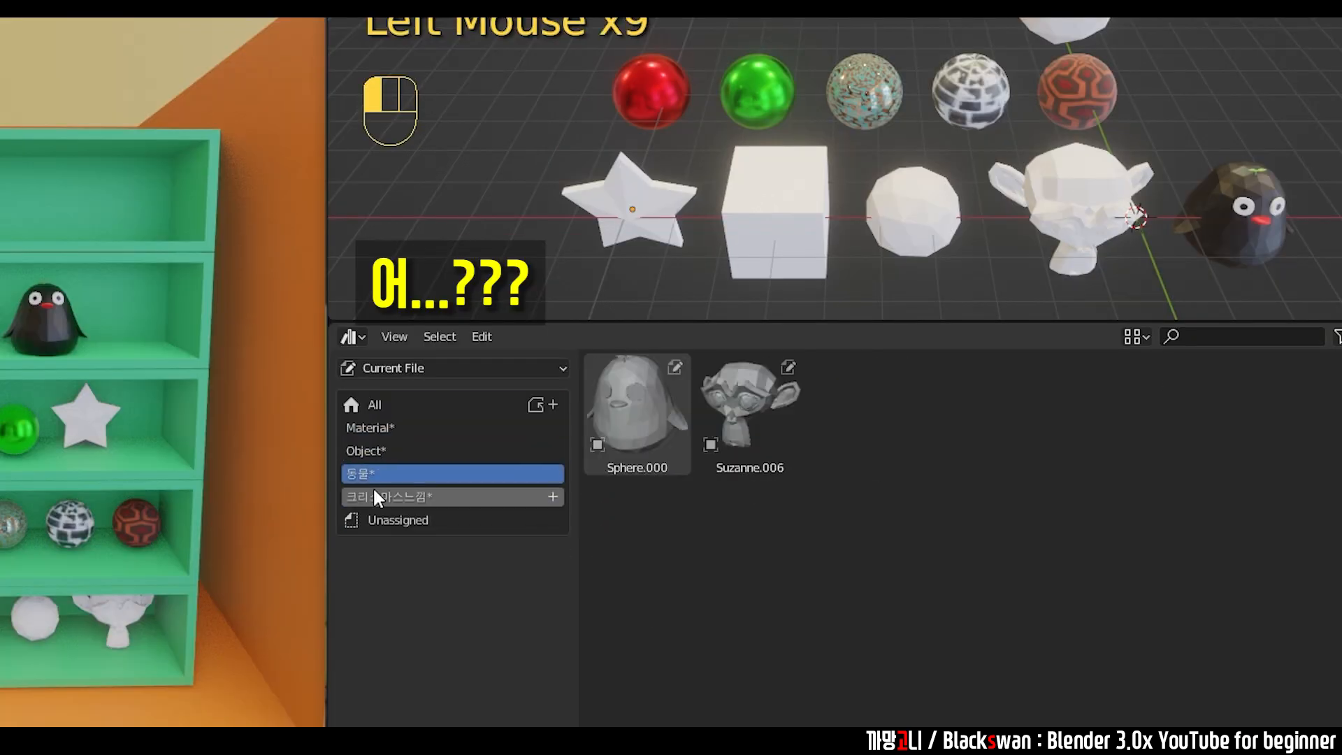
pyautogui.click(399, 408)
# Step: Move Circle.004 from the 크리스마스느낌 catalog back to the Object catalog and check both catalogs
pyautogui.click(457, 498)
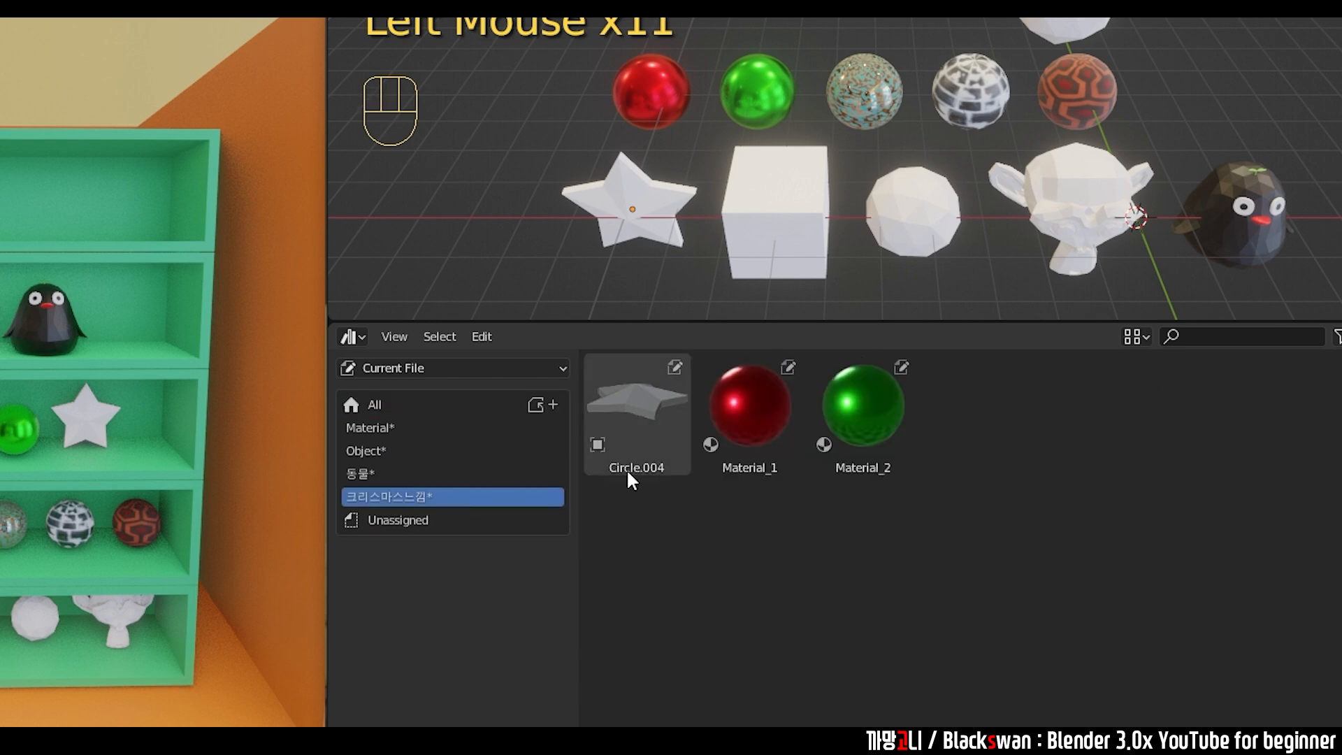
pyautogui.click(639, 466)
pyautogui.click(659, 453)
pyautogui.click(366, 451)
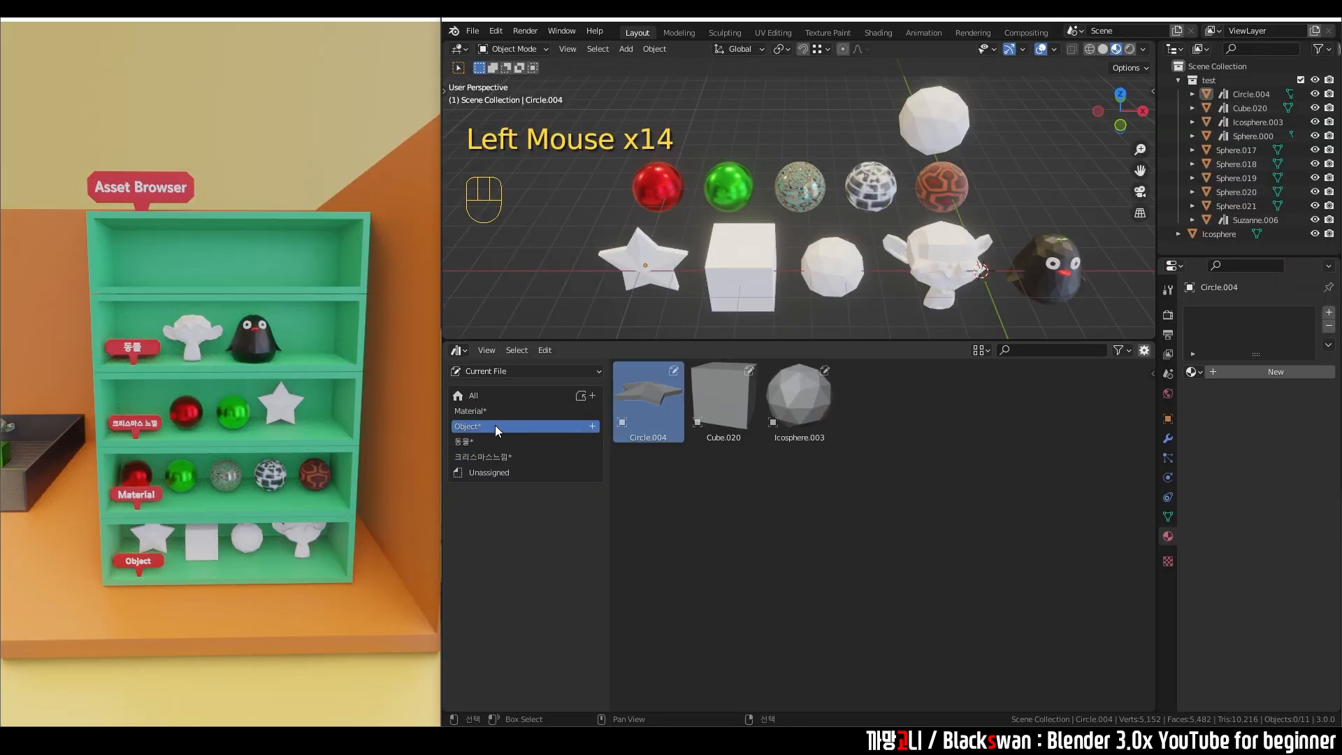
pyautogui.click(494, 454)
pyautogui.click(696, 484)
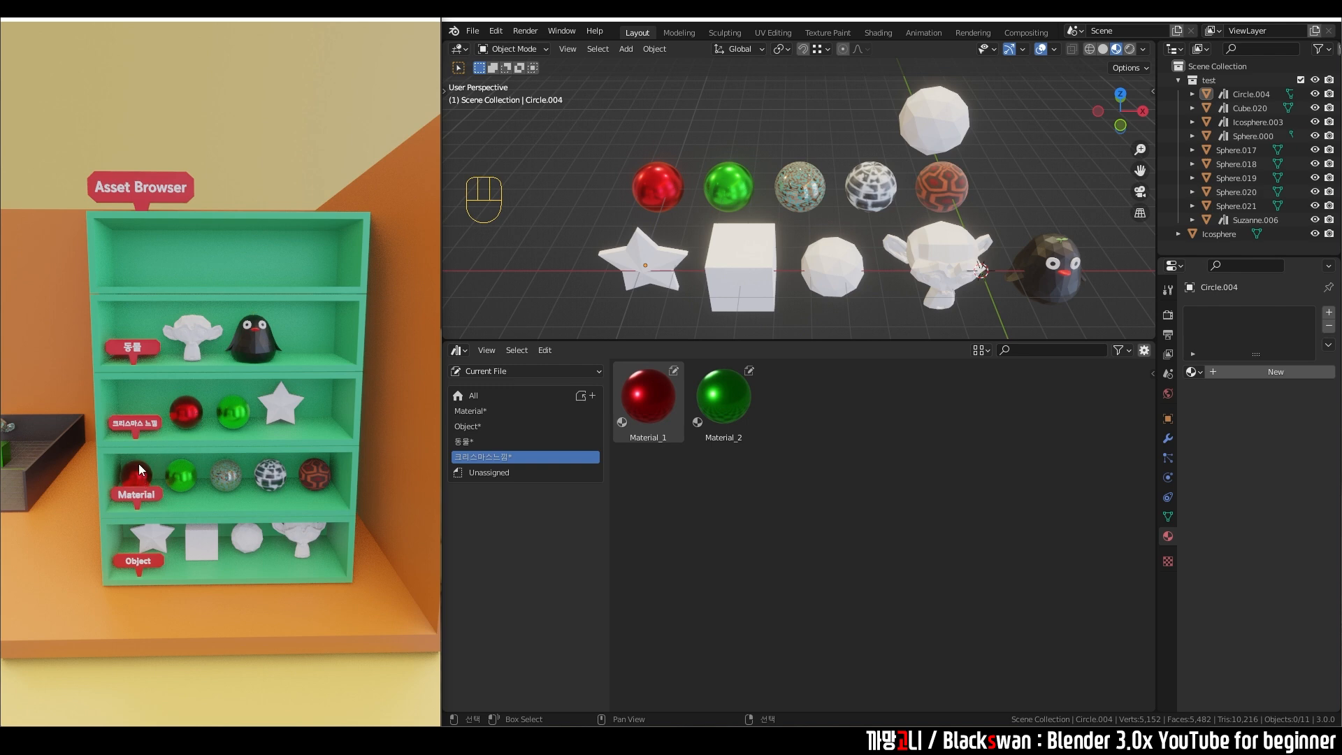
# Step: Compare the contents of the Material, Object, 동물 and 크리스마스느낌 catalogs with the shelf picture
pyautogui.click(490, 412)
pyautogui.click(491, 427)
pyautogui.click(490, 442)
pyautogui.click(491, 456)
pyautogui.doubleClick(644, 421)
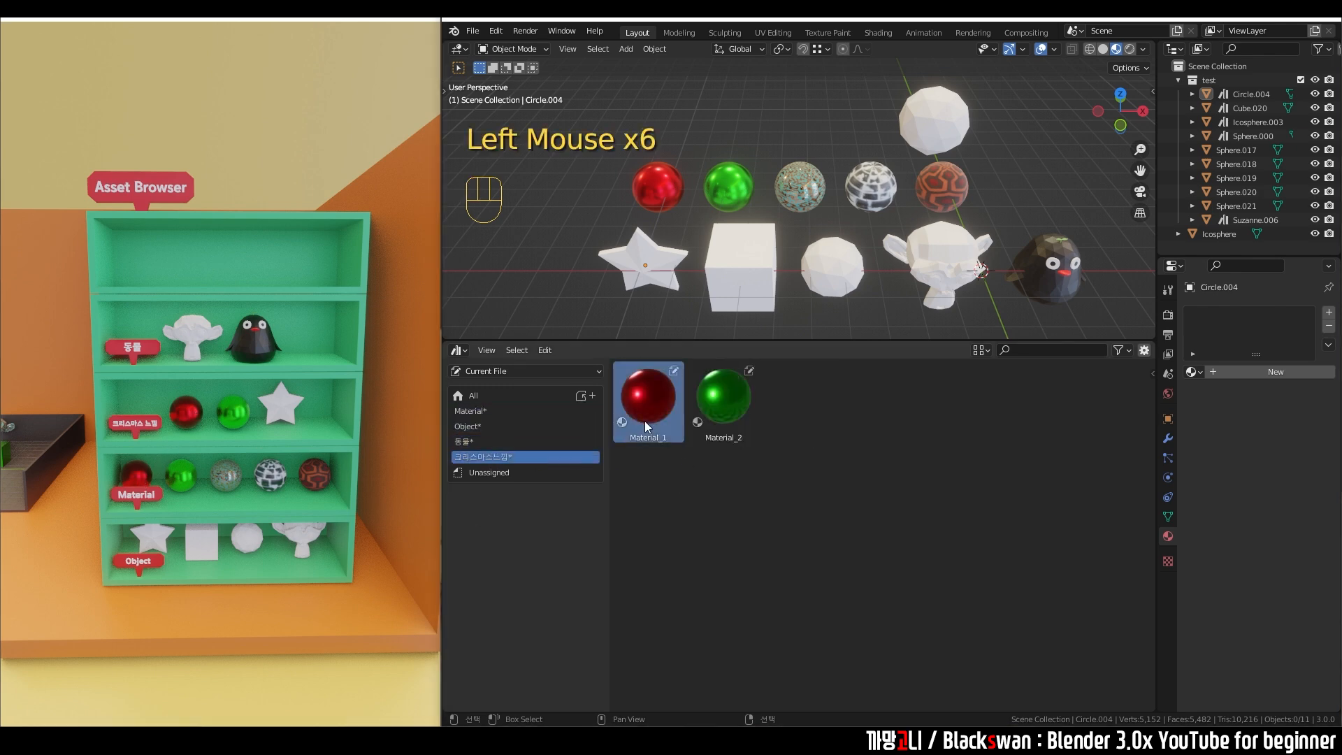
pyautogui.click(504, 422)
pyautogui.click(505, 412)
pyautogui.click(505, 424)
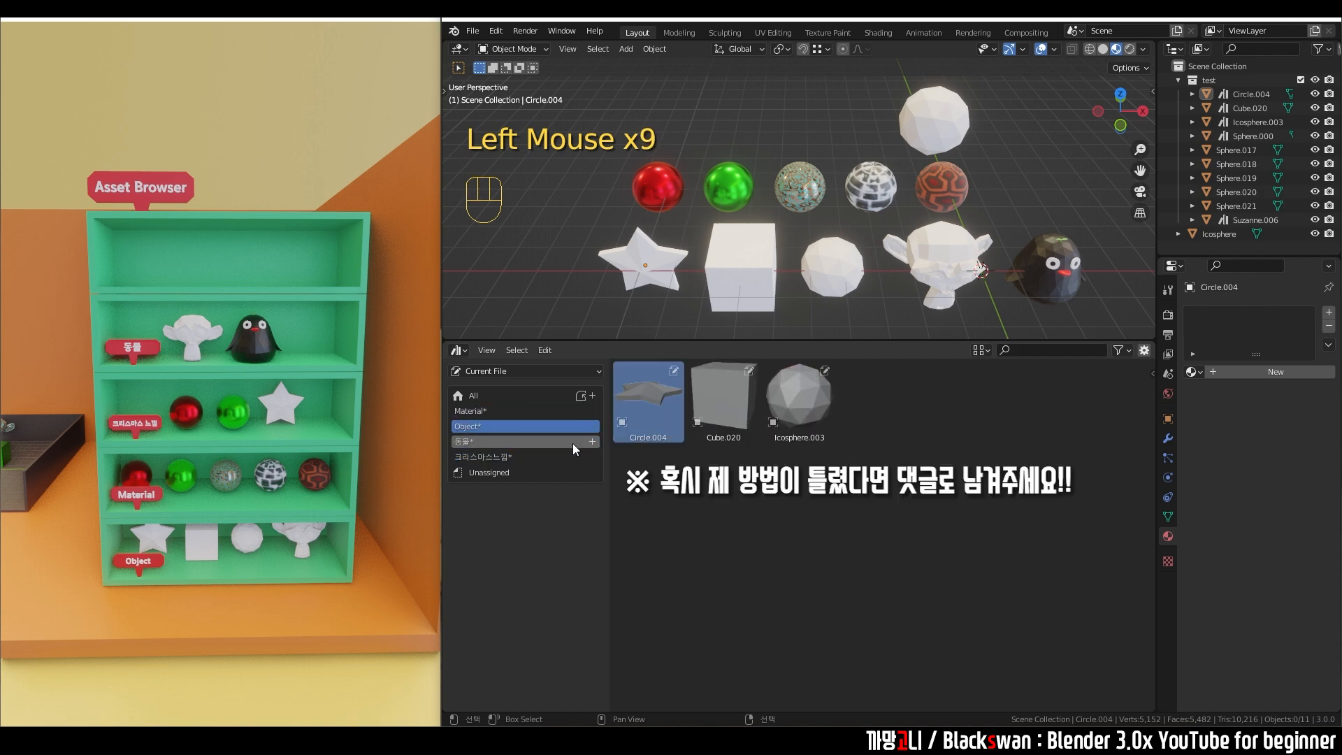
pyautogui.click(505, 413)
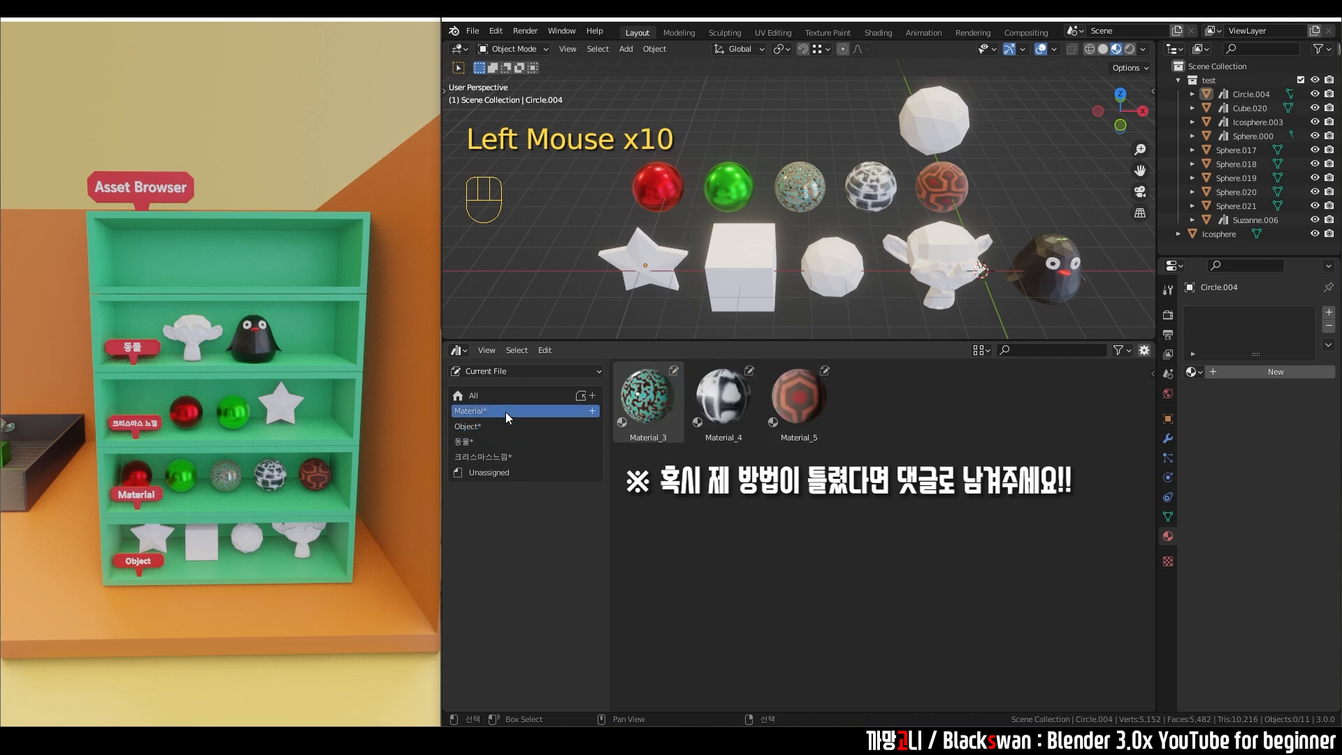
# Step: Move Material_1 and Material_2 from the 크리스마스느낌 catalog back to the Material catalog
pyautogui.click(526, 455)
pyautogui.moveTo(656, 408); pyautogui.dragTo(530, 414)
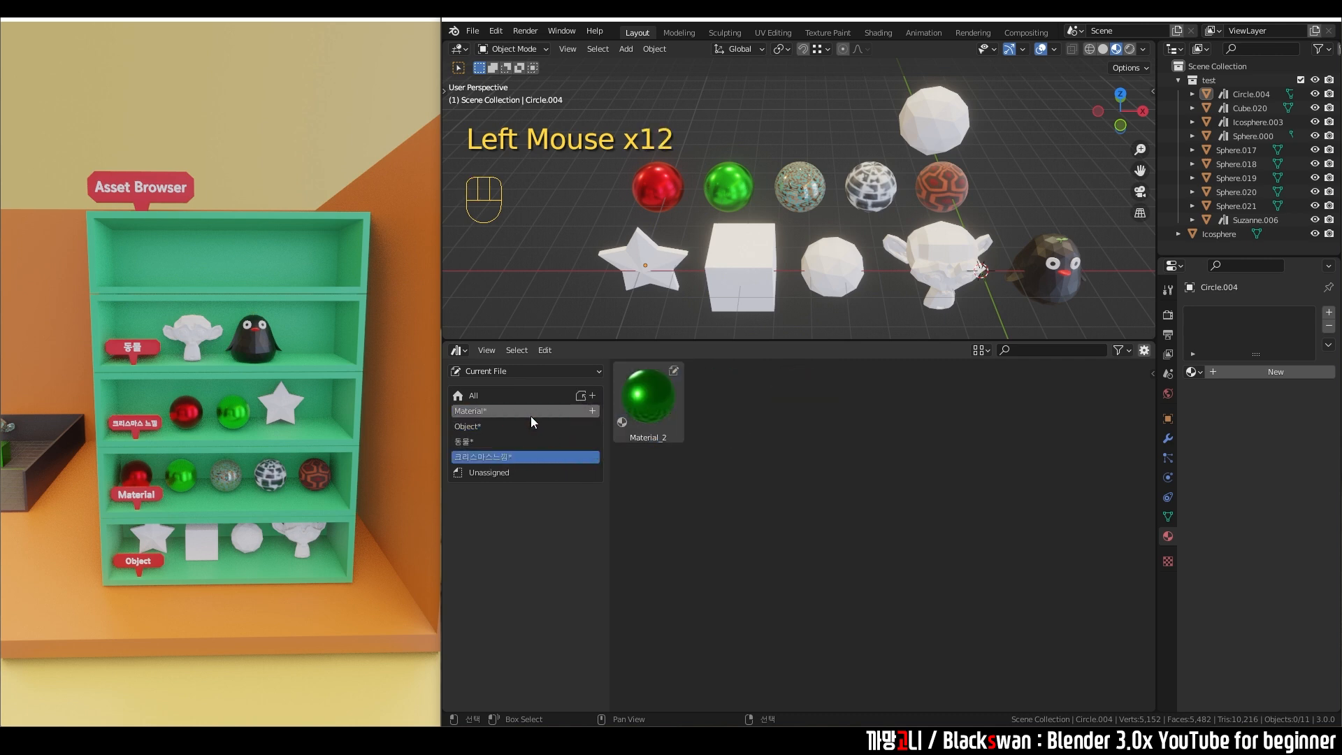
pyautogui.click(511, 411)
pyautogui.click(715, 473)
pyautogui.click(526, 424)
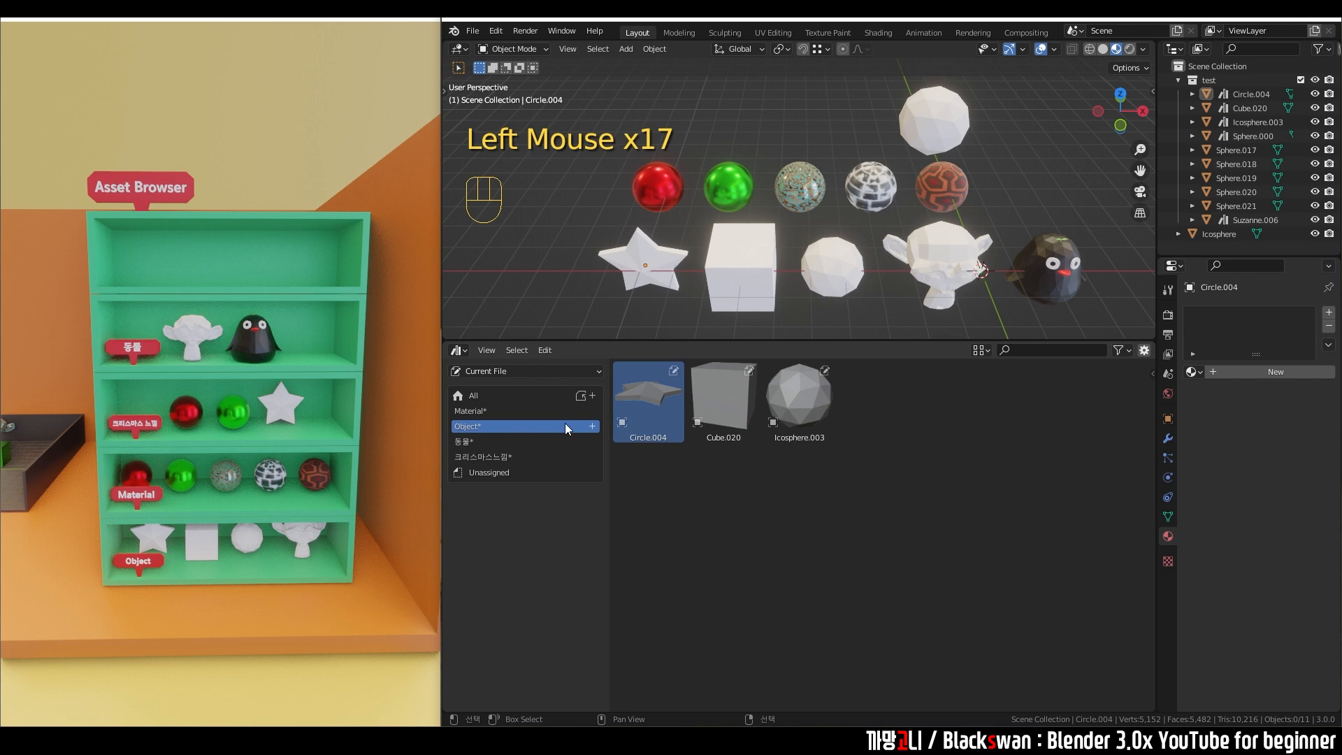
pyautogui.click(531, 456)
pyautogui.moveTo(650, 402); pyautogui.dragTo(501, 414)
pyautogui.click(488, 424)
pyautogui.click(488, 425)
# Step: Delete the empty 크리스마스느낌 catalog
pyautogui.click(493, 456)
pyautogui.rightClick(493, 456)
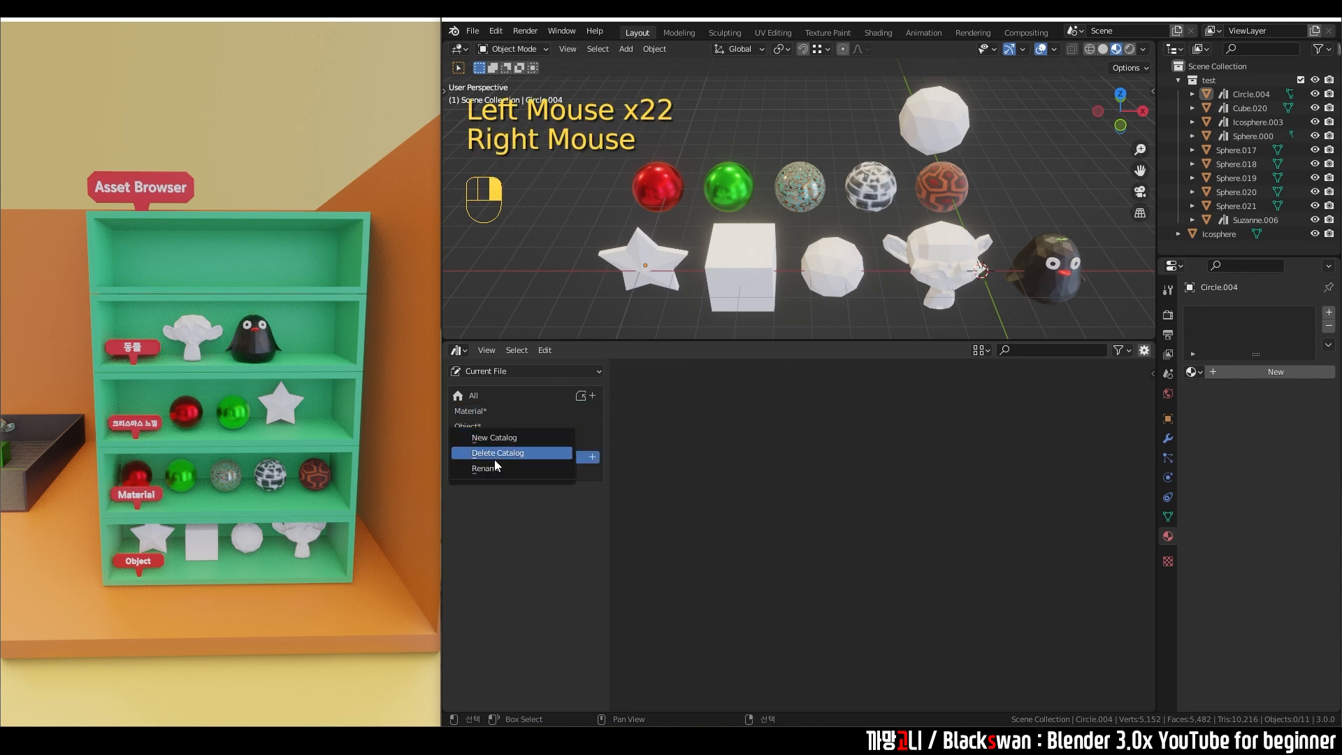
pyautogui.click(552, 453)
pyautogui.rightClick(491, 458)
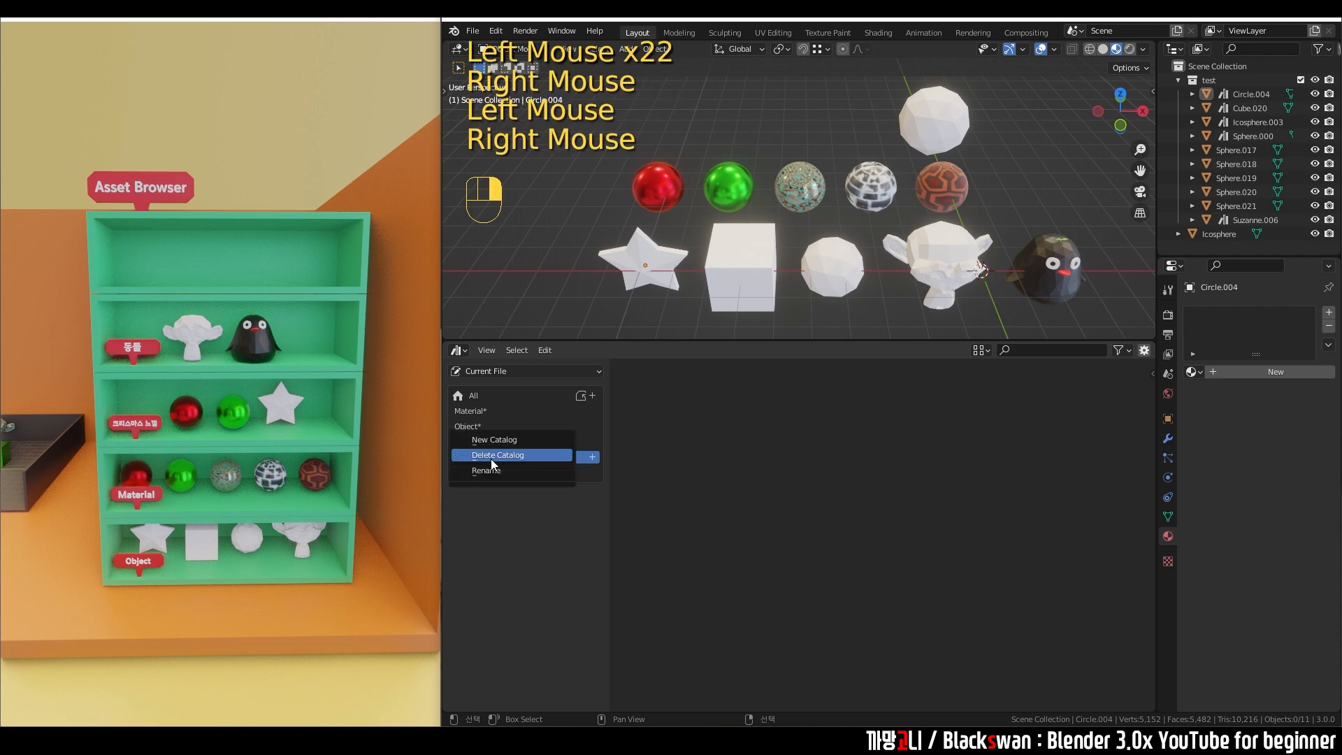
pyautogui.click(517, 455)
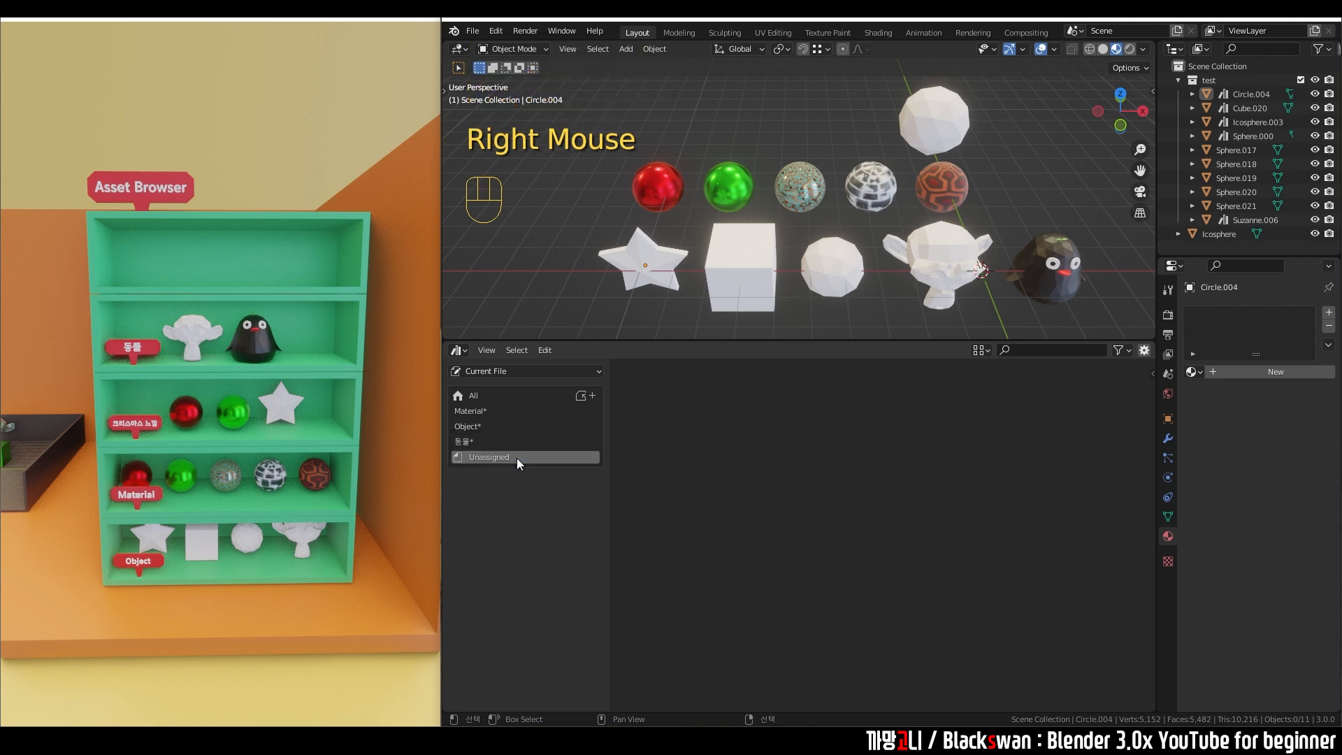
# Step: Review the assets in the remaining Material, Object and 동물 catalogs
pyautogui.click(482, 442)
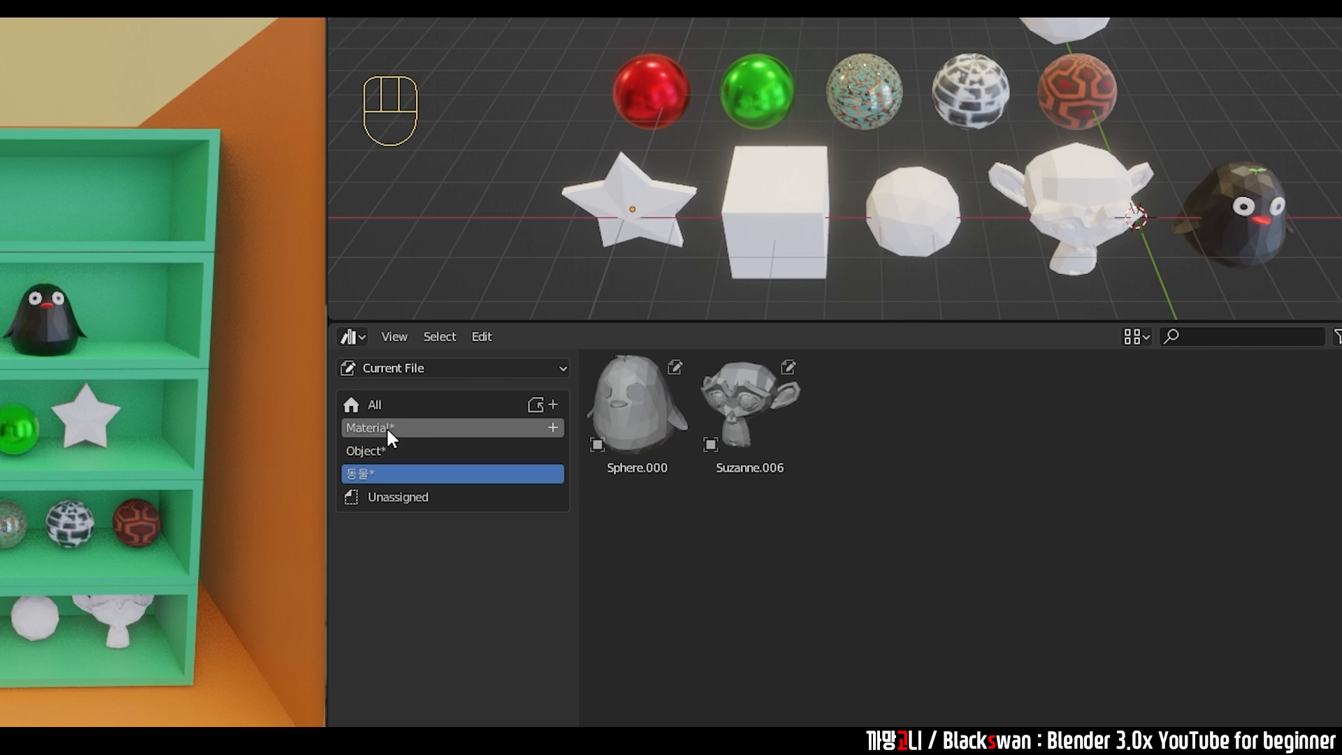
pyautogui.click(391, 449)
pyautogui.click(386, 472)
pyautogui.click(405, 450)
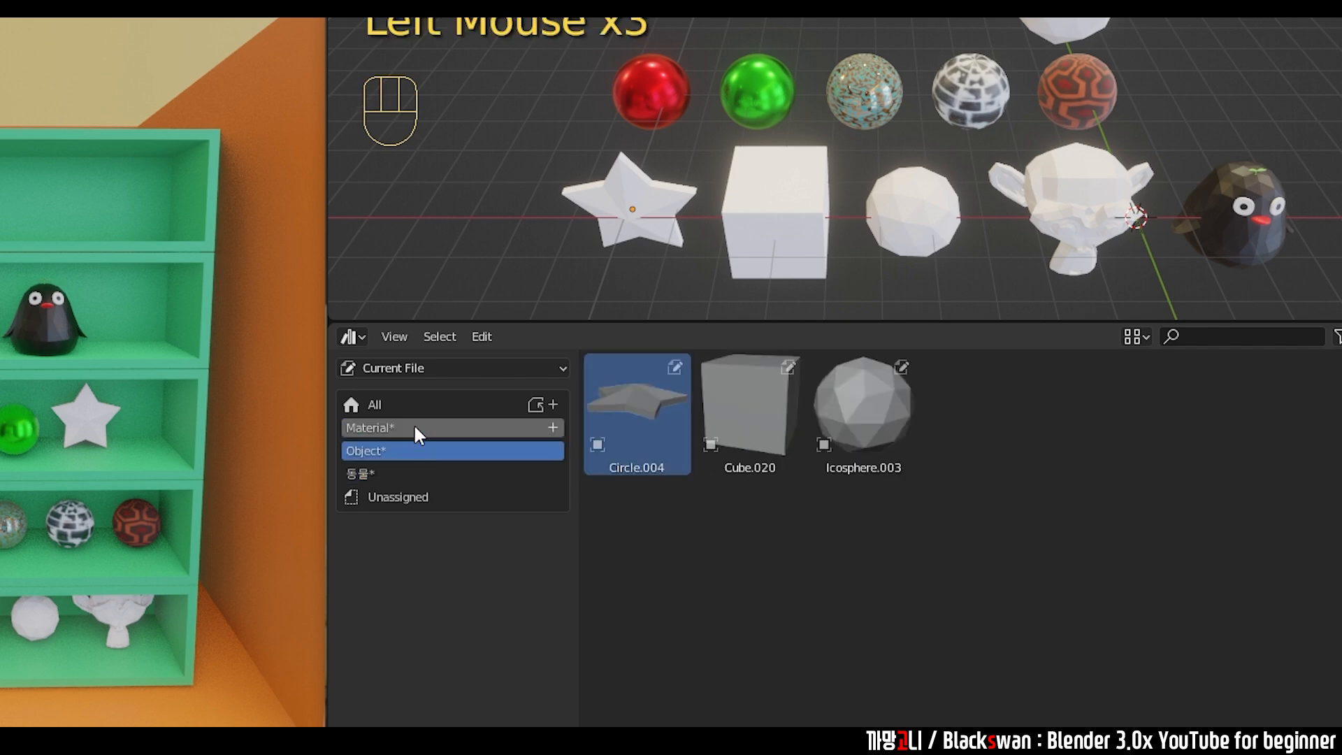
pyautogui.click(392, 428)
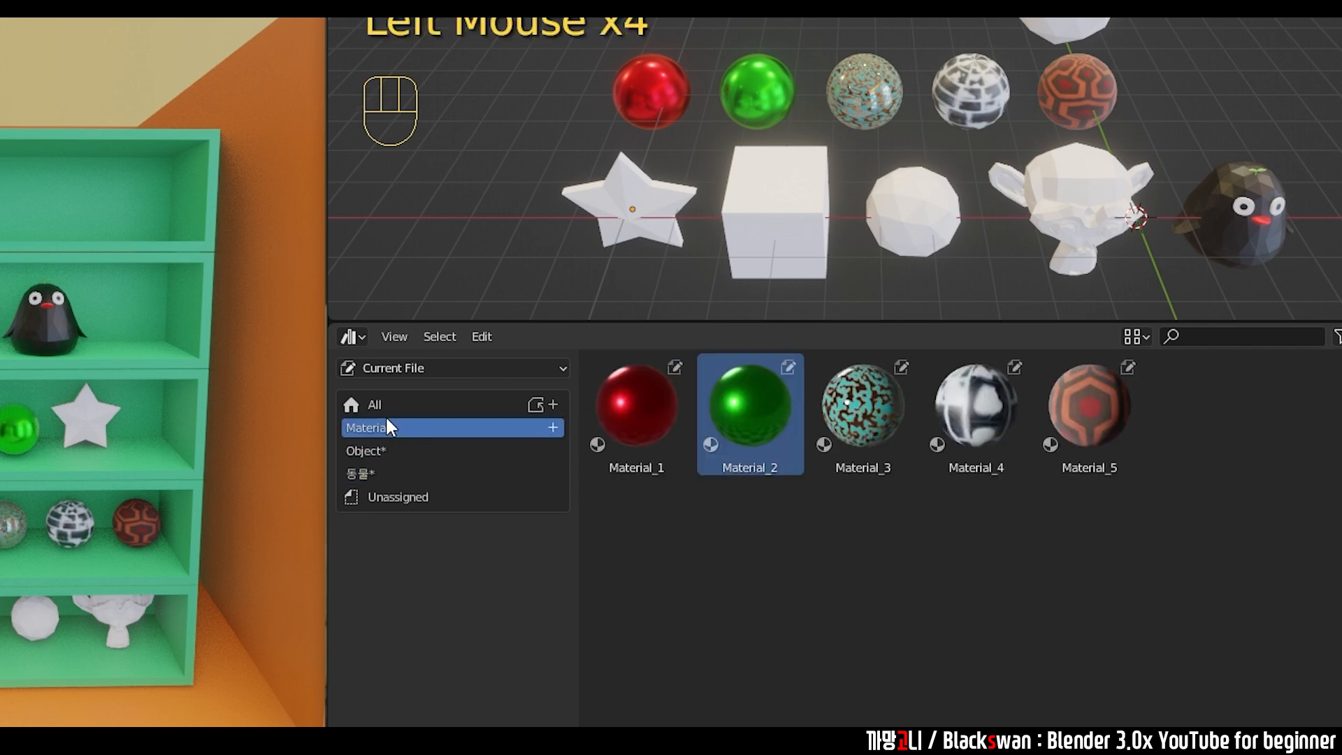
pyautogui.click(471, 450)
pyautogui.click(468, 473)
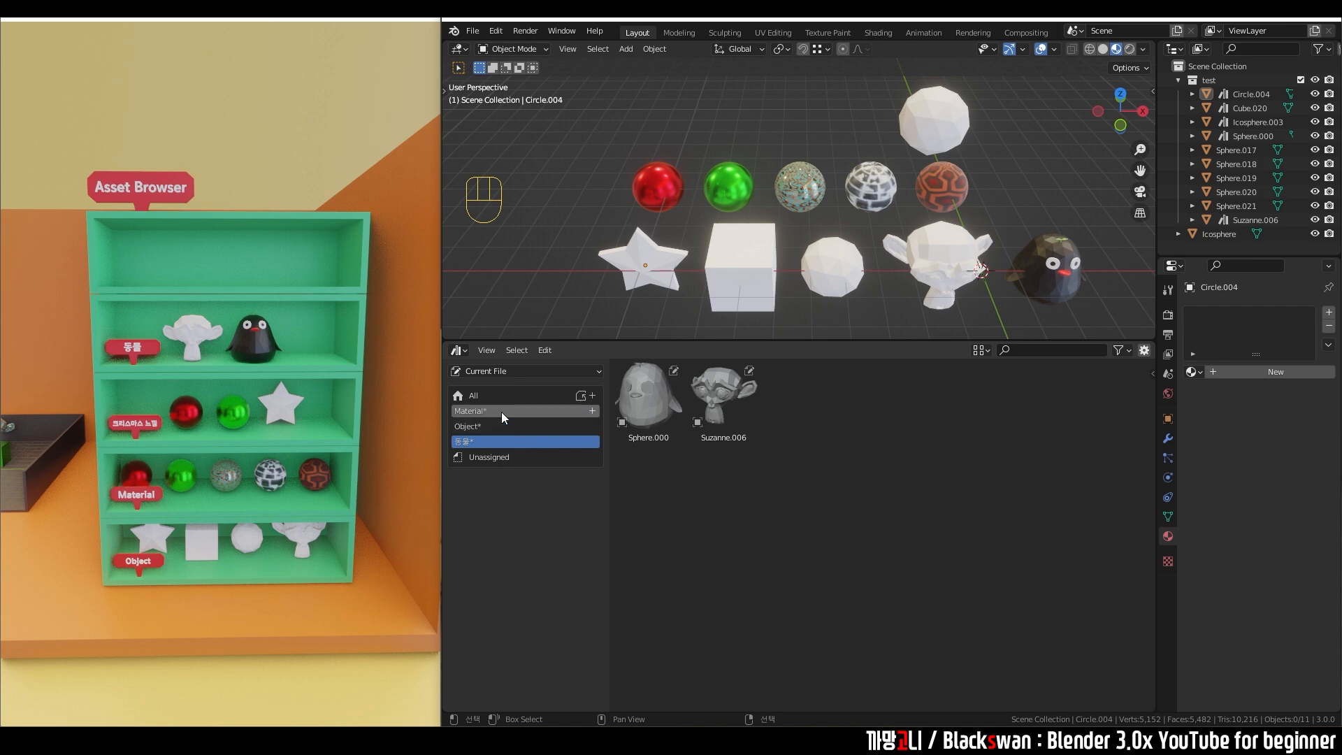
pyautogui.click(416, 428)
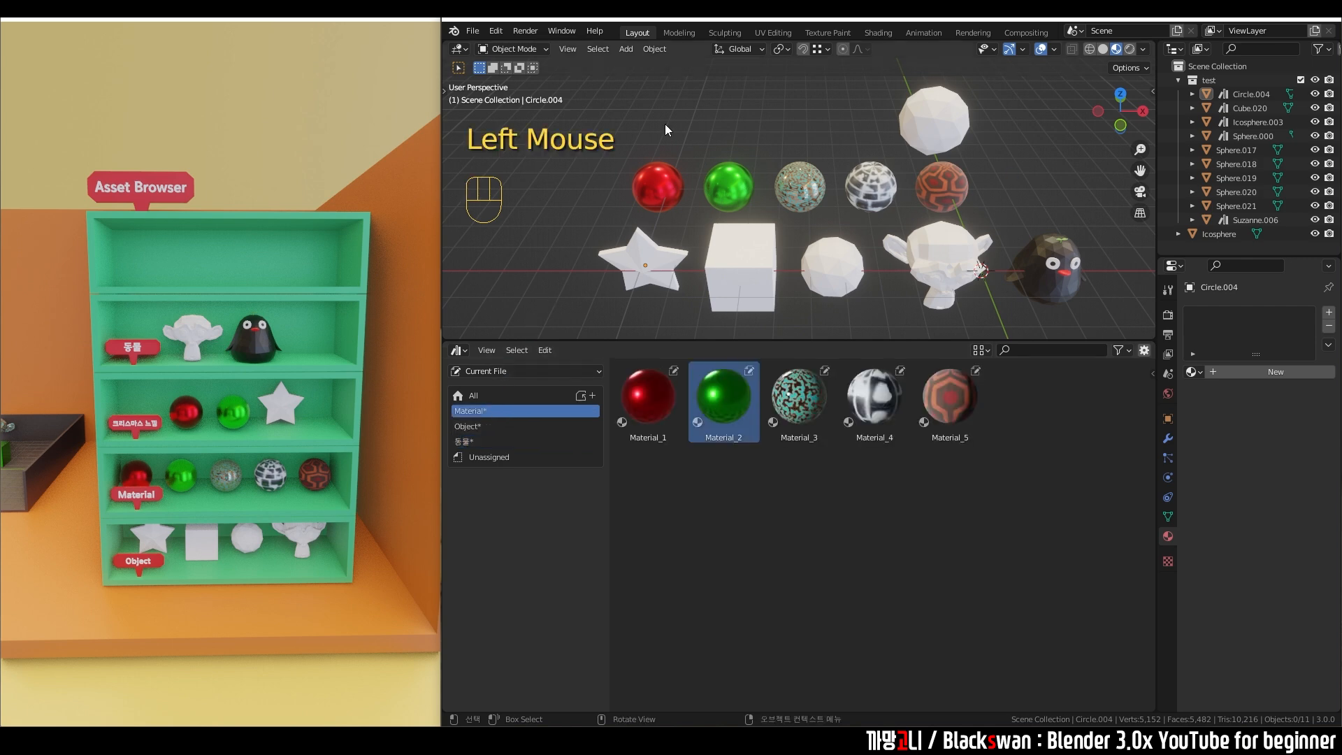
# Step: Save the file as 20211207 Asset Browser.blend in the My Asset folder and return to the Material catalog
pyautogui.click(473, 32)
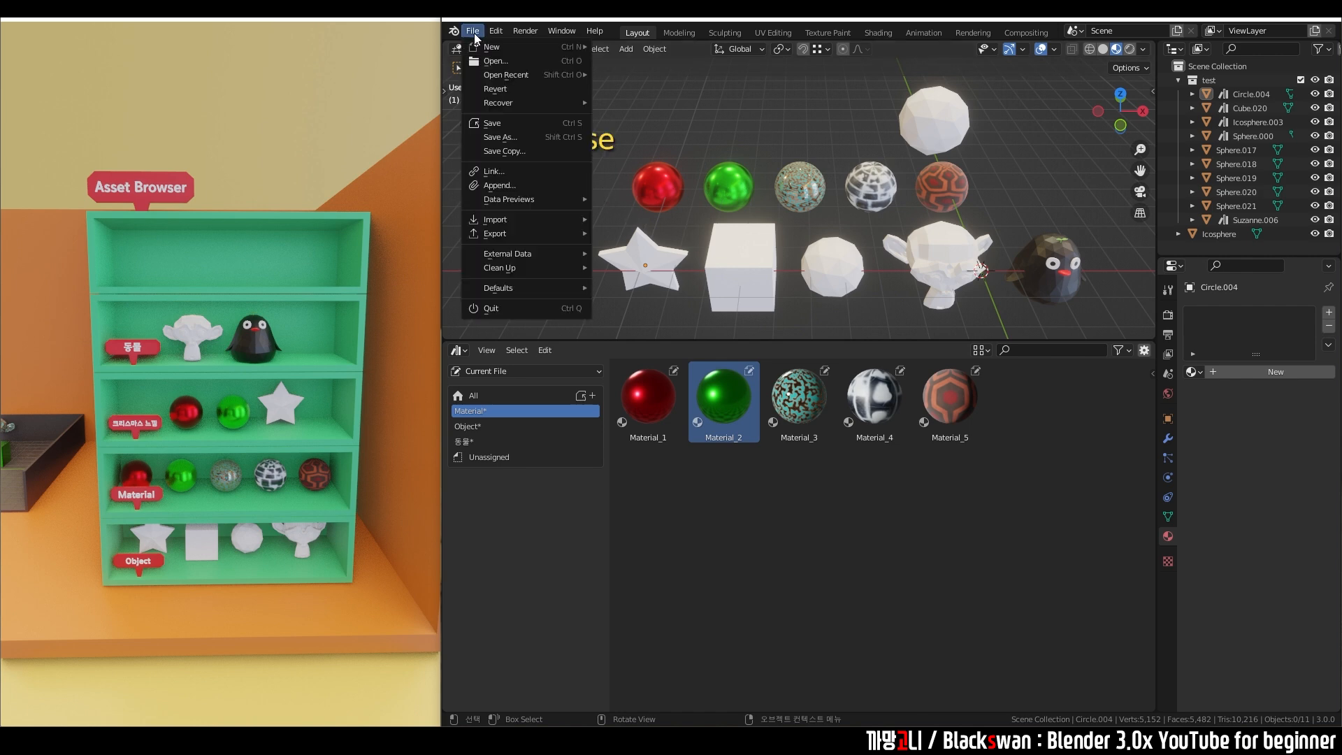
pyautogui.click(512, 138)
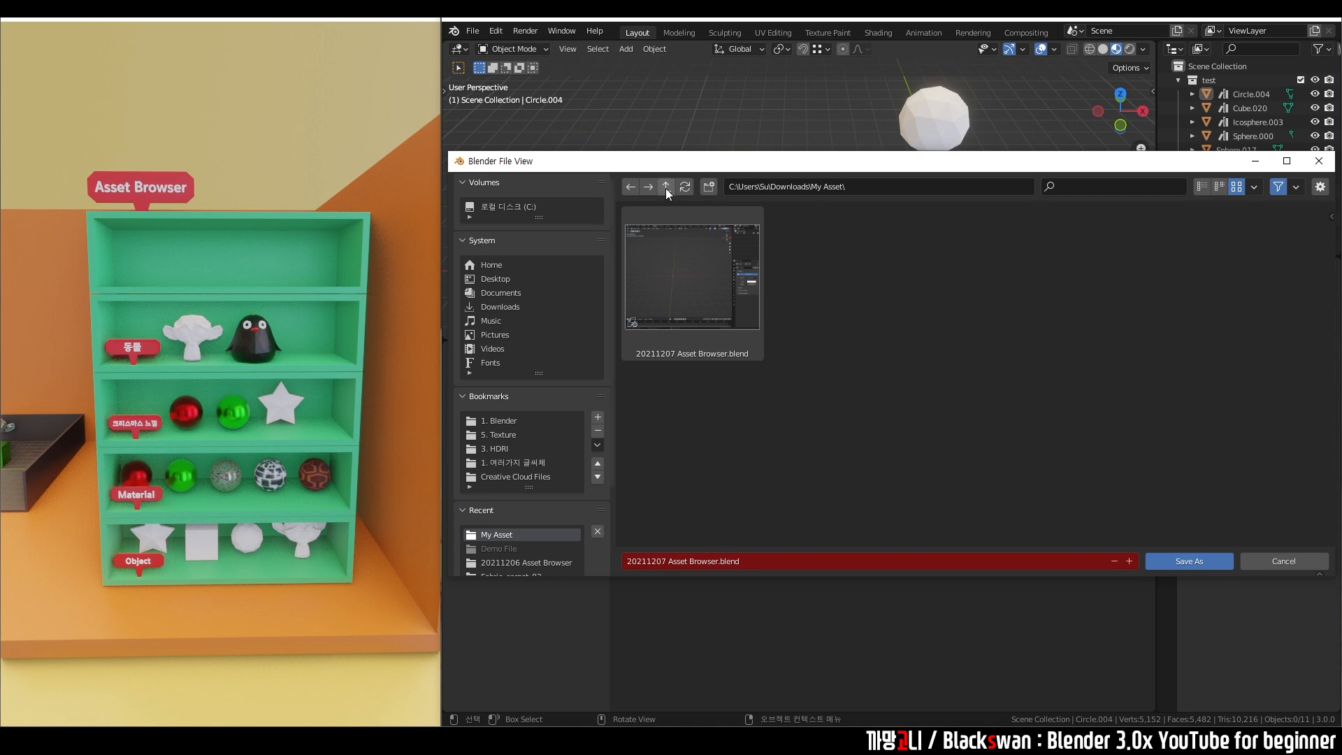
pyautogui.click(666, 188)
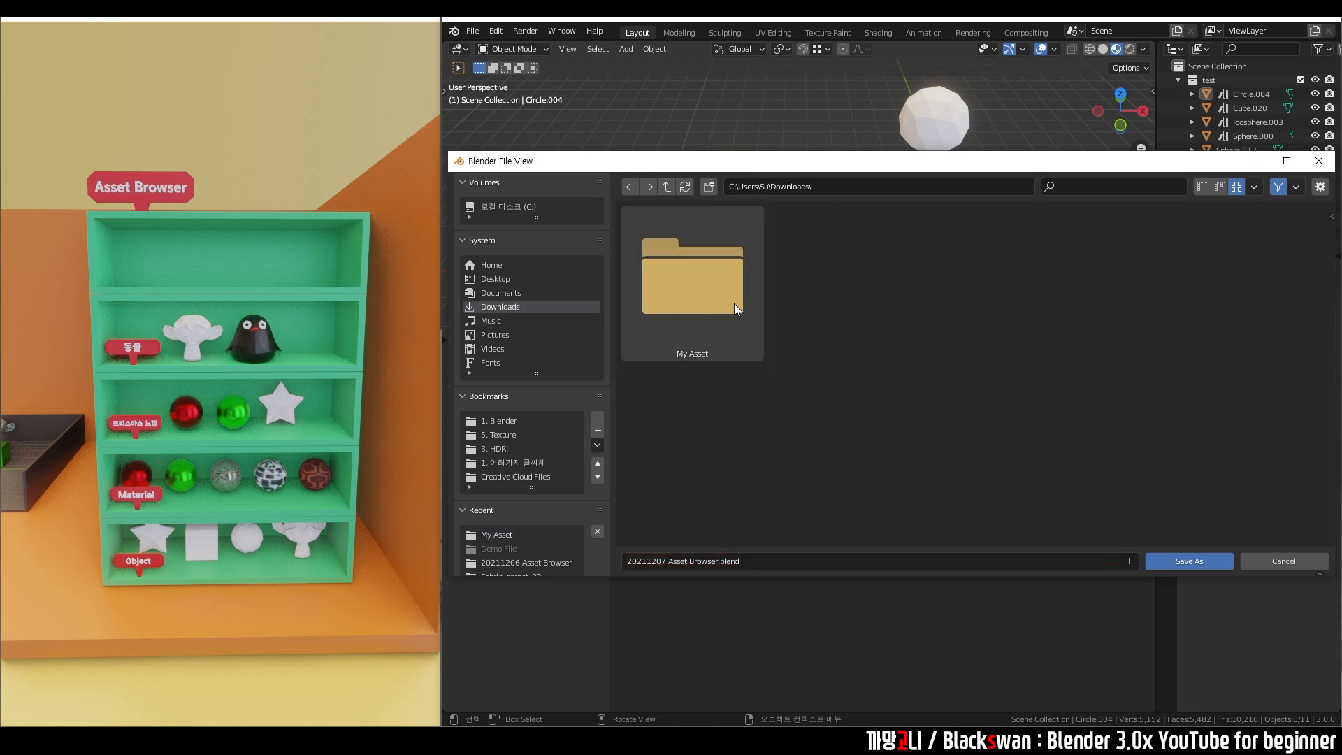
pyautogui.doubleClick(696, 294)
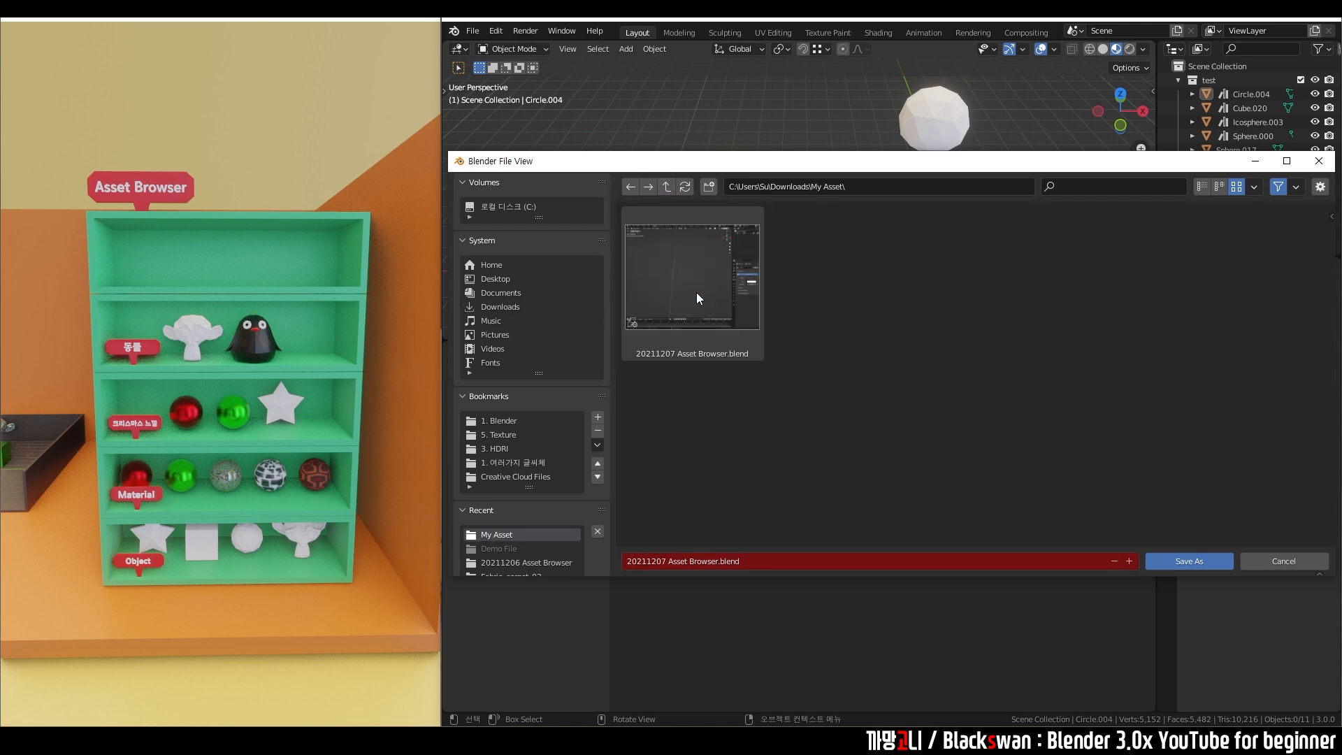
pyautogui.click(789, 561)
pyautogui.click(790, 566)
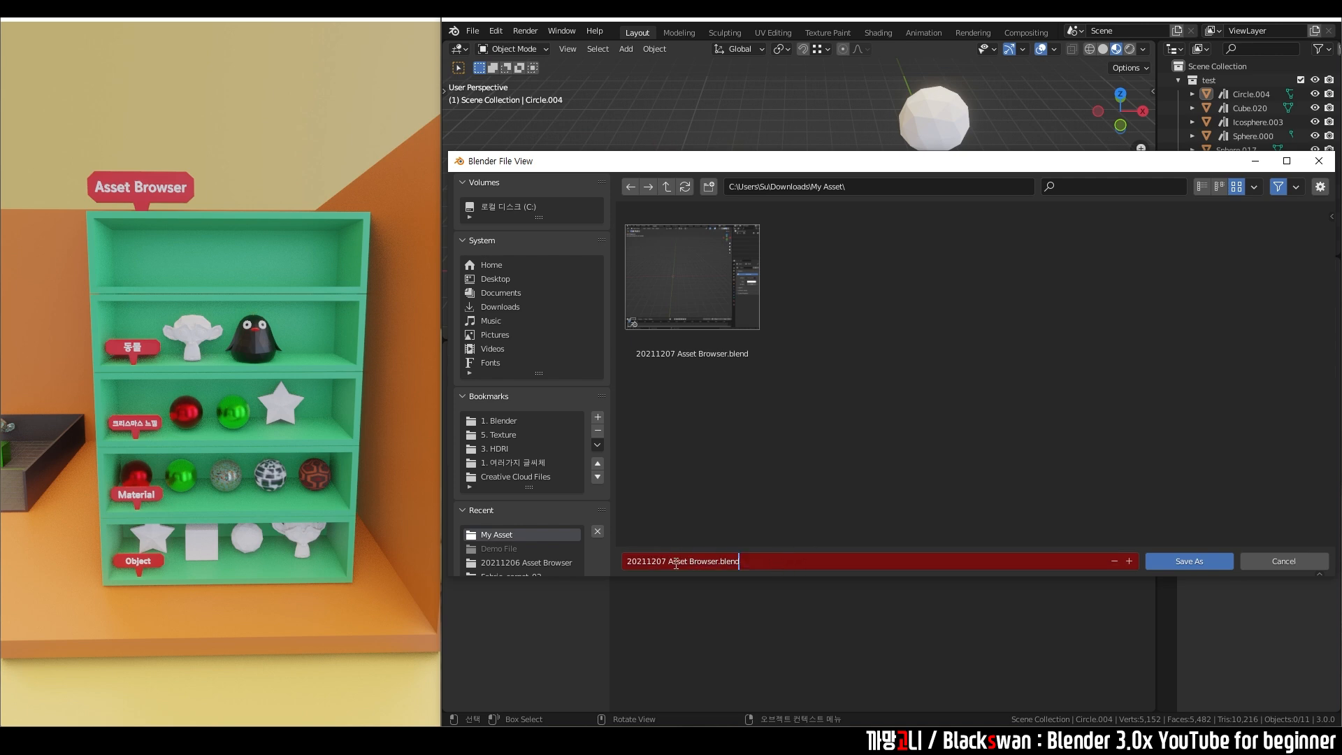
pyautogui.click(1197, 561)
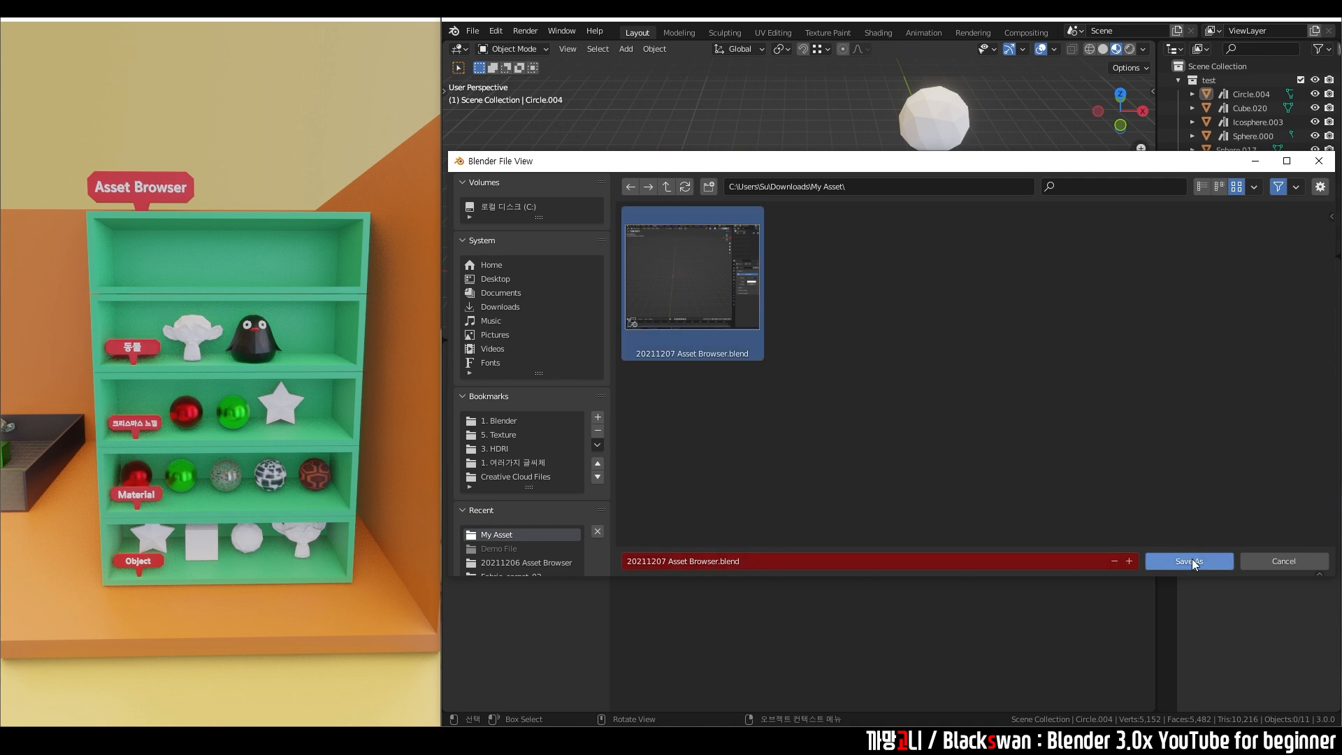
pyautogui.click(1282, 561)
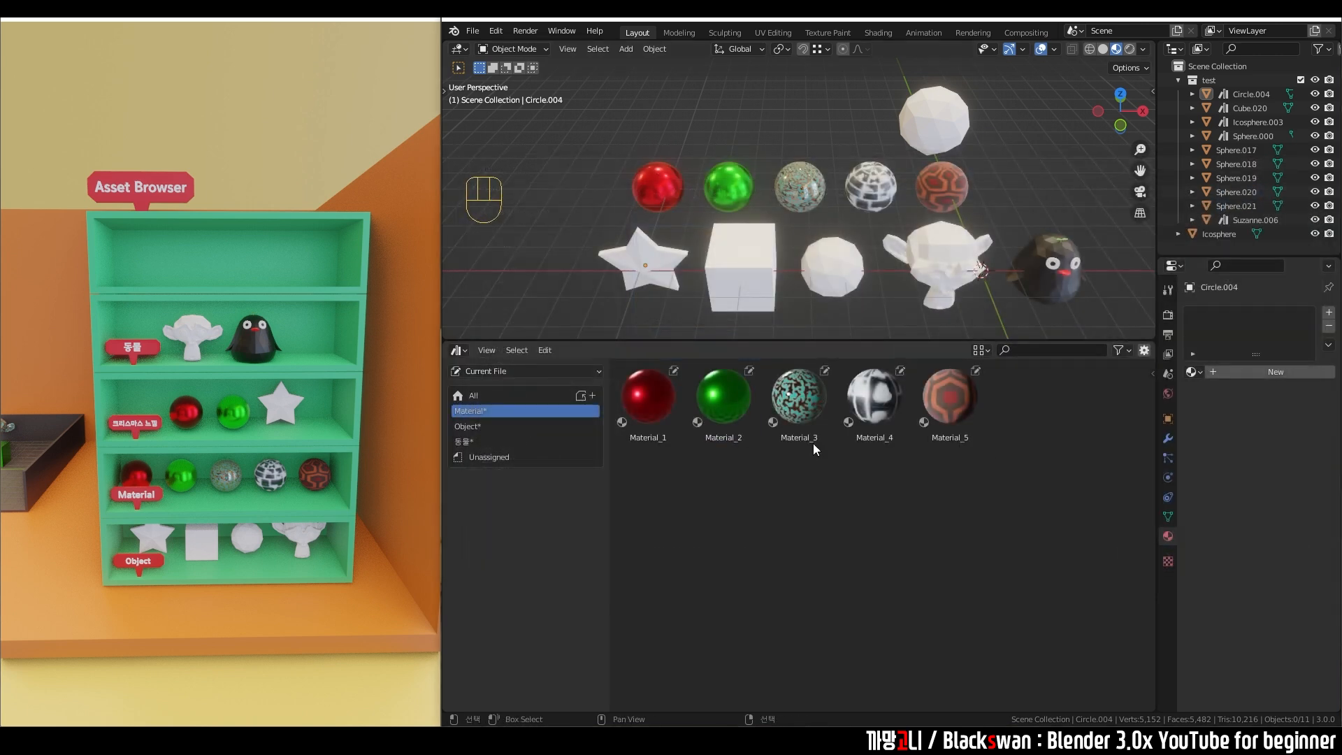
pyautogui.click(487, 411)
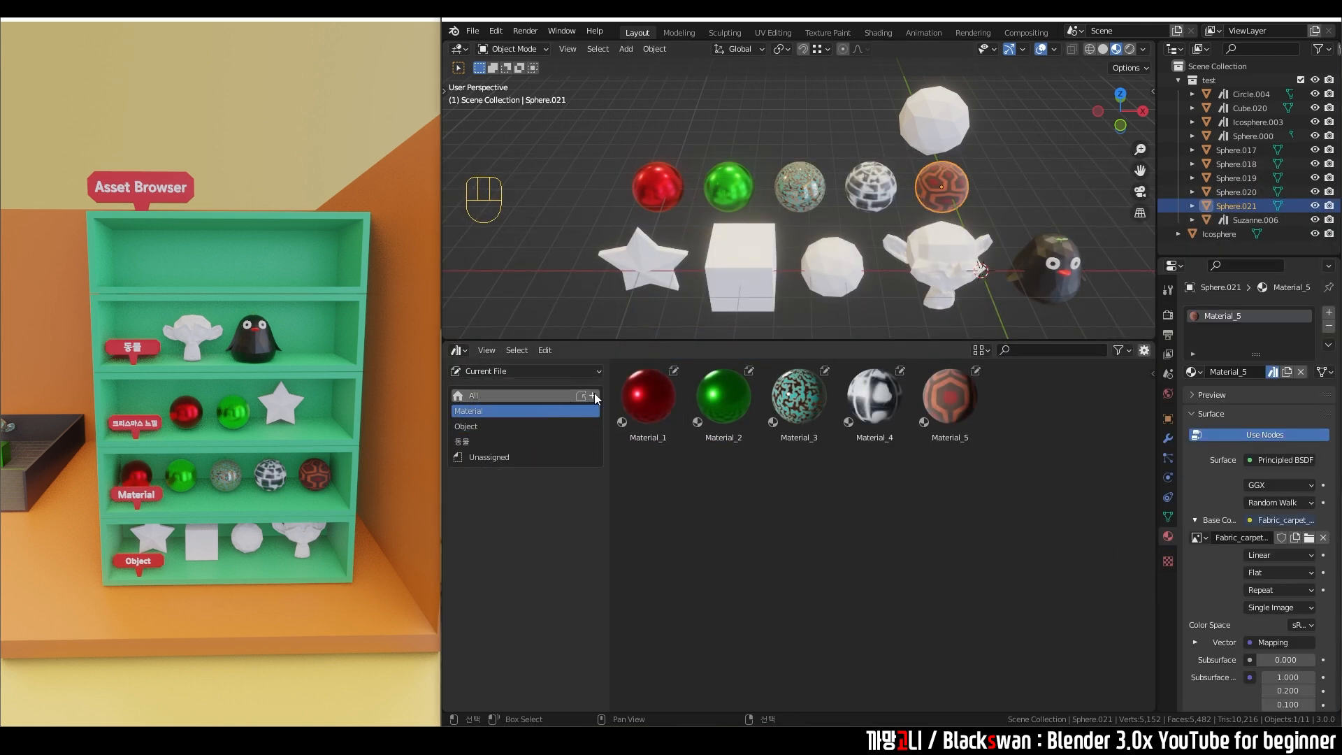
# Step: Add a new top-level catalog to the current file and save the asset catalogs
pyautogui.click(593, 395)
pyautogui.click(490, 423)
pyautogui.click(489, 411)
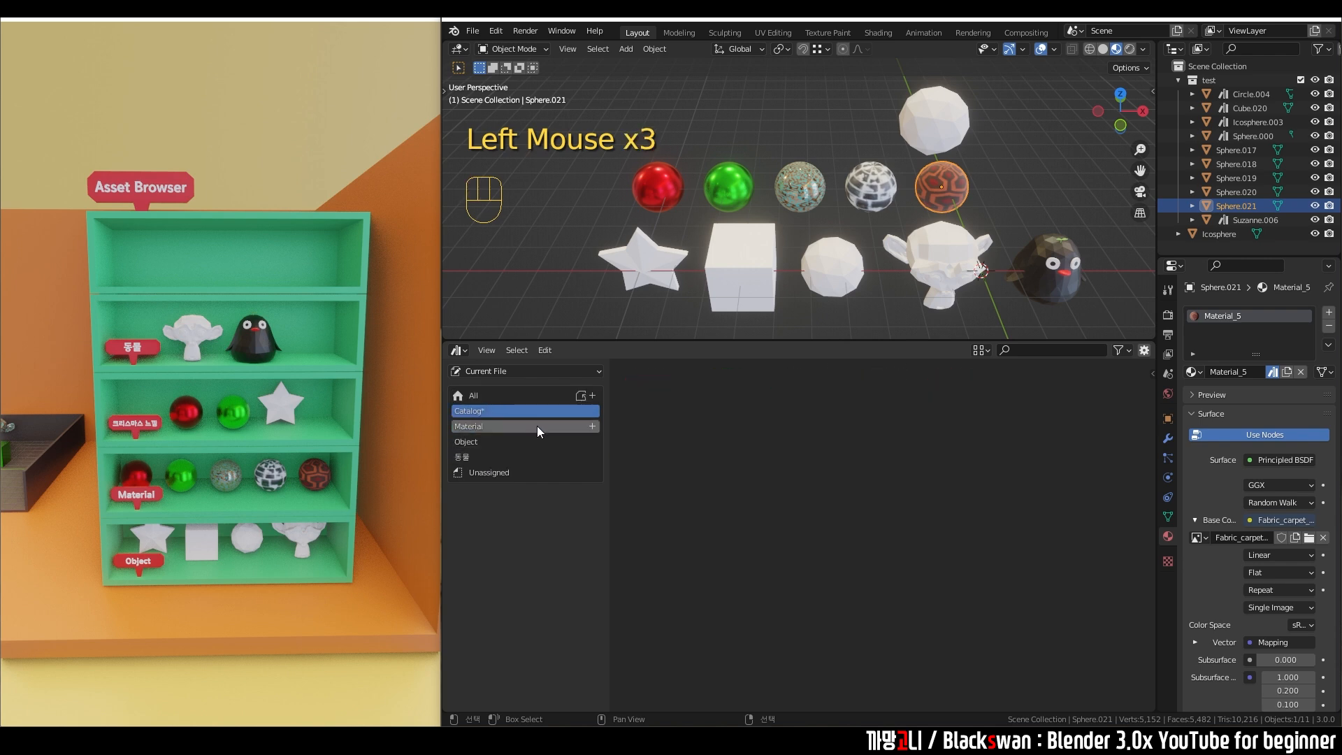
pyautogui.click(579, 395)
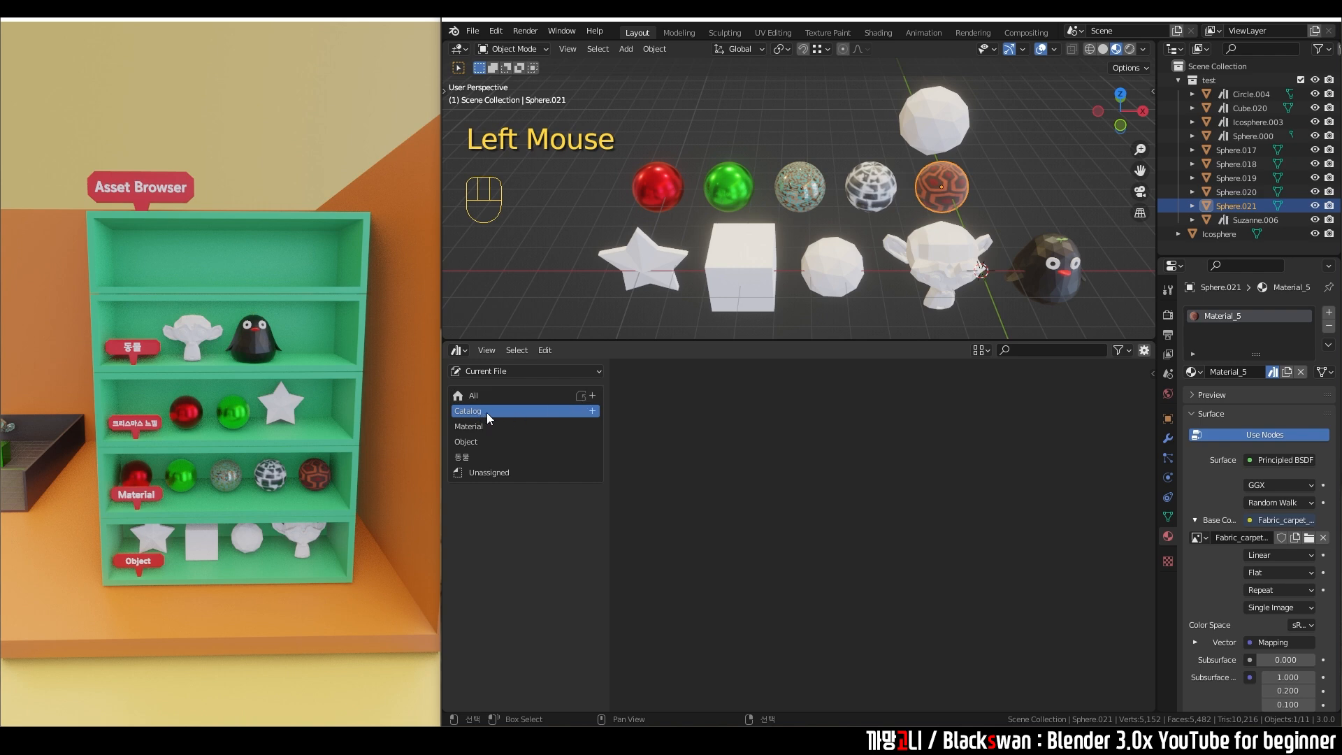
pyautogui.click(577, 296)
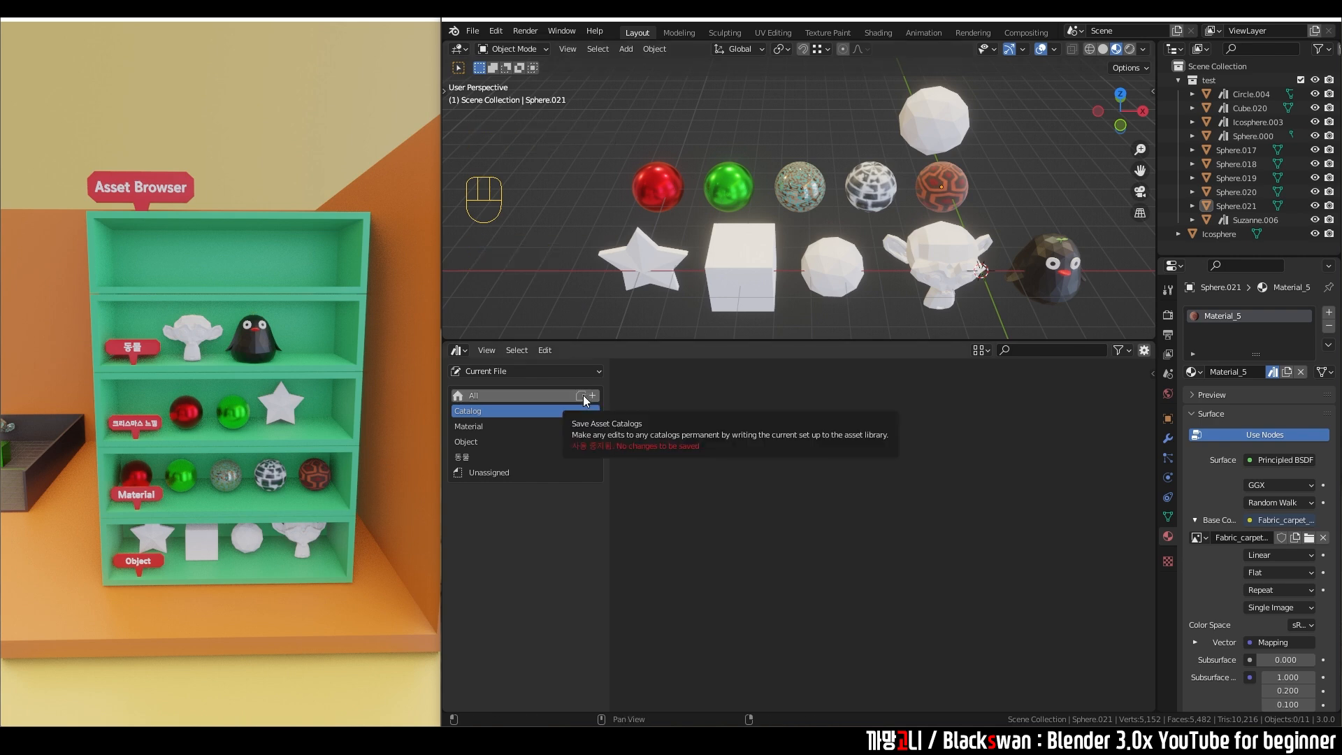
pyautogui.click(534, 338)
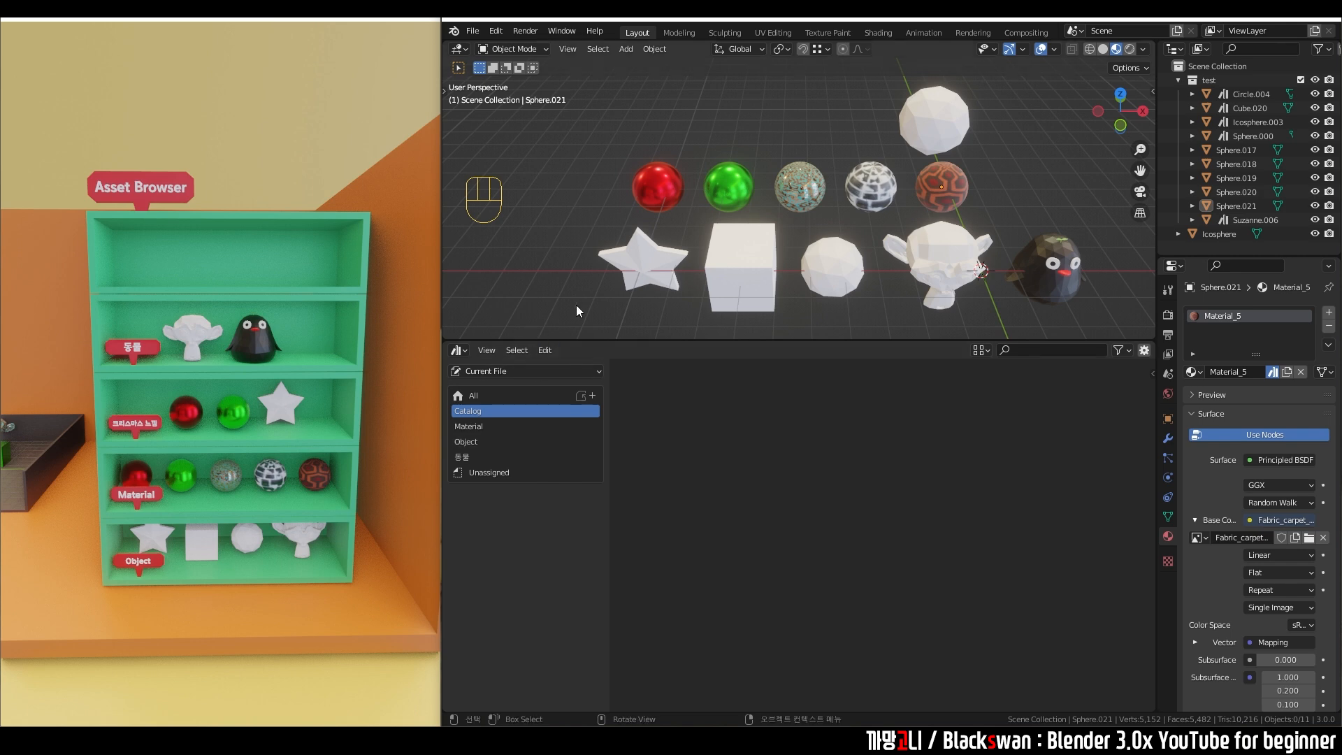
# Step: Show the Material catalog and apply Material_5 to the monkey head
pyautogui.doubleClick(527, 425)
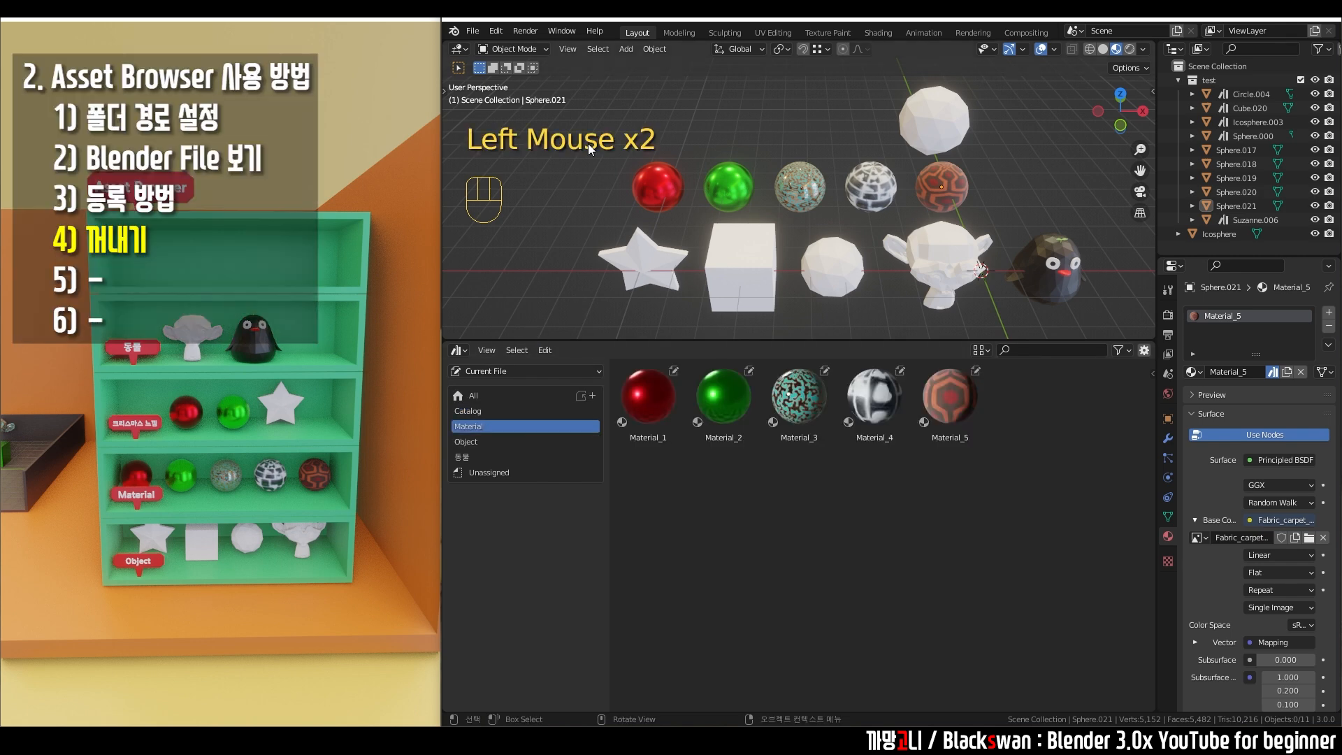
pyautogui.doubleClick(500, 425)
pyautogui.scroll(-2, 570, 396)
pyautogui.scroll(-2, 798, 278)
pyautogui.moveTo(874, 396); pyautogui.dragTo(1050, 232)
pyautogui.moveTo(961, 383); pyautogui.dragTo(1044, 252)
pyautogui.moveTo(882, 397); pyautogui.dragTo(1041, 274)
pyautogui.moveTo(812, 398); pyautogui.dragTo(1011, 283)
pyautogui.moveTo(949, 398); pyautogui.dragTo(1037, 278)
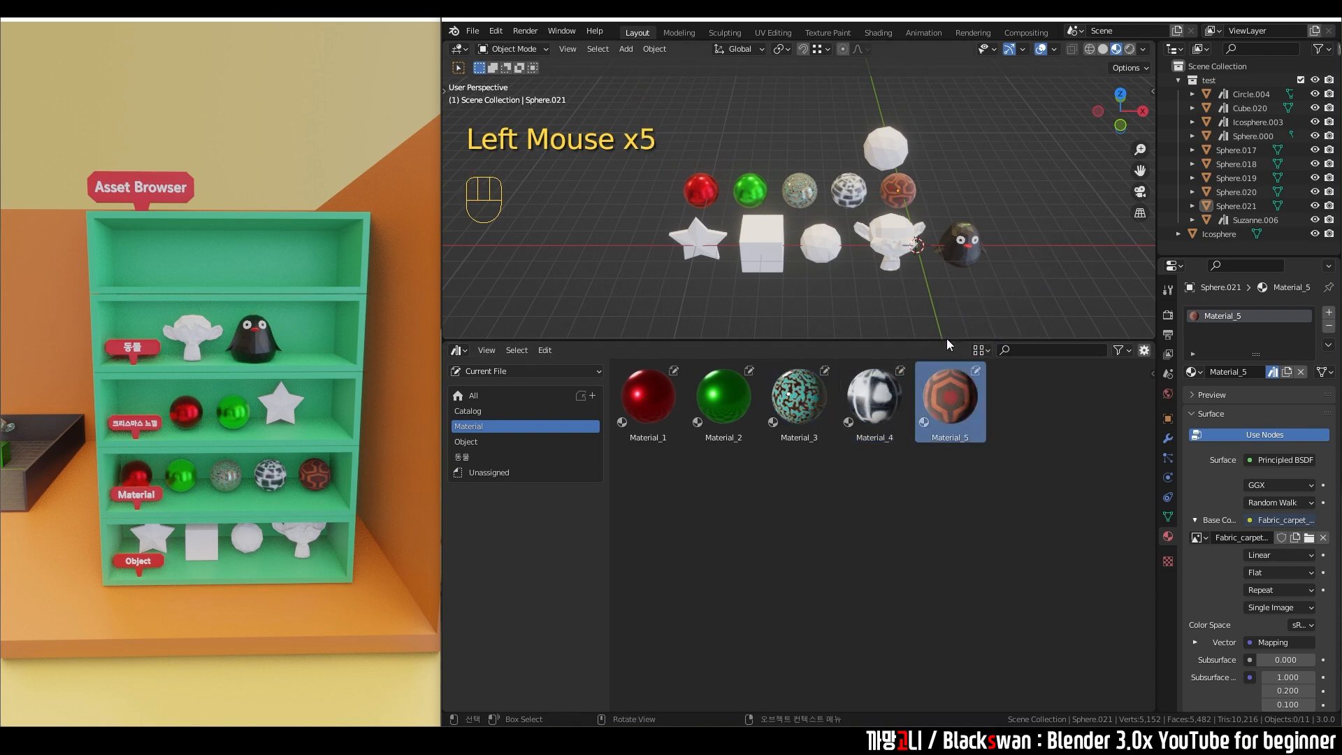
pyautogui.click(947, 404)
pyautogui.moveTo(956, 396); pyautogui.dragTo(897, 241)
pyautogui.scroll(3, 897, 242)
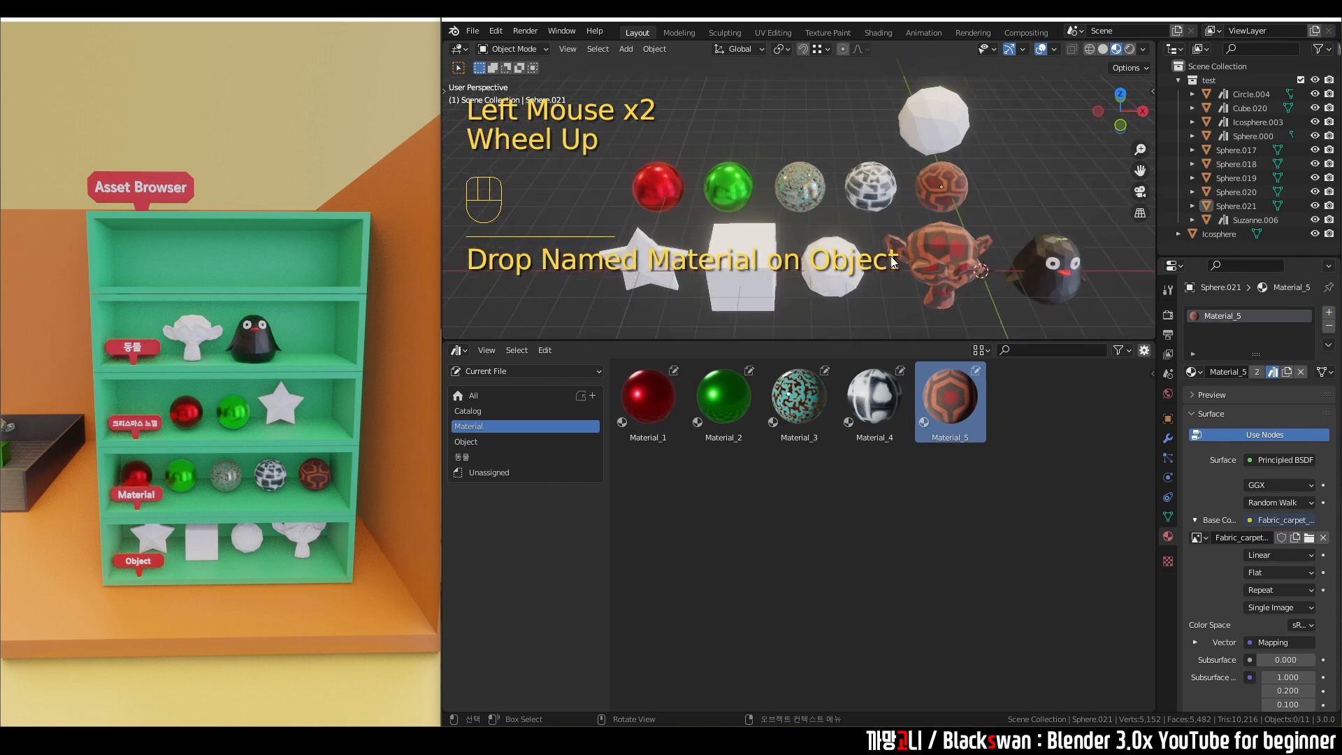
# Step: Apply Material_3 to the monkey head and the cube, and Material_2 to the low-poly sphere beside the cube
pyautogui.moveTo(799, 396); pyautogui.dragTo(936, 266)
pyautogui.moveTo(723, 397); pyautogui.dragTo(836, 276)
pyautogui.moveTo(790, 394); pyautogui.dragTo(744, 273)
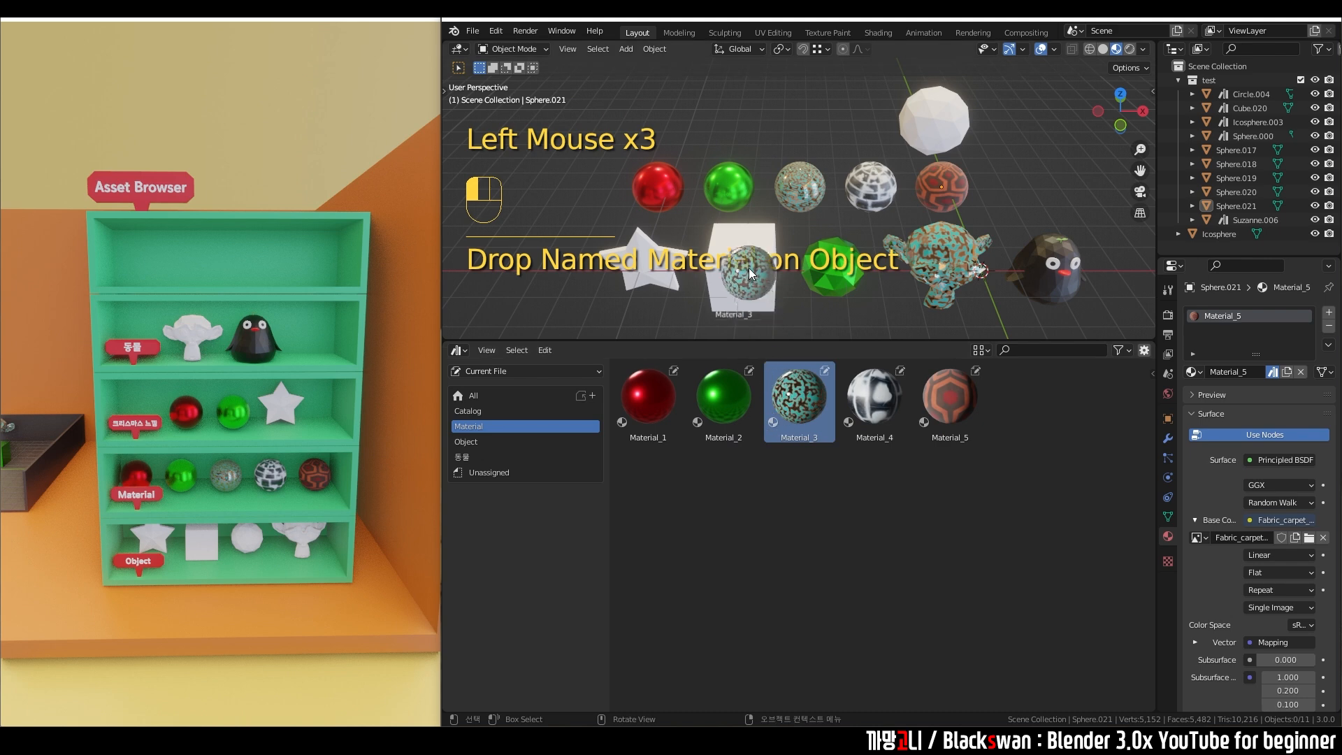
pyautogui.scroll(-2, 910, 284)
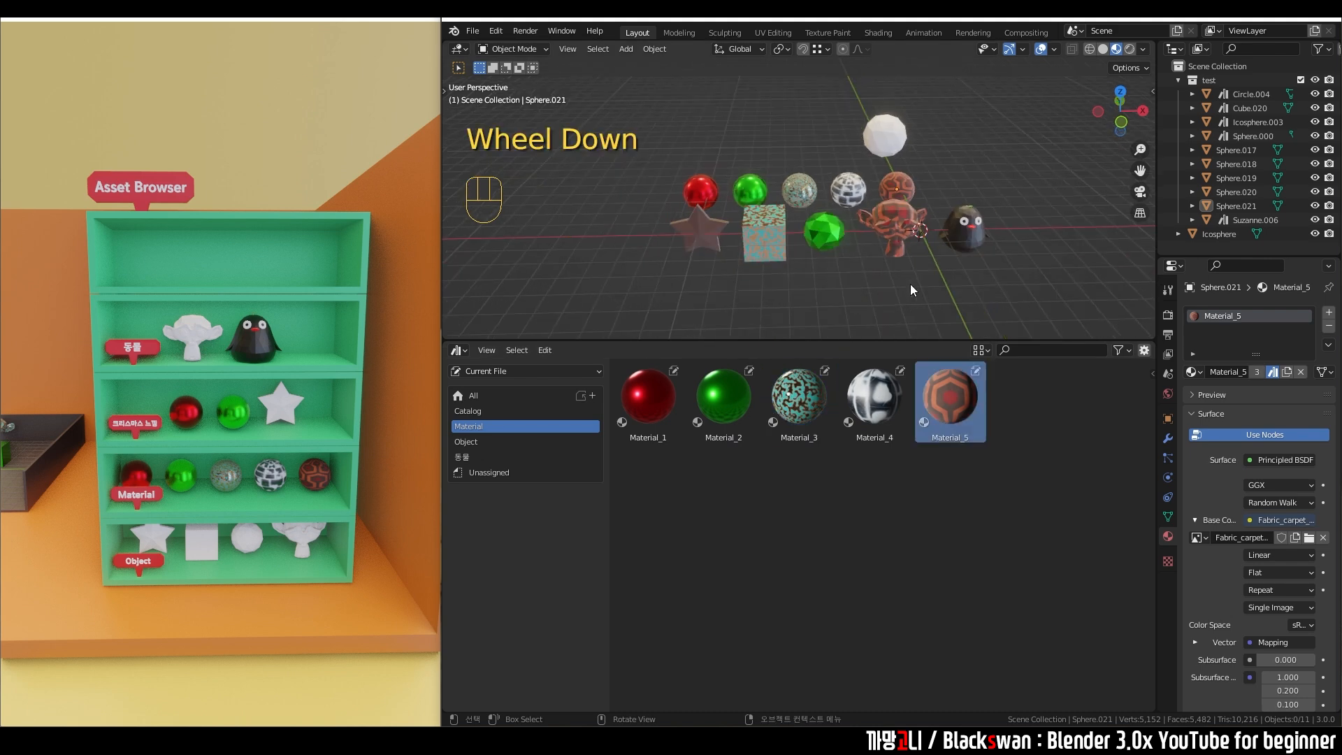
pyautogui.moveTo(910, 284); pyautogui.dragTo(915, 288, button='middle')
# Step: Place two Cube.020, two Icosphere.003 and one Circle.004 from the Object catalog around the existing objects
pyautogui.click(505, 441)
pyautogui.moveTo(723, 396); pyautogui.dragTo(845, 290)
pyautogui.moveTo(799, 396); pyautogui.dragTo(908, 290)
pyautogui.moveTo(648, 396); pyautogui.dragTo(1016, 293)
pyautogui.moveTo(753, 404); pyautogui.dragTo(770, 315)
pyautogui.moveTo(799, 396); pyautogui.dragTo(1029, 241)
pyautogui.click(1062, 281)
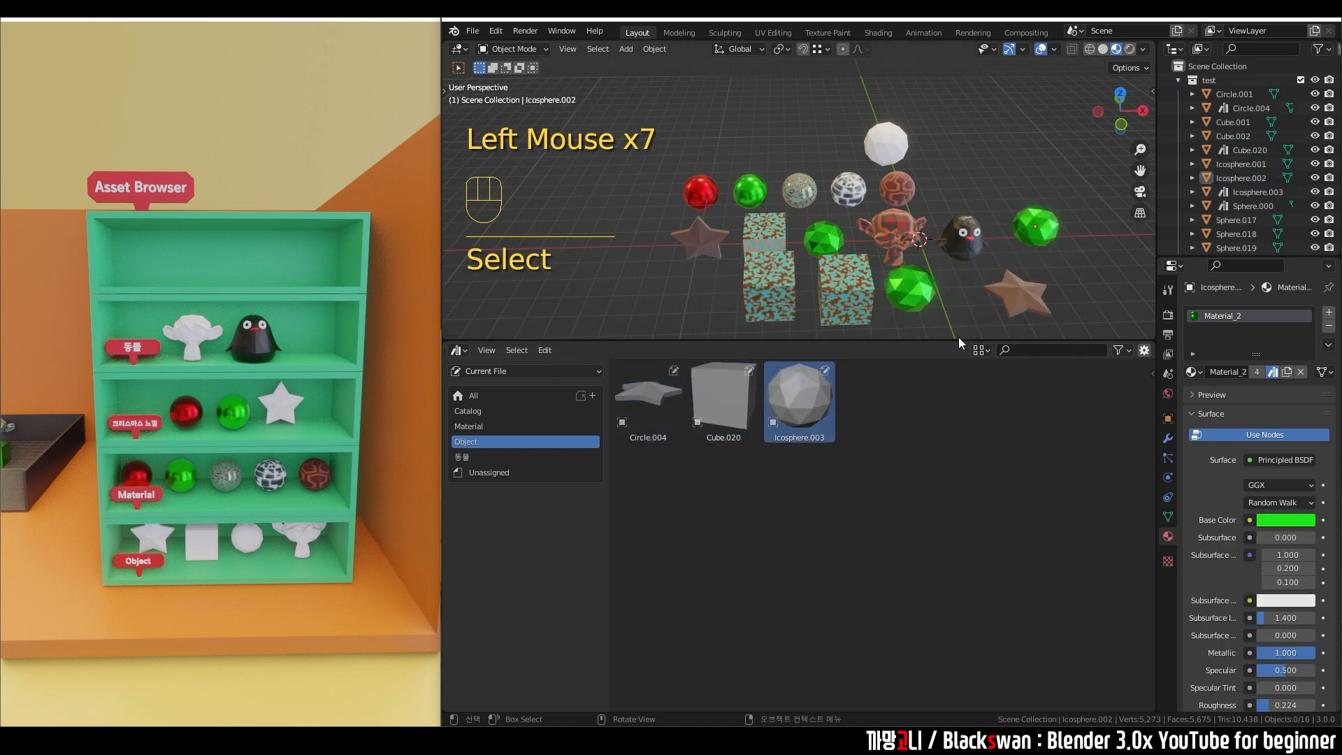
# Step: Enlarge the 3D viewport and place another Cube.020 in front of the star
pyautogui.moveTo(958, 340); pyautogui.dragTo(958, 491)
pyautogui.moveTo(624, 202); pyautogui.dragTo(1071, 418)
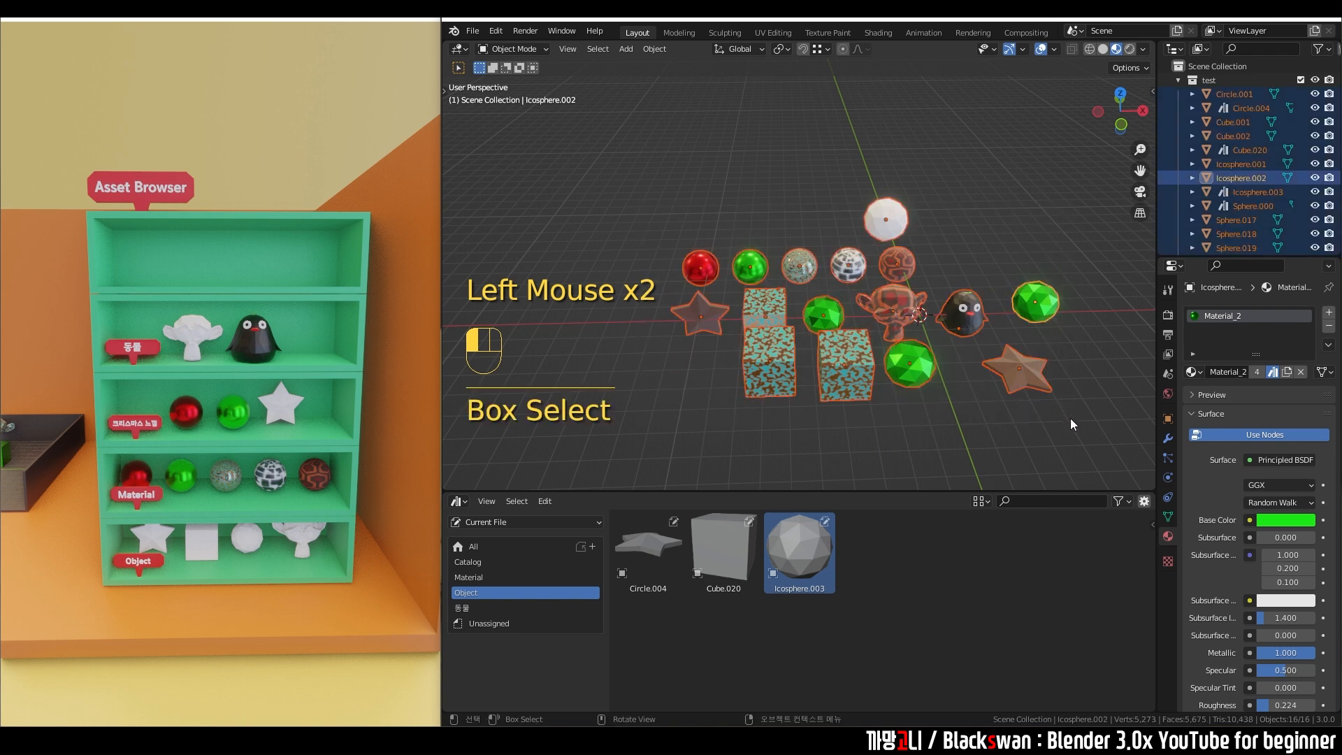
pyautogui.click(1070, 418)
pyautogui.moveTo(754, 548); pyautogui.dragTo(681, 403)
pyautogui.click(592, 219)
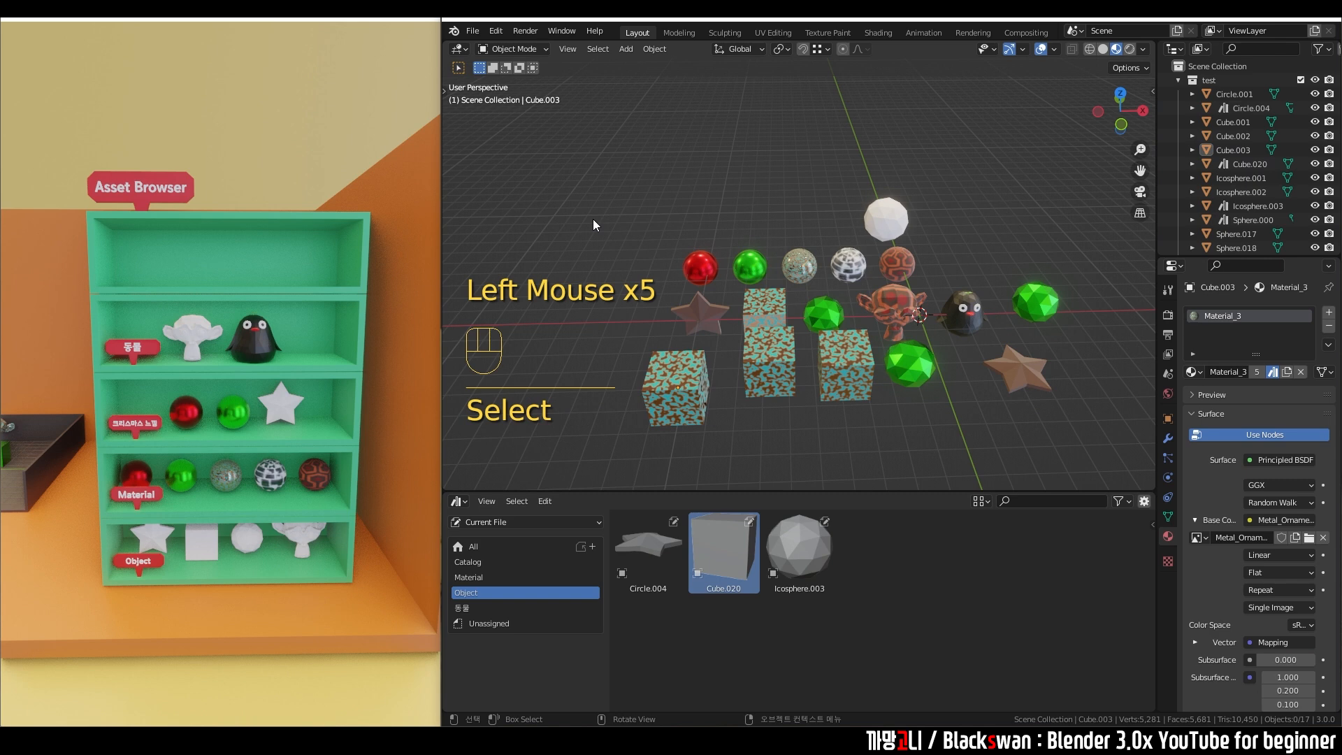
# Step: Start a new file, discarding the unsaved changes to 20211207 Asset Browser.blend
pyautogui.click(472, 32)
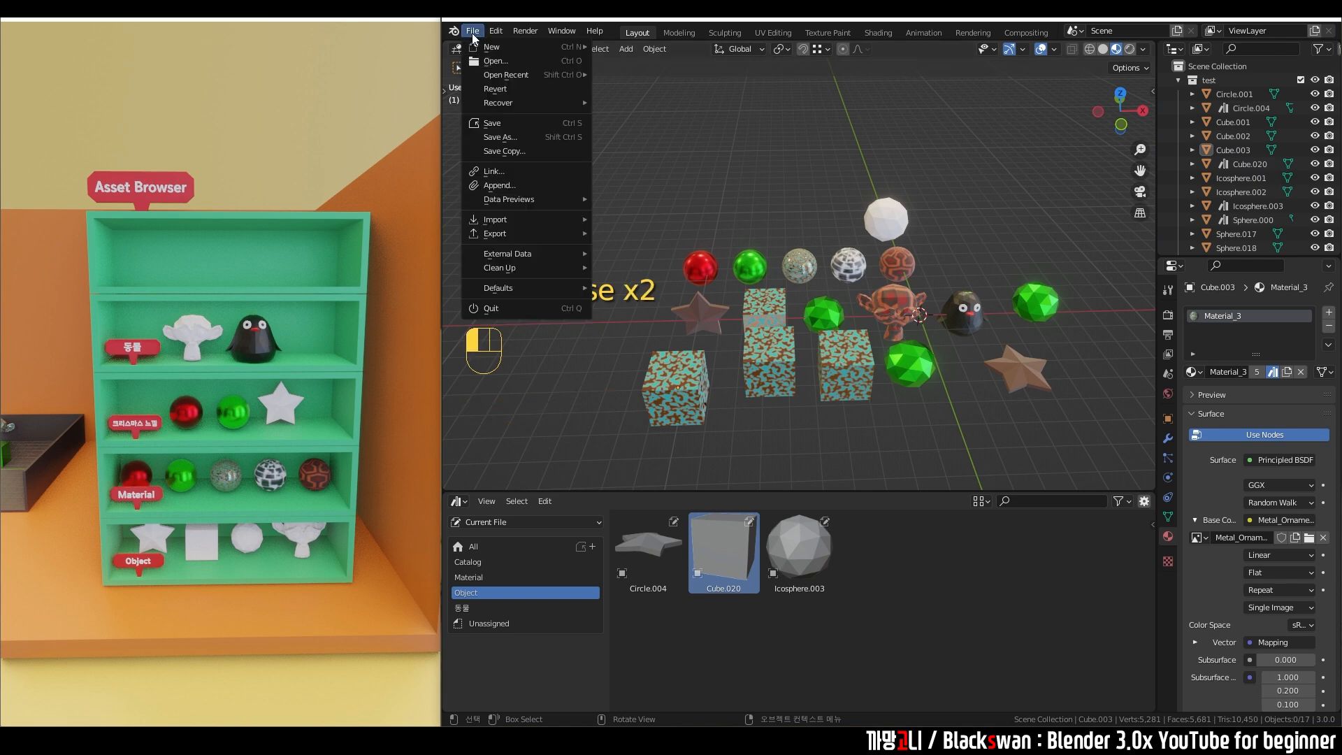
pyautogui.moveTo(487, 47)
pyautogui.click(628, 49)
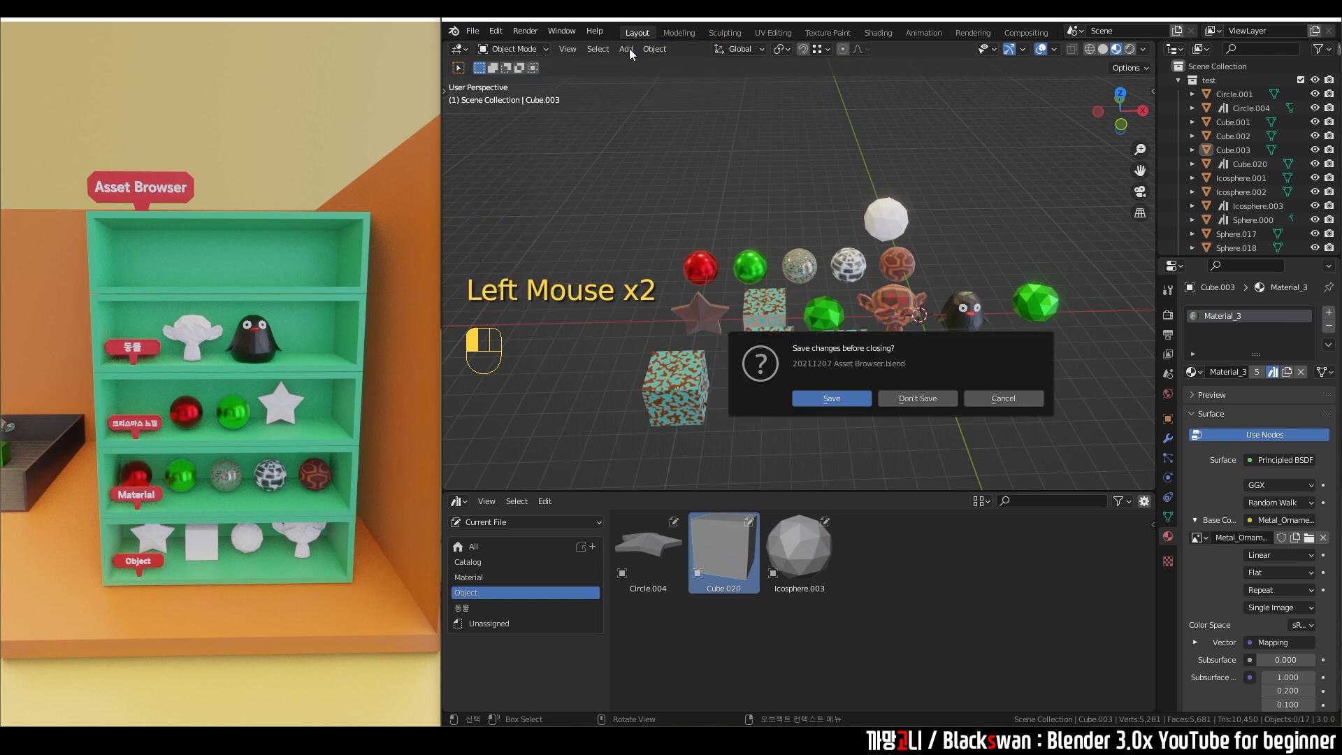
pyautogui.click(911, 400)
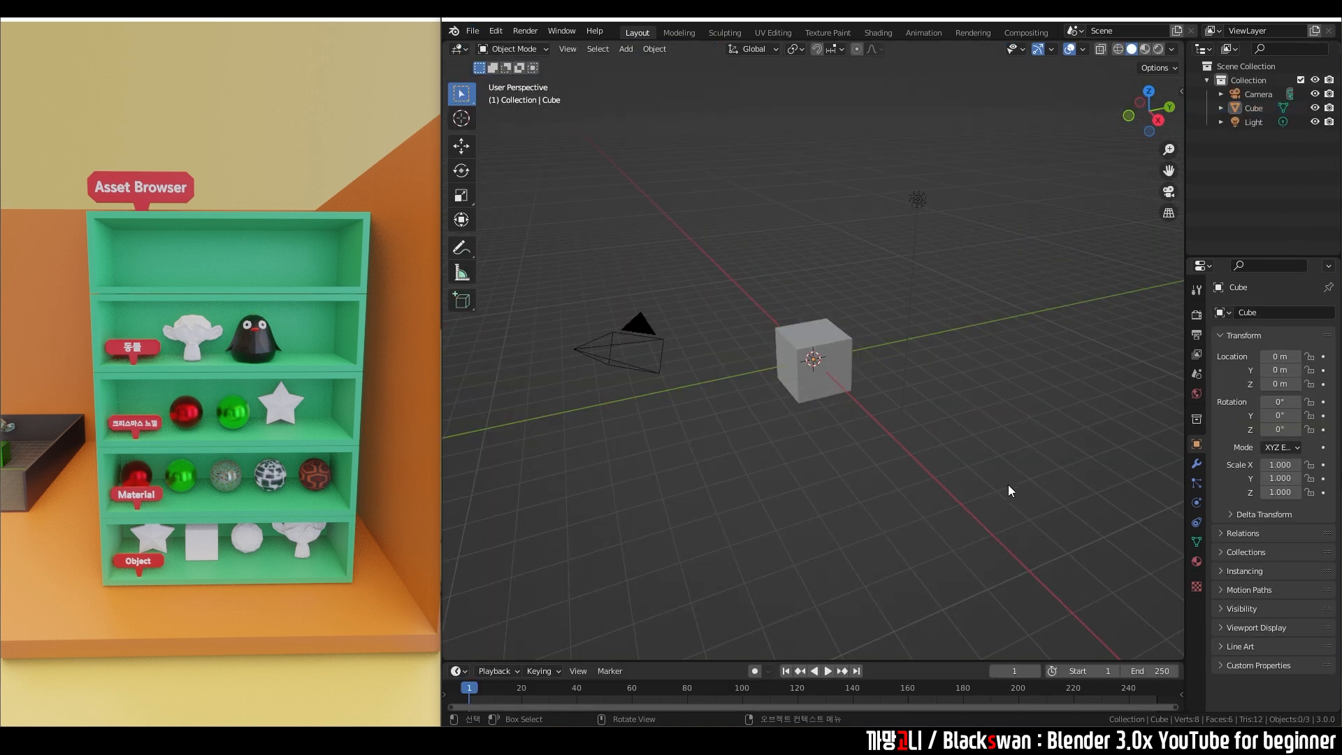
# Step: Enlarge the timeline area and change it into an Asset Browser editor
pyautogui.moveTo(549, 156); pyautogui.dragTo(767, 170)
pyautogui.moveTo(509, 660); pyautogui.dragTo(550, 514)
pyautogui.click(460, 522)
pyautogui.click(456, 525)
pyautogui.click(464, 522)
pyautogui.click(867, 609)
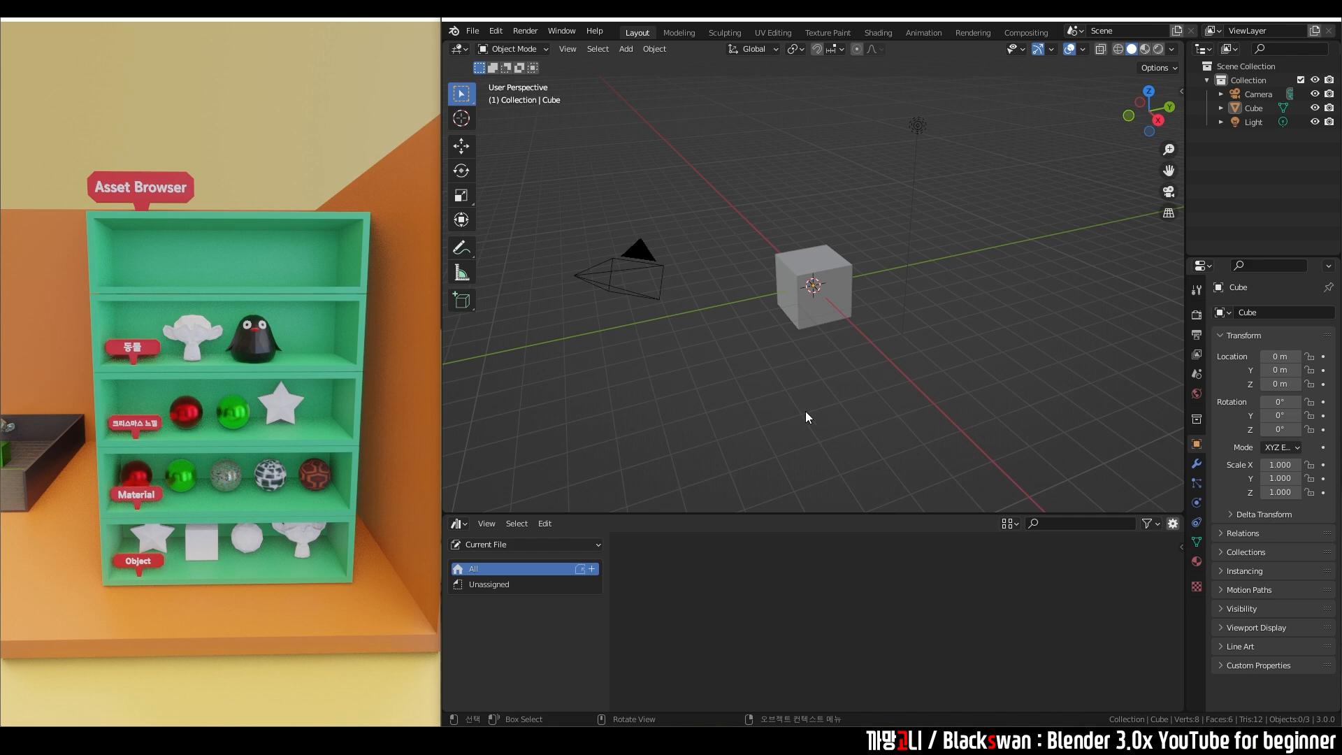
pyautogui.moveTo(938, 148); pyautogui.dragTo(559, 392)
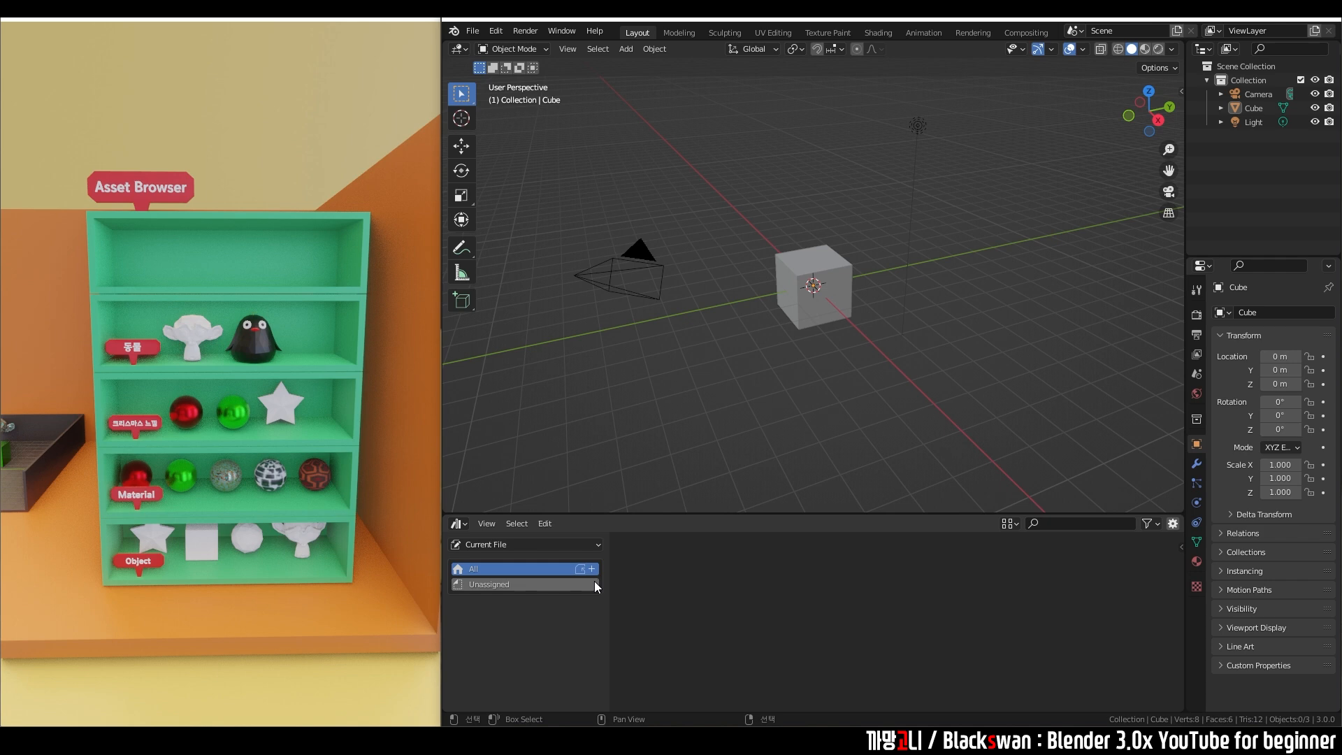
# Step: Switch the Asset Browser to the Kkamang library and browse its Catalog, Object, 동물 and Material catalogs
pyautogui.click(552, 548)
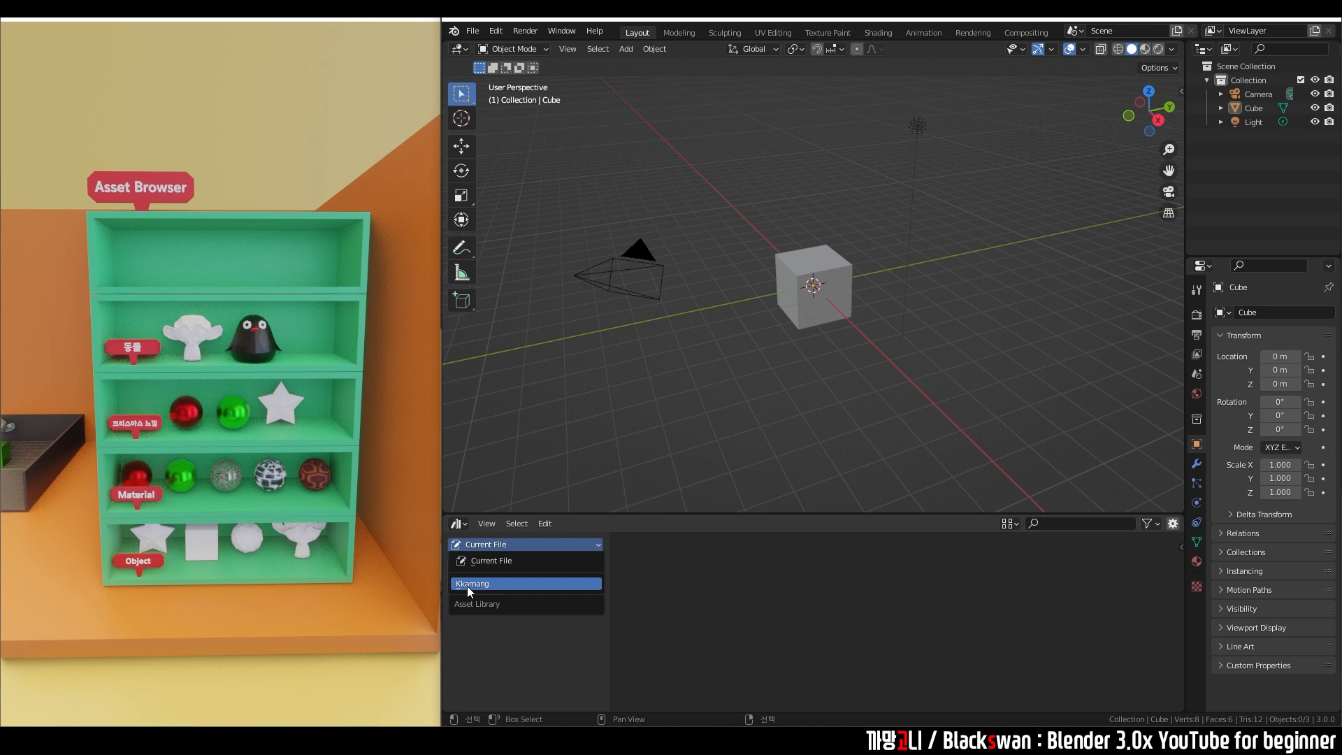
pyautogui.click(517, 586)
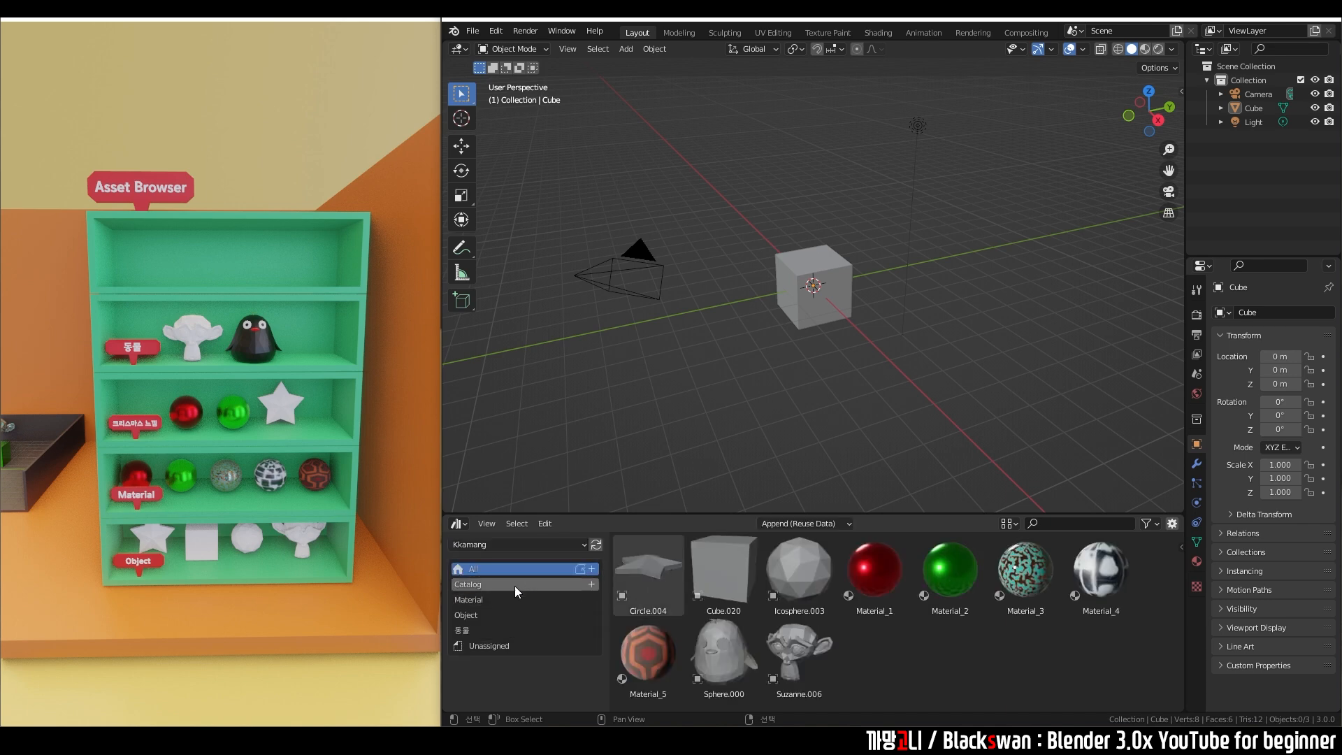
pyautogui.click(515, 587)
pyautogui.click(496, 614)
pyautogui.click(490, 631)
pyautogui.click(485, 615)
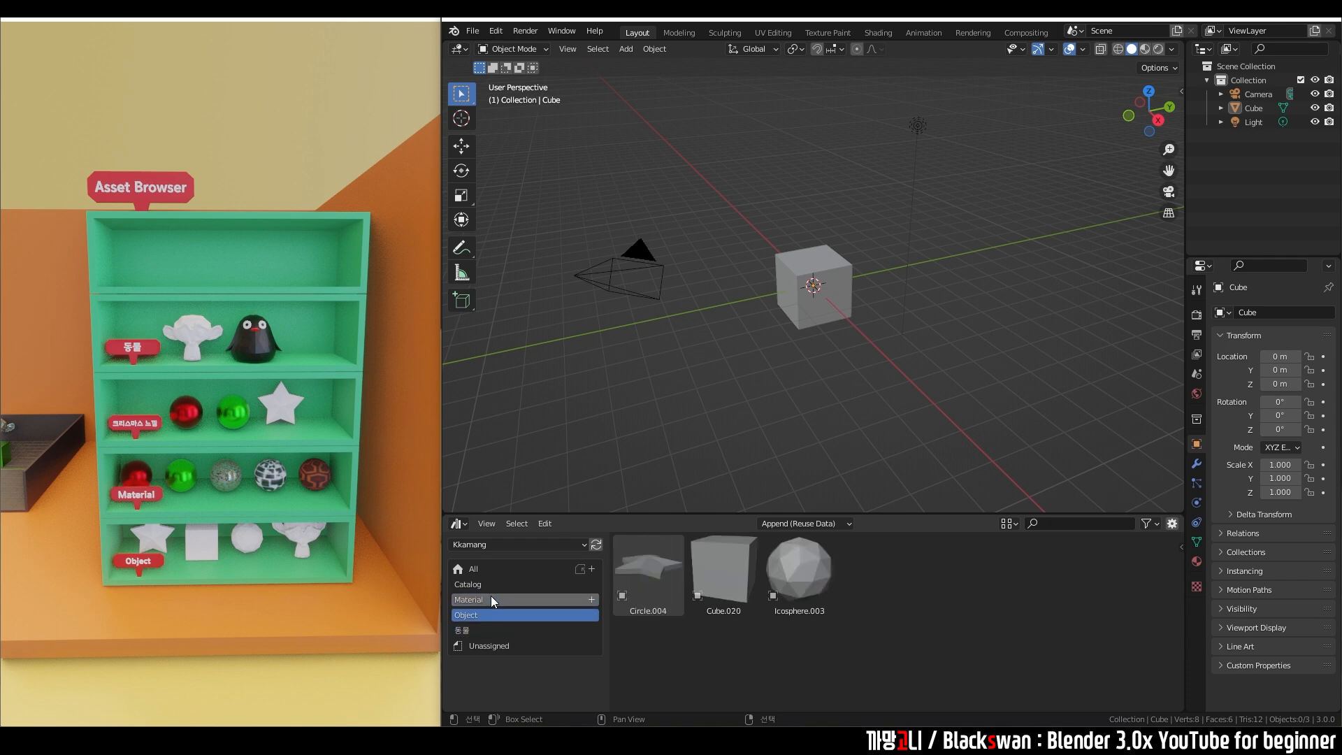
pyautogui.click(491, 586)
pyautogui.click(492, 598)
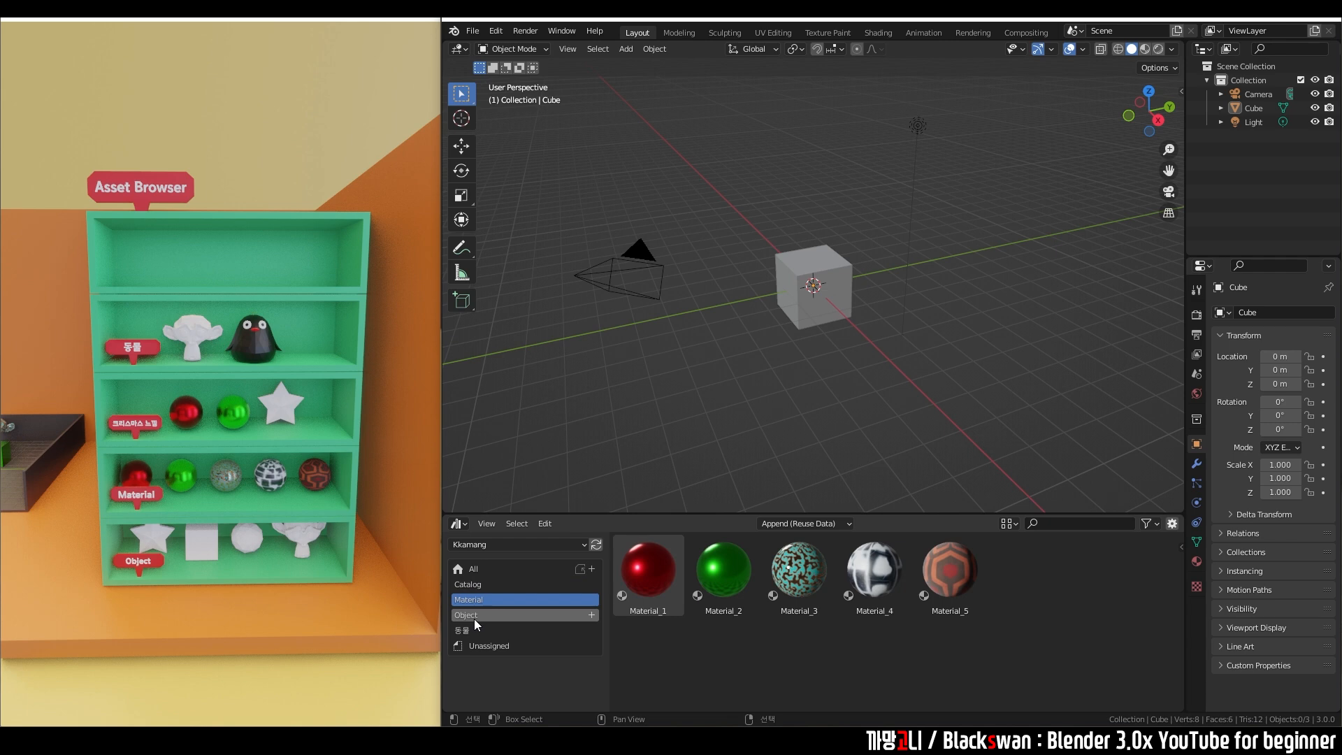
# Step: From the Object catalog, place two Cube.020 and one Icosphere.003 in the scene, and Circle.004 on top of a placed cube
pyautogui.click(474, 618)
pyautogui.moveTo(723, 570); pyautogui.dragTo(902, 415)
pyautogui.moveTo(822, 546); pyautogui.dragTo(765, 388)
pyautogui.moveTo(648, 570); pyautogui.dragTo(917, 336)
pyautogui.moveTo(723, 569); pyautogui.dragTo(701, 392)
# Step: Place one Cube.020 on the surface of the low-poly sphere and another on top of the default cube
pyautogui.moveTo(700, 392); pyautogui.dragTo(697, 434, button='middle')
pyautogui.moveTo(717, 552); pyautogui.dragTo(827, 375)
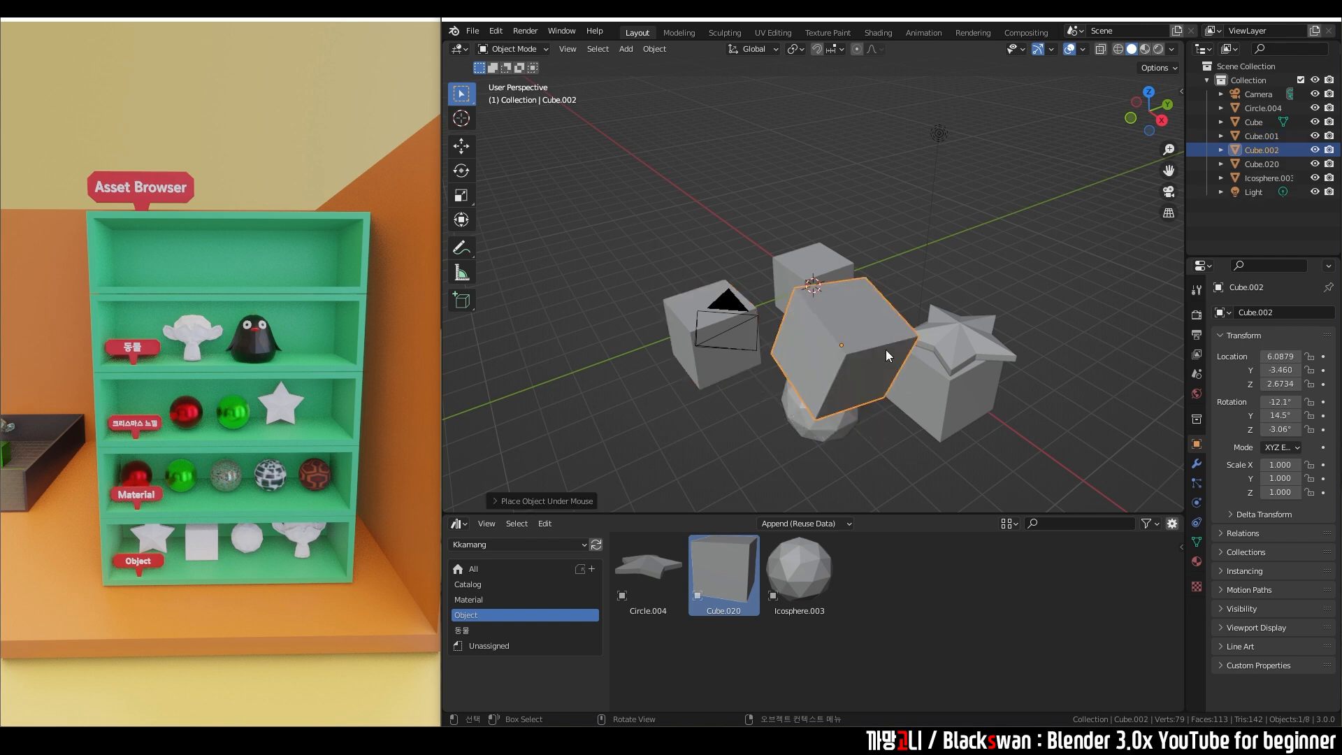
pyautogui.moveTo(738, 420); pyautogui.dragTo(798, 429, button='middle')
pyautogui.moveTo(721, 577); pyautogui.dragTo(818, 273)
pyautogui.moveTo(908, 300); pyautogui.dragTo(804, 307, button='middle')
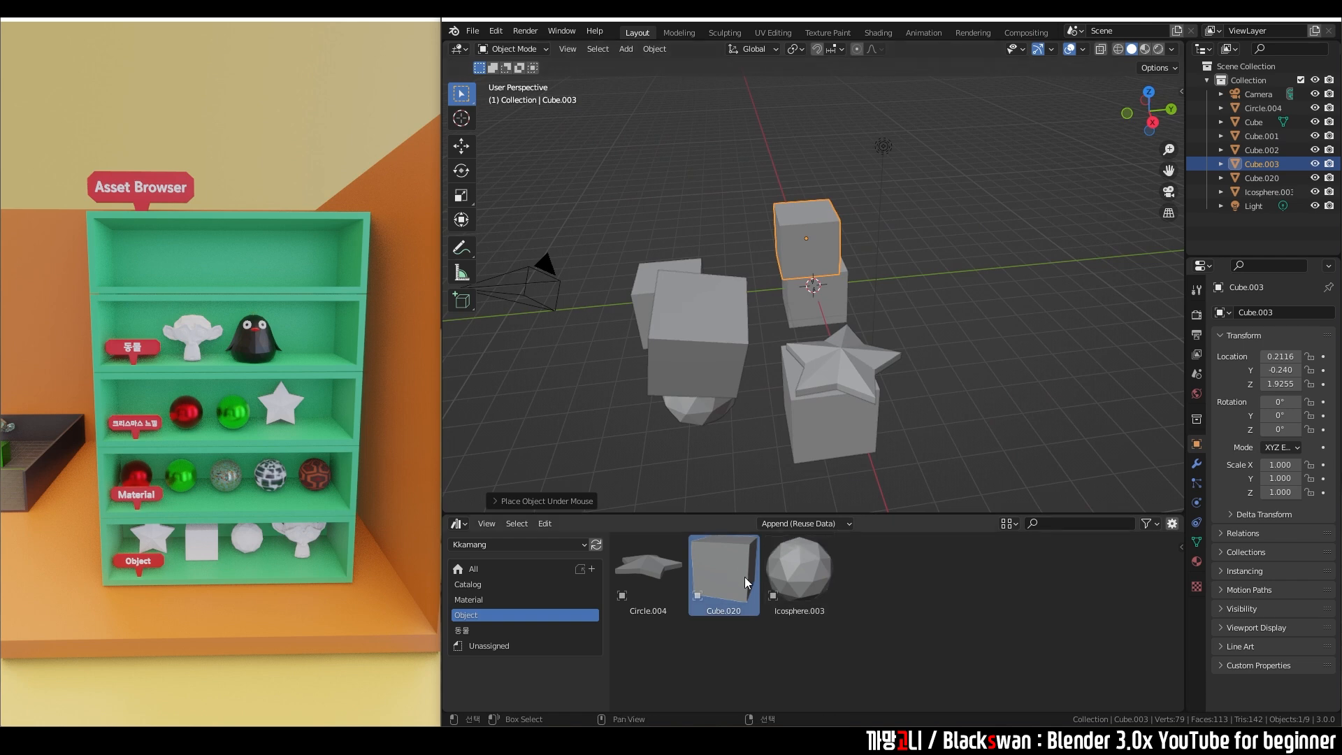
# Step: Place one more Cube.020 on the surface of the star
pyautogui.click(932, 451)
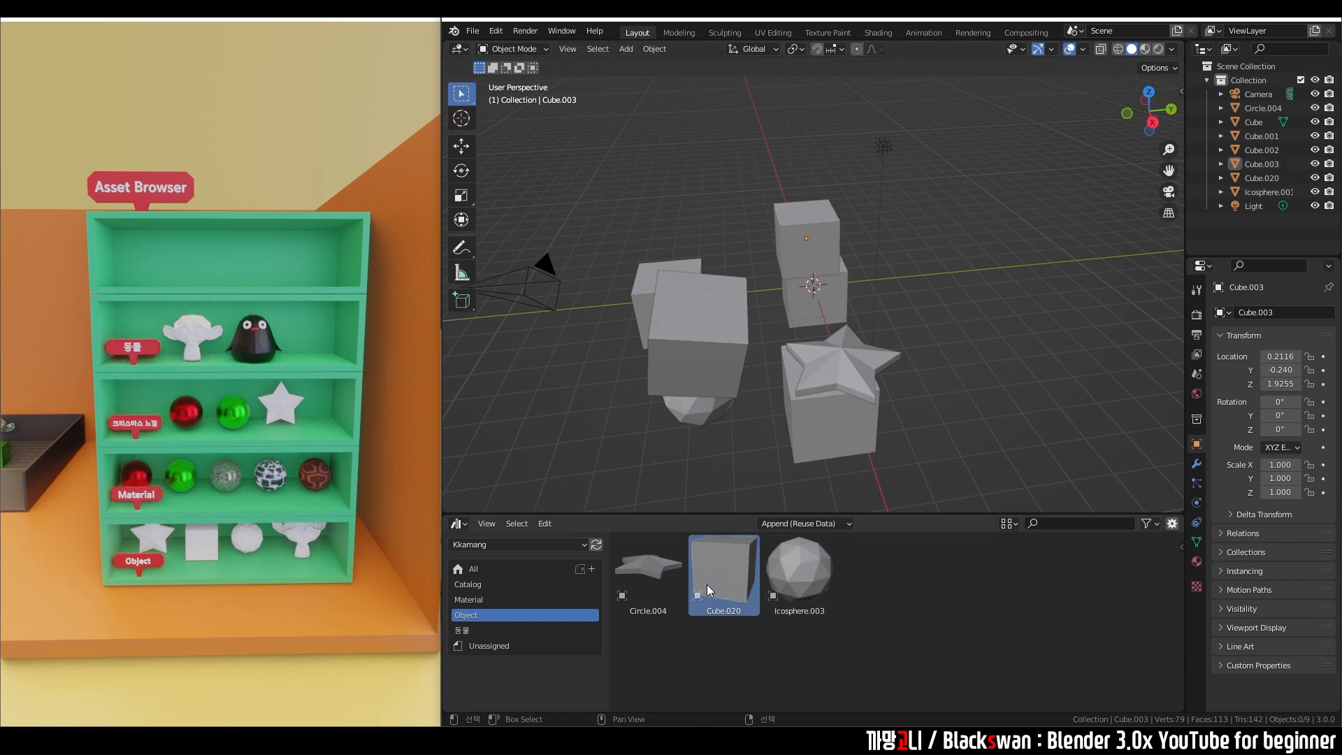
pyautogui.moveTo(717, 590); pyautogui.dragTo(873, 355)
pyautogui.moveTo(902, 367); pyautogui.dragTo(546, 277, button='middle')
pyautogui.moveTo(792, 388); pyautogui.dragTo(797, 379, button='middle')
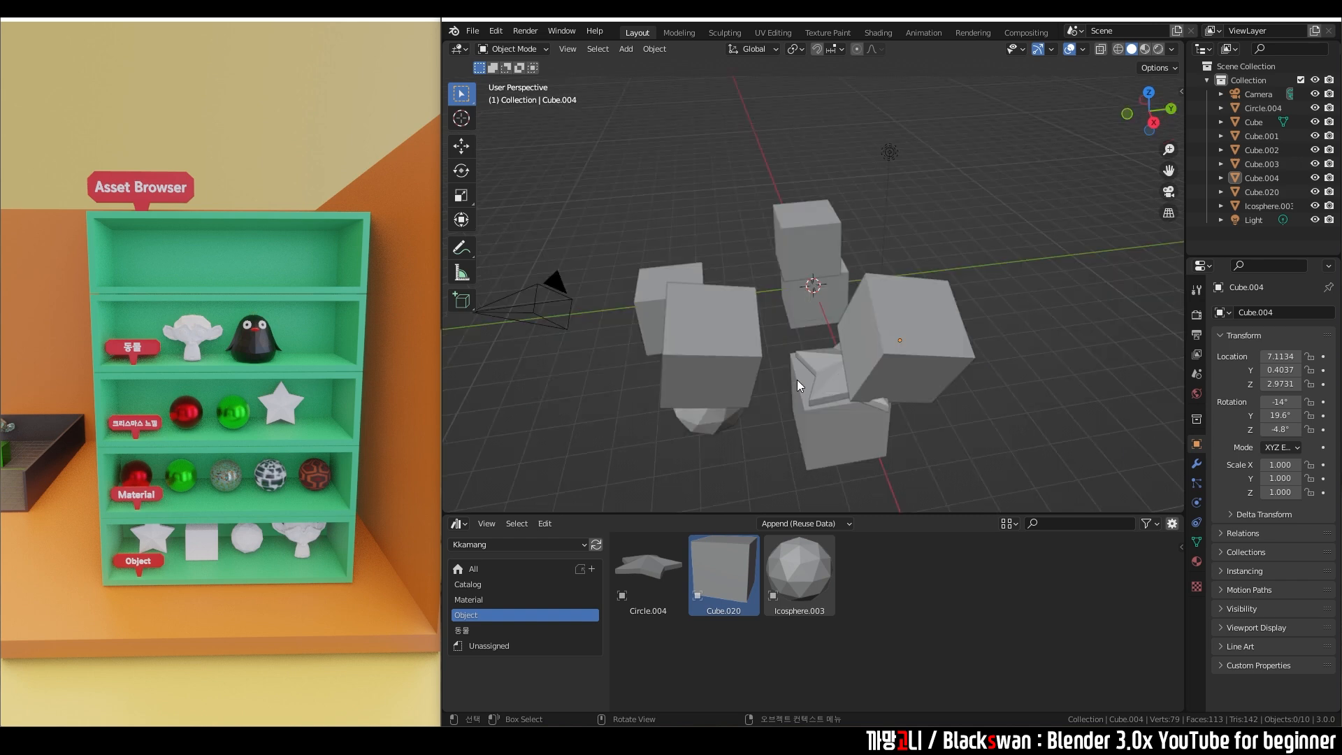
# Step: Apply Material_2 from the Material catalog to the cube on the star and switch the viewport to Material Preview shading
pyautogui.click(512, 600)
pyautogui.moveTo(723, 569); pyautogui.dragTo(918, 347)
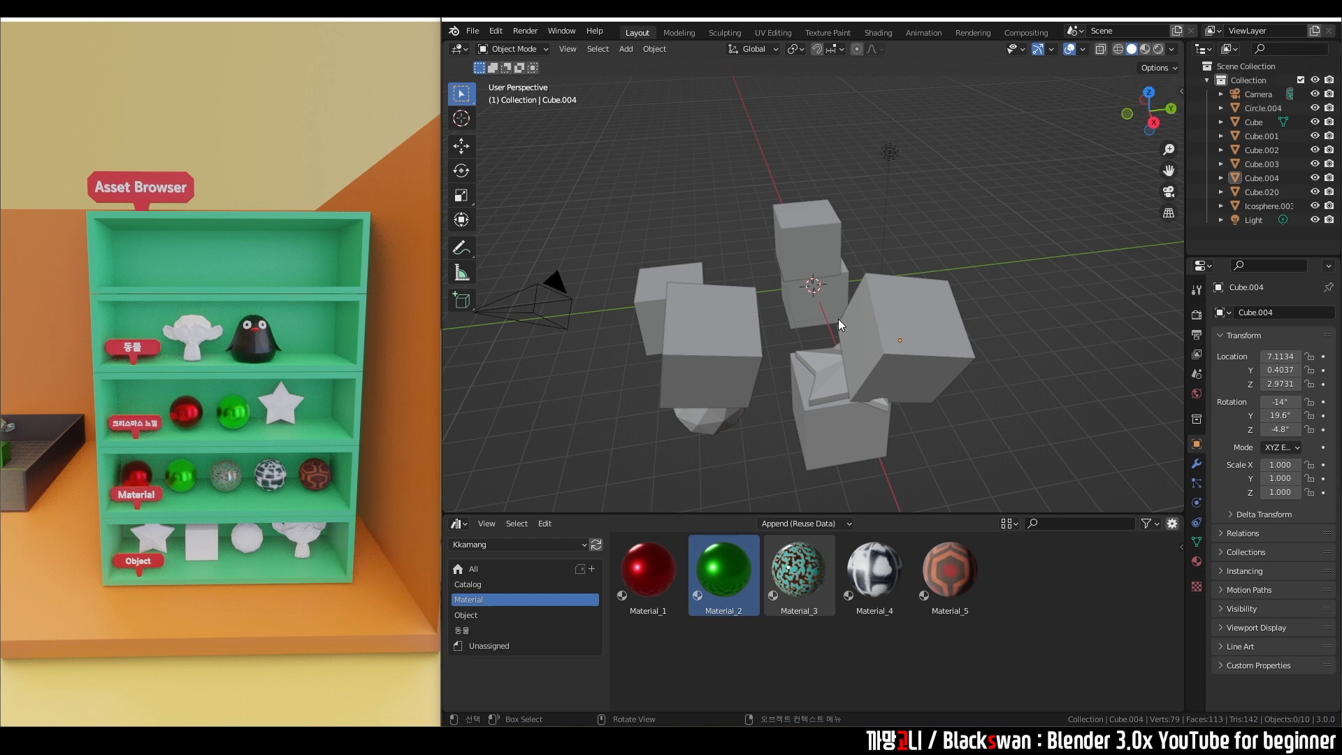
pyautogui.click(1147, 50)
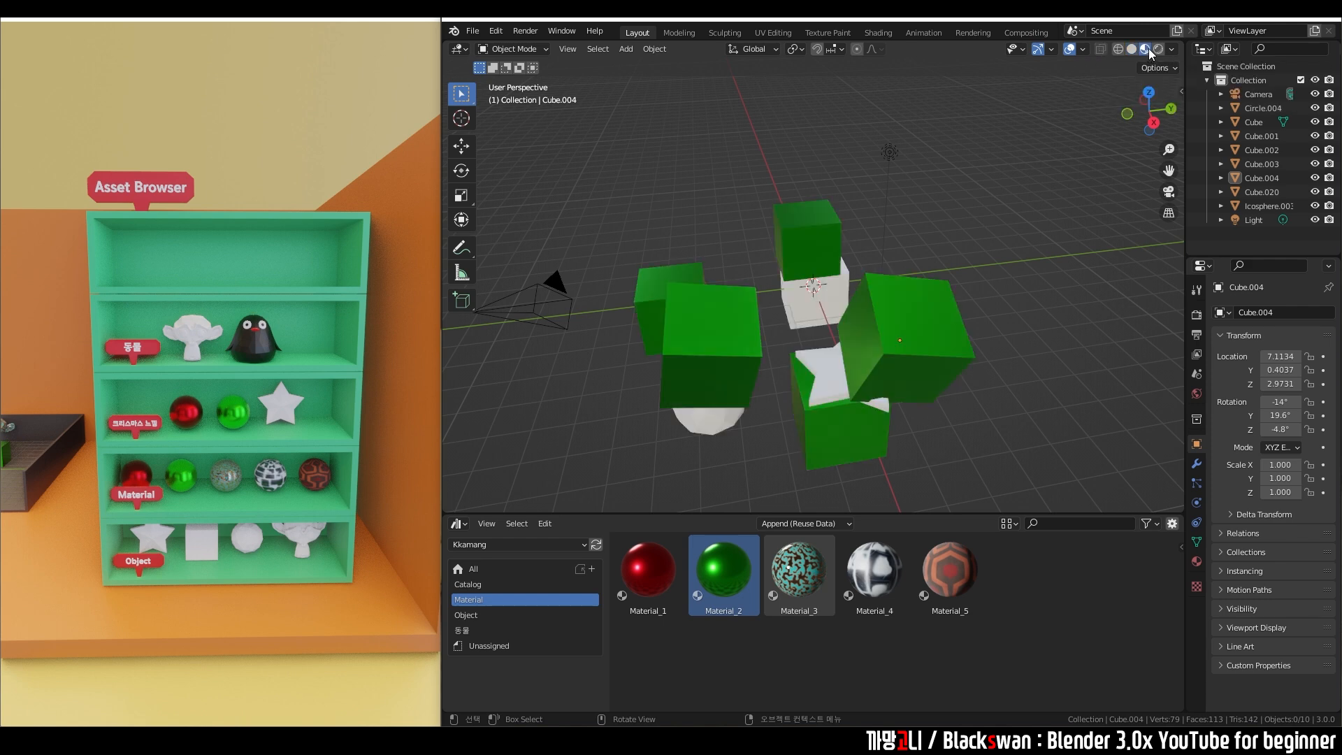
# Step: Apply Material_4 to the default cube and Material_5 to the cube stacked on top of it
pyautogui.moveTo(946, 215); pyautogui.dragTo(876, 420, button='middle')
pyautogui.moveTo(874, 569); pyautogui.dragTo(832, 298)
pyautogui.moveTo(949, 569); pyautogui.dragTo(811, 225)
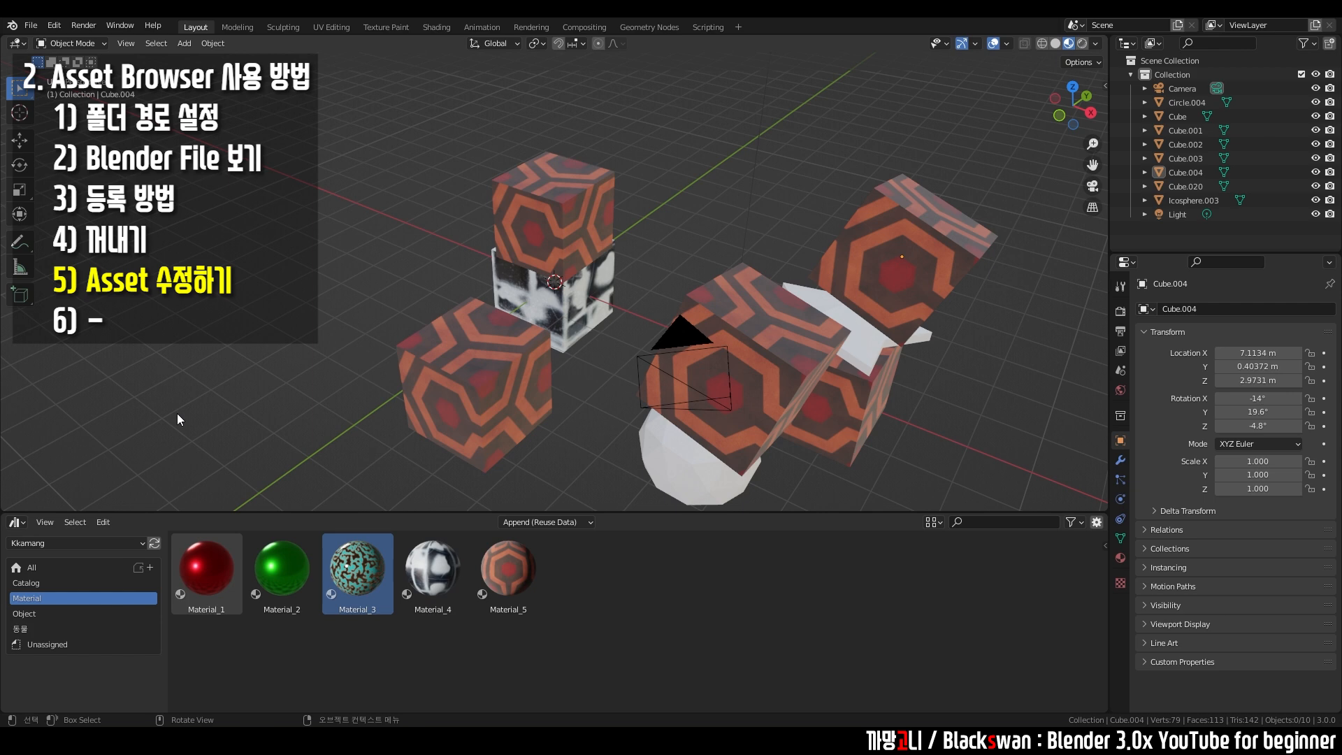
pyautogui.moveTo(604, 654); pyautogui.dragTo(194, 577)
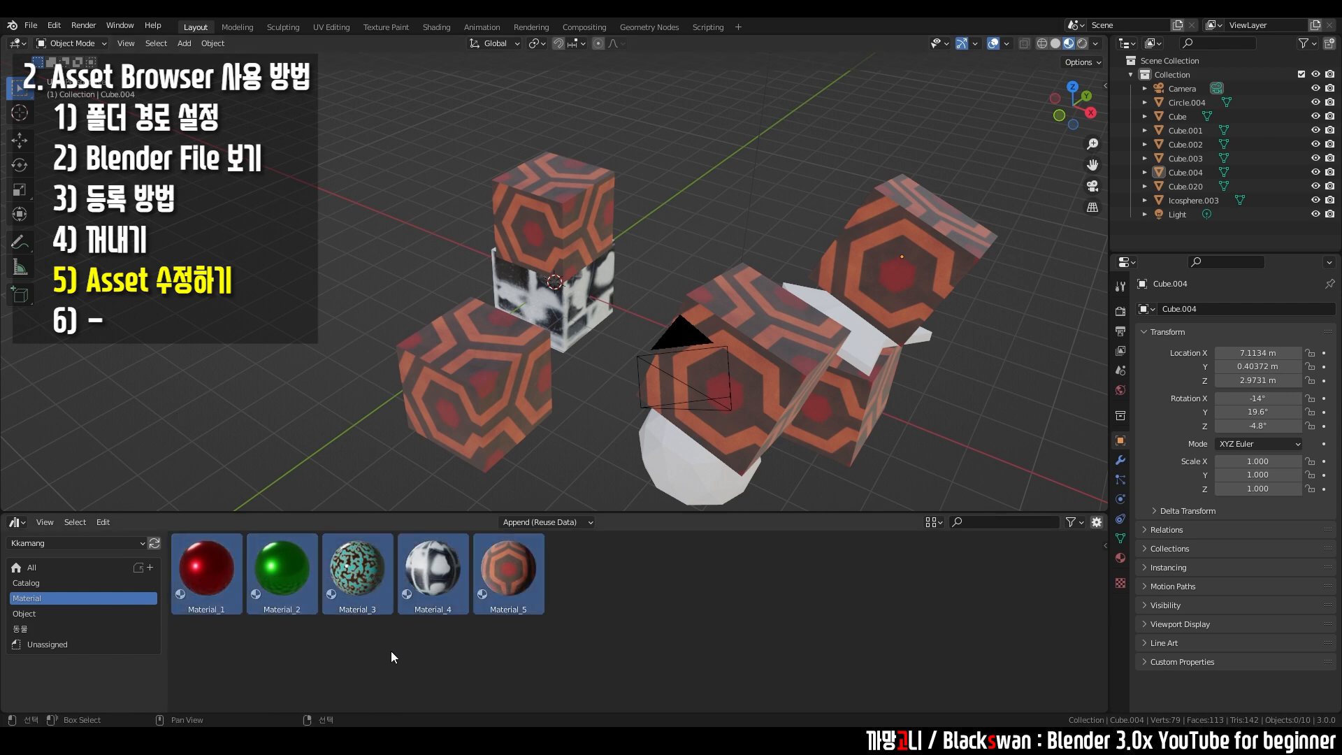
pyautogui.click(397, 650)
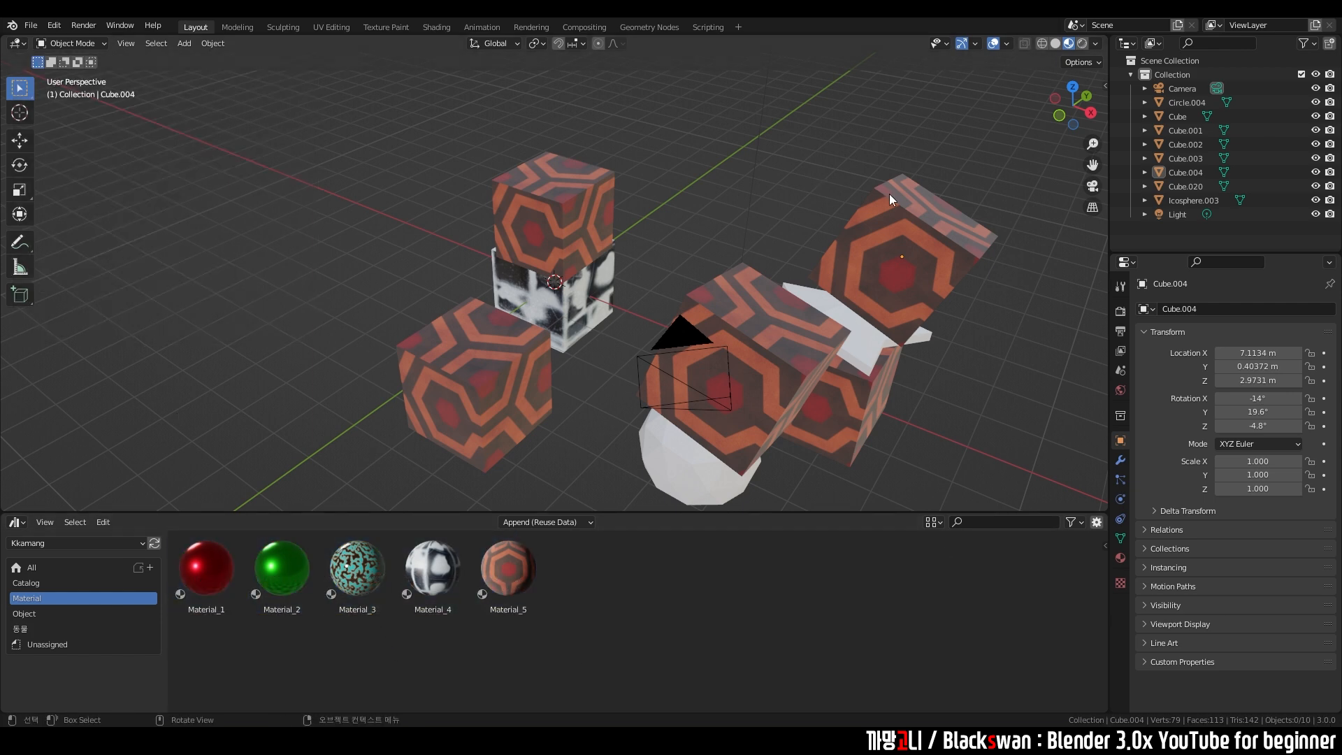
pyautogui.click(112, 544)
pyautogui.click(58, 584)
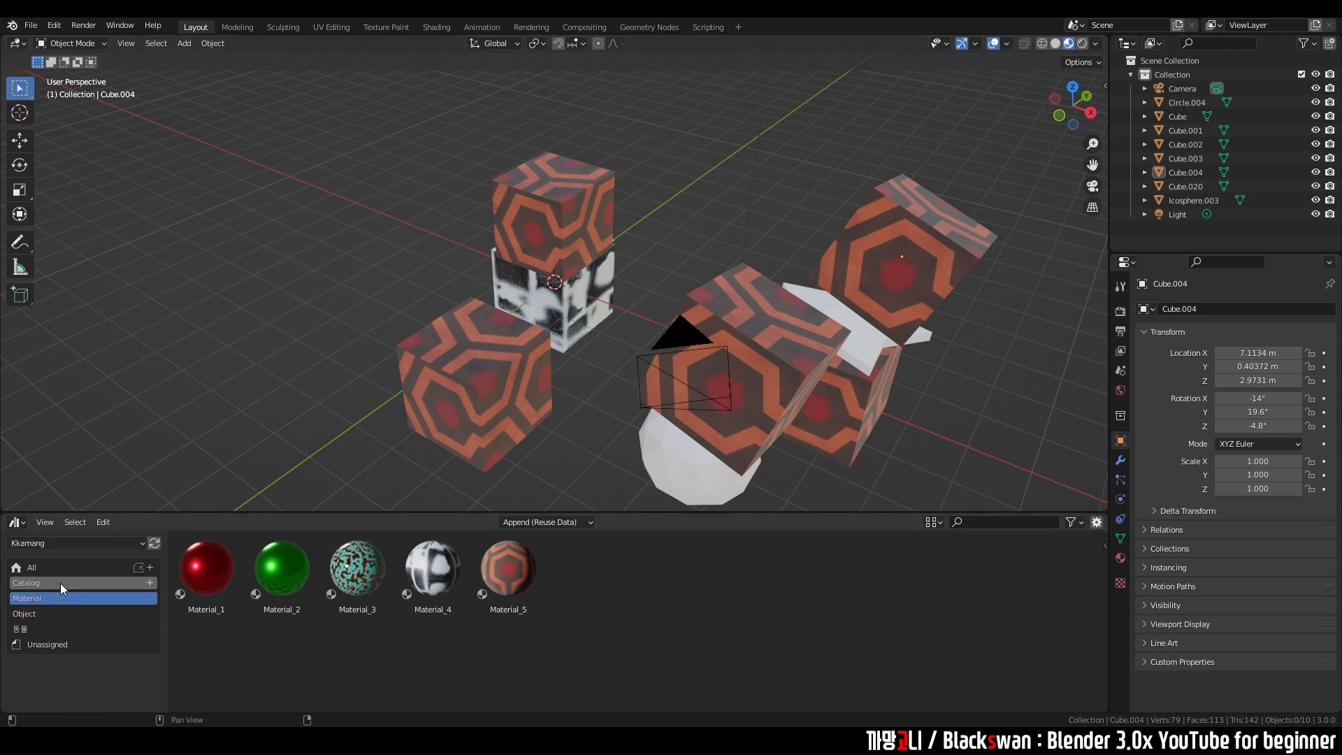
# Step: Place Circle.004 from the Object catalog on the empty floor beside the cubes
pyautogui.click(38, 611)
pyautogui.moveTo(174, 593); pyautogui.dragTo(296, 321)
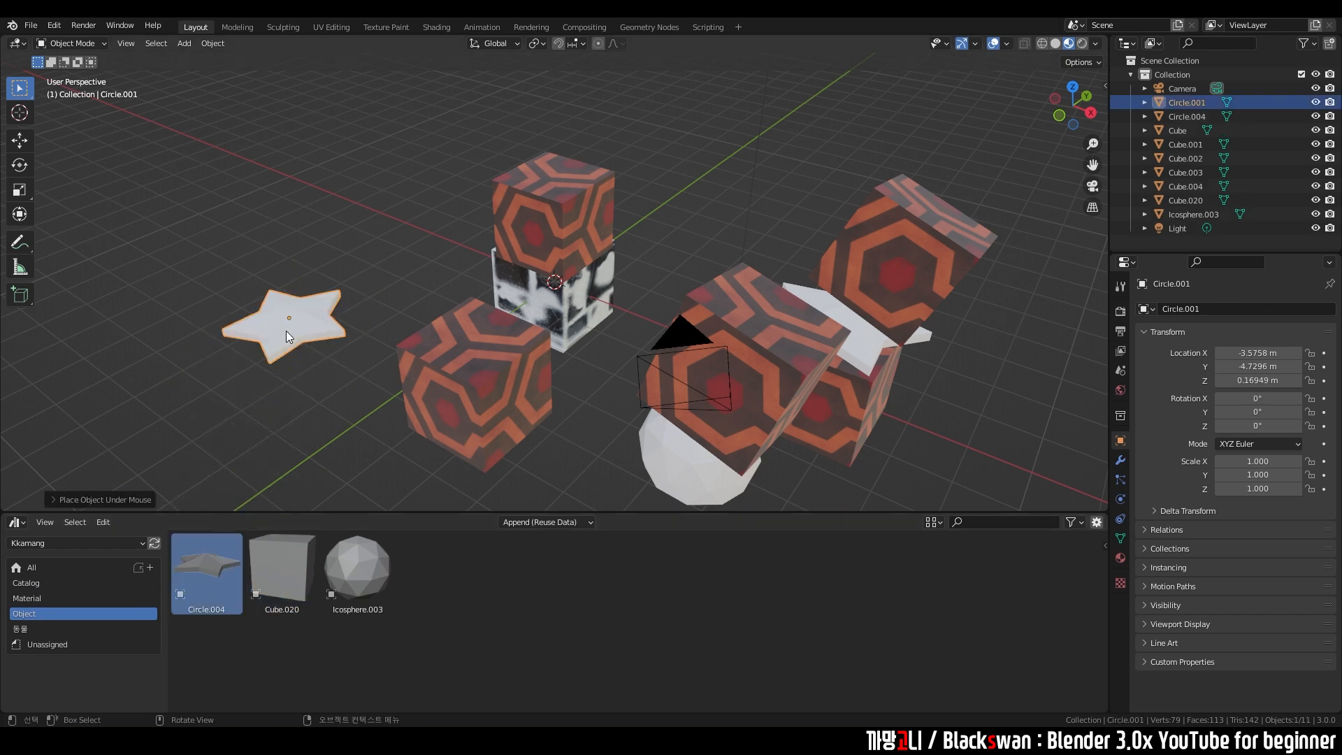
pyautogui.click(223, 418)
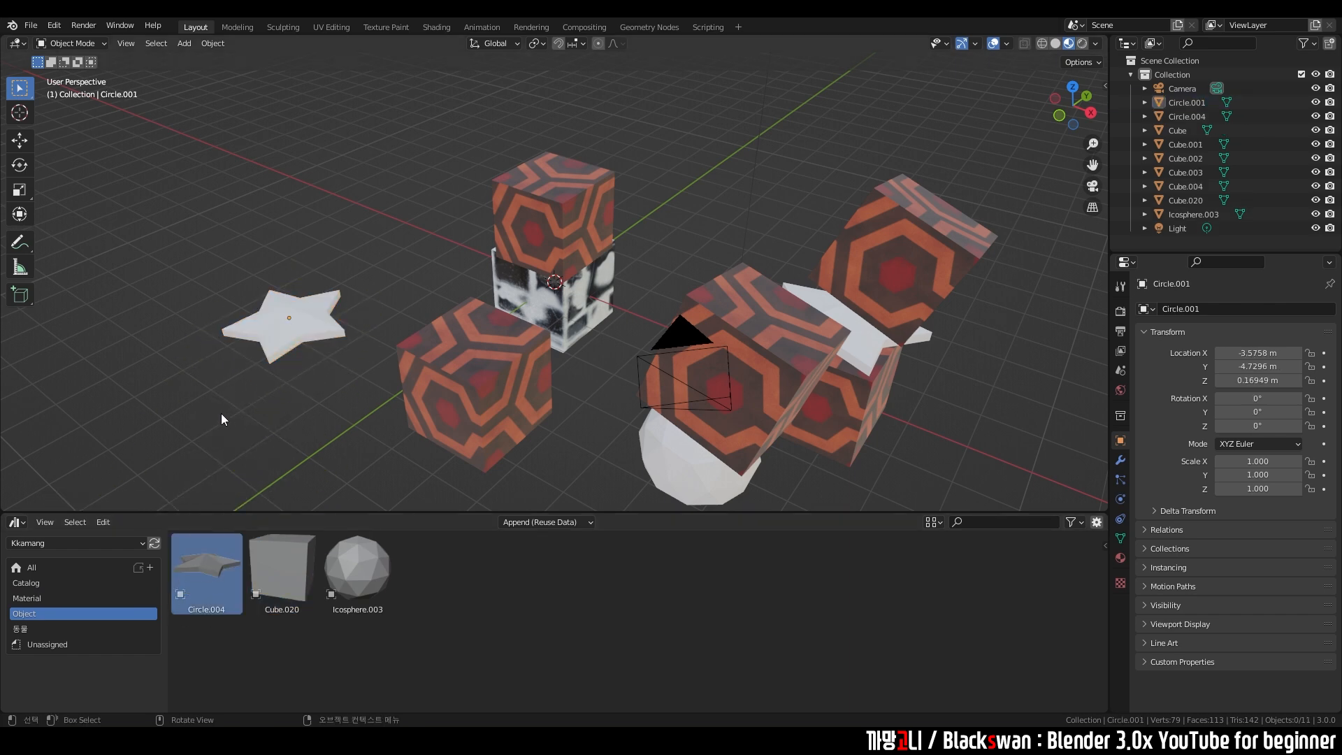
# Step: Start a new file without saving the untitled scene
pyautogui.click(30, 25)
pyautogui.moveTo(34, 44)
pyautogui.click(196, 42)
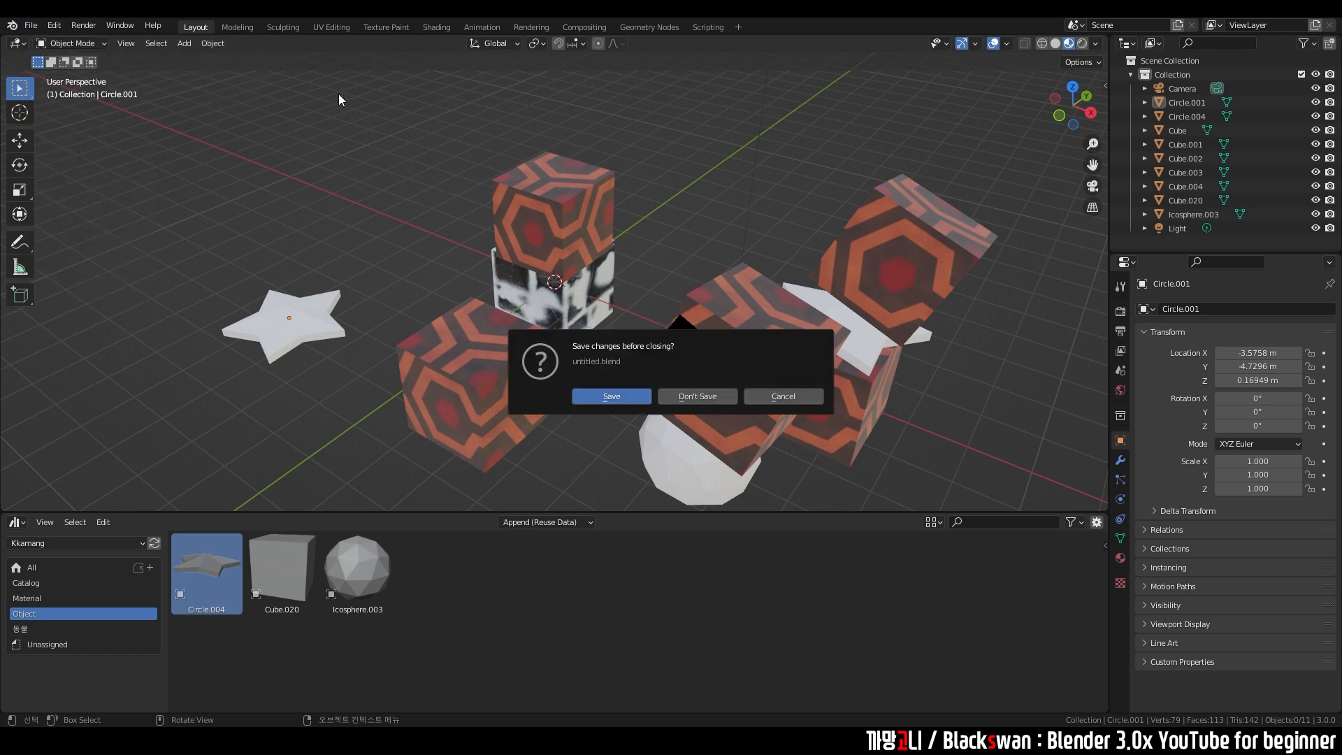
pyautogui.click(689, 396)
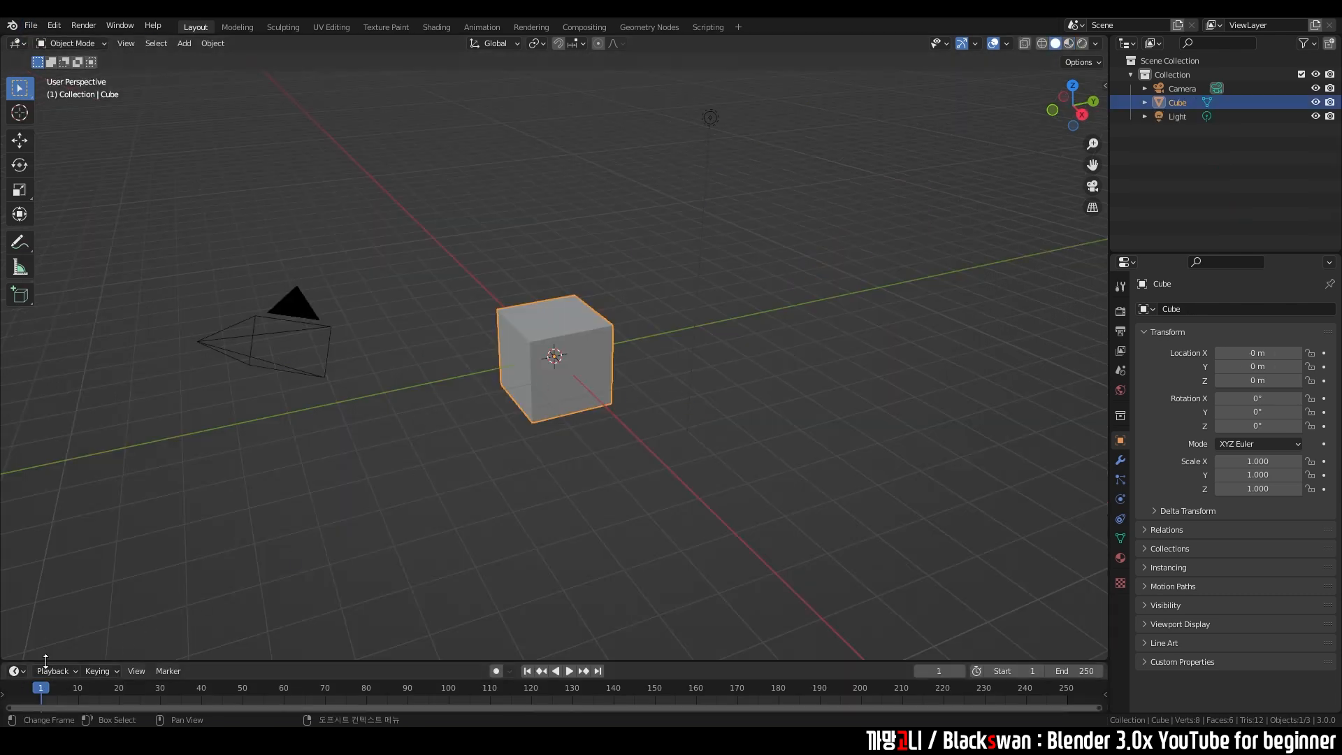
# Step: Enlarge the timeline area, turn it into an Asset Browser and display the Kkamang library
pyautogui.moveTo(47, 662); pyautogui.dragTo(44, 529)
pyautogui.click(15, 538)
pyautogui.click(439, 626)
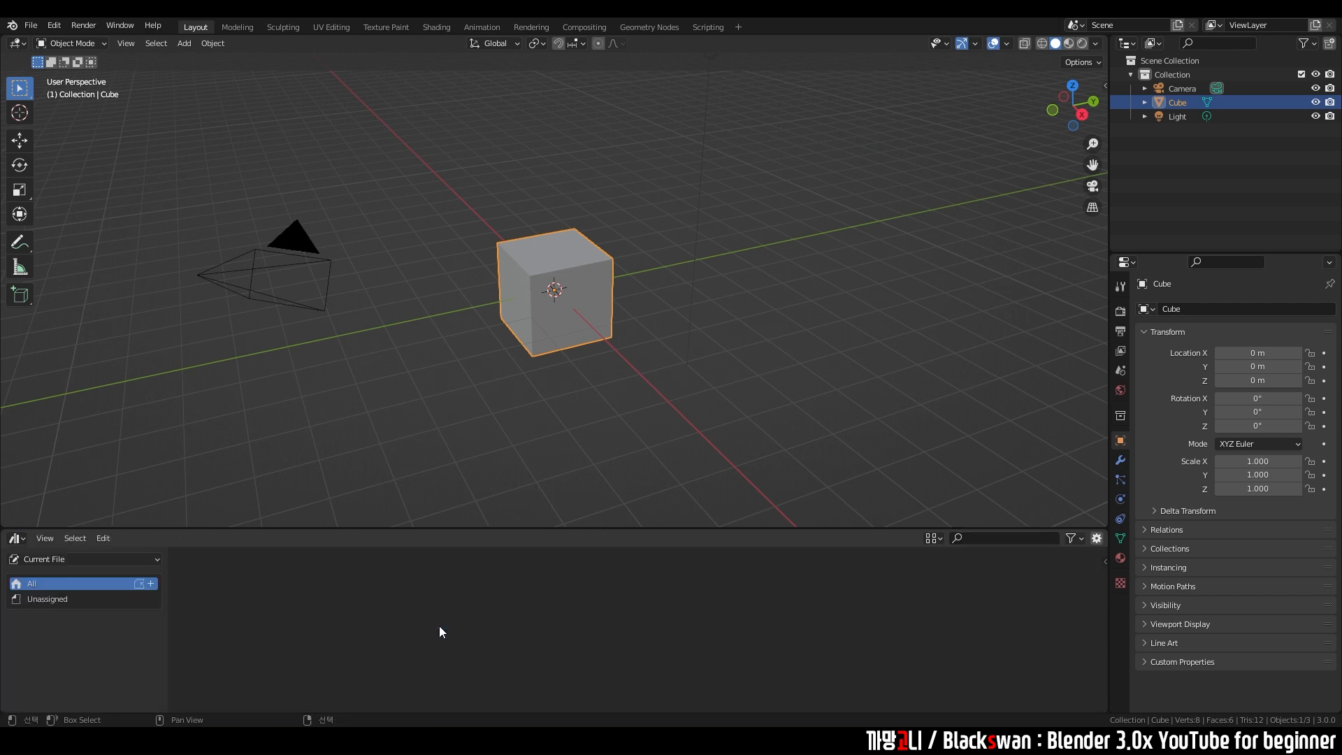
pyautogui.click(83, 559)
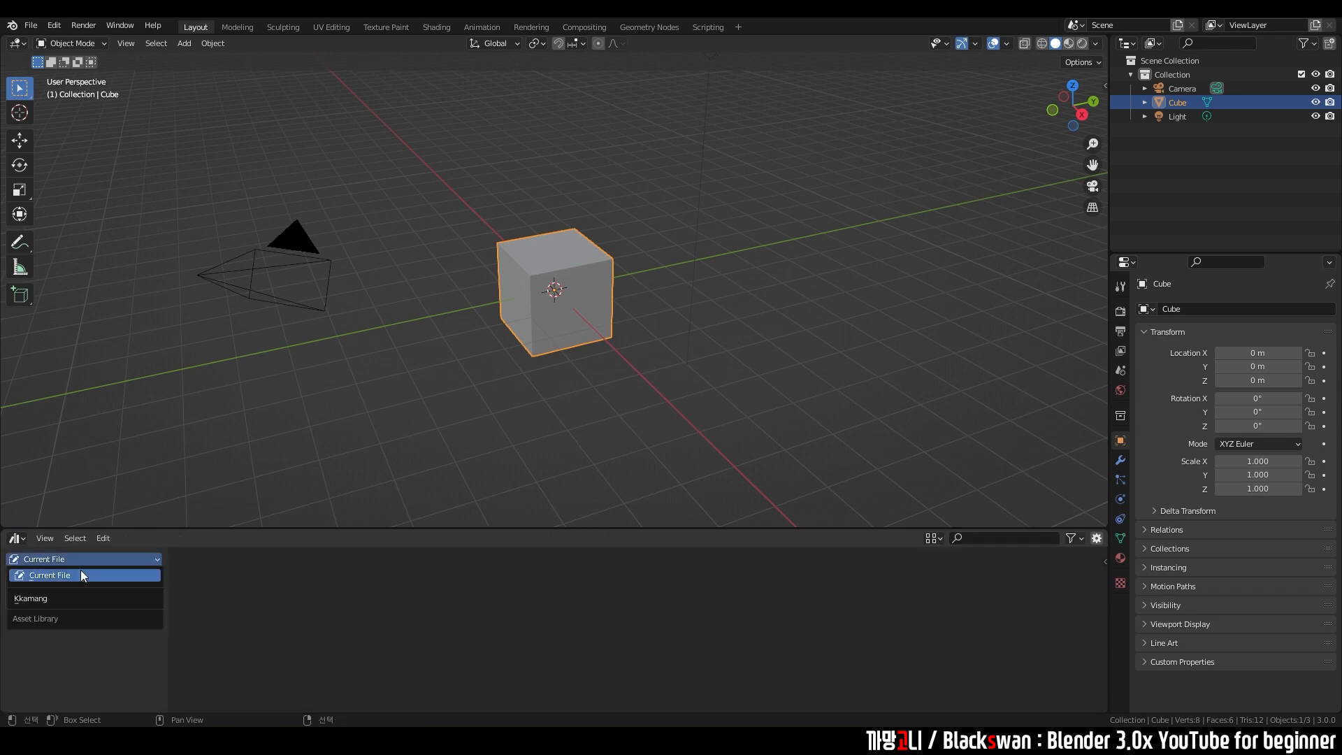
pyautogui.click(59, 599)
# Step: Place Cube.020 and Icosphere.003 from the Kkamang library on the floor around the default cube
pyautogui.moveTo(288, 587); pyautogui.dragTo(339, 428)
pyautogui.moveTo(375, 557); pyautogui.dragTo(589, 381)
pyautogui.moveTo(837, 421); pyautogui.dragTo(828, 426, button='middle')
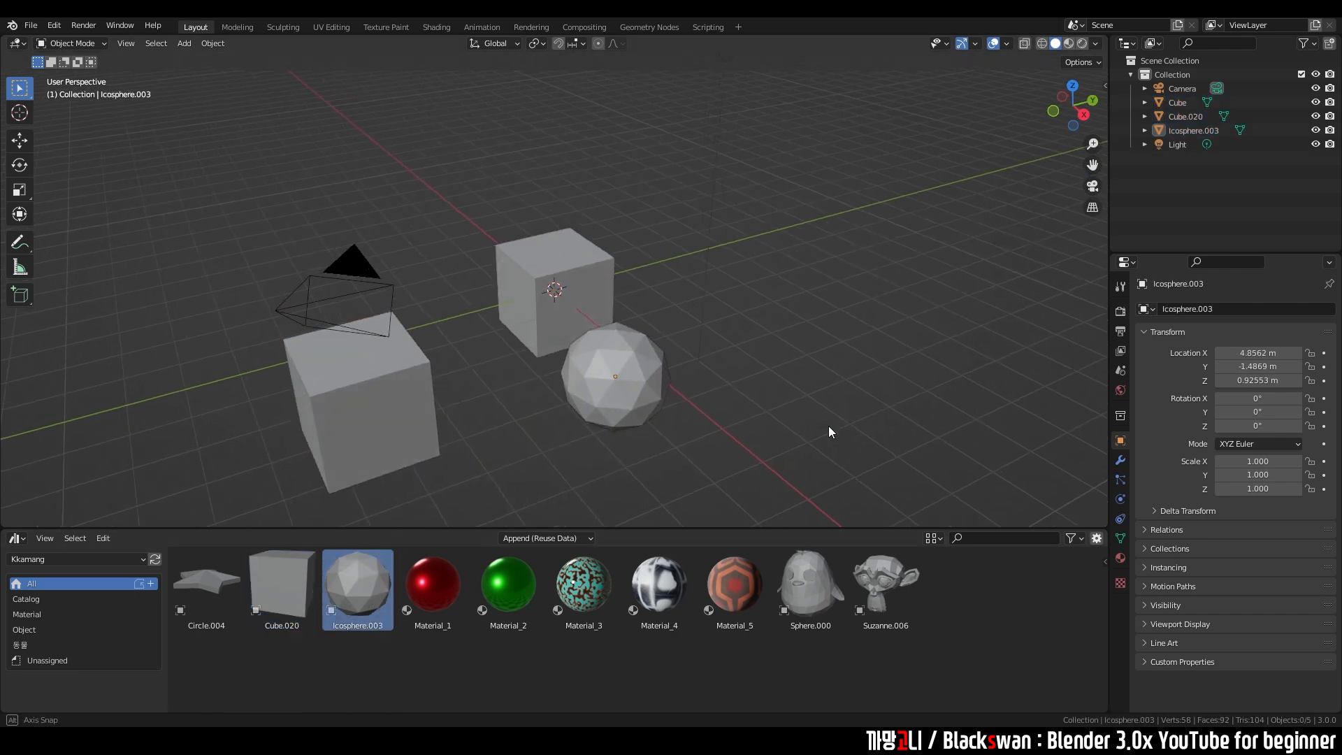
pyautogui.click(638, 399)
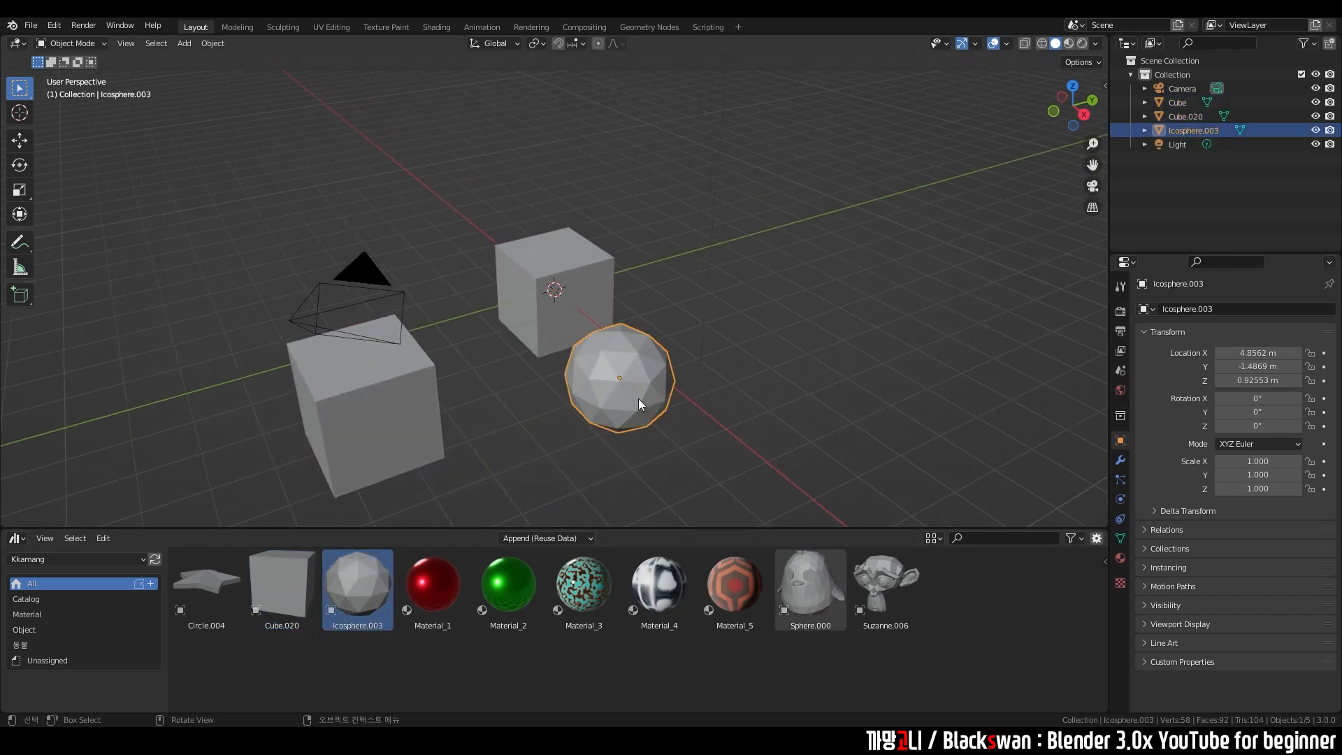
pyautogui.click(825, 176)
# Step: Select all the assets in the Kkamang library, and check which asset commands are available for Material_2
pyautogui.click(583, 587)
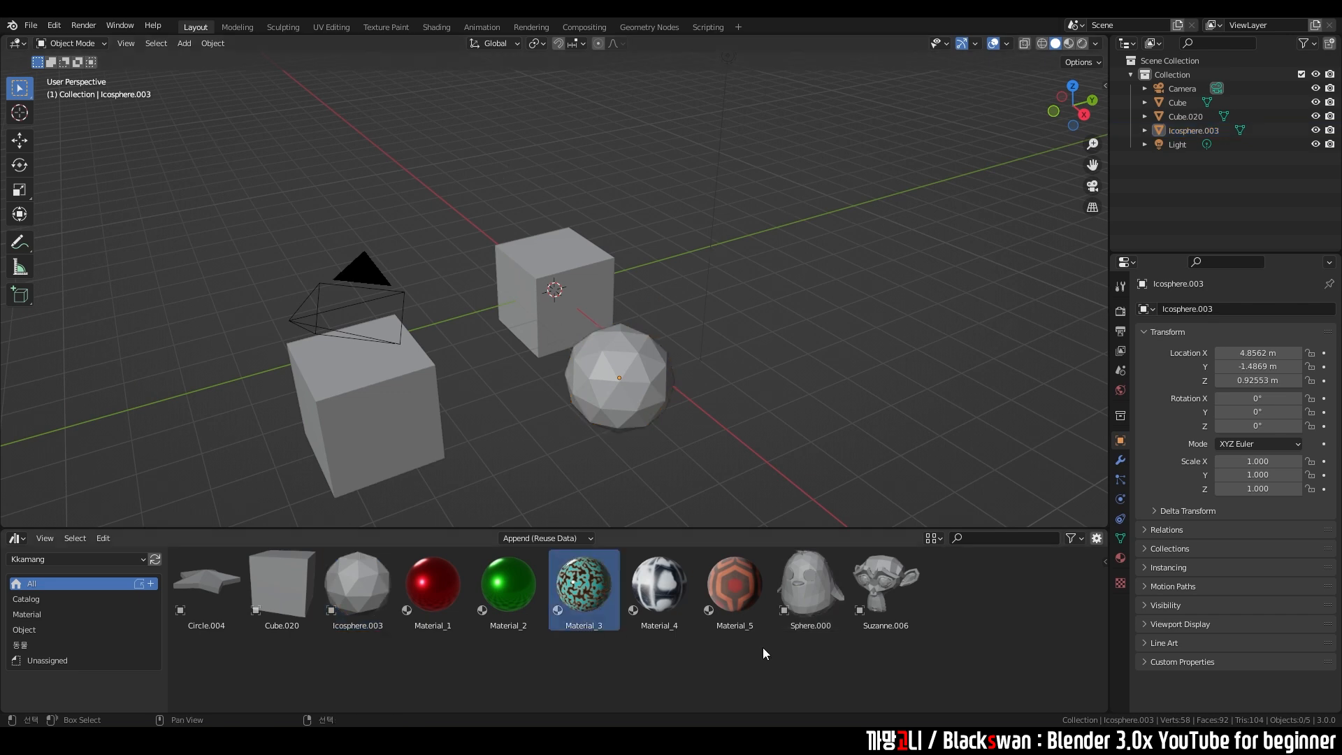
pyautogui.moveTo(760, 647); pyautogui.dragTo(211, 584)
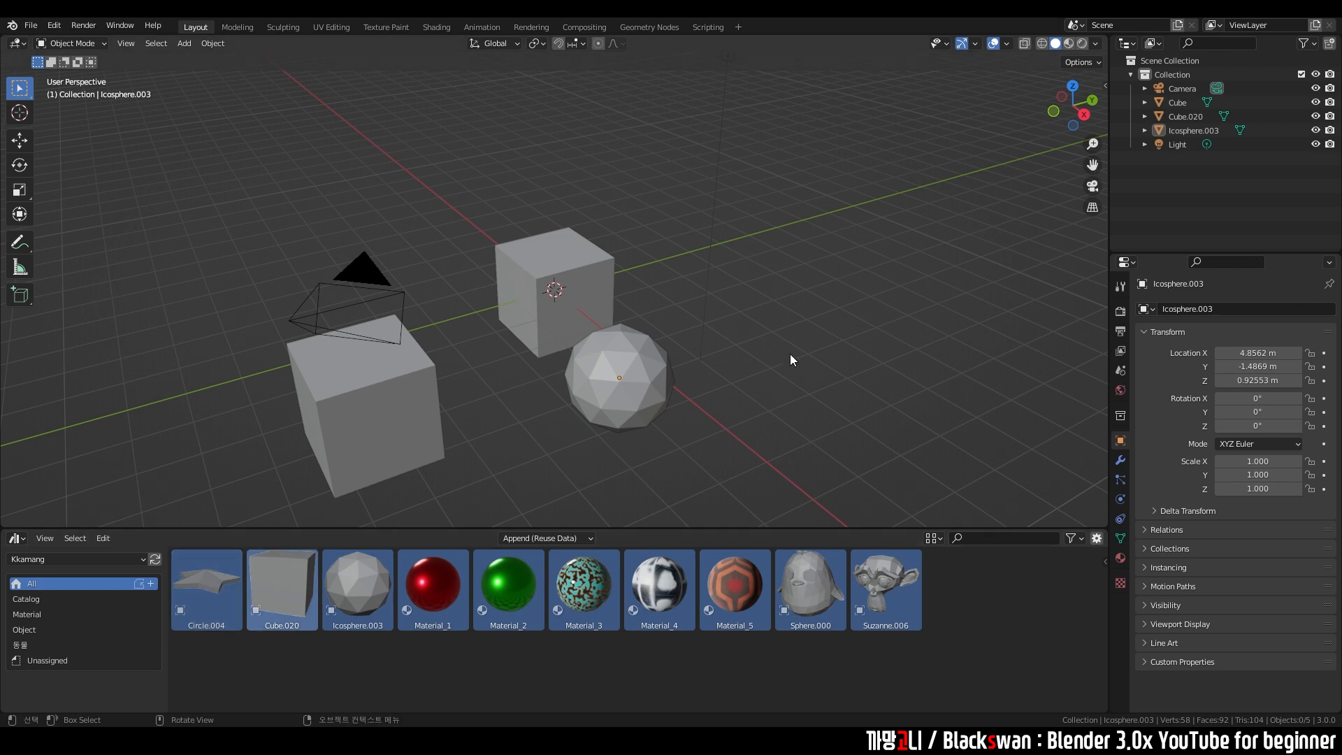
pyautogui.click(580, 300)
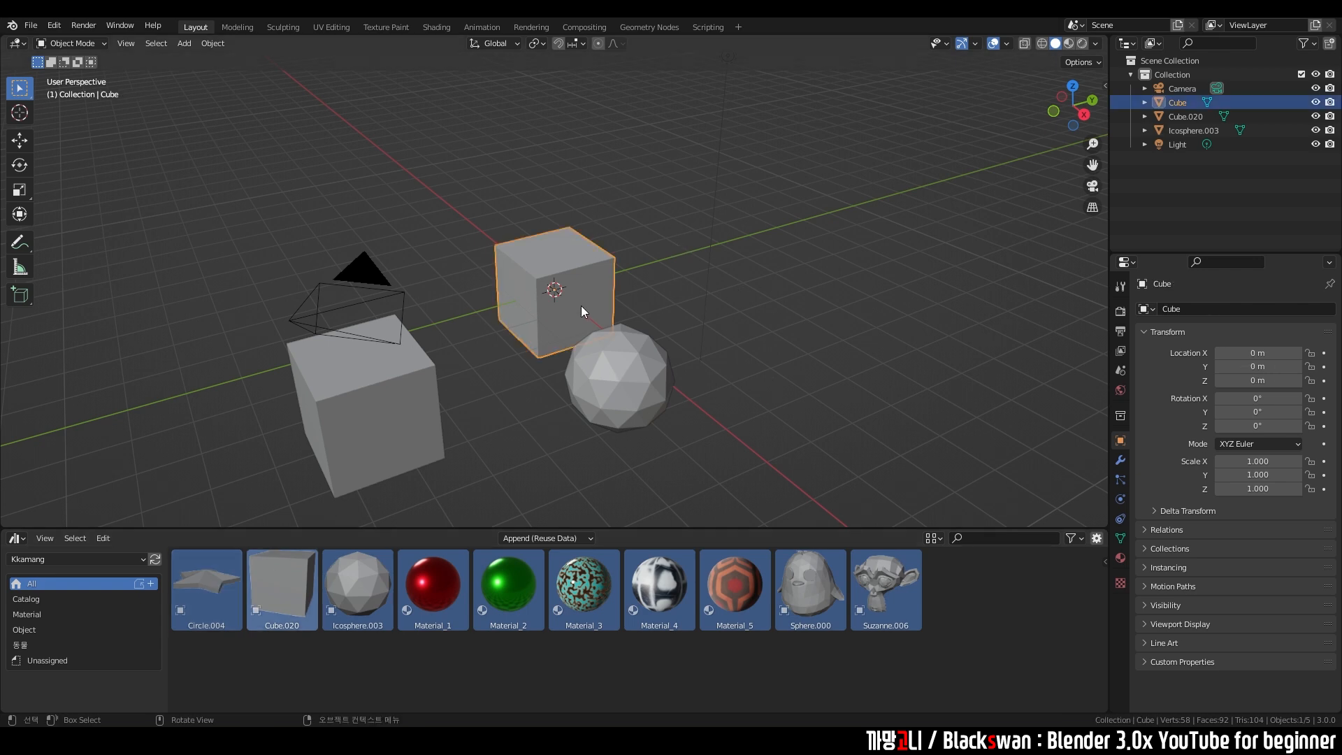
pyautogui.click(581, 590)
pyautogui.rightClick(504, 595)
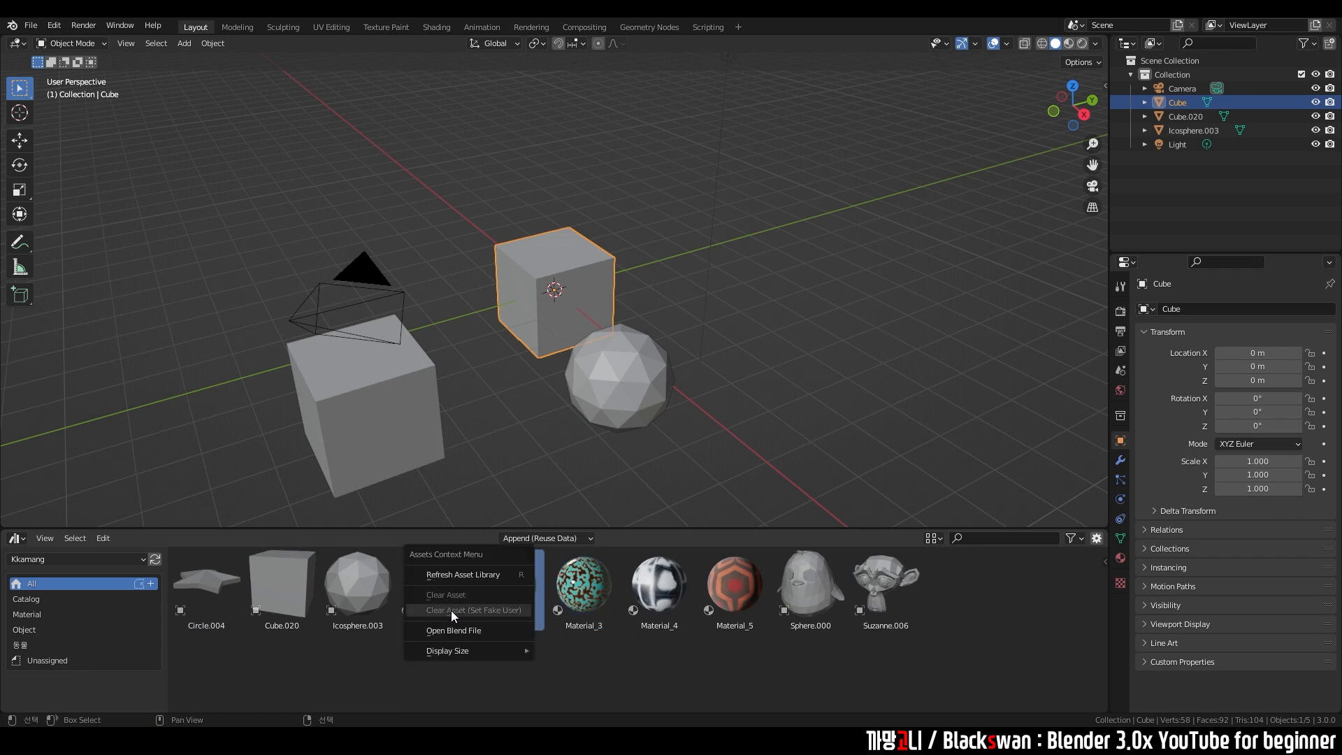
pyautogui.click(375, 637)
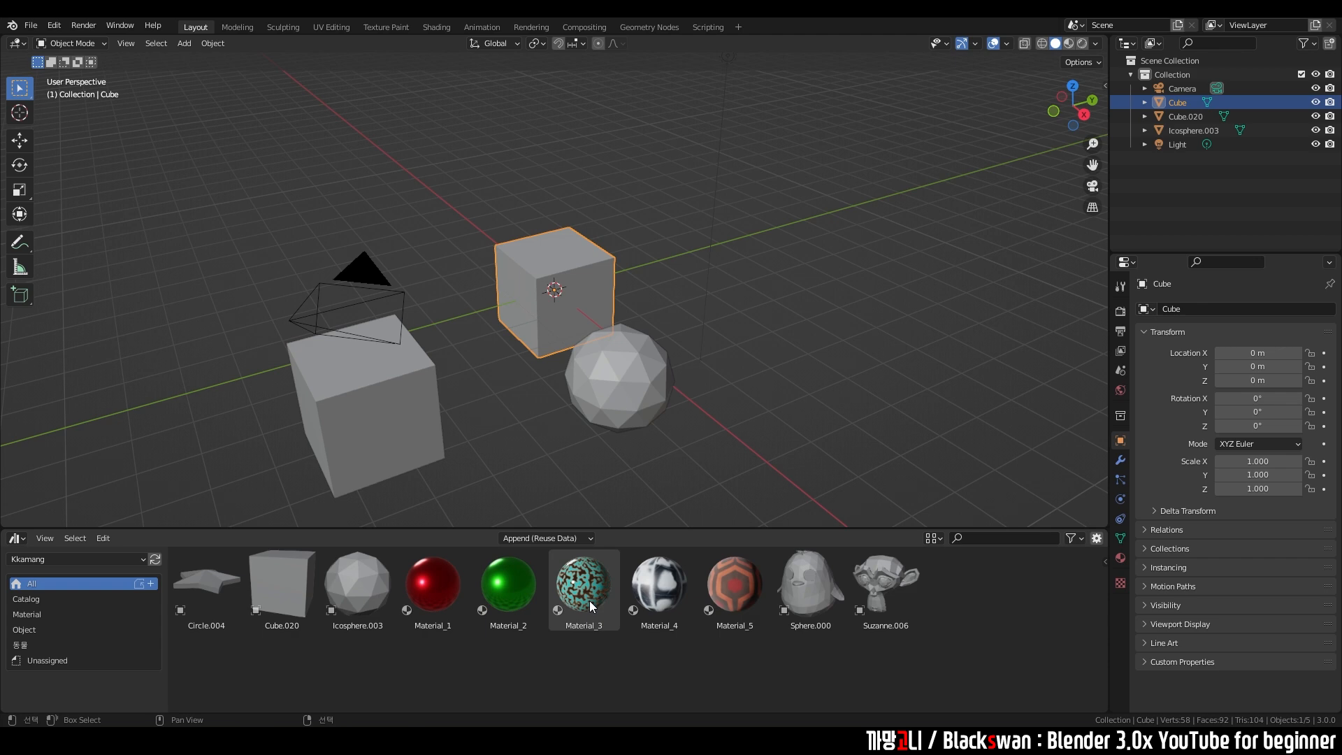
# Step: Open the source blend file that contains Material_3
pyautogui.click(591, 592)
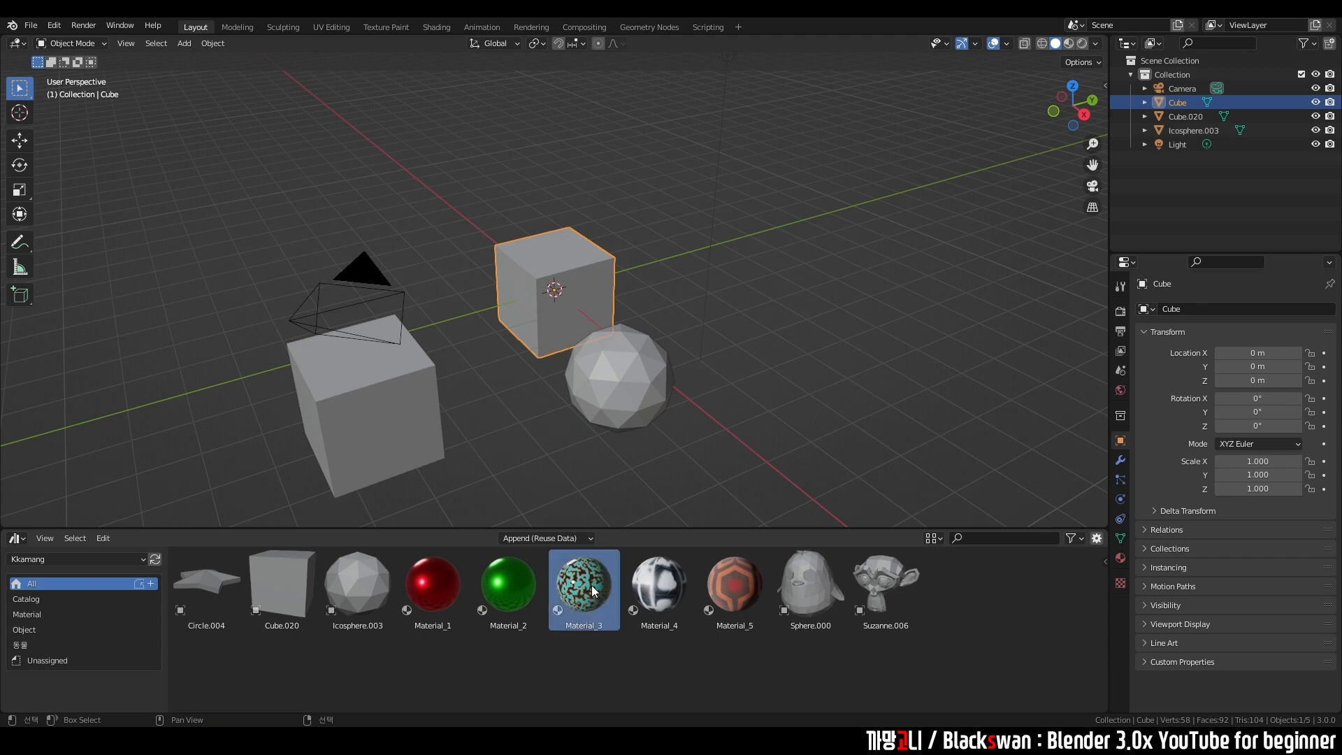
pyautogui.rightClick(591, 585)
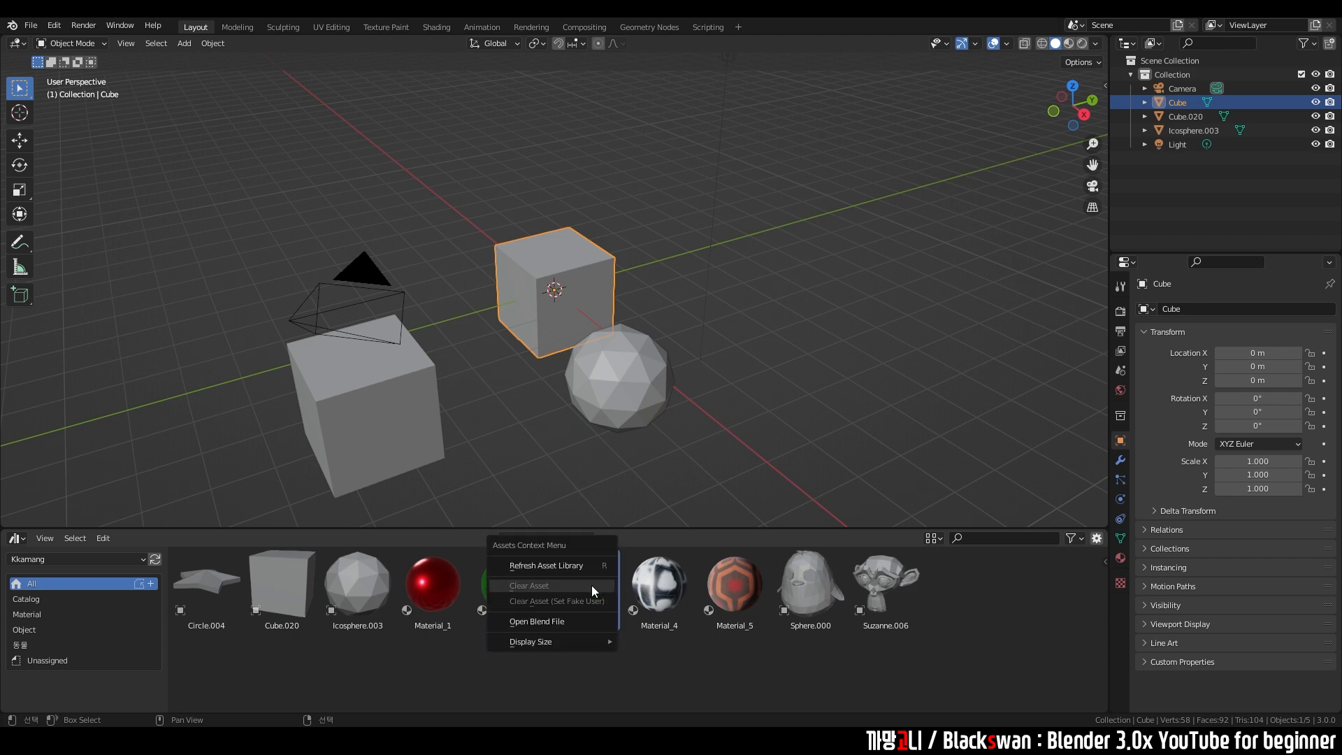
pyautogui.click(568, 620)
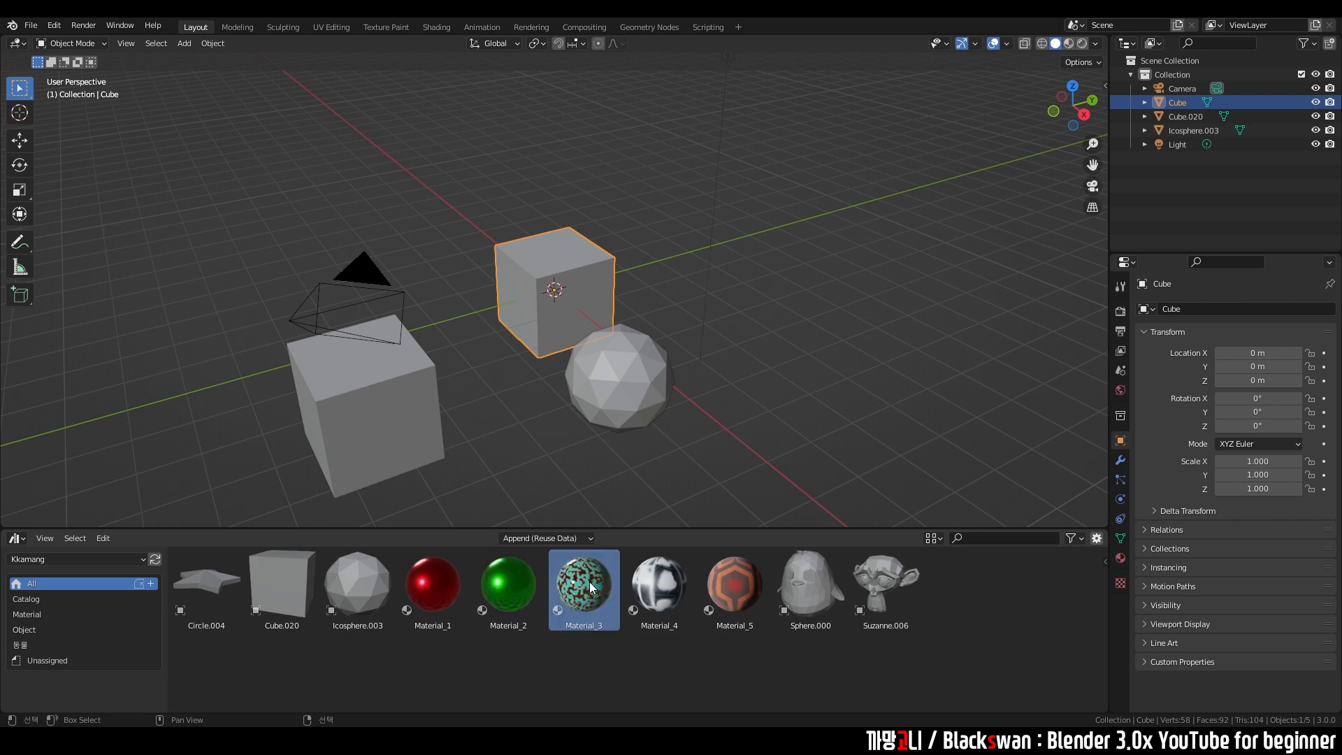
pyautogui.rightClick(592, 586)
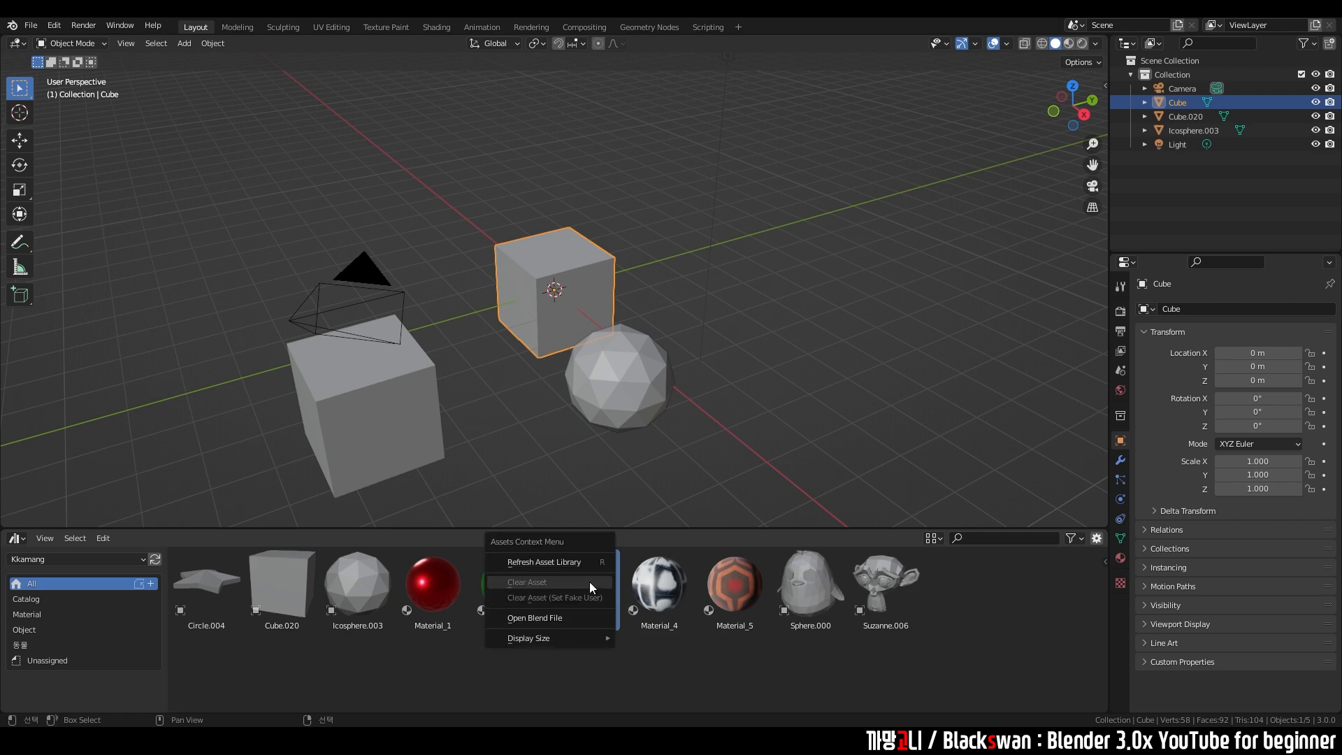
pyautogui.click(563, 614)
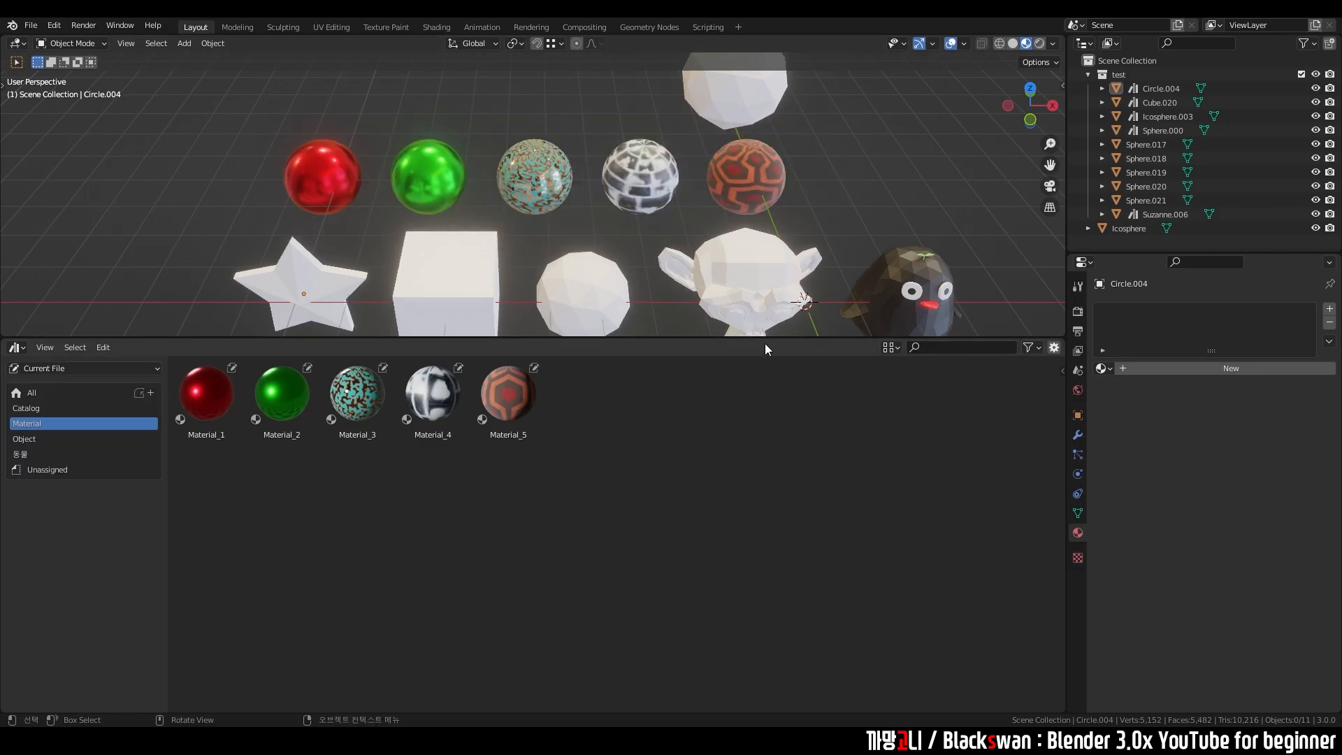
# Step: Shrink the source file's Asset Browser to give the viewport more room and look over all the source objects
pyautogui.moveTo(765, 337); pyautogui.dragTo(757, 533)
pyautogui.moveTo(319, 187); pyautogui.dragTo(515, 290)
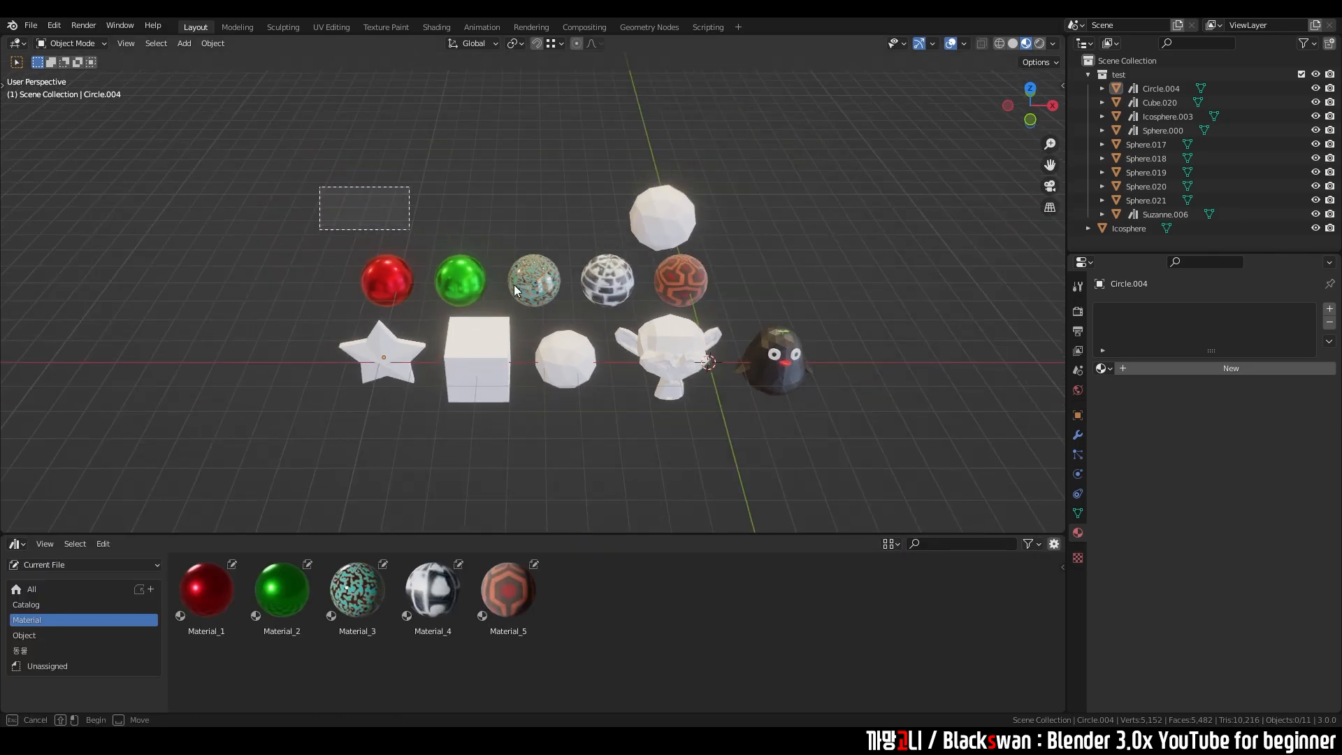
pyautogui.press('a')
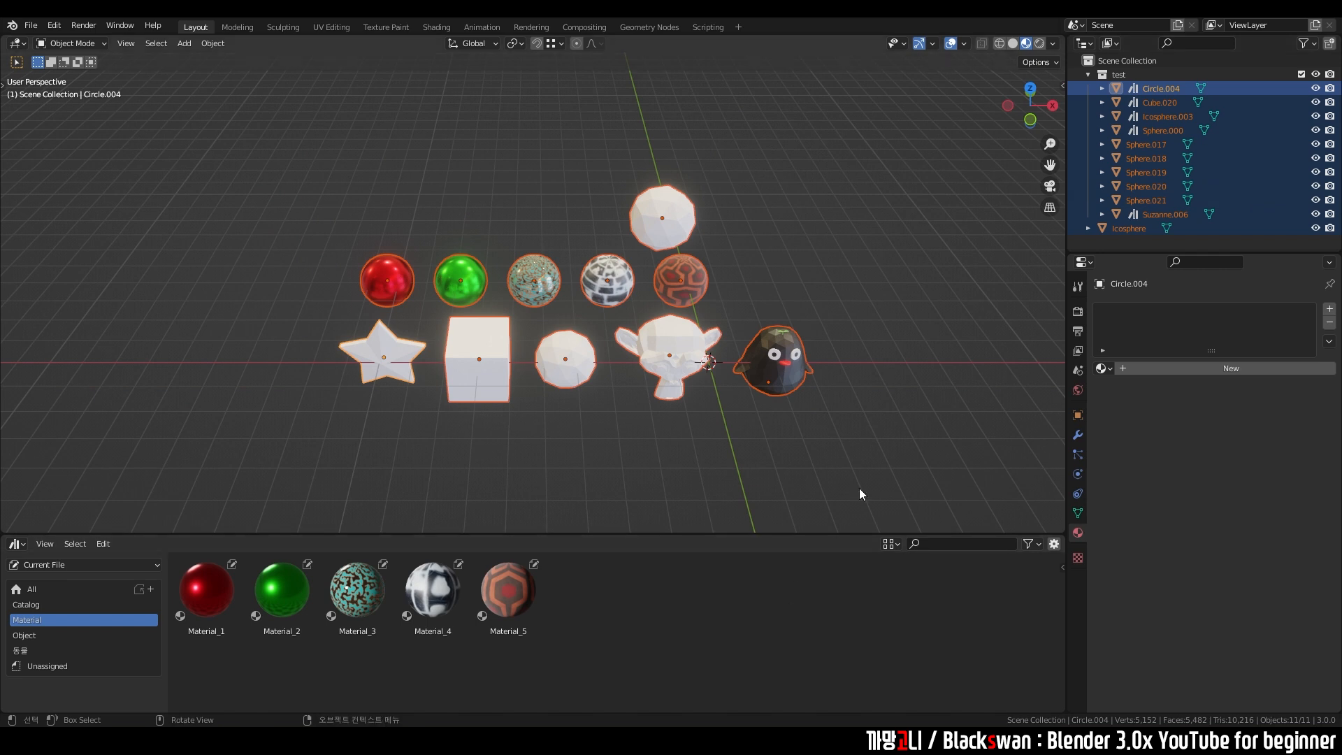
pyautogui.click(808, 443)
pyautogui.moveTo(707, 439); pyautogui.dragTo(688, 450, button='middle')
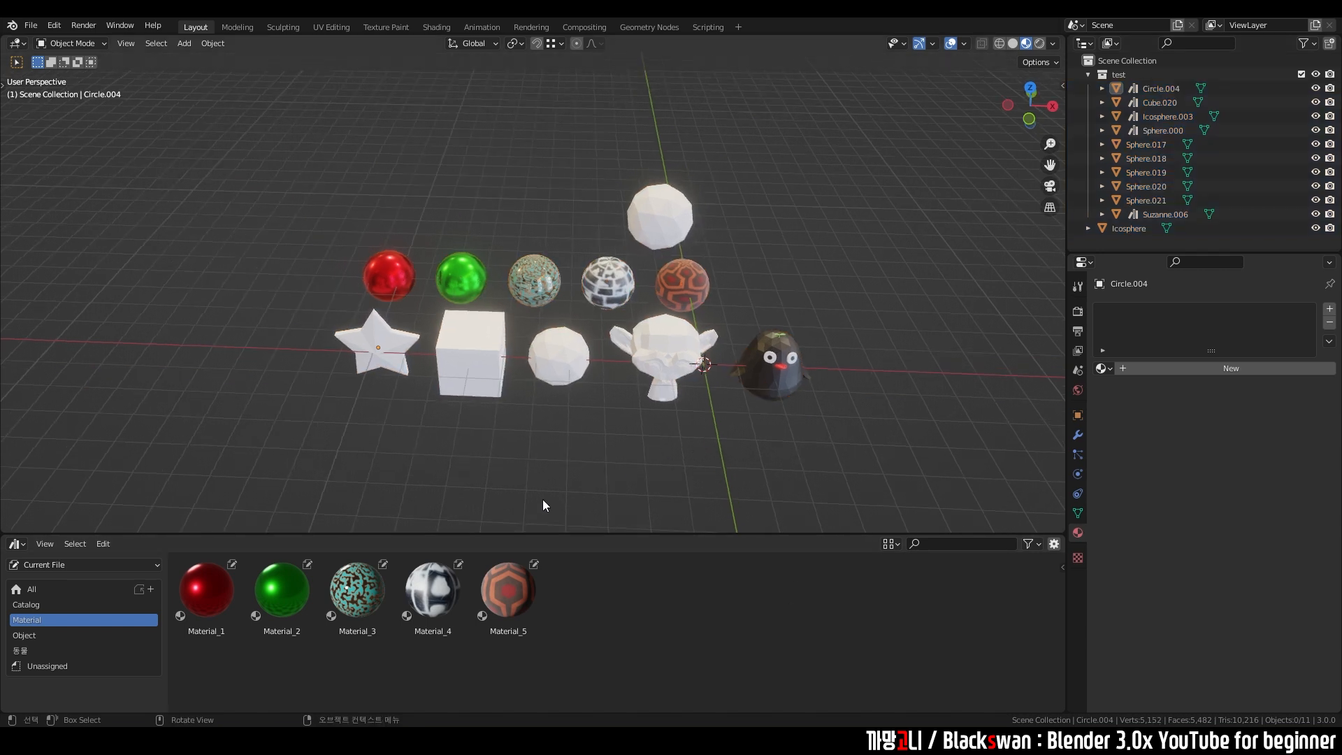
# Step: Move Material_2 from the Material catalog into the catalog named Catalog and save the source file
pyautogui.click(278, 609)
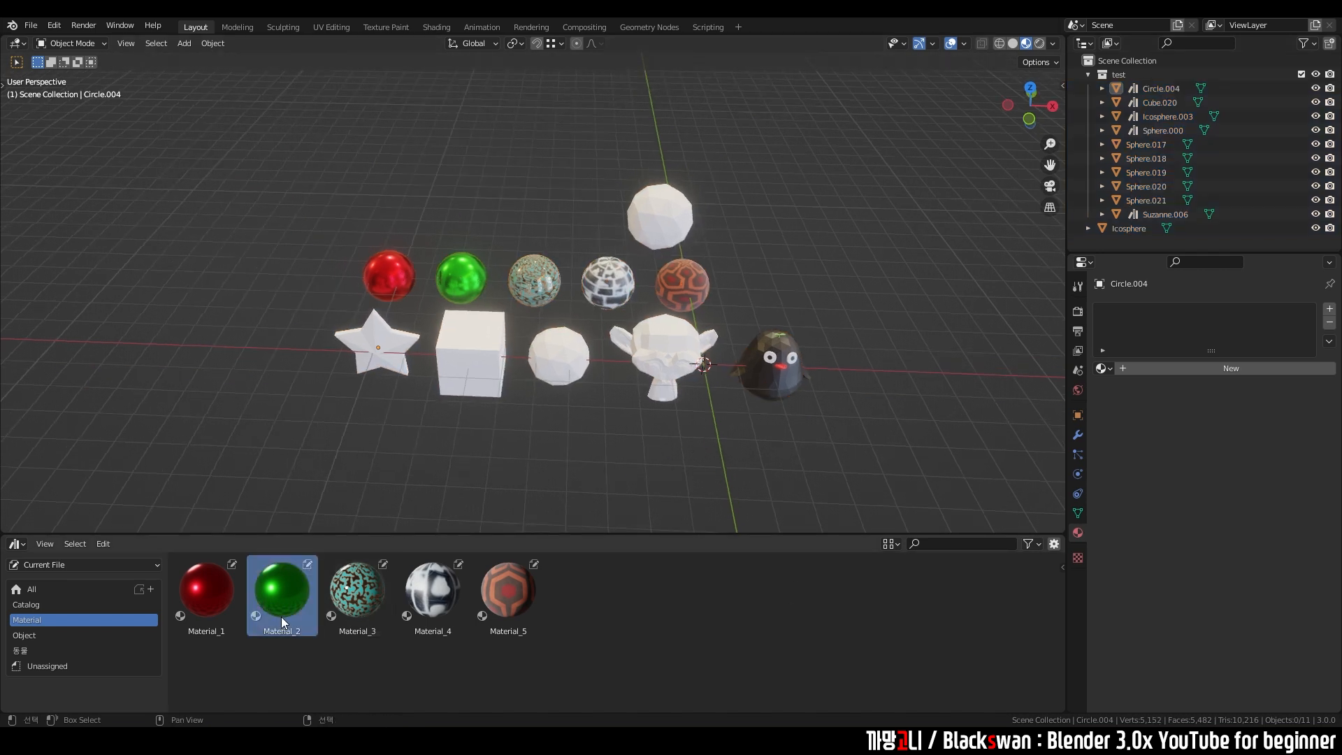
pyautogui.moveTo(274, 603); pyautogui.dragTo(61, 601)
pyautogui.click(40, 603)
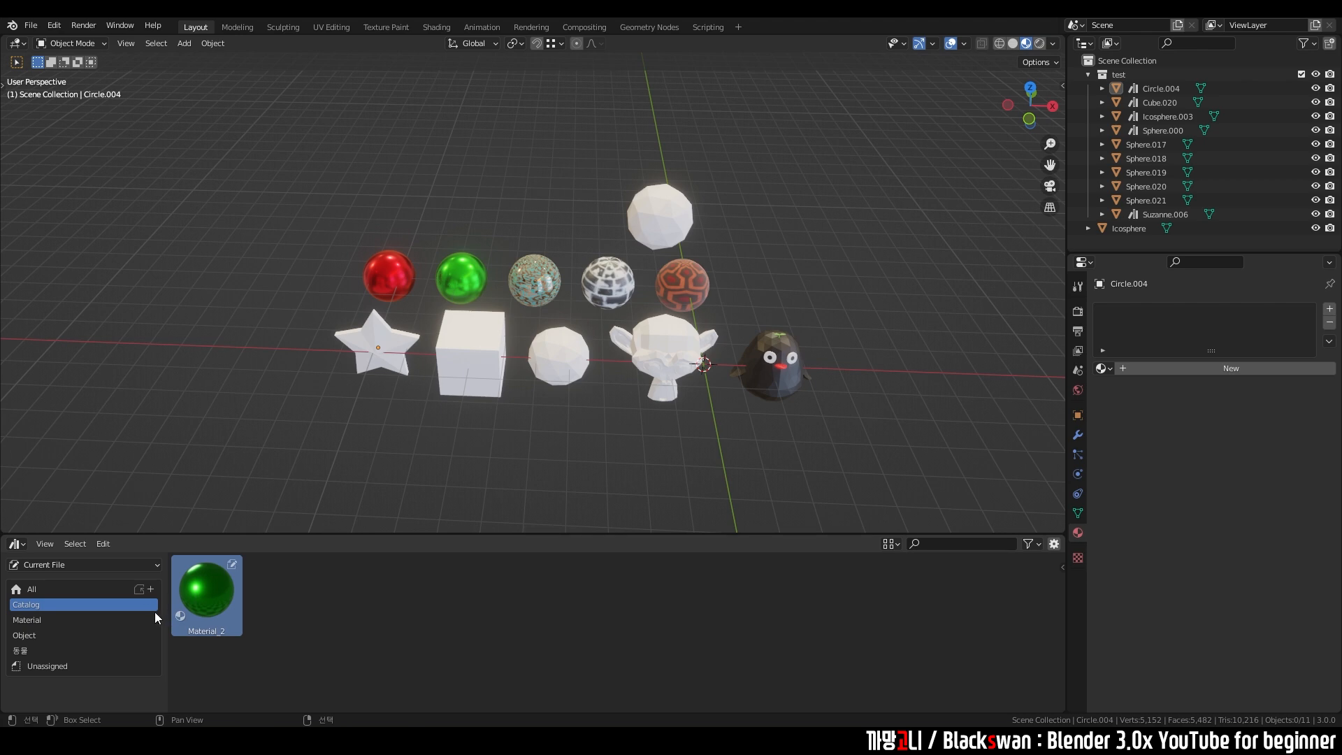
pyautogui.hotkey('ctrl', 's')
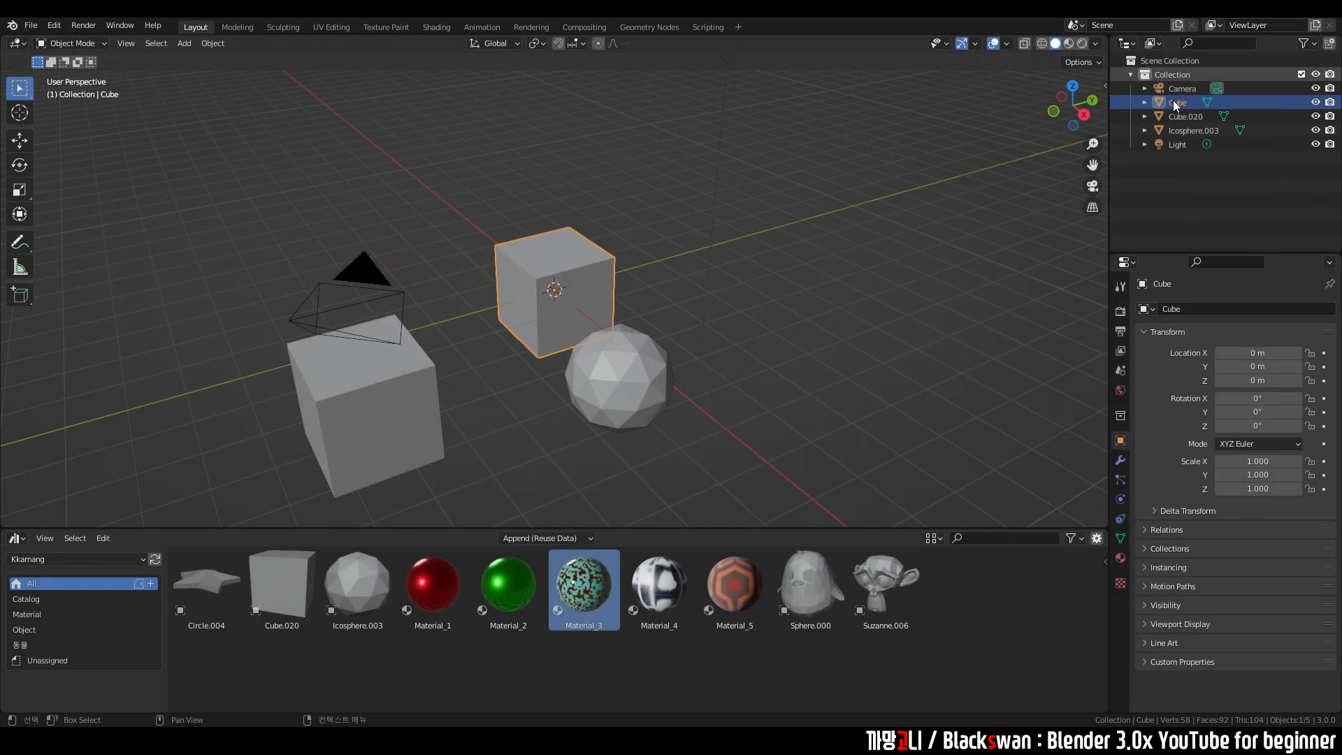
# Step: Return to the new scene and check the Catalog and Material catalogs for the moved Material_2
pyautogui.click(779, 384)
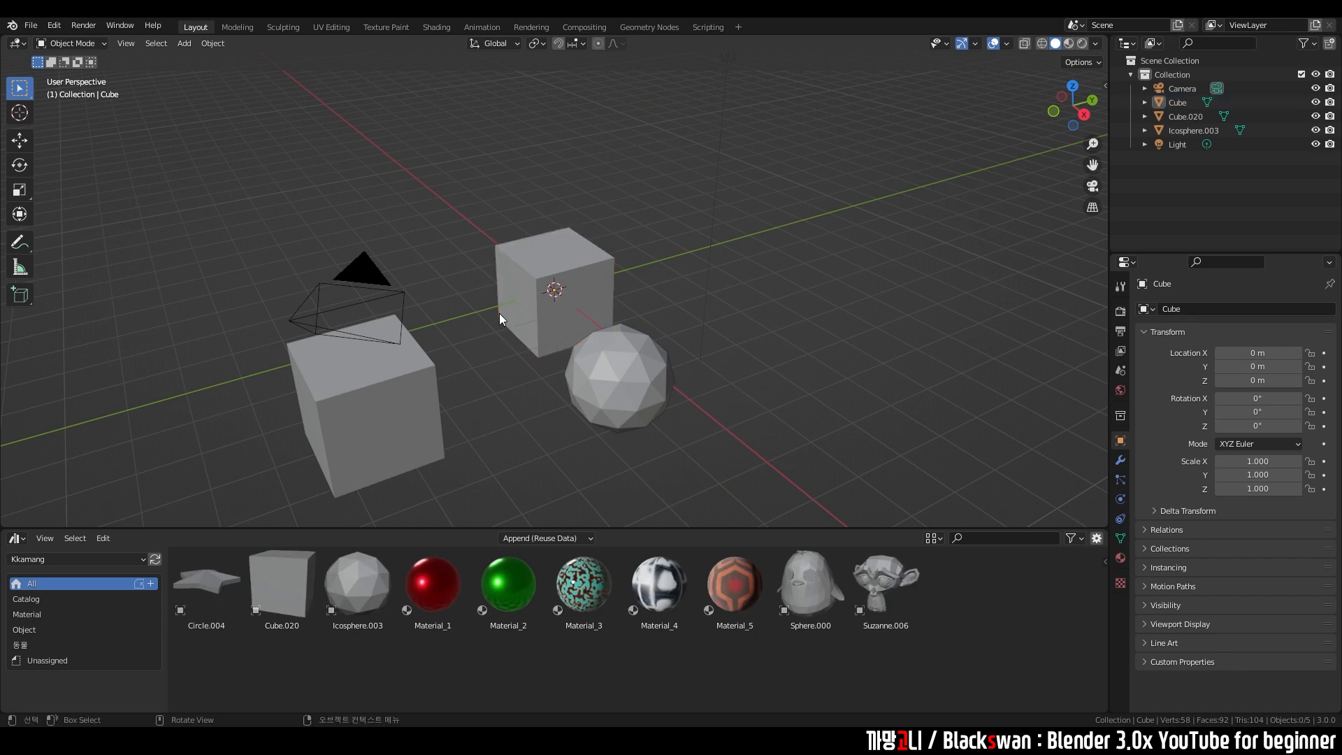
pyautogui.click(35, 599)
pyautogui.click(192, 593)
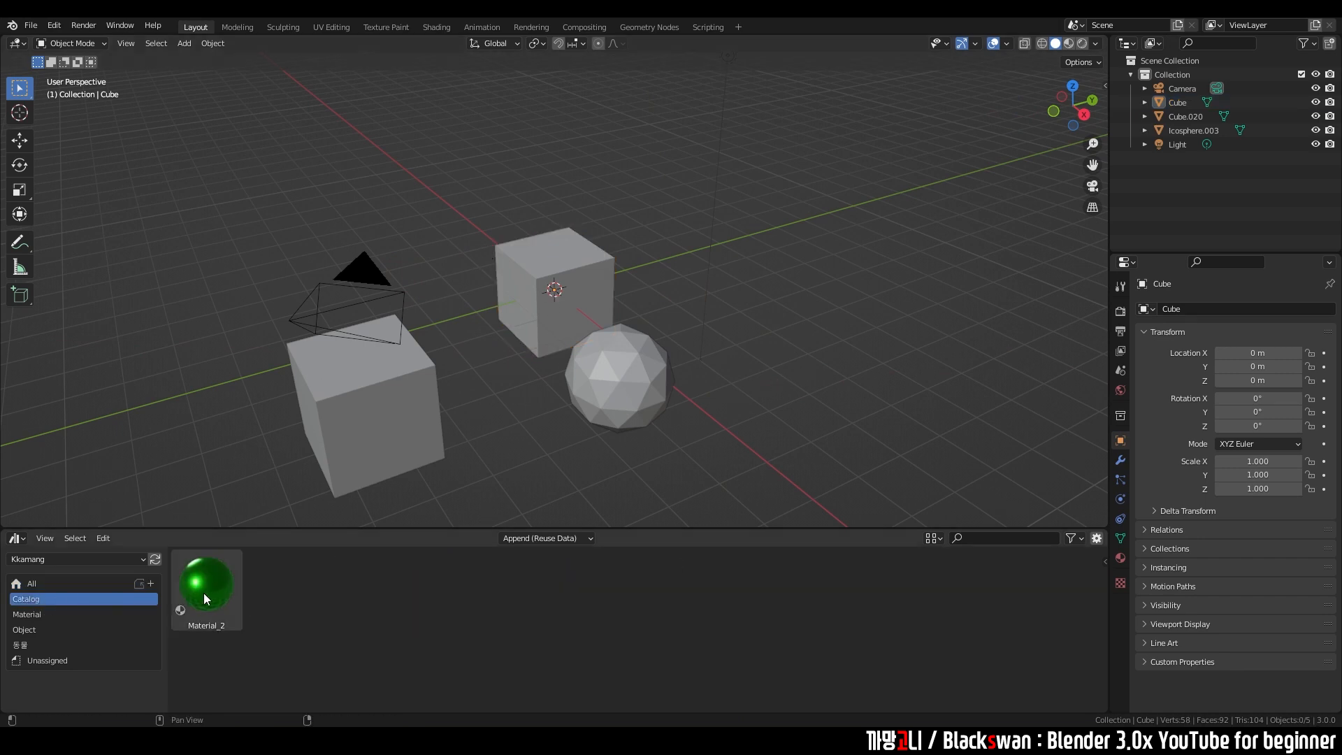
pyautogui.click(294, 607)
pyautogui.click(66, 610)
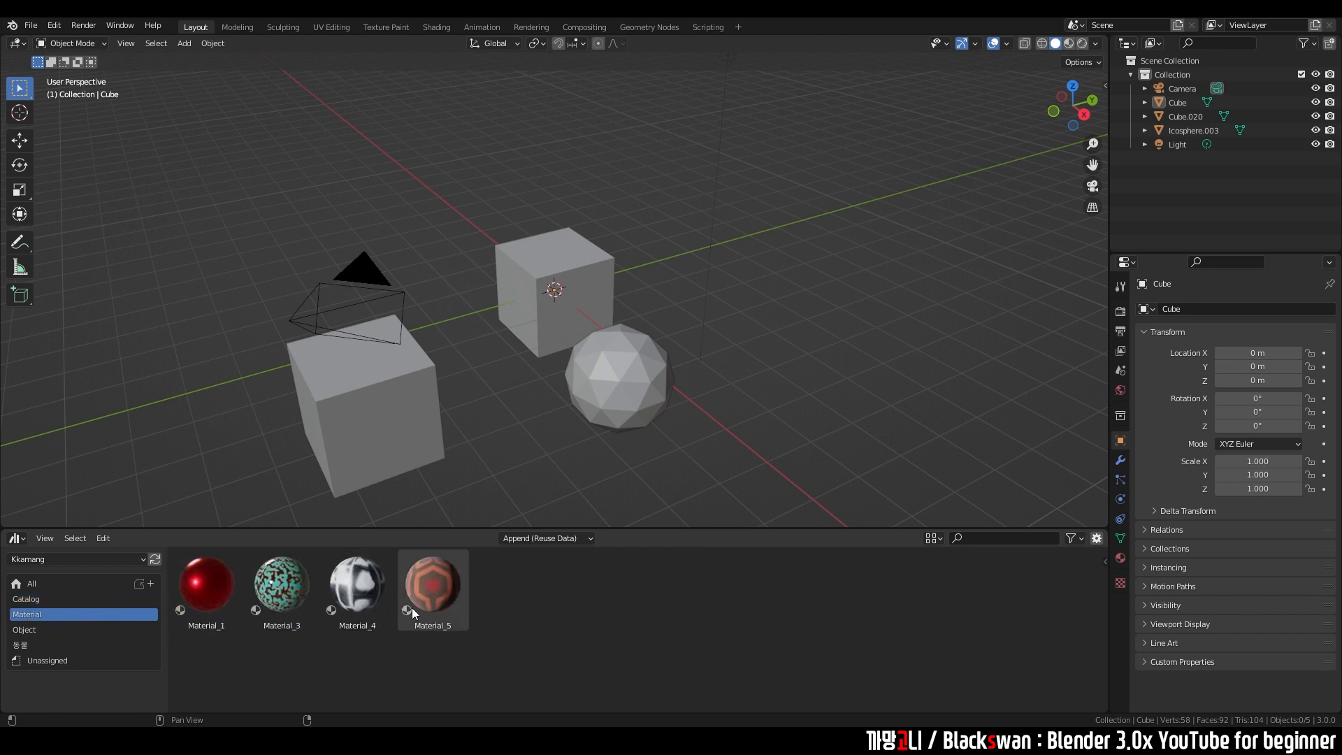
# Step: Select Material_5 and check its asset commands for opening the source blend file
pyautogui.click(423, 592)
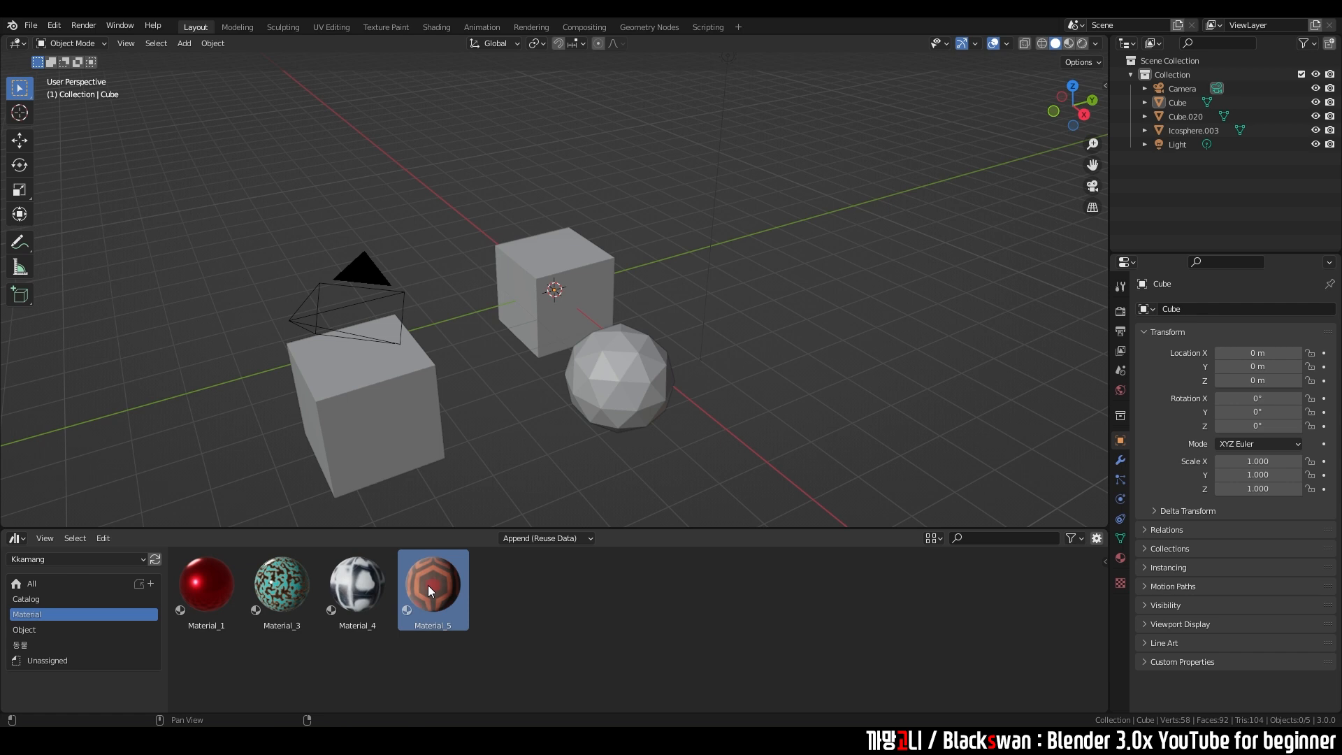
pyautogui.click(571, 609)
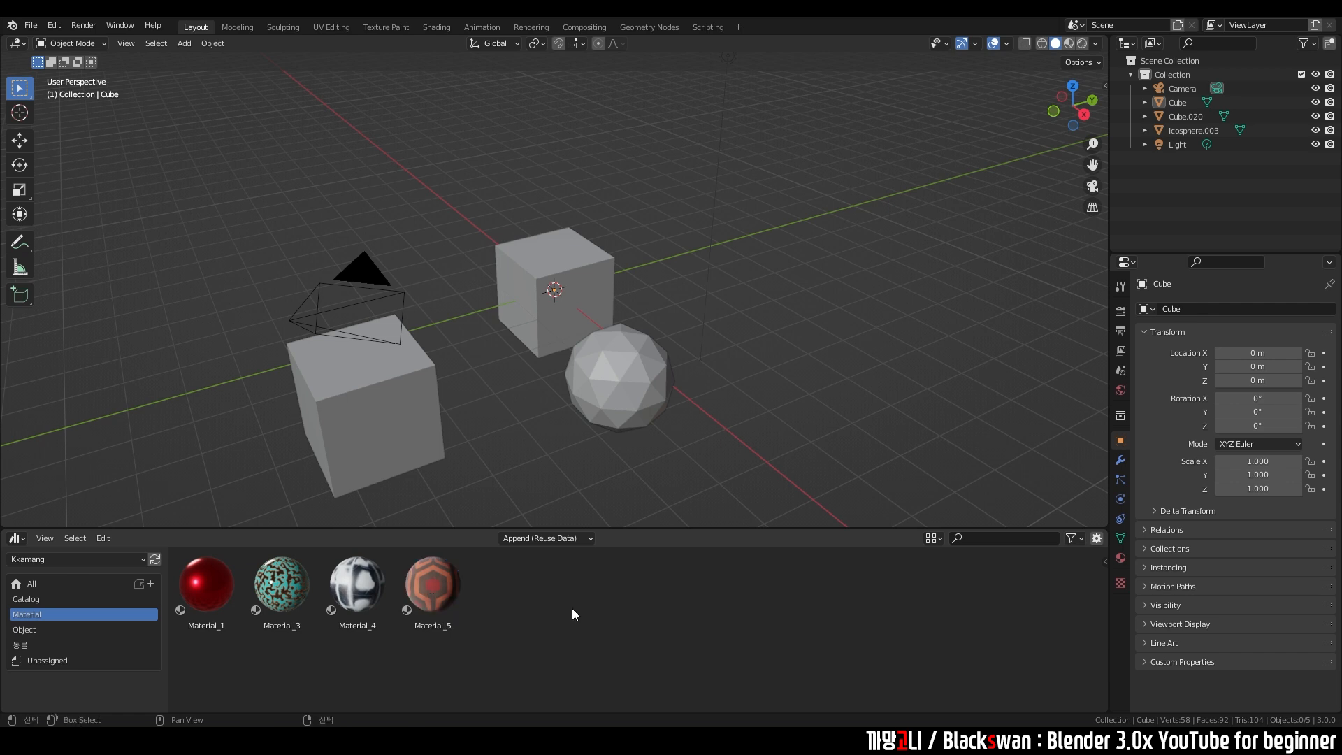
pyautogui.rightClick(439, 597)
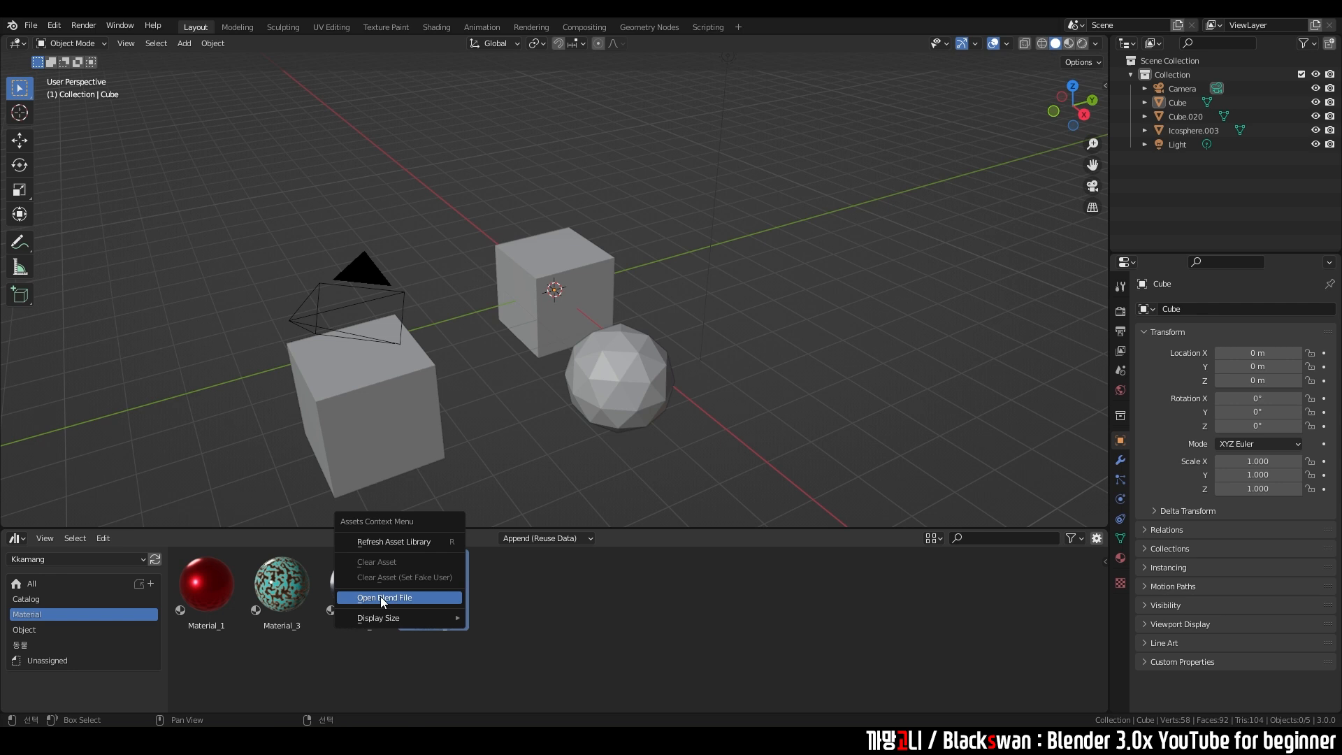
pyautogui.click(585, 598)
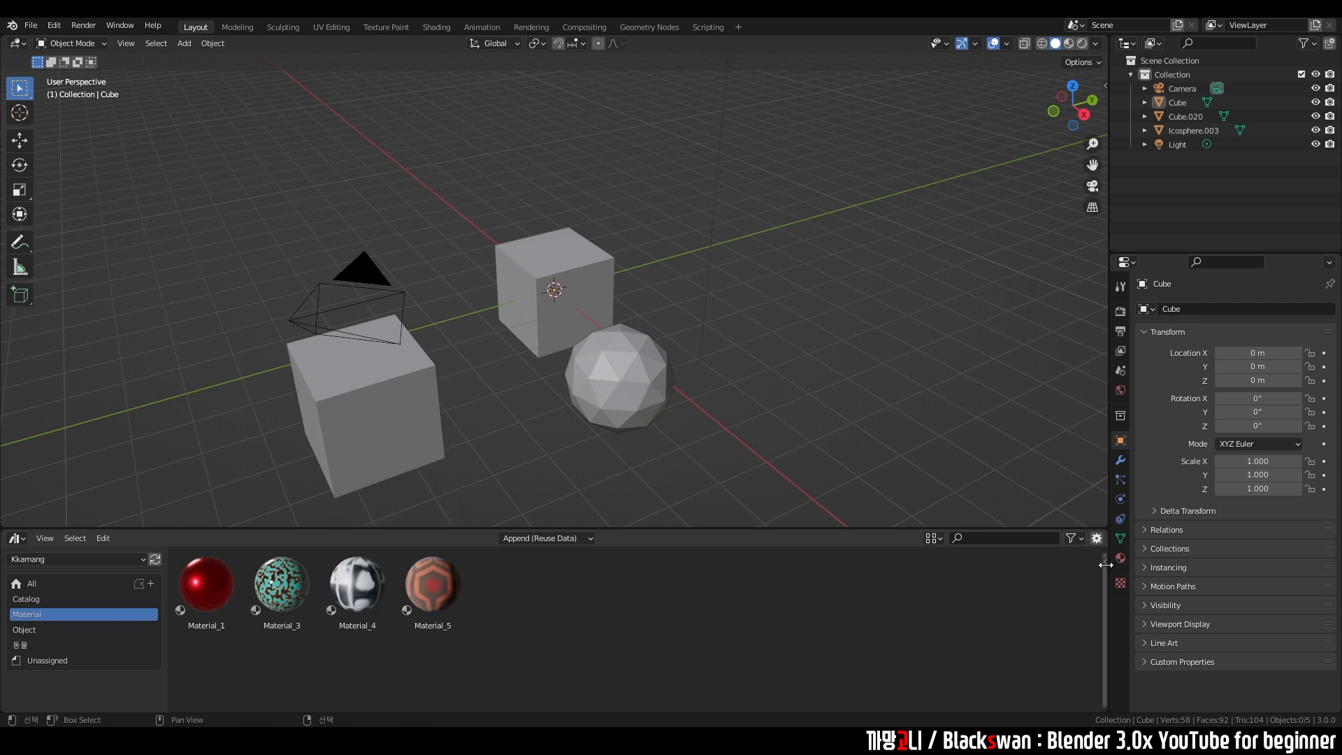
# Step: Enlarge the Asset Browser, show its asset details sidebar and view the details of Material_3, Material_4 and Material_5
pyautogui.moveTo(1107, 561); pyautogui.dragTo(1027, 298)
pyautogui.scroll(-1, 991, 634)
pyautogui.click(341, 371)
pyautogui.click(280, 359)
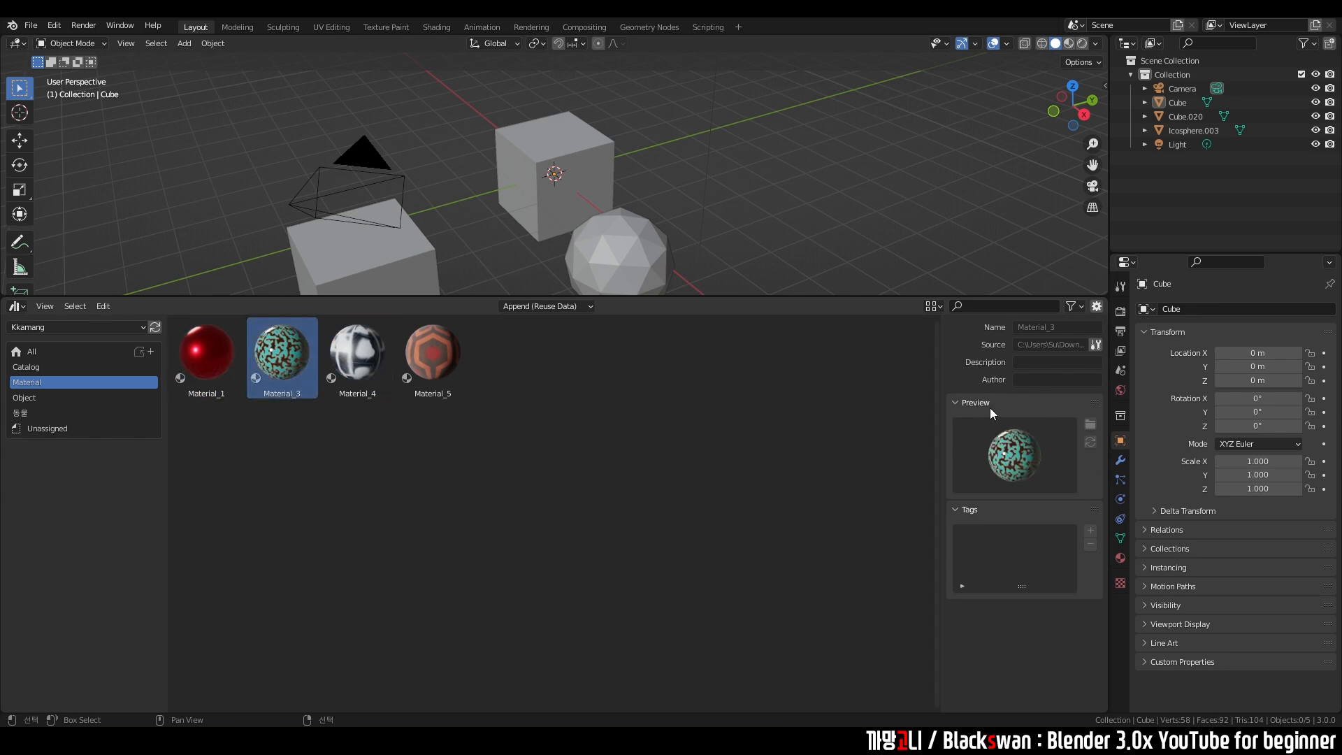
pyautogui.click(345, 377)
pyautogui.click(426, 356)
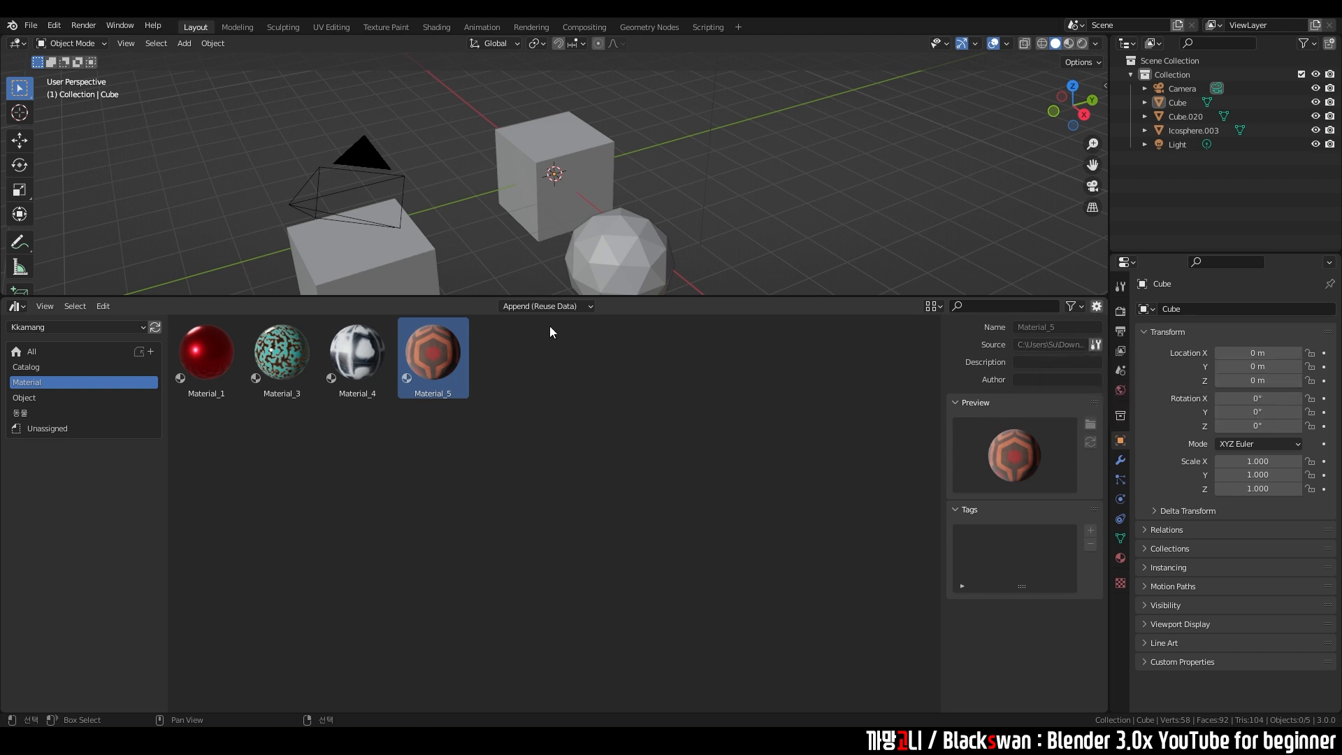
# Step: Compare the two ways to open Material_5's source blend file, from its asset details and its asset commands
pyautogui.rightClick(446, 355)
pyautogui.click(1097, 344)
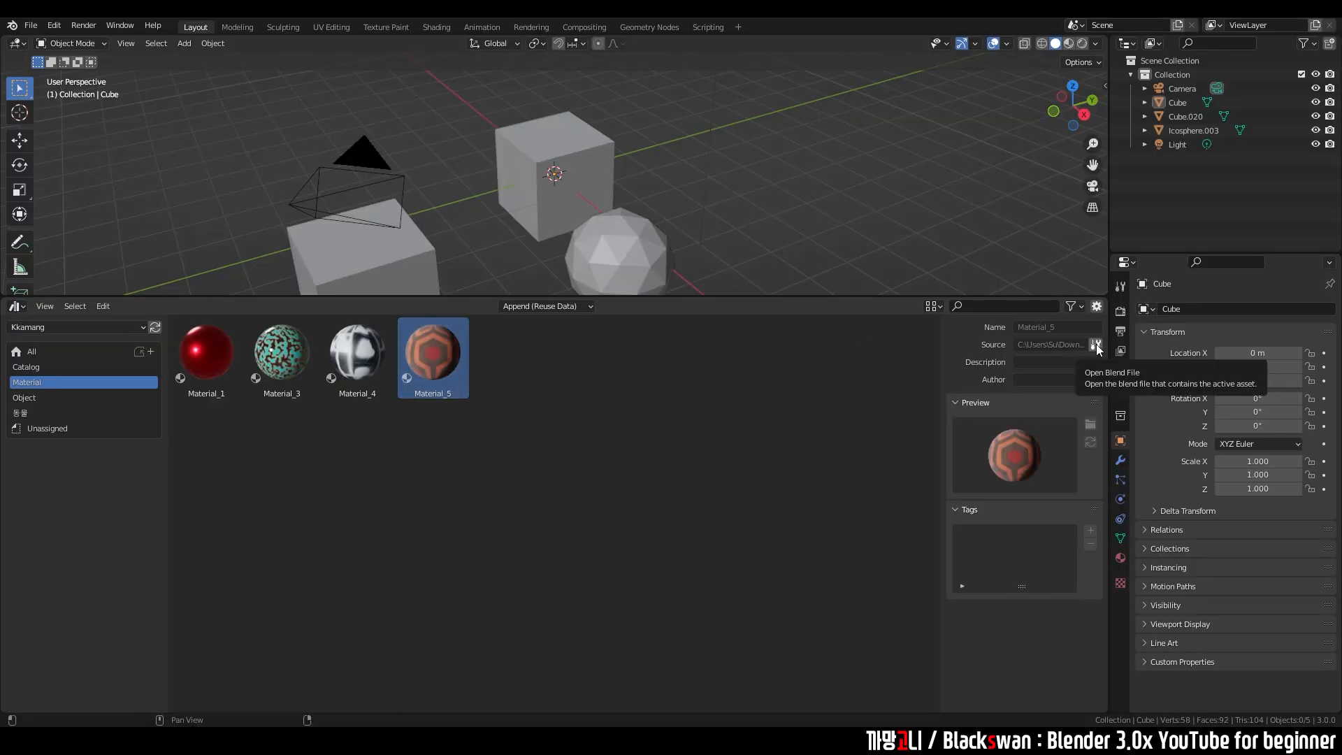
pyautogui.rightClick(441, 358)
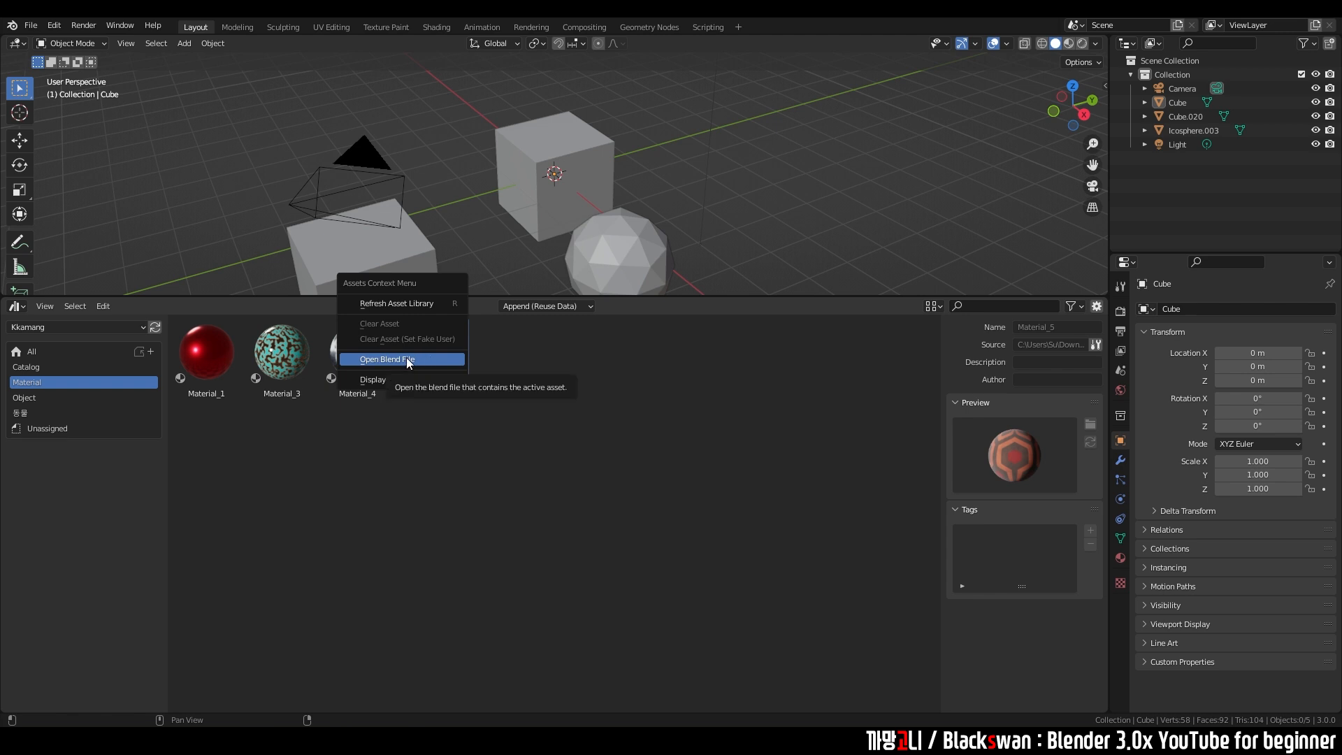
pyautogui.click(406, 358)
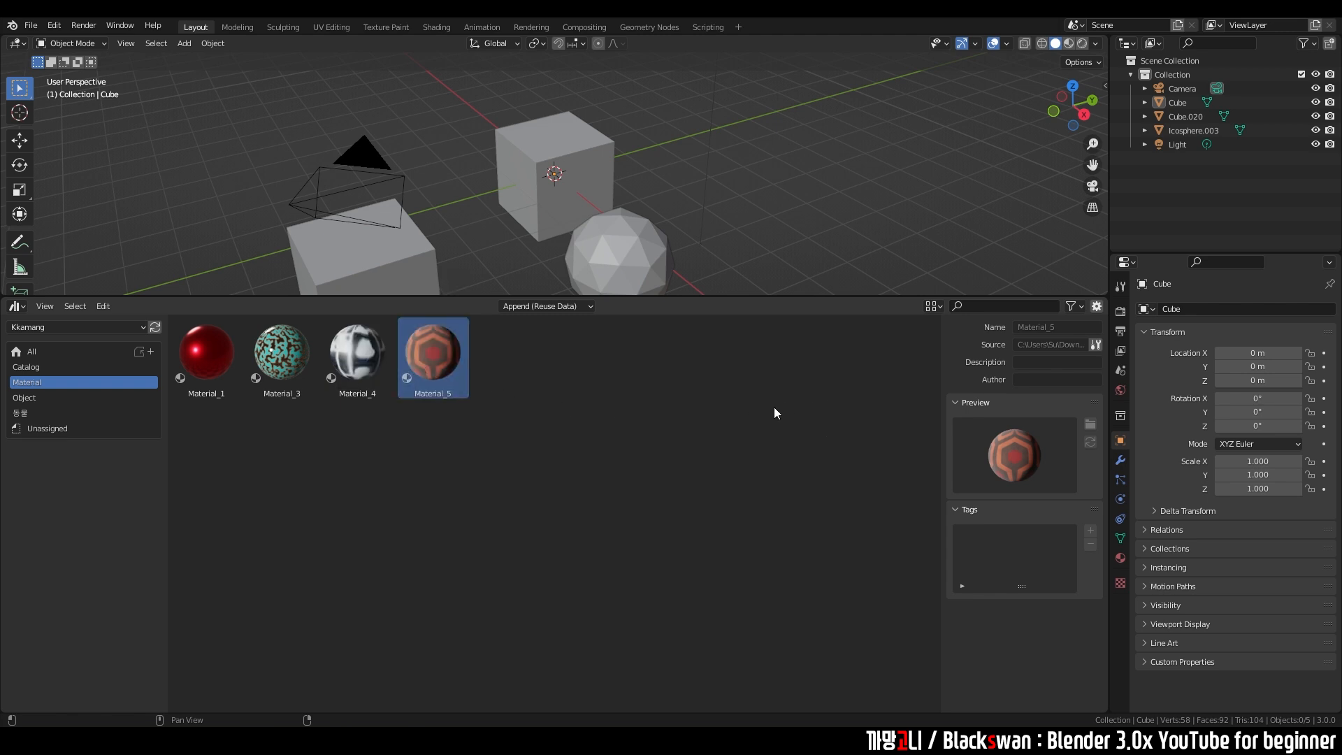
pyautogui.click(764, 413)
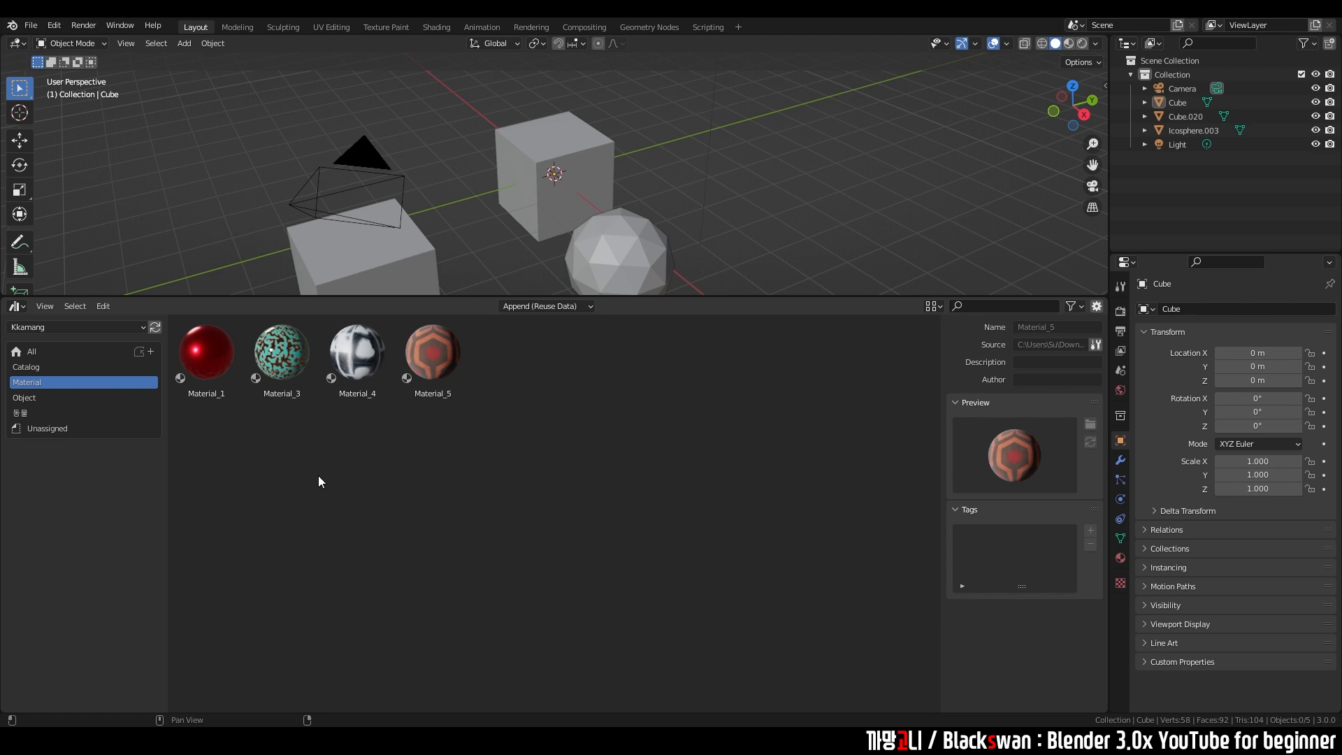
# Step: Browse the Object and 동물 catalogs and view the details of Suzanne.006
pyautogui.click(65, 397)
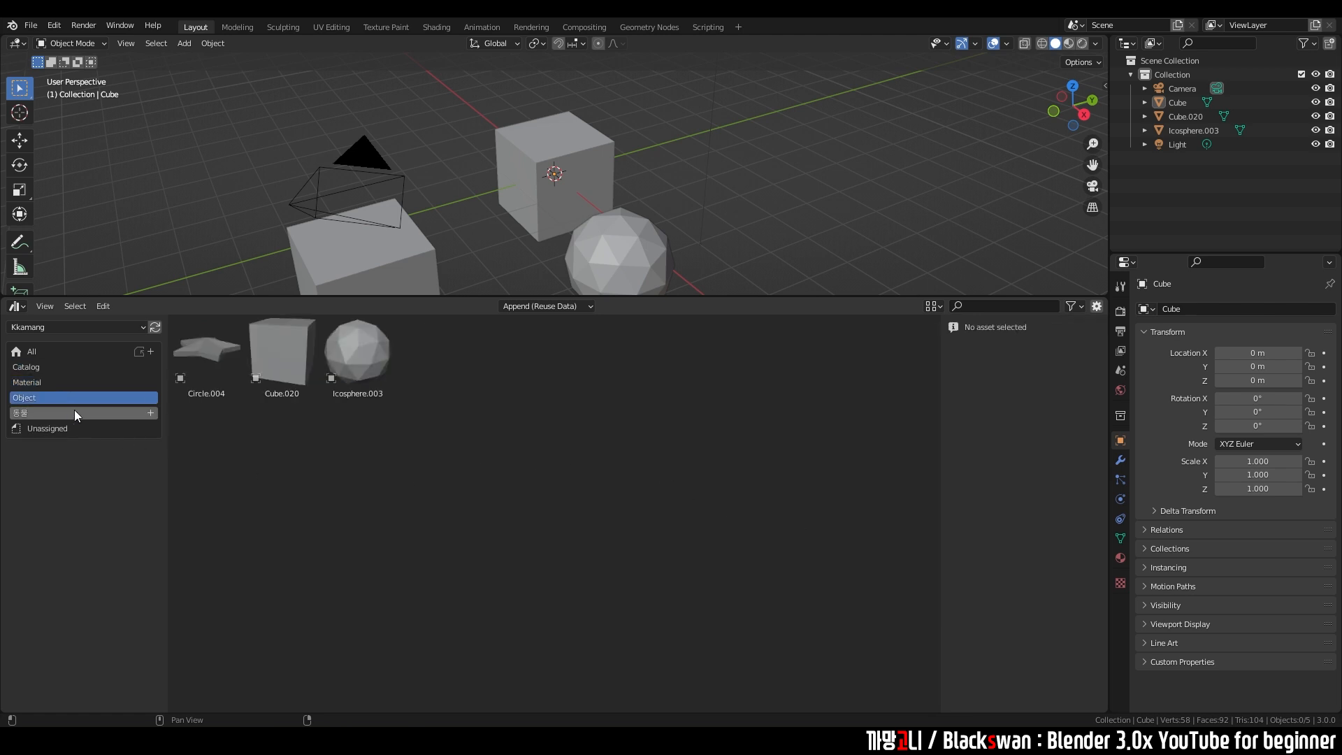
pyautogui.click(70, 412)
pyautogui.click(274, 352)
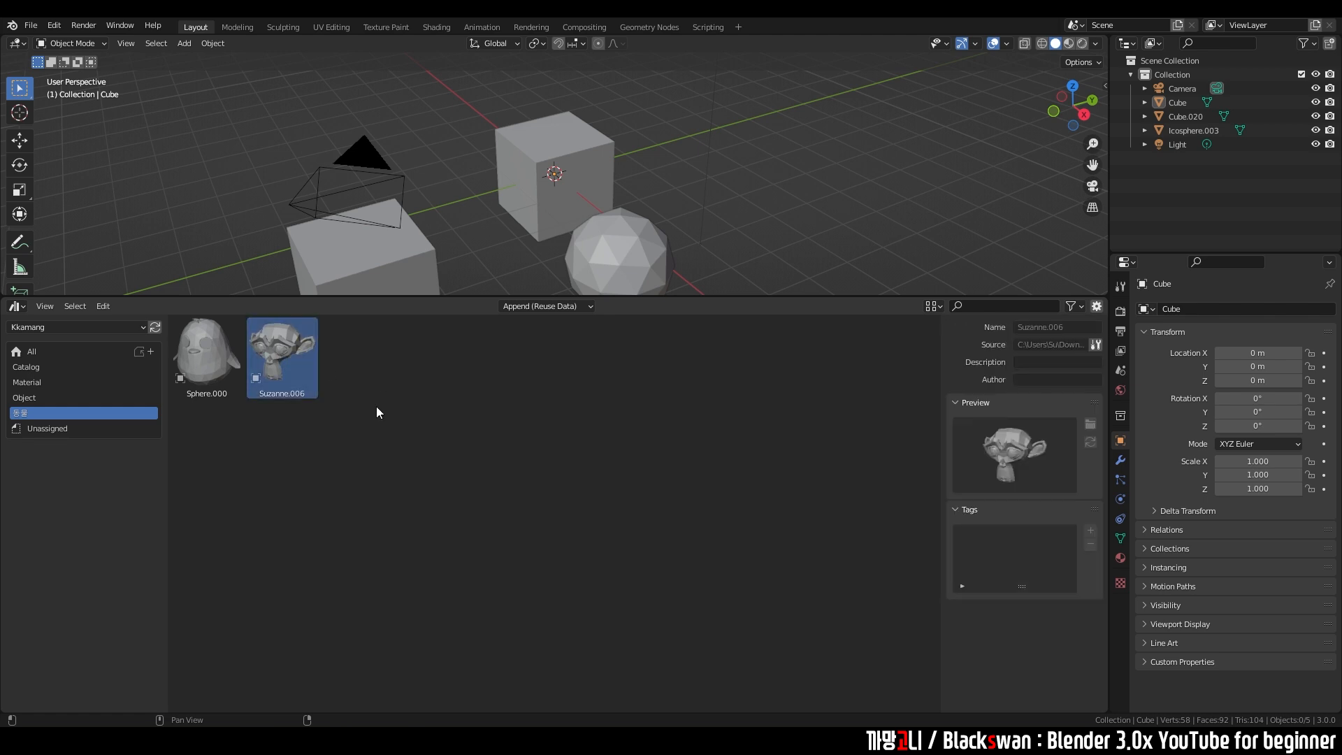
# Step: Select the Suzanne.006 asset and open its source blend file
pyautogui.click(765, 464)
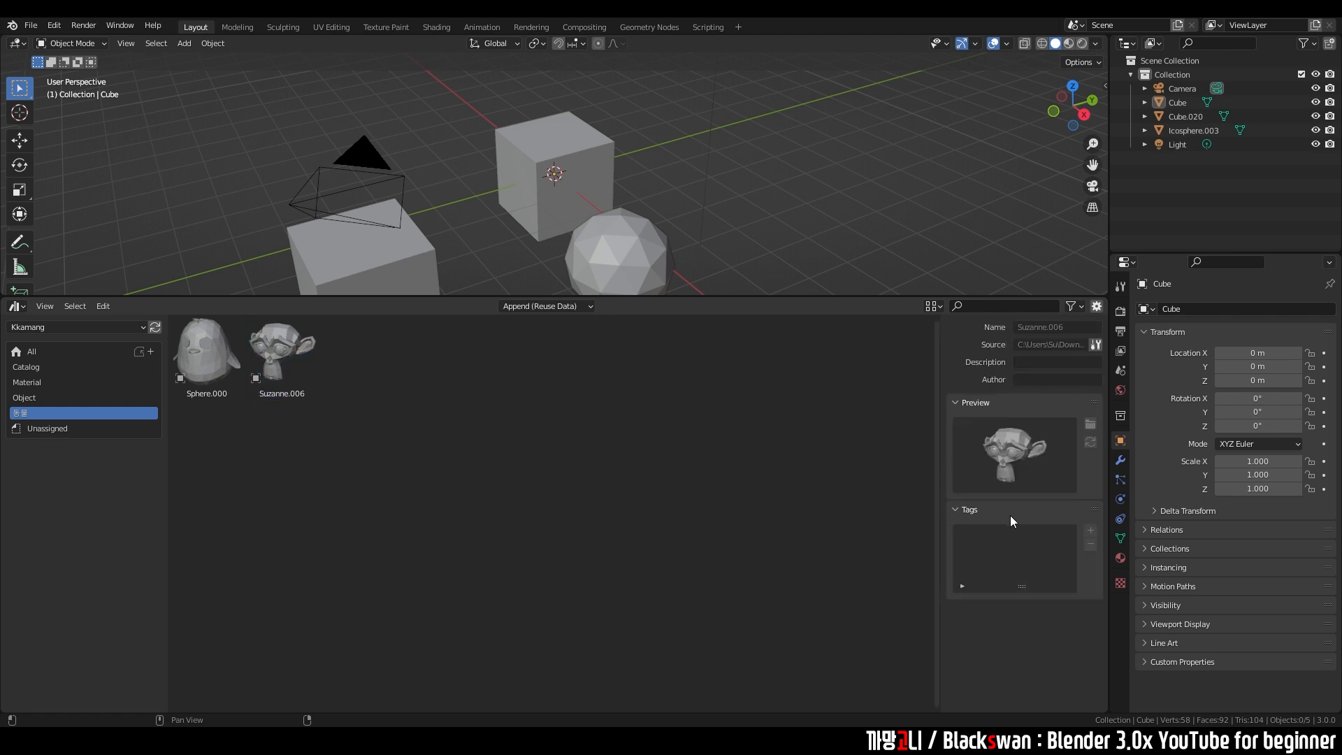
pyautogui.click(293, 370)
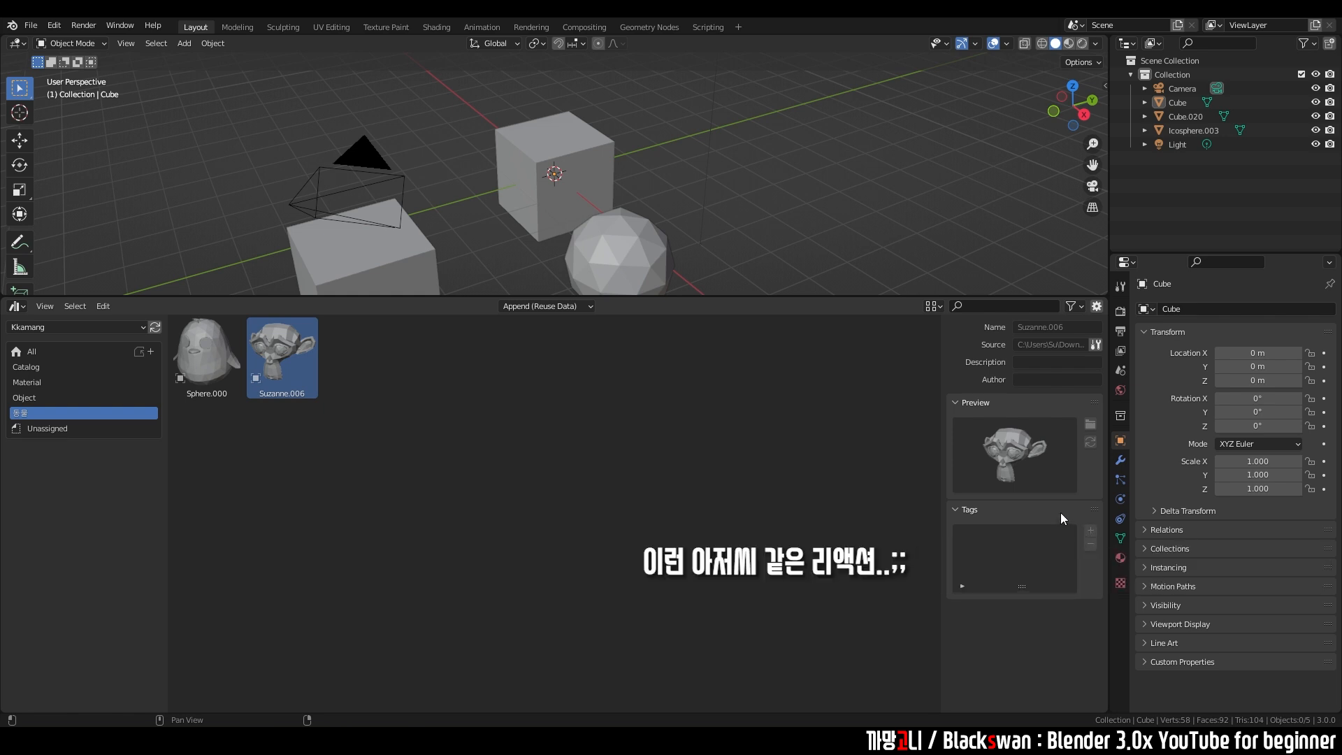
pyautogui.click(399, 411)
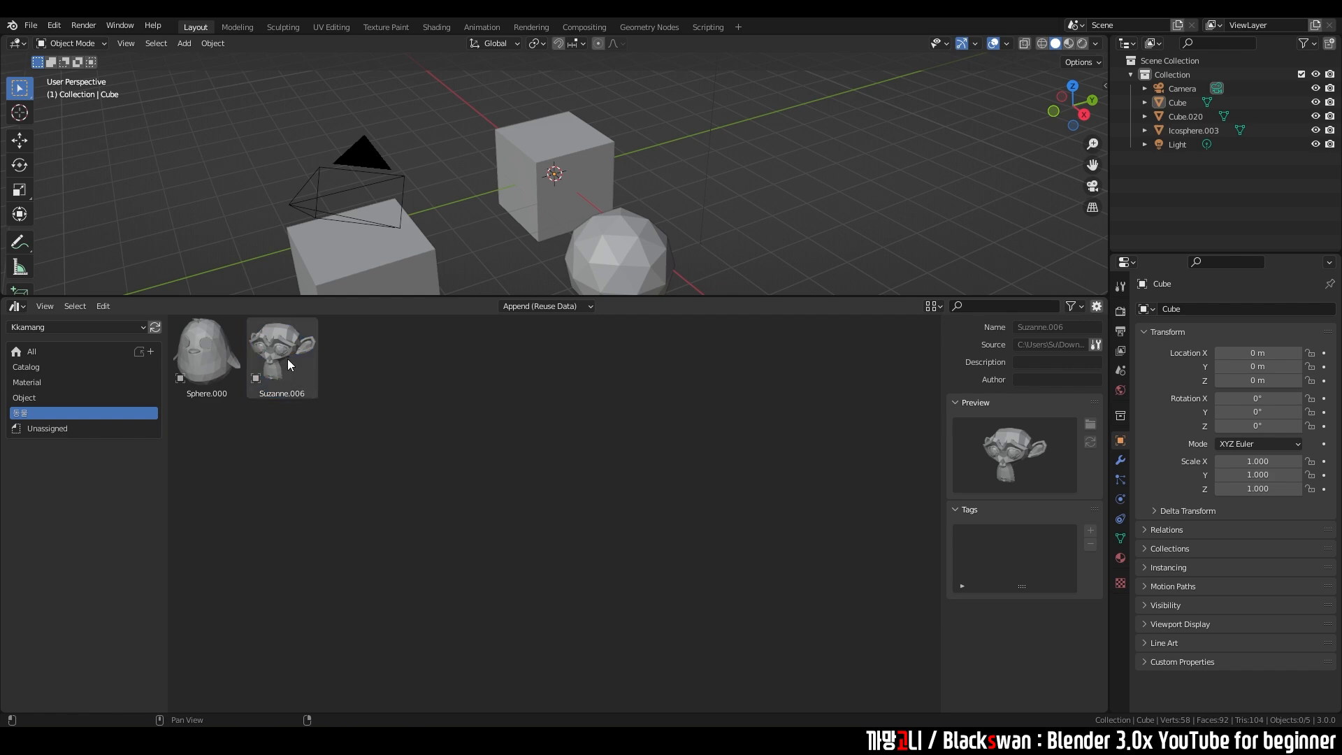
pyautogui.click(1095, 345)
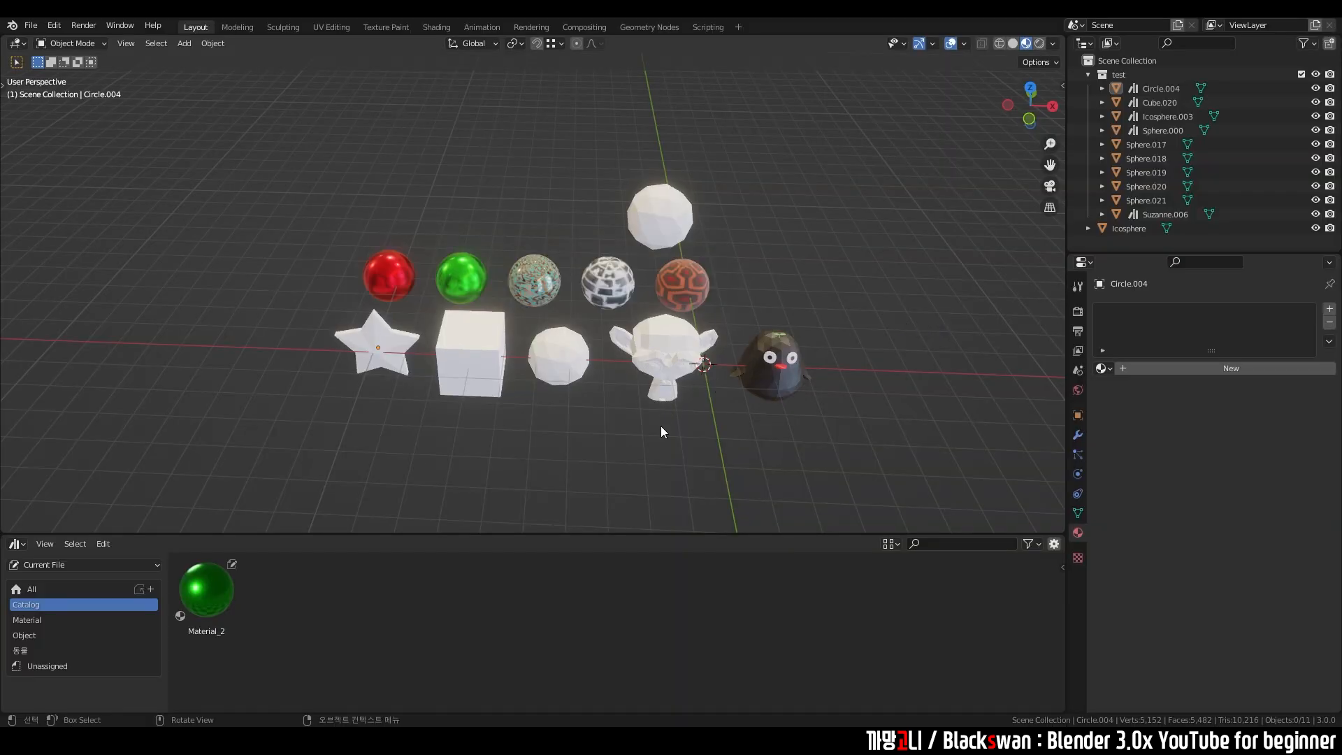
# Step: Select Suzanne.006 in the 동물 catalog, enlarge the Asset Browser and show the asset details sidebar
pyautogui.click(44, 648)
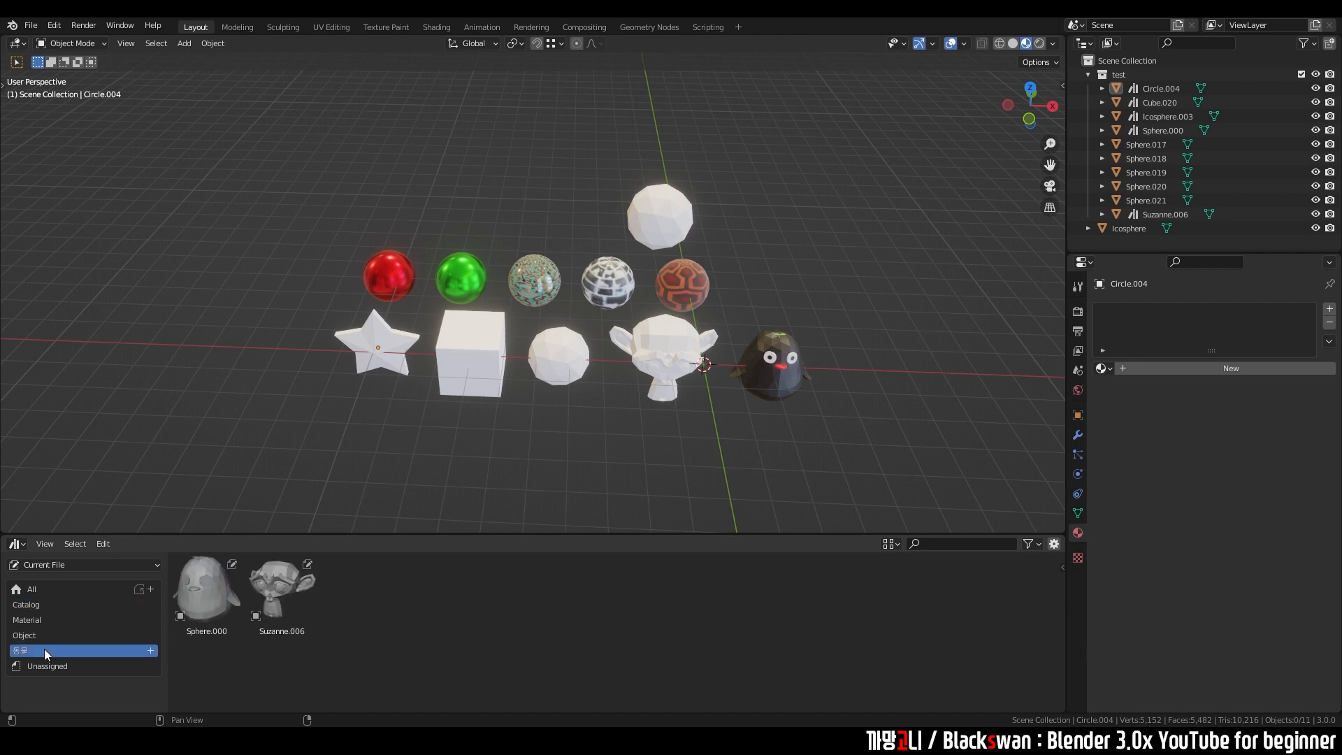
pyautogui.click(269, 594)
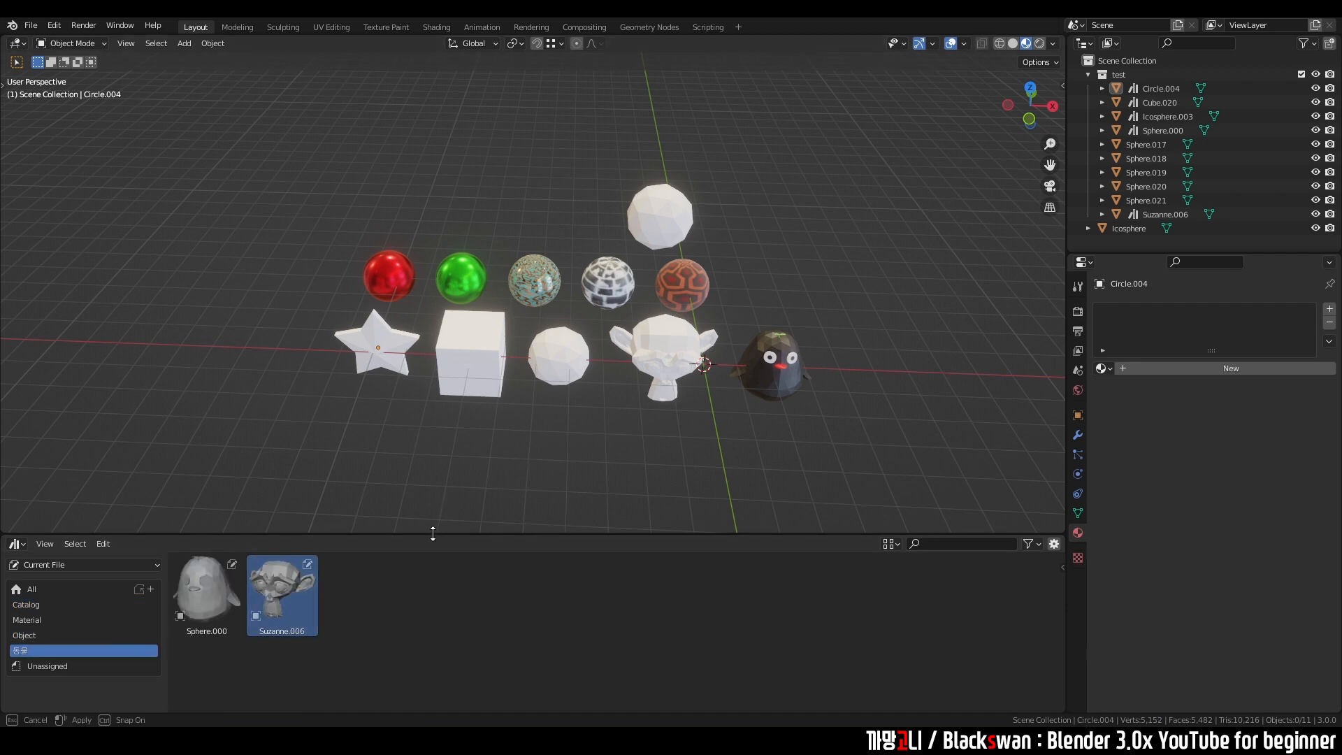
pyautogui.moveTo(434, 535); pyautogui.dragTo(477, 355)
pyautogui.click(478, 462)
pyautogui.press('n')
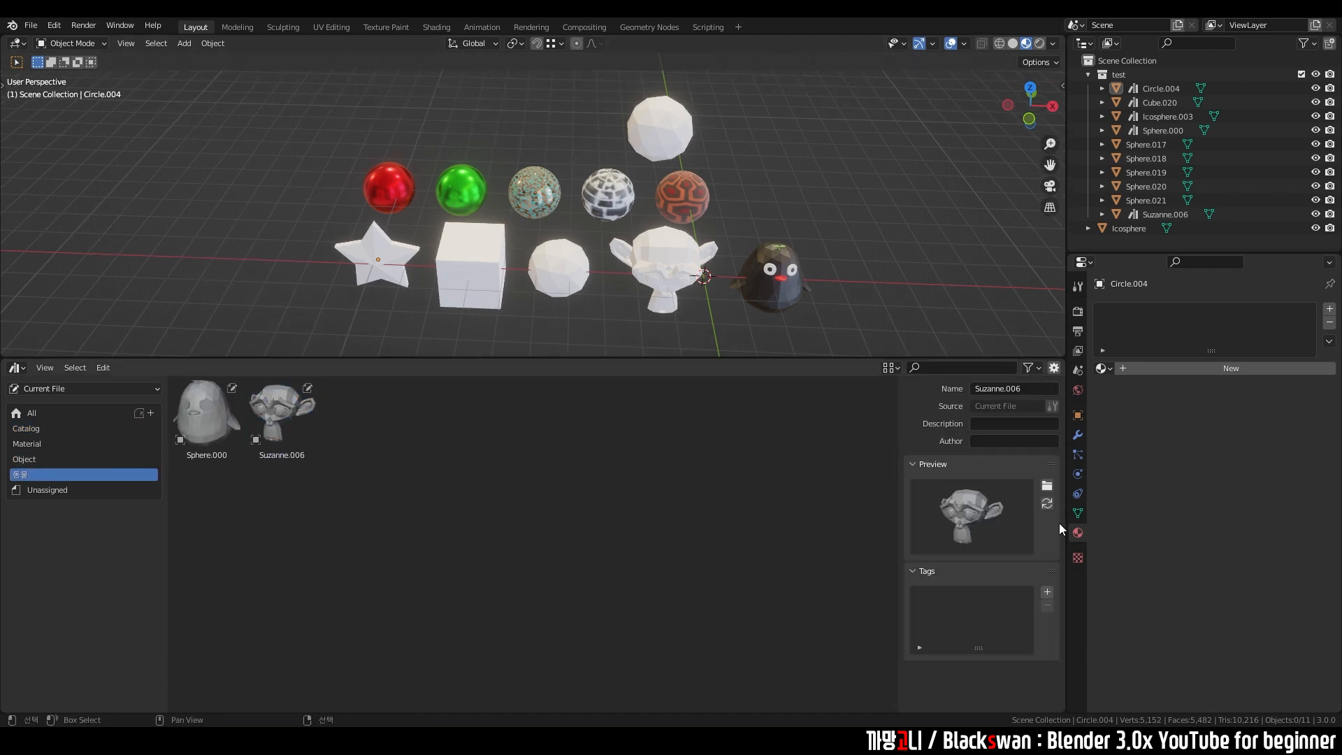
# Step: Add the tags 동물 and 바나나 to the Suzanne.006 asset
pyautogui.click(1046, 592)
pyautogui.doubleClick(948, 594)
pyautogui.press('BackSpace')
pyautogui.write('동물')
pyautogui.click(1047, 591)
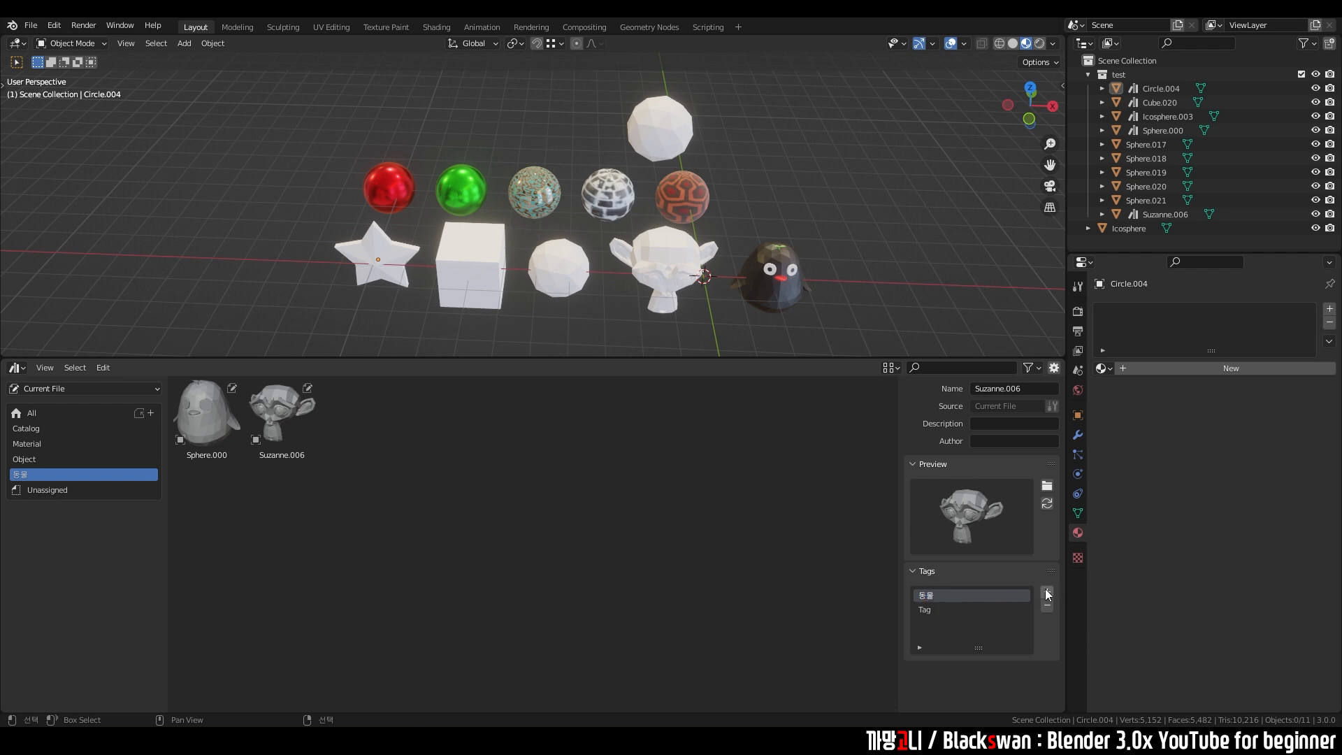
pyautogui.doubleClick(968, 610)
pyautogui.press('BackSpace')
pyautogui.write('바나나')
pyautogui.press('Return')
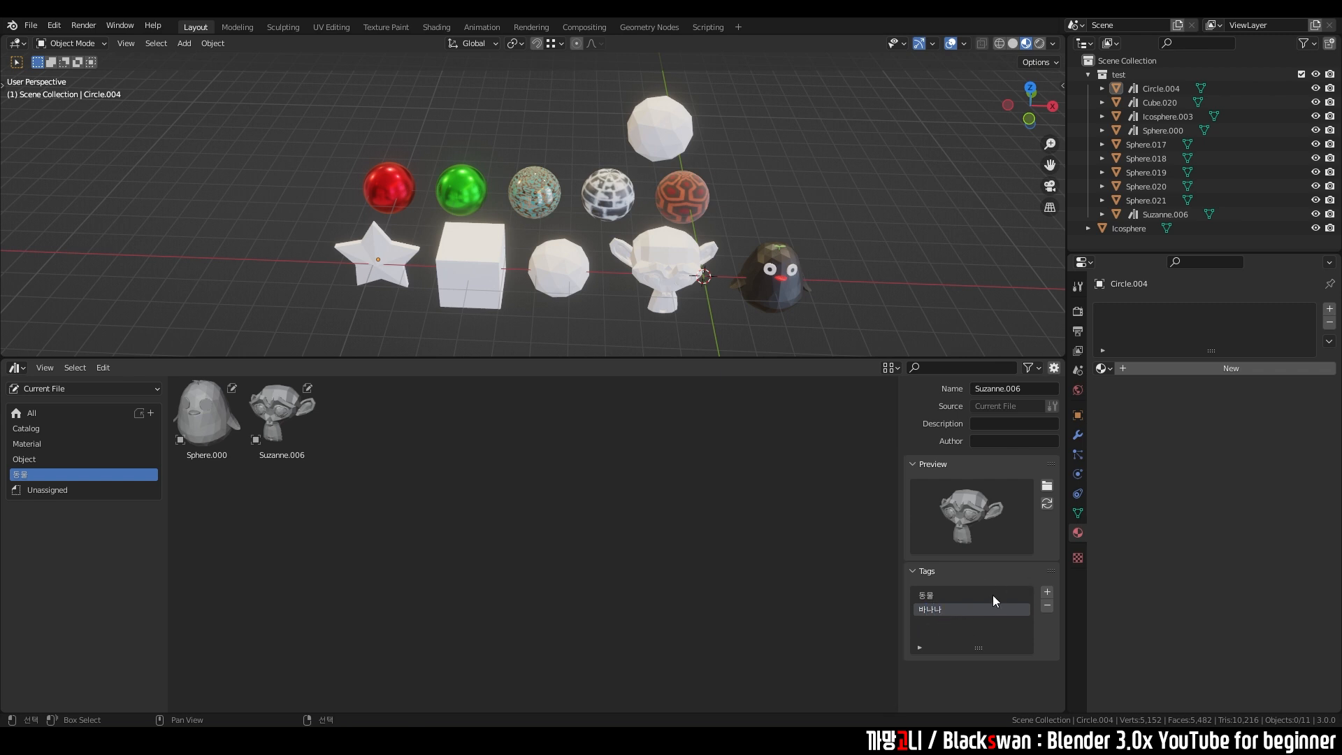
# Step: Add the tag 동물 to the Sphere.000 asset
pyautogui.click(200, 433)
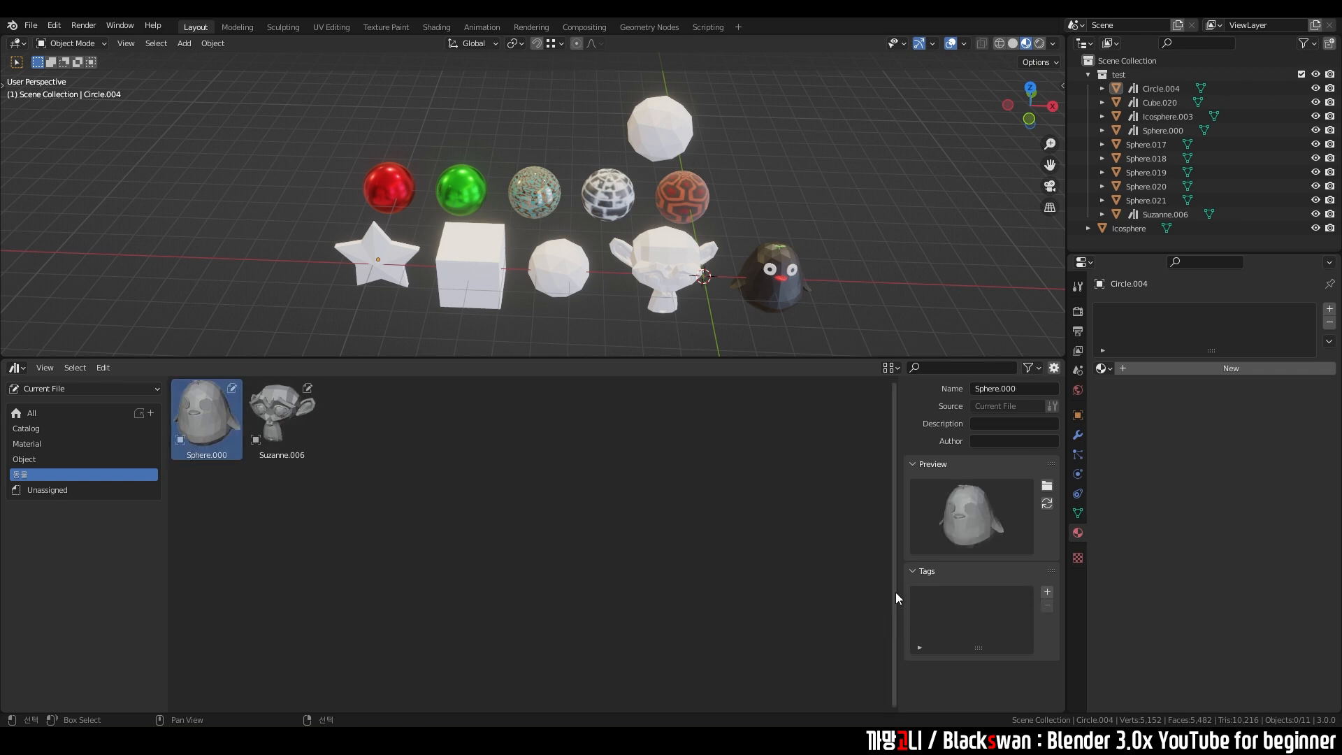
pyautogui.doubleClick(953, 594)
pyautogui.write('ㄷㅗㅇ물')
pyautogui.click(420, 505)
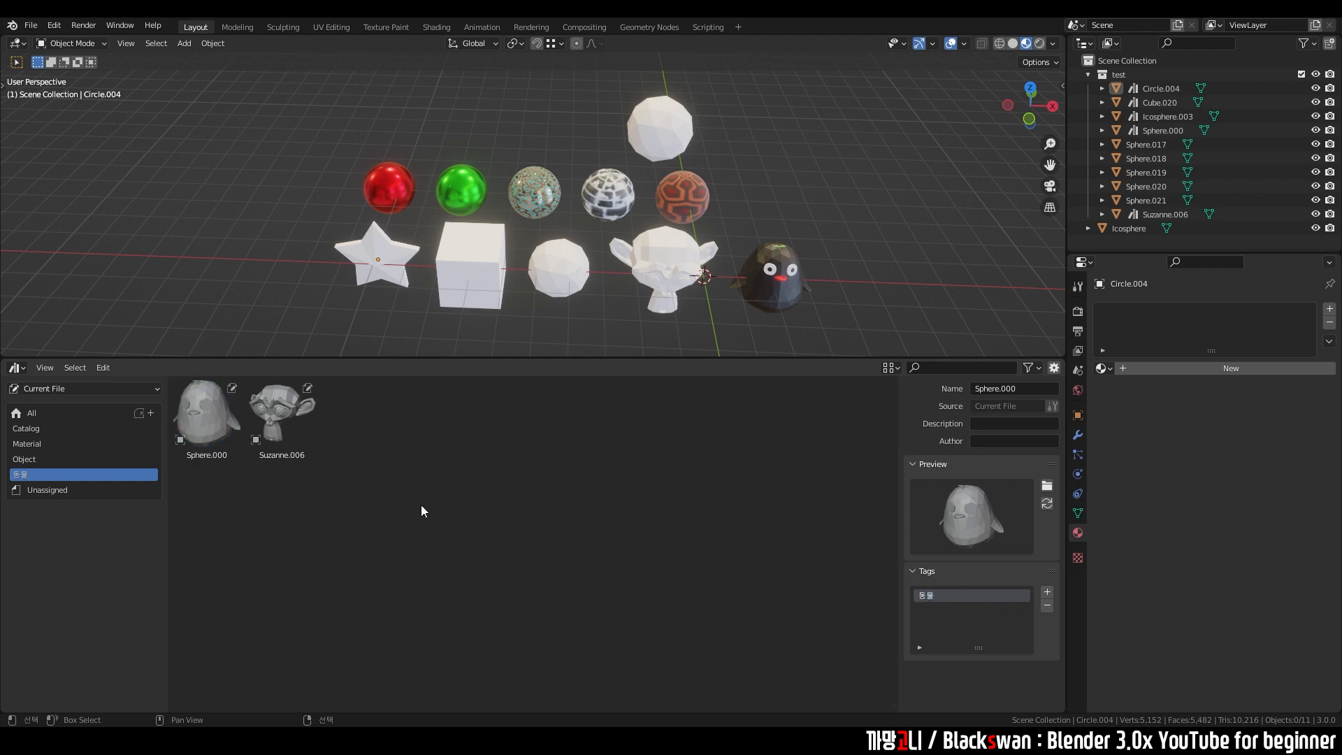
# Step: Compare the tags of Suzanne.006 and Sphere.000 in the source file
pyautogui.click(292, 432)
pyautogui.click(197, 422)
pyautogui.click(283, 427)
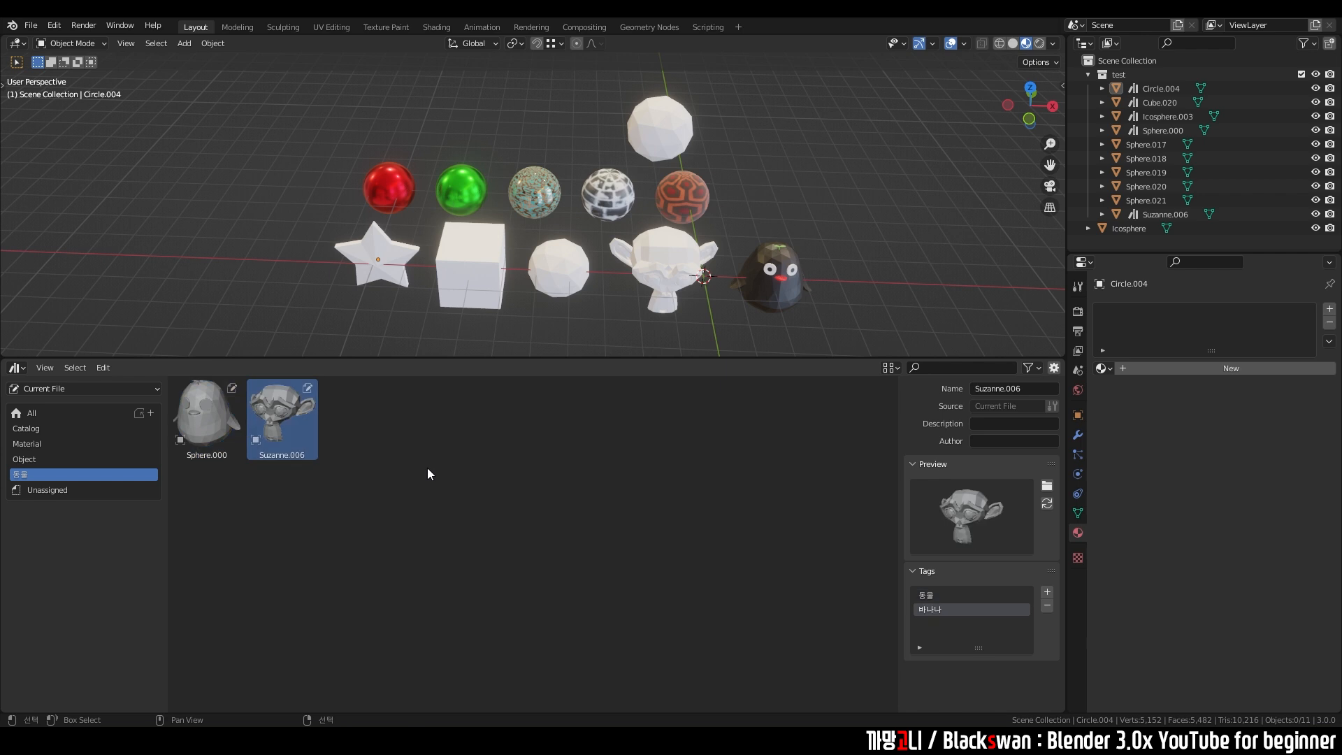
pyautogui.click(204, 443)
pyautogui.click(299, 424)
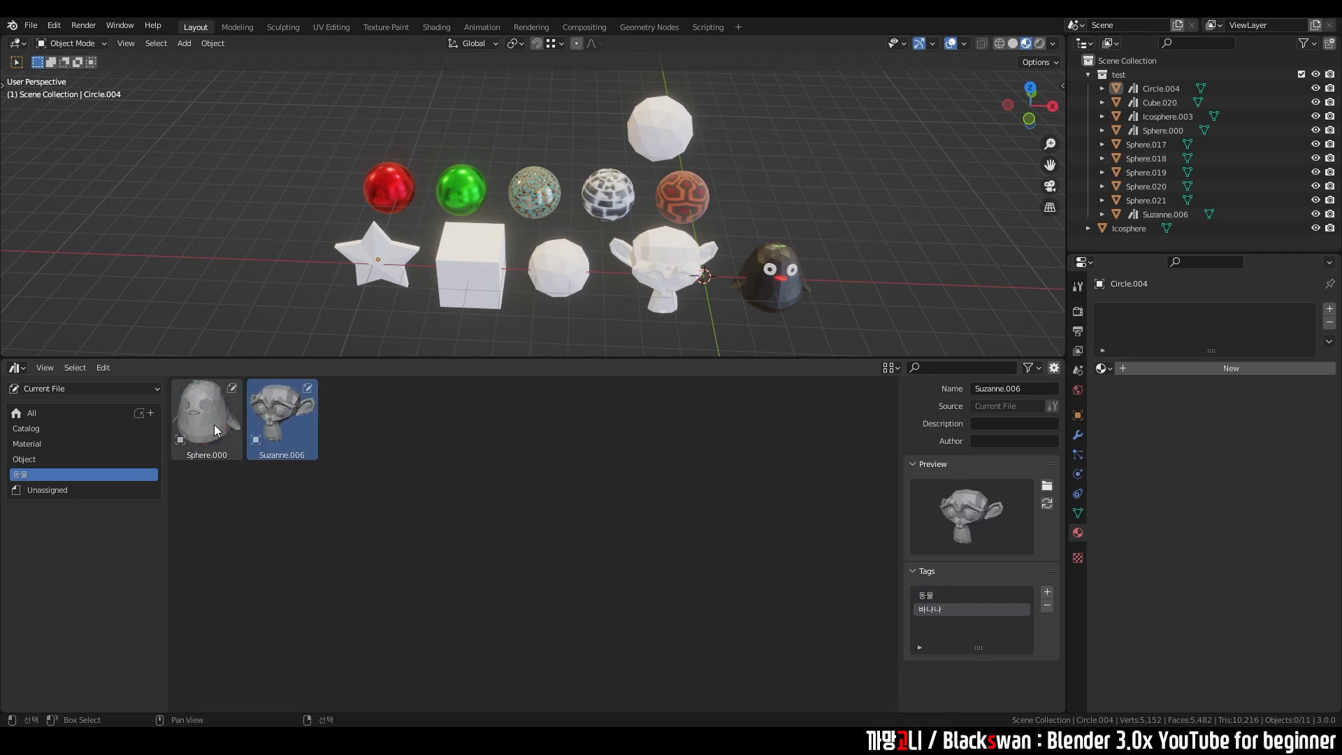
pyautogui.click(464, 422)
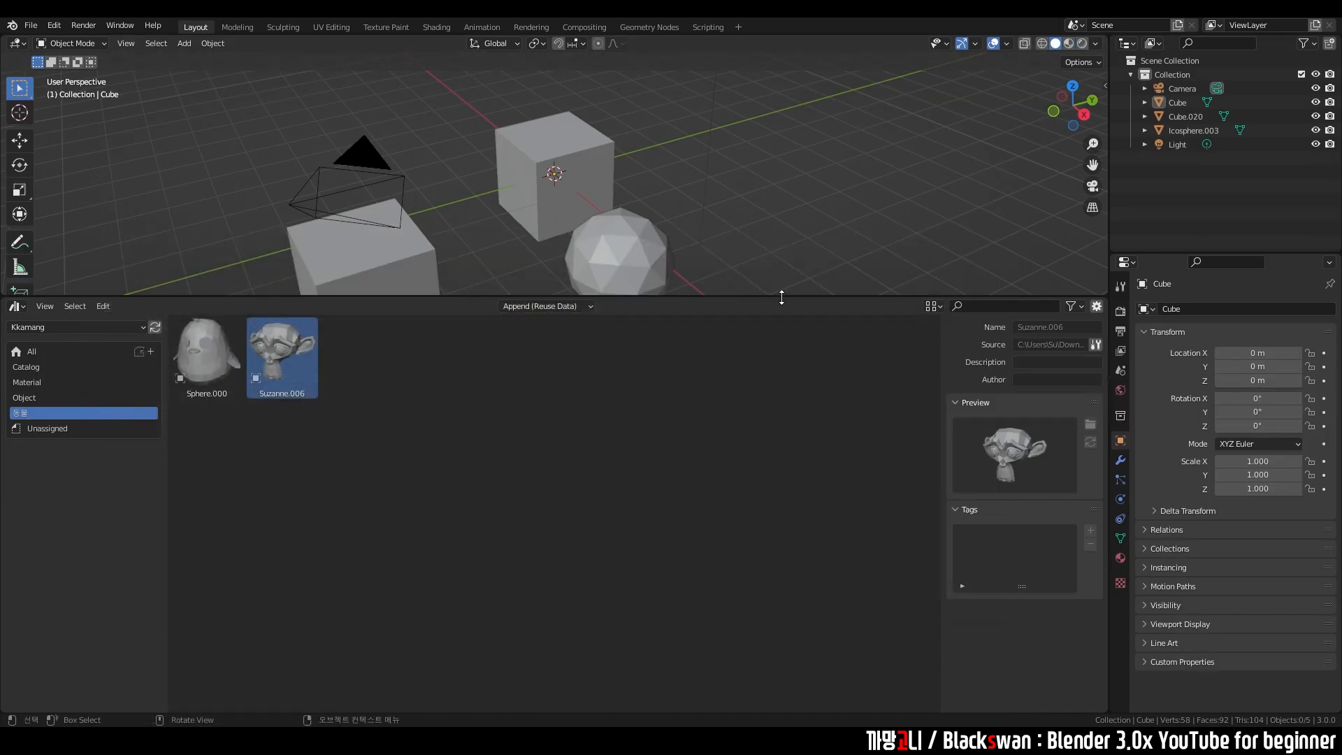
# Step: Return to the cube scene's file and refresh the Kkamang asset library
pyautogui.moveTo(781, 297); pyautogui.dragTo(796, 424)
pyautogui.click(206, 482)
pyautogui.click(282, 482)
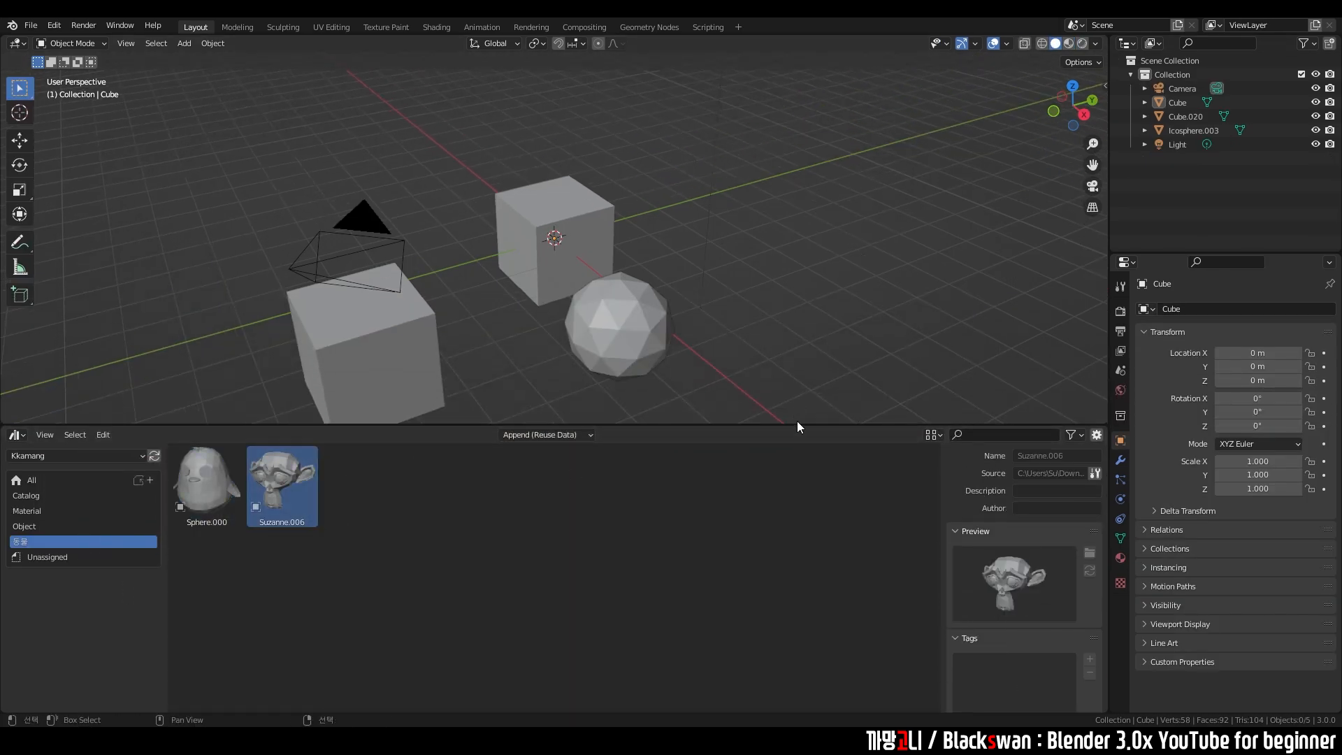
pyautogui.moveTo(797, 423); pyautogui.dragTo(829, 293)
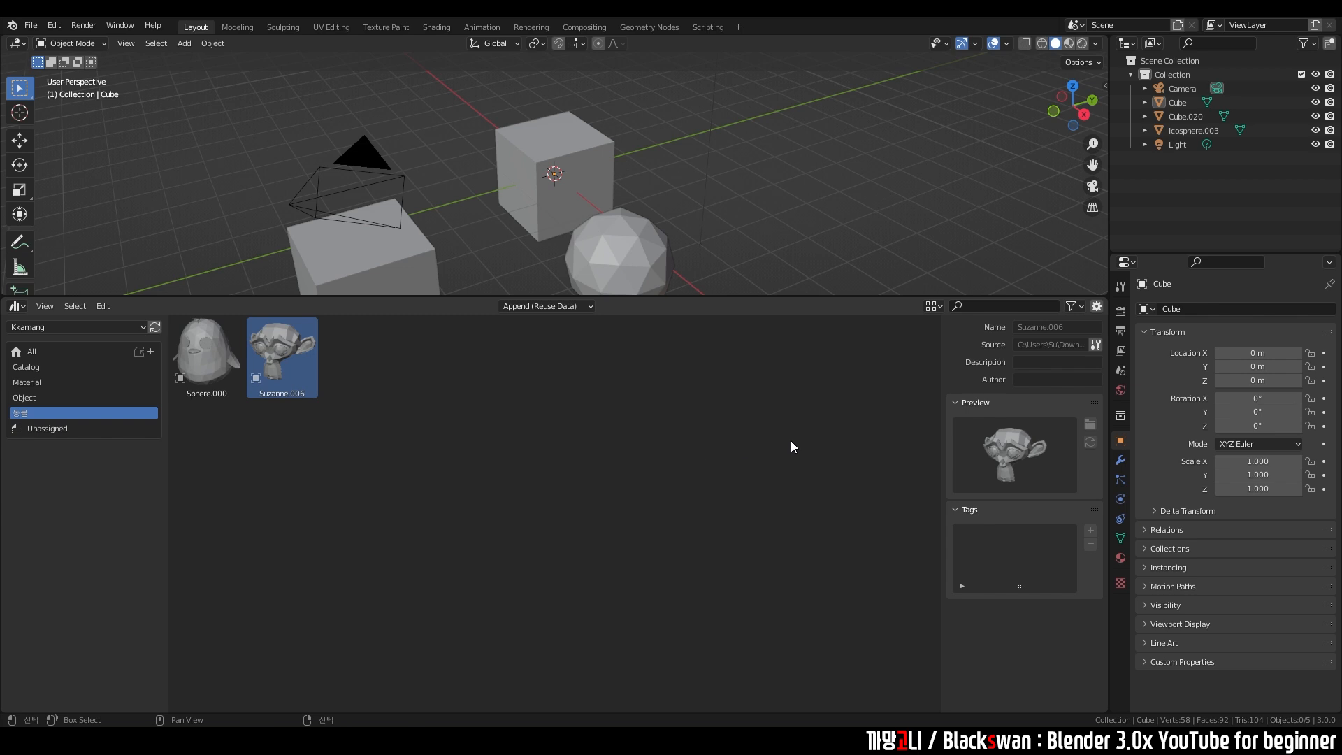
pyautogui.press('r')
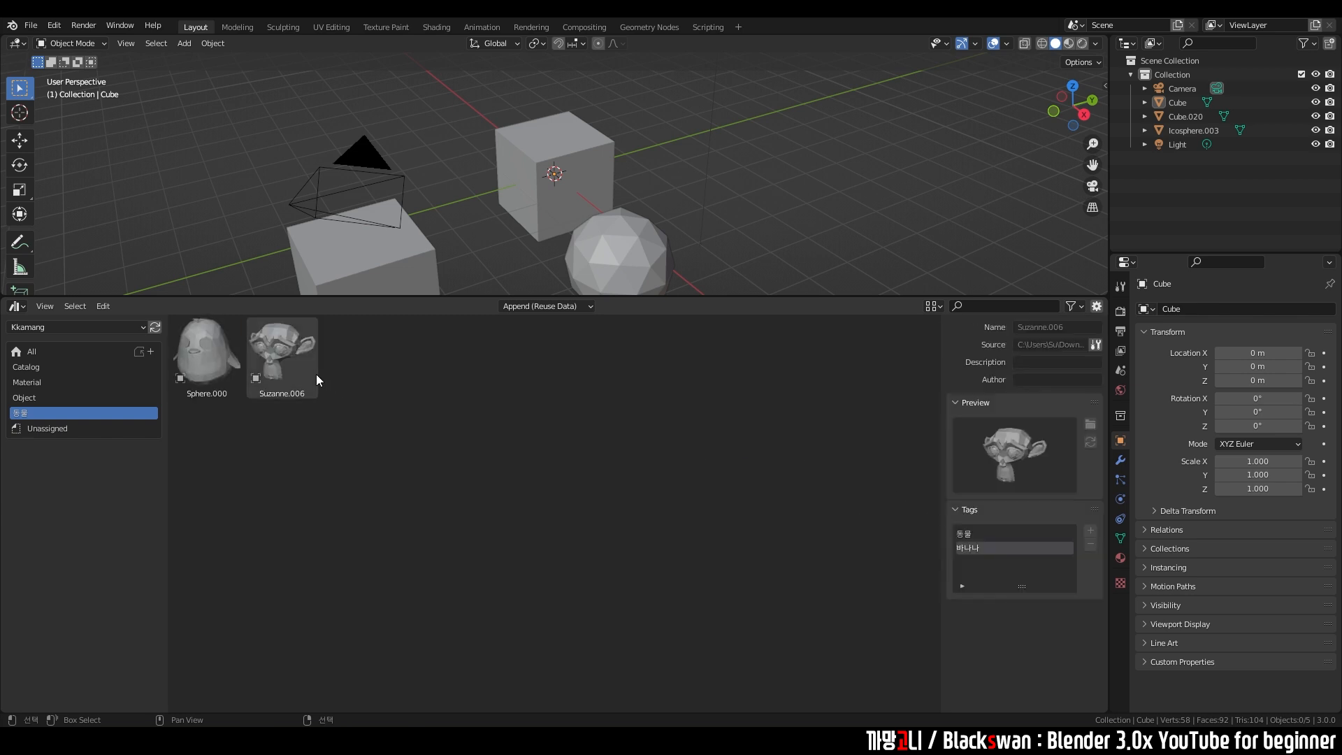
# Step: Check the updated tags of Suzanne.006 and Sphere.000 in the refreshed library
pyautogui.click(278, 369)
pyautogui.click(208, 366)
pyautogui.click(274, 362)
pyautogui.click(229, 359)
pyautogui.click(308, 357)
pyautogui.click(237, 366)
pyautogui.click(280, 363)
pyautogui.click(231, 363)
pyautogui.click(291, 362)
pyautogui.click(626, 391)
# Step: Show all assets of the Kkamang library and search them for the tag 동물
pyautogui.click(84, 351)
pyautogui.moveTo(500, 297); pyautogui.dragTo(500, 336)
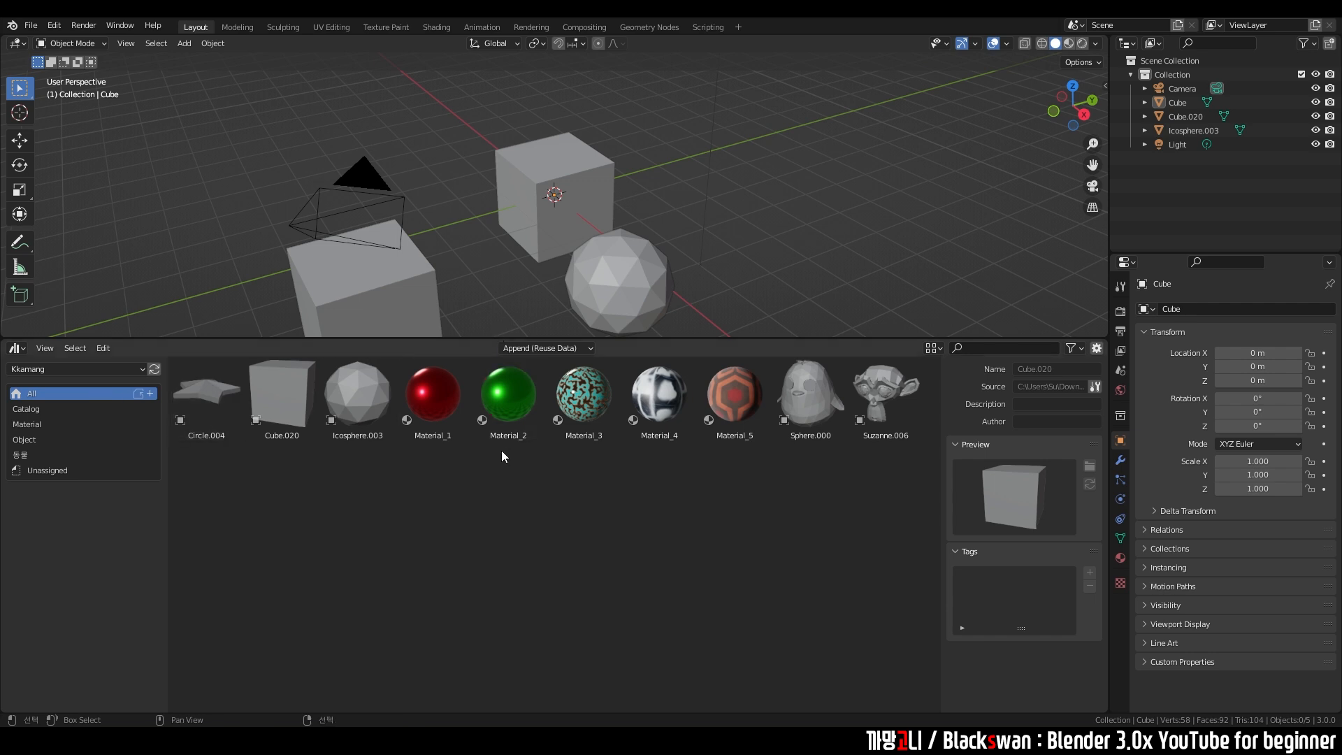
pyautogui.moveTo(245, 490); pyautogui.dragTo(210, 399)
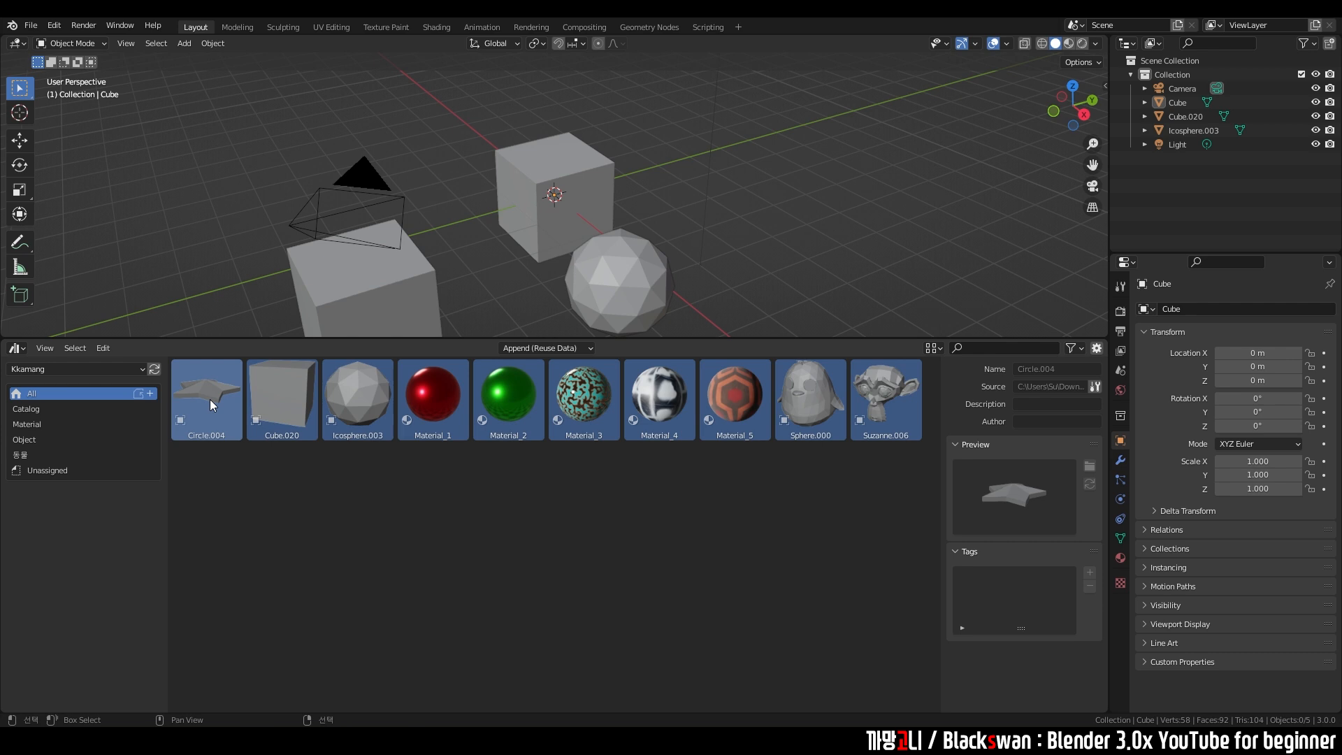
pyautogui.click(437, 491)
pyautogui.click(986, 353)
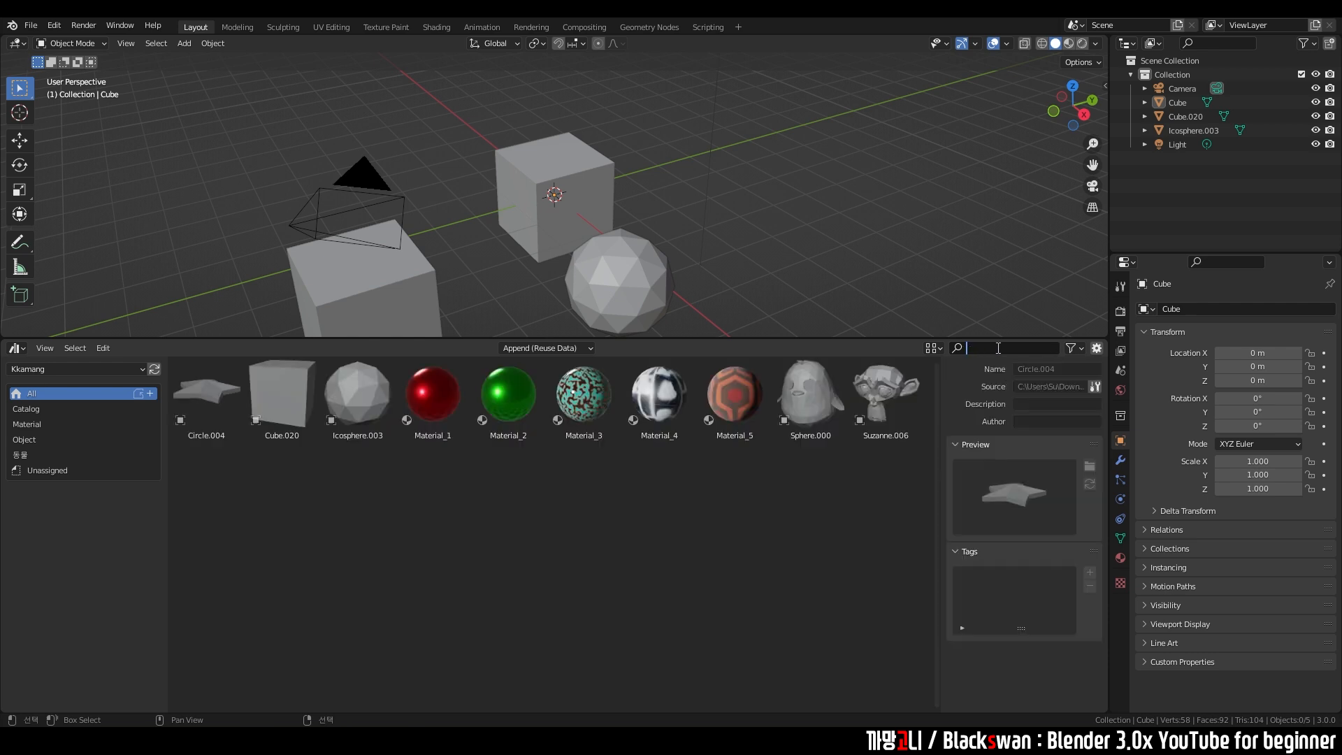
pyautogui.write('동물')
pyautogui.press('Return')
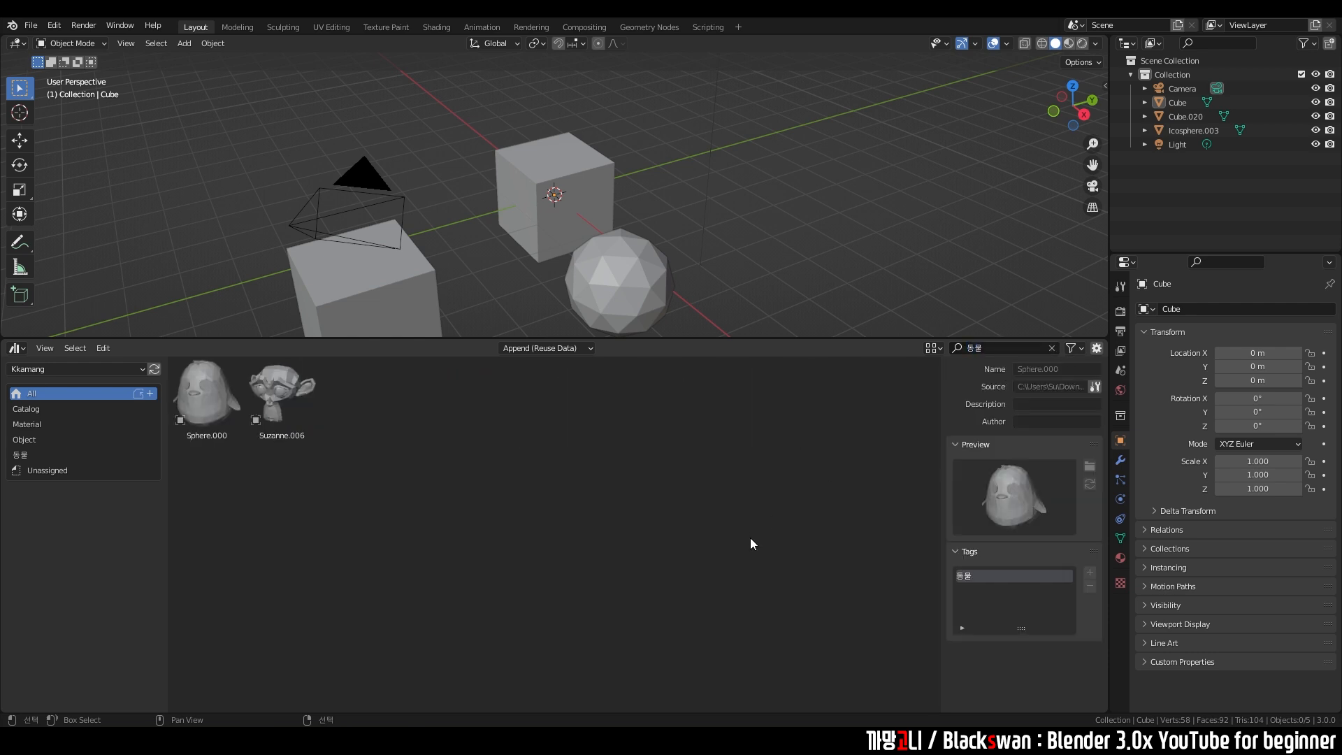
# Step: Inspect the found animal assets, select both, and clear the search
pyautogui.click(206, 395)
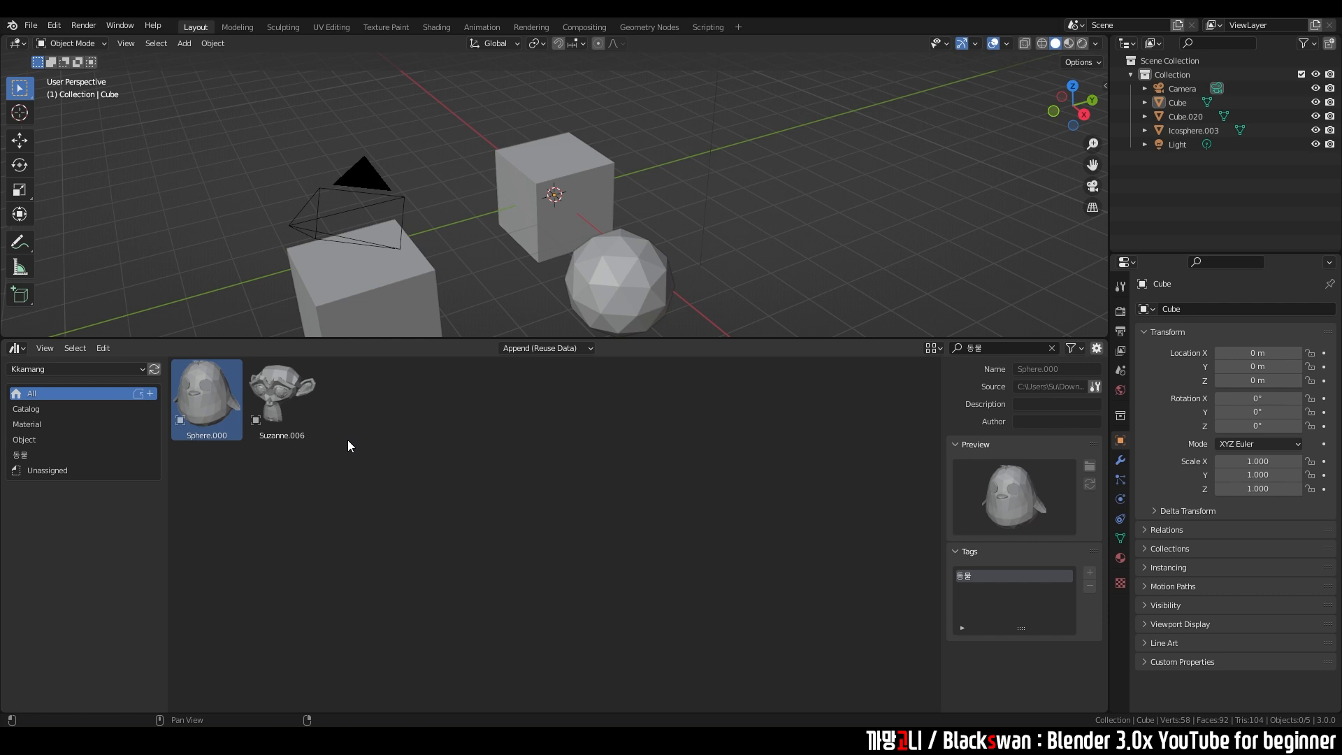
pyautogui.click(348, 442)
pyautogui.moveTo(393, 471); pyautogui.dragTo(210, 395)
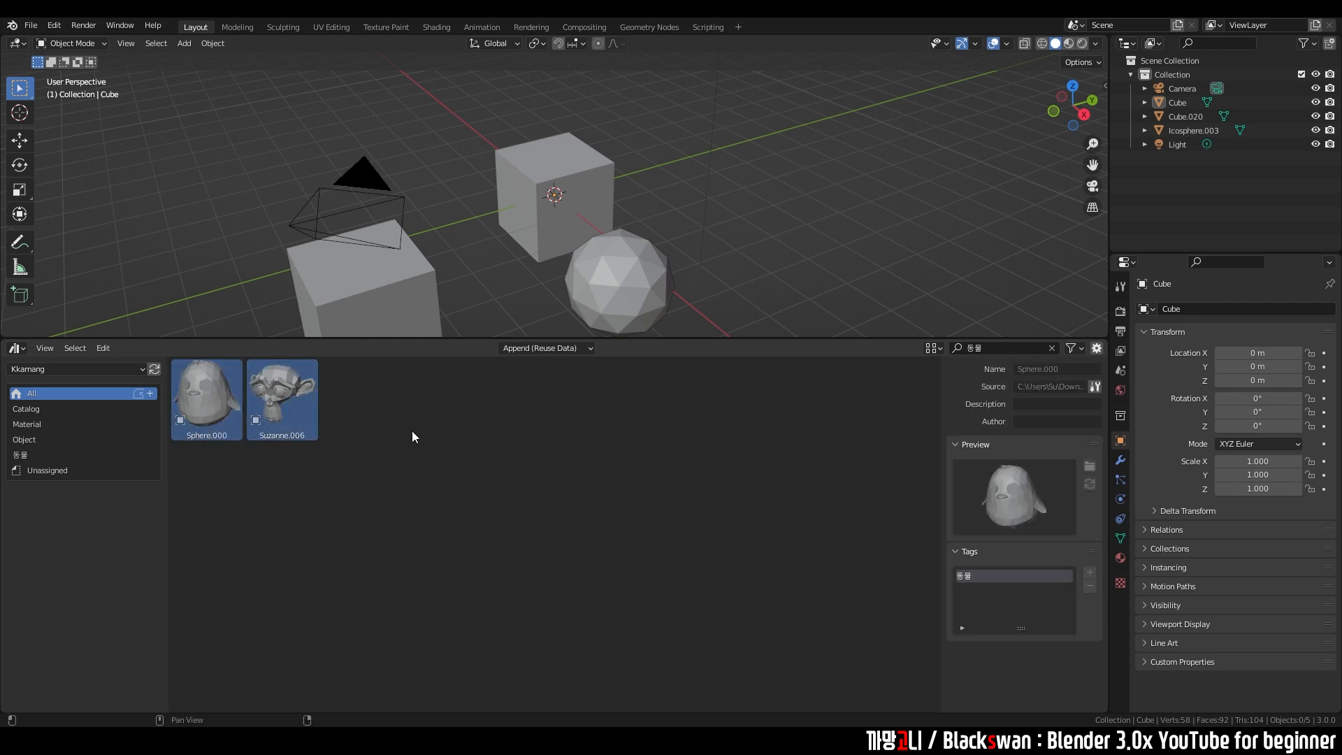
pyautogui.click(732, 482)
pyautogui.click(1051, 348)
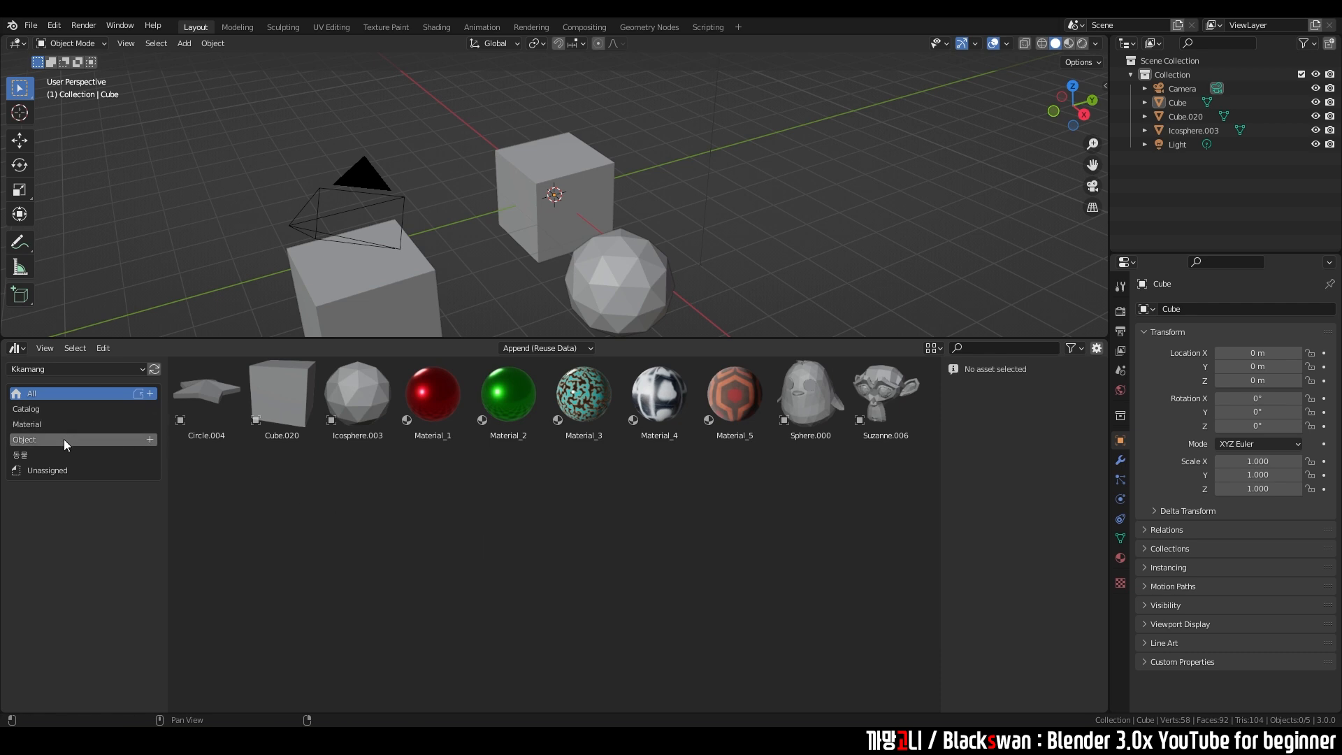
# Step: View the details of Material_3 in the Material catalog and reduce the Asset Browser's height to enlarge the 3D viewport
pyautogui.click(79, 423)
pyautogui.click(306, 396)
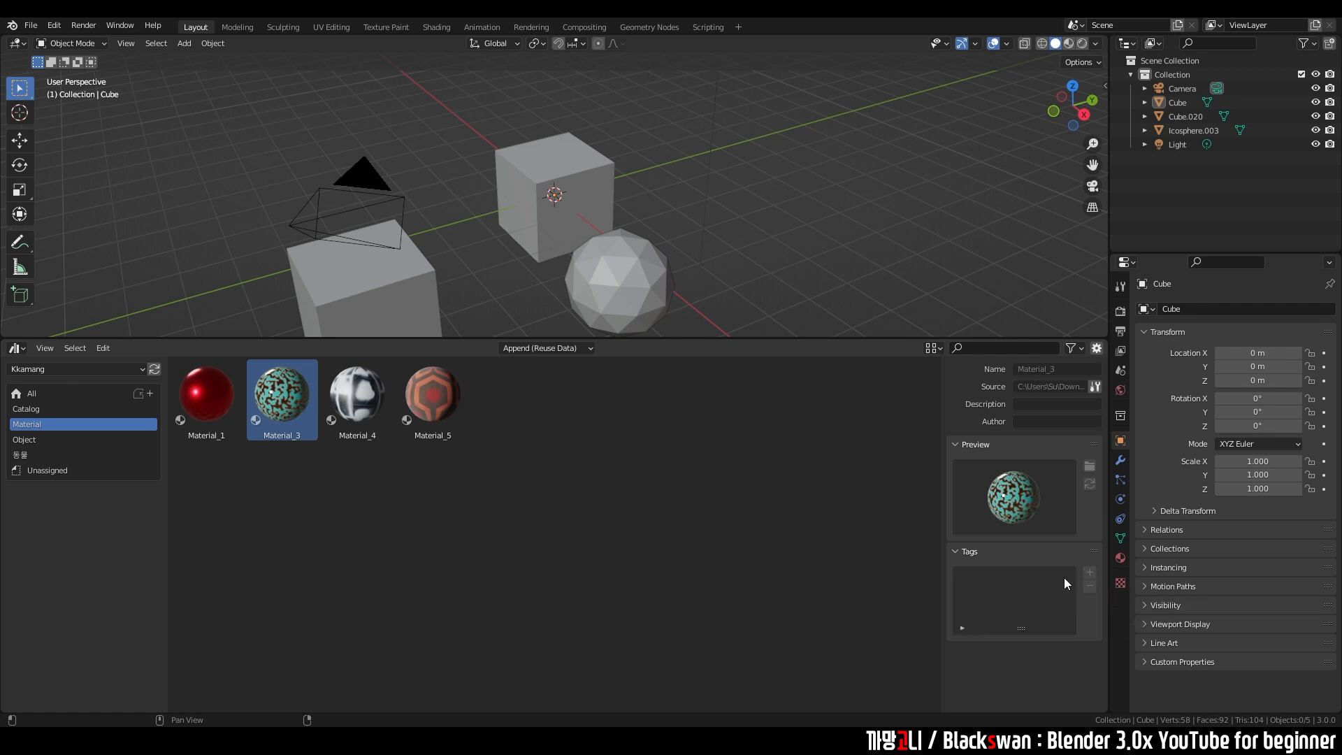
pyautogui.click(602, 497)
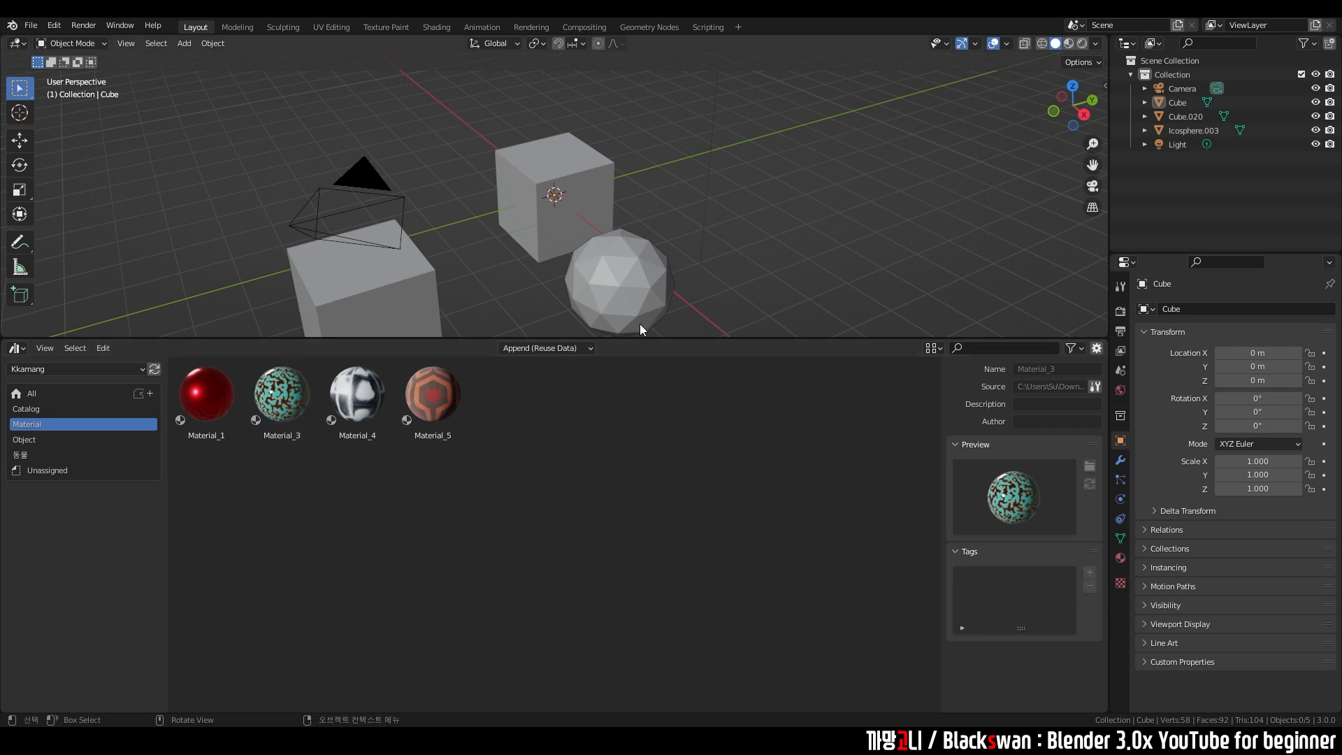
pyautogui.moveTo(633, 343); pyautogui.dragTo(633, 492)
pyautogui.click(984, 497)
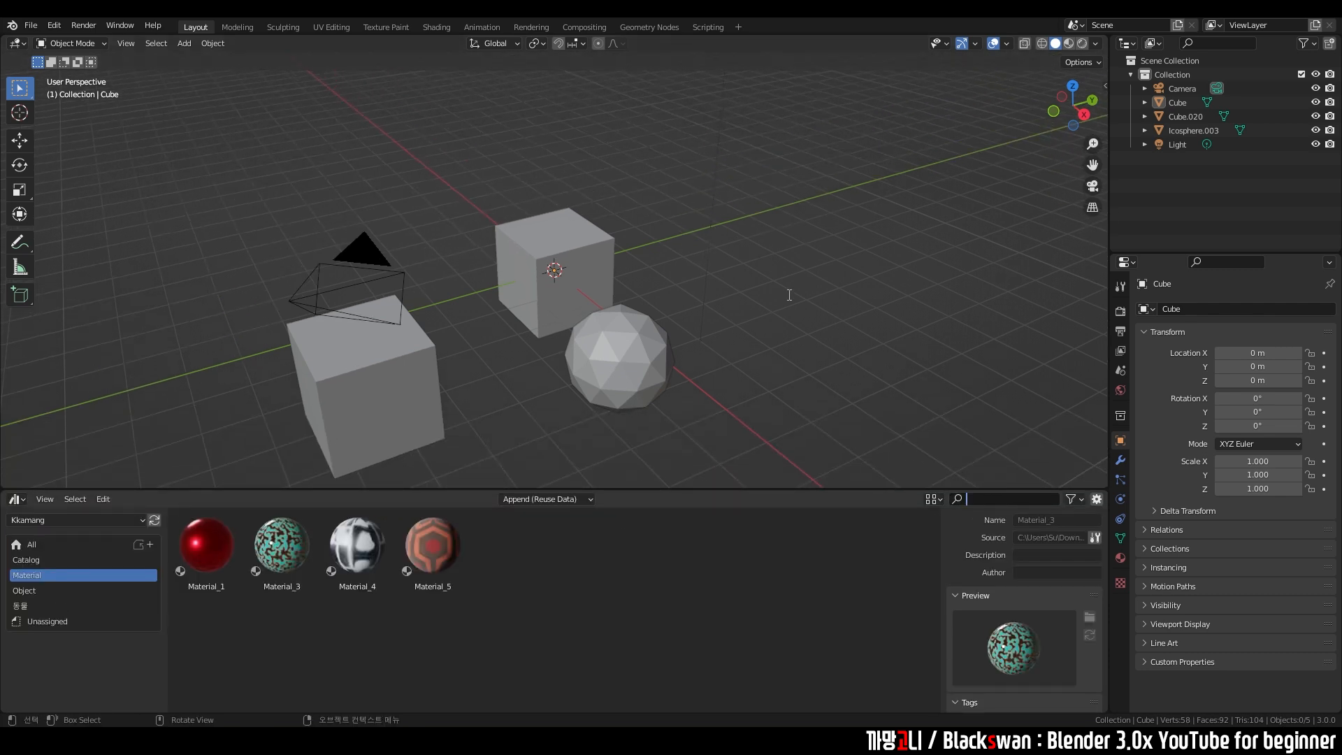